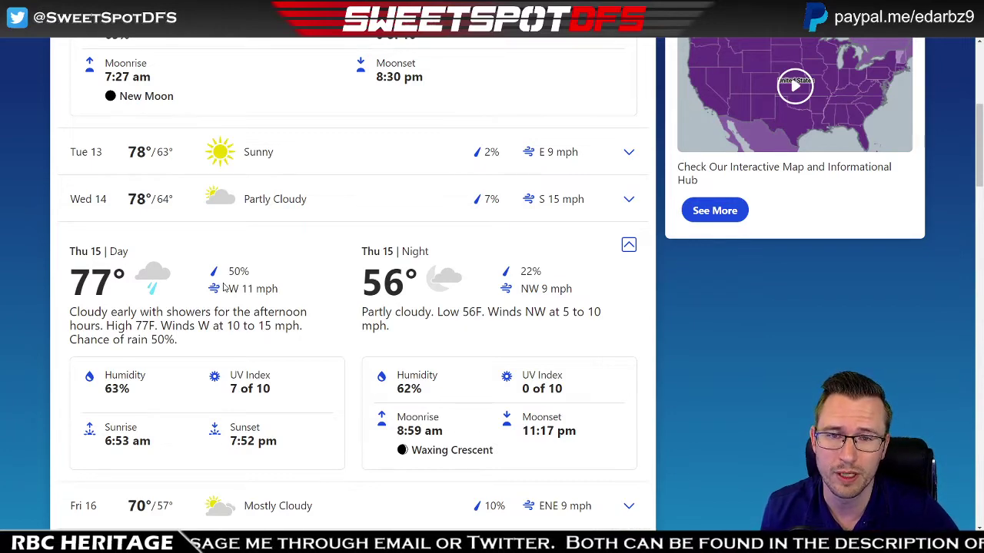
Collapse the Thu 15 details and review the daily rain and wind forecasts in the 10-day weather for Hilton Head Island.
left_click(629, 245)
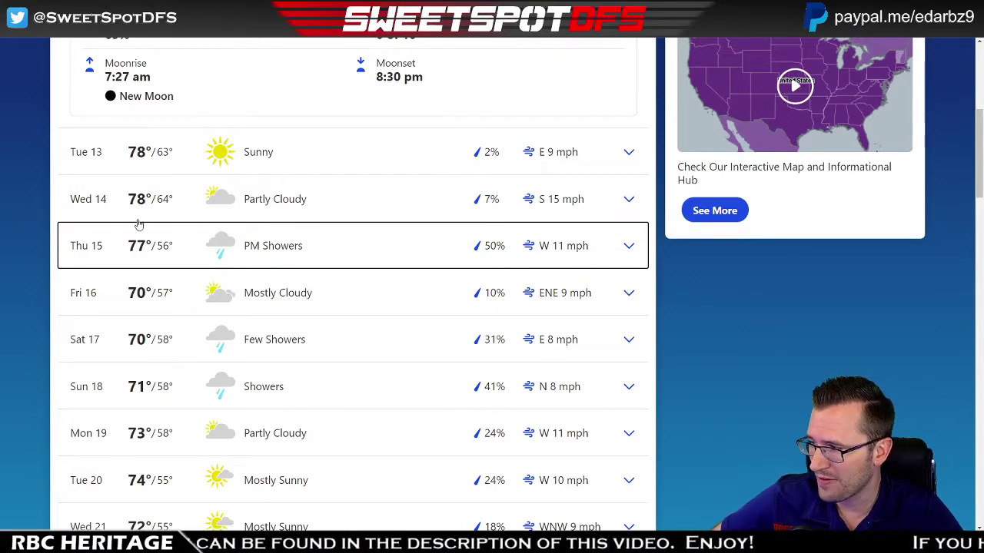
scroll(183, 236, "down", 3)
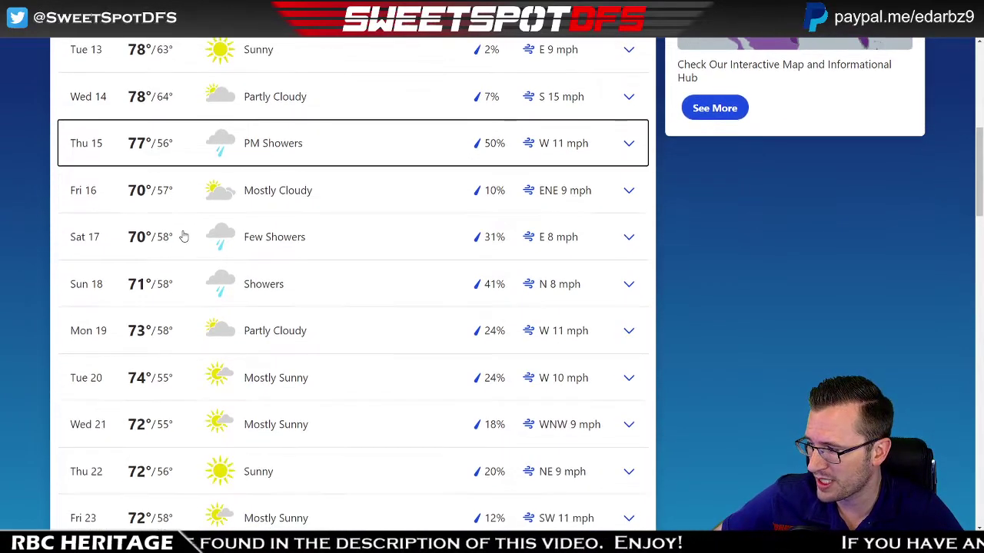
scroll(192, 391, "down", 1)
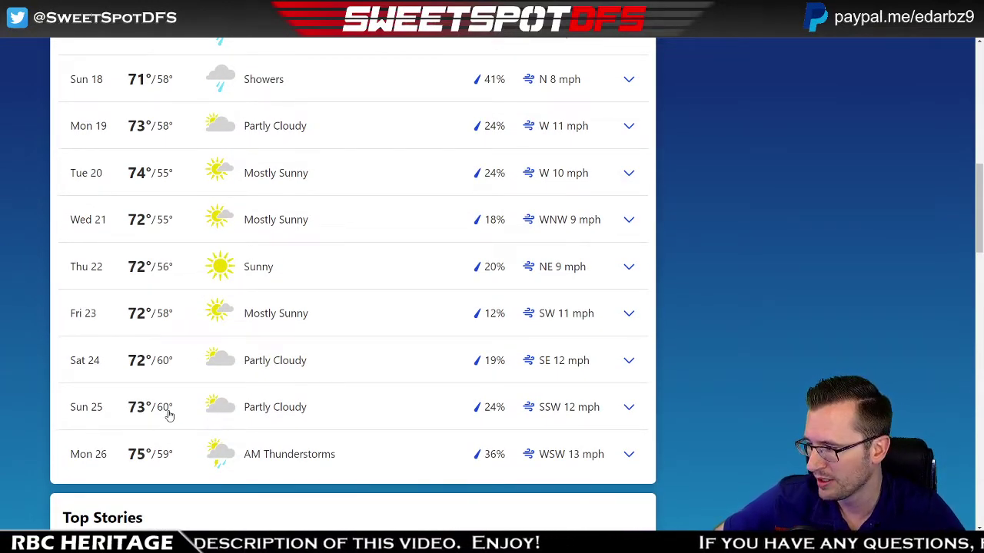
scroll(169, 415, "up", 3)
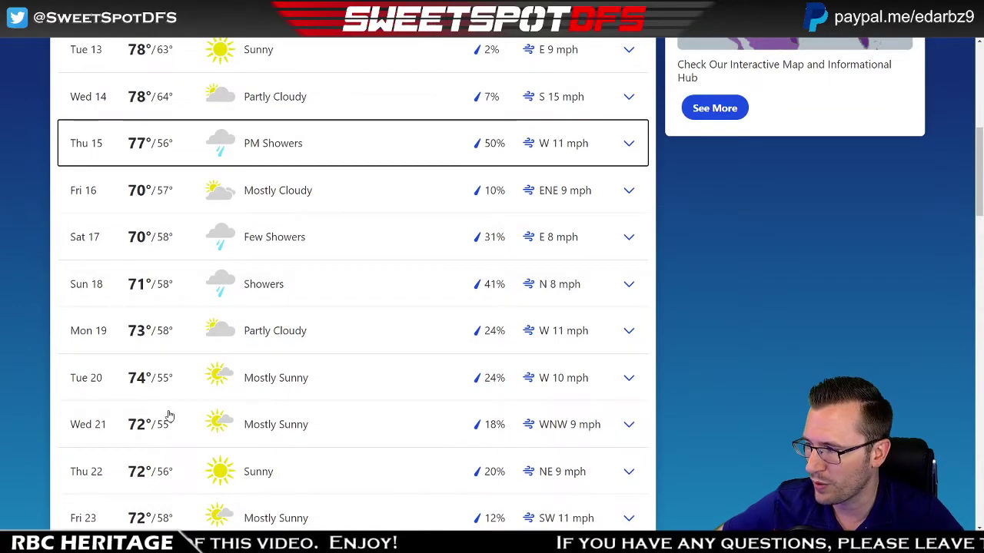
scroll(169, 415, "up", 2)
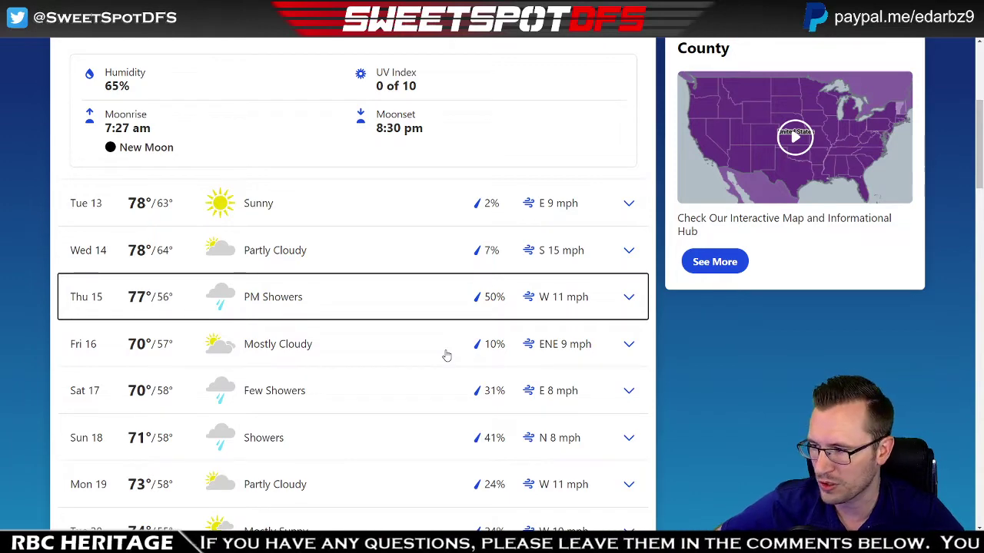
scroll(261, 315, "up", 1)
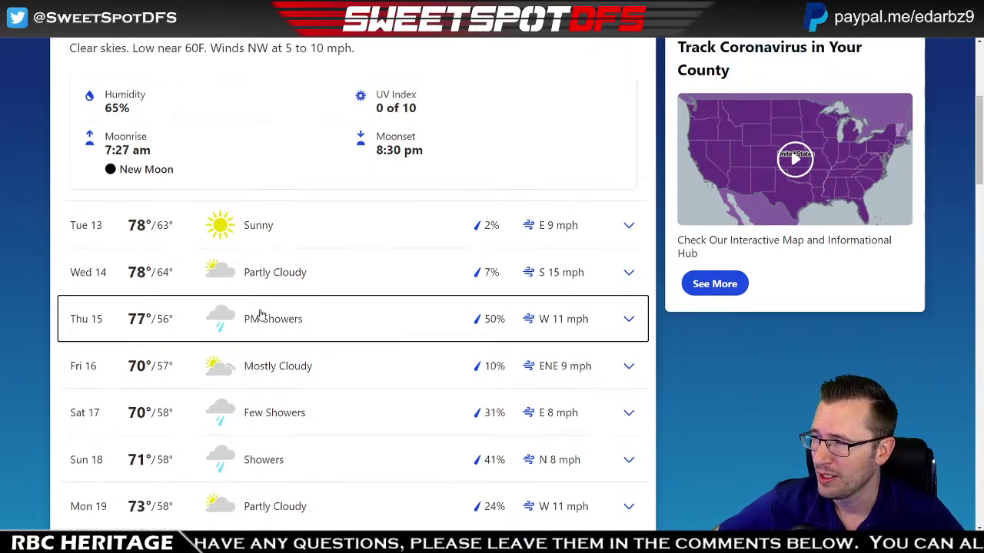
scroll(261, 315, "up", 4)
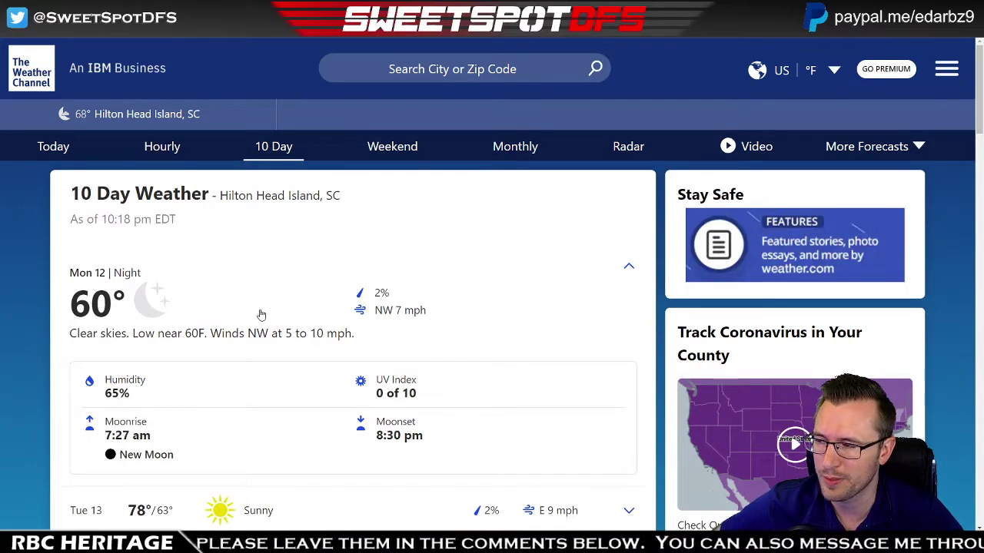
Switch to the RBC Heritage spreadsheet in Google Sheets and compare the leading 2020 scores with the 2018 winning score.
key("ctrl+Tab")
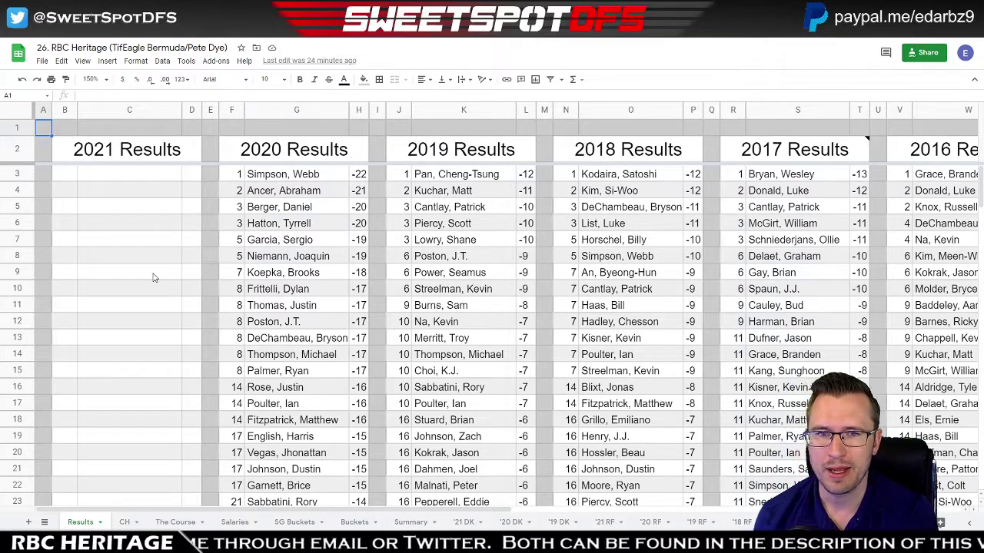
left_click_drag(358, 174, 362, 283)
left_click(359, 174)
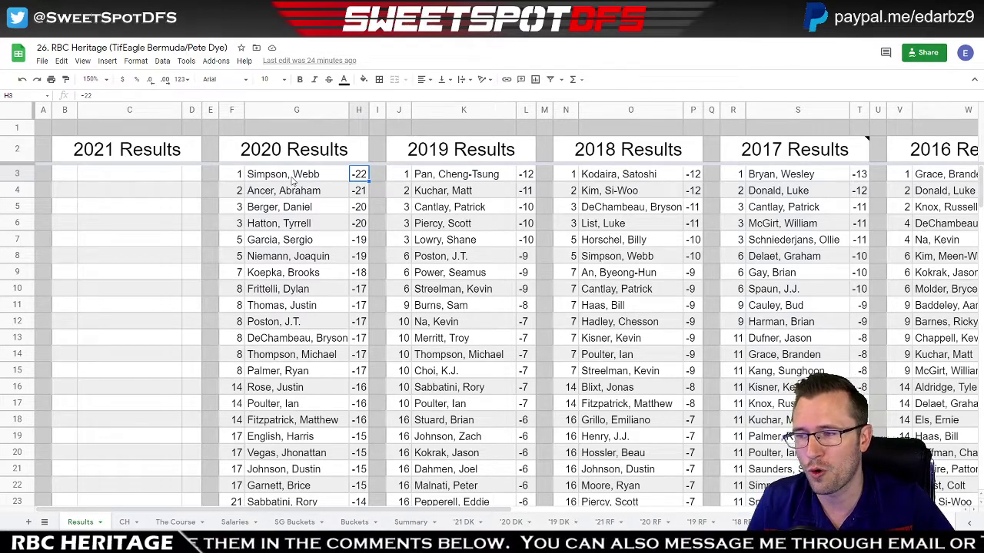
left_click(697, 177)
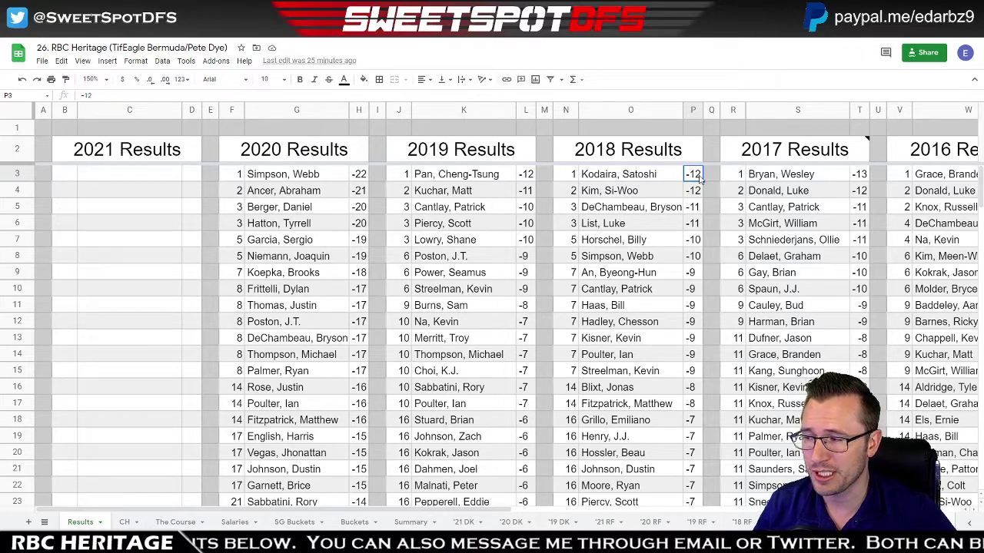
Compare the 2020 results columns and their top seven scores with the 2019 to 2017 results, ending on the 2019 winning score.
left_click_drag(232, 110, 360, 114)
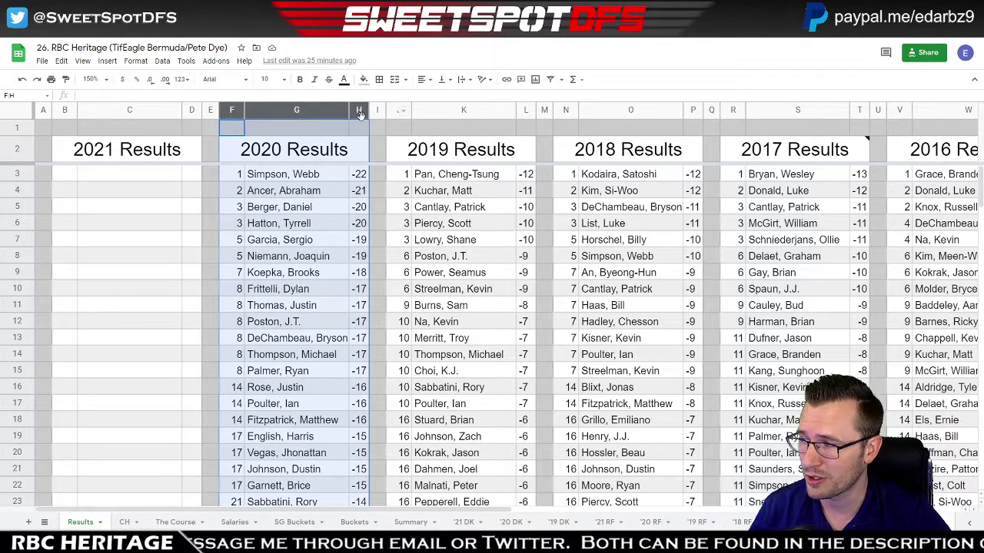
left_click_drag(361, 177, 365, 280)
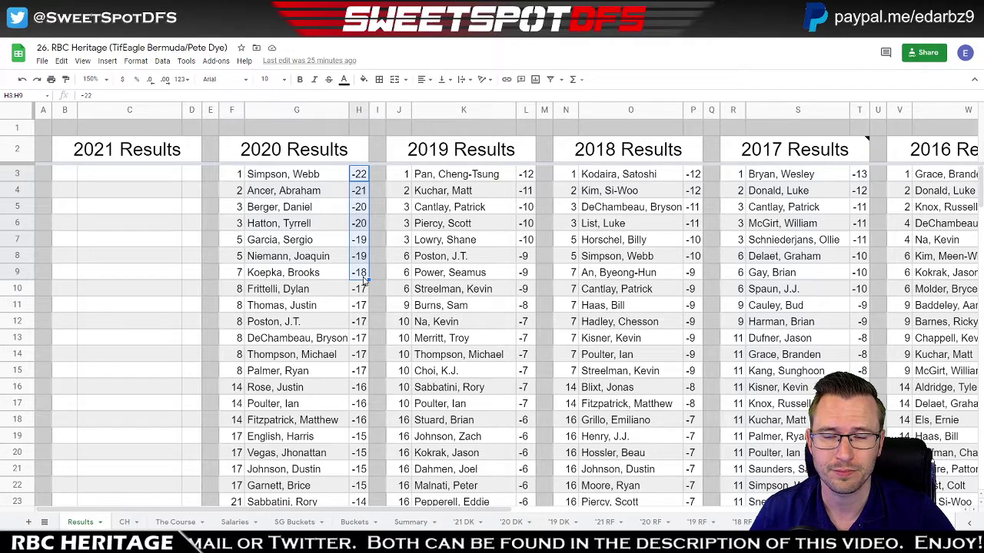
left_click_drag(396, 110, 859, 115)
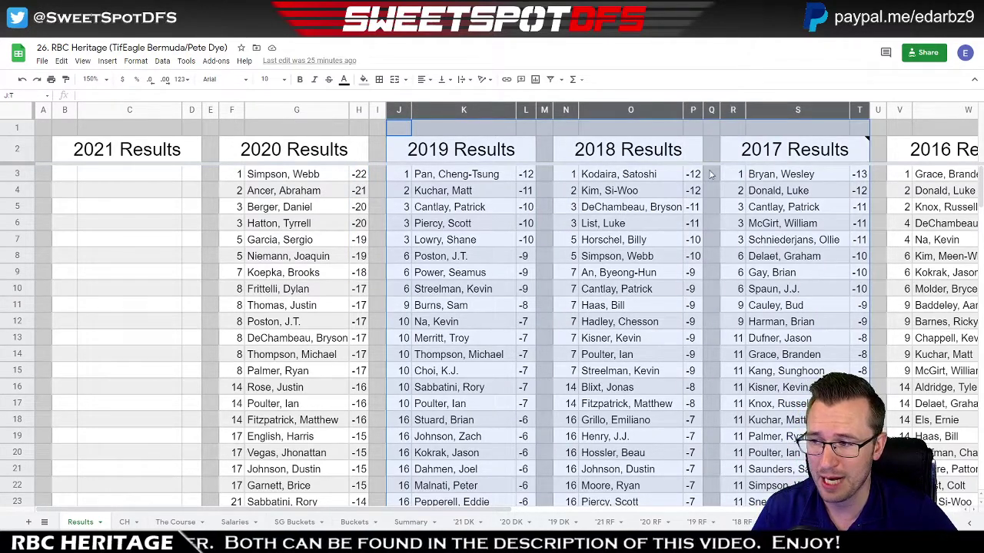
left_click(529, 174)
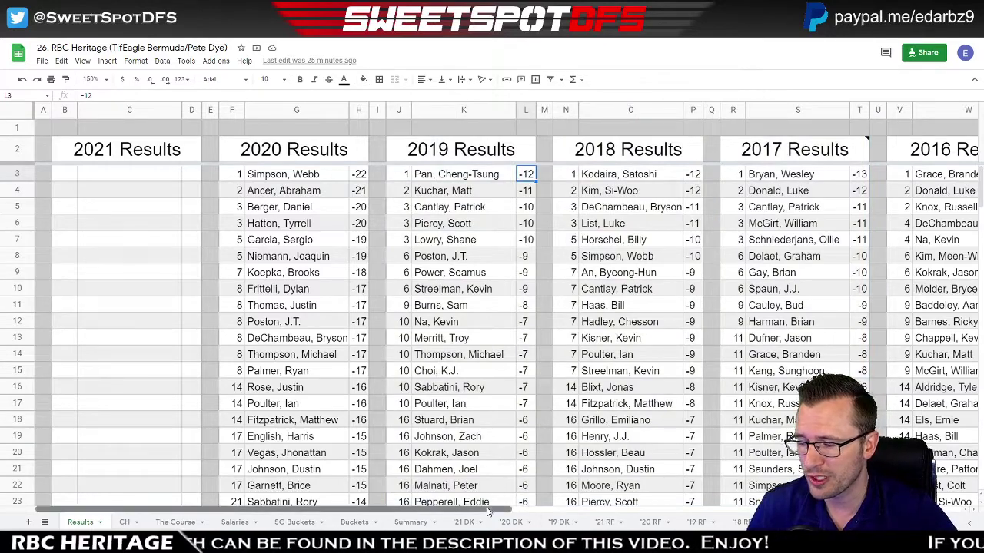
Examine the winning scores in the older results, highlighting those for 2015, 2014 and 2013.
left_click_drag(487, 512, 758, 511)
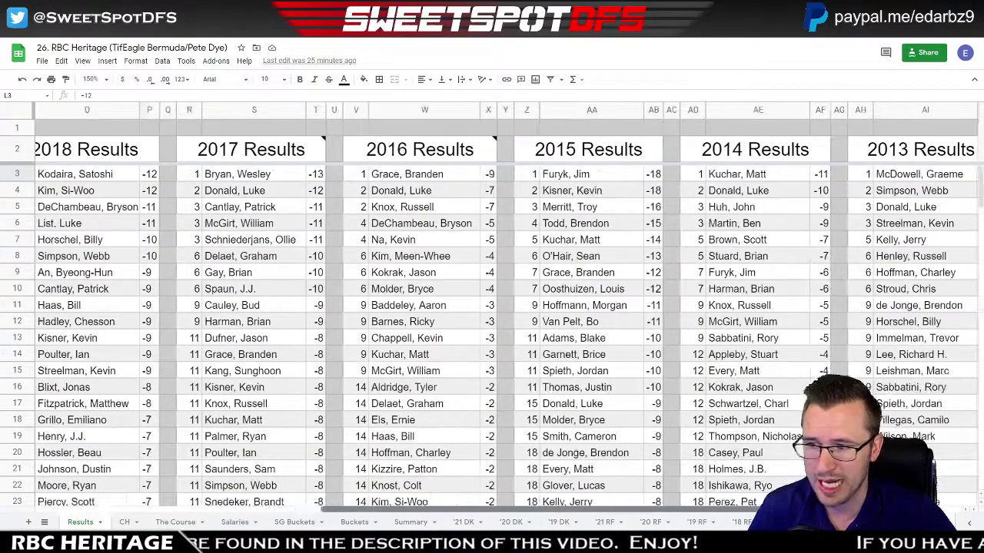
scroll(758, 110, "right", 3)
left_click(512, 174)
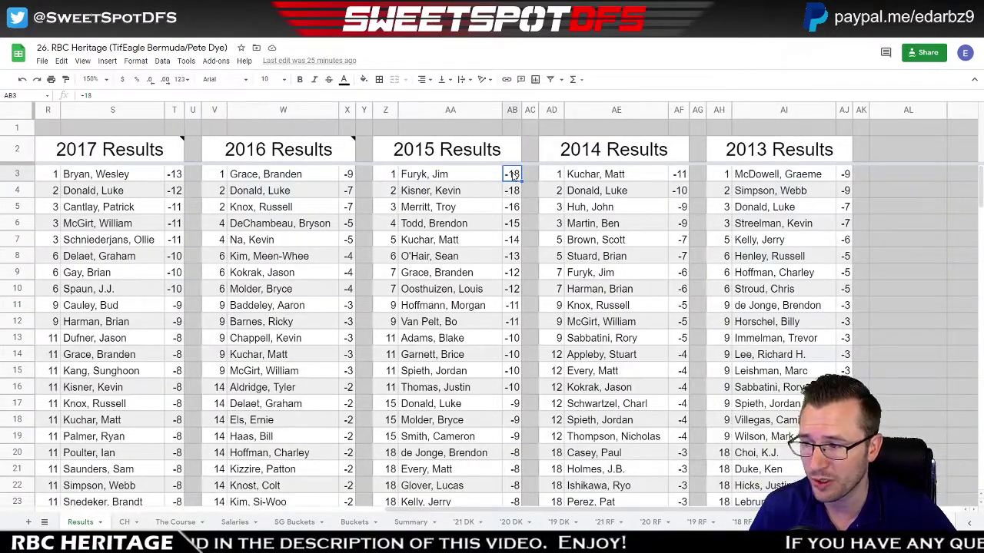
left_click_drag(679, 175, 847, 178)
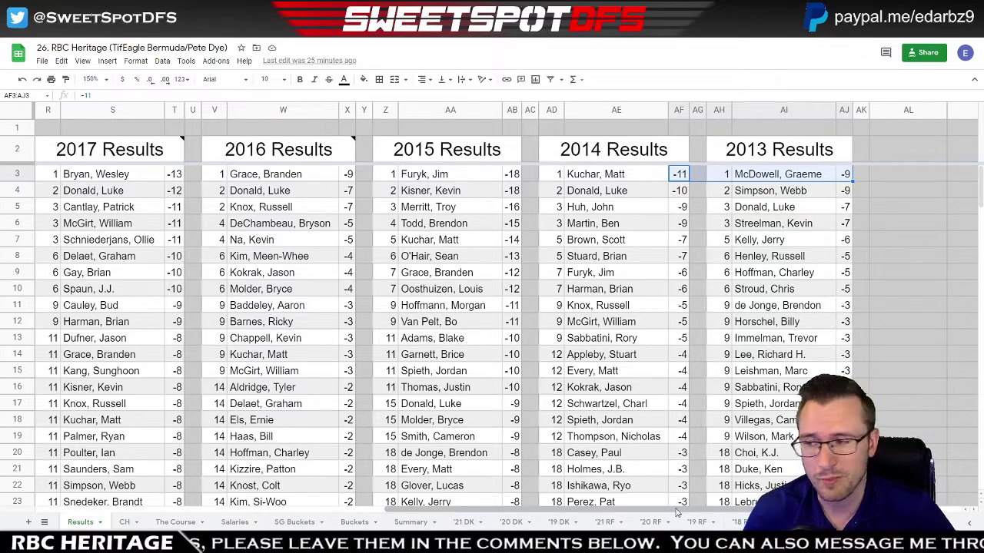
Return to the recent results, highlight the first-place entries from 2019 to 2017, and select the 2020 winner's name.
scroll(676, 513, "left", 15)
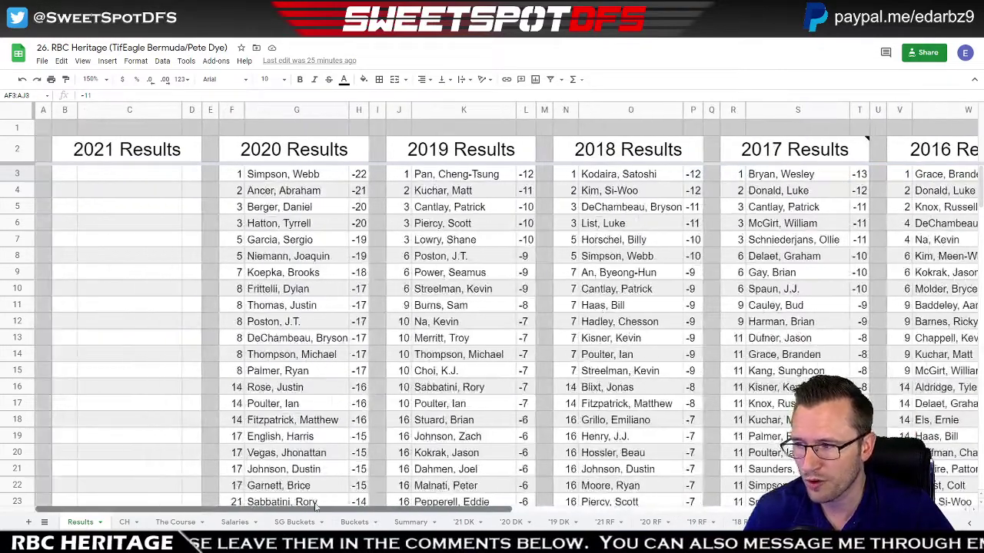
left_click_drag(465, 175, 860, 176)
left_click(261, 175)
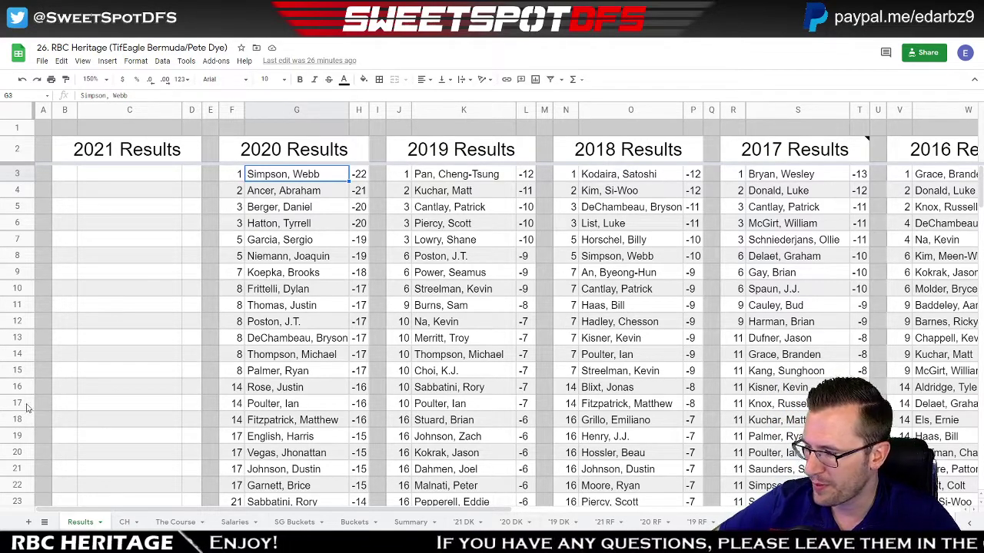
Open the Salaries sheet and highlight the top 10 salary columns for 2020, 2019 and 2018.
left_click(234, 522)
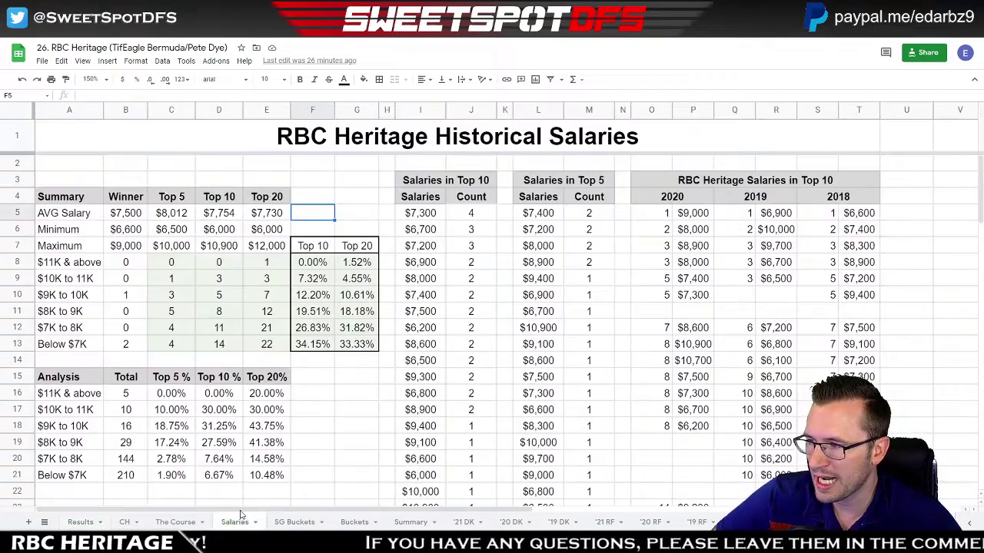
left_click(629, 214)
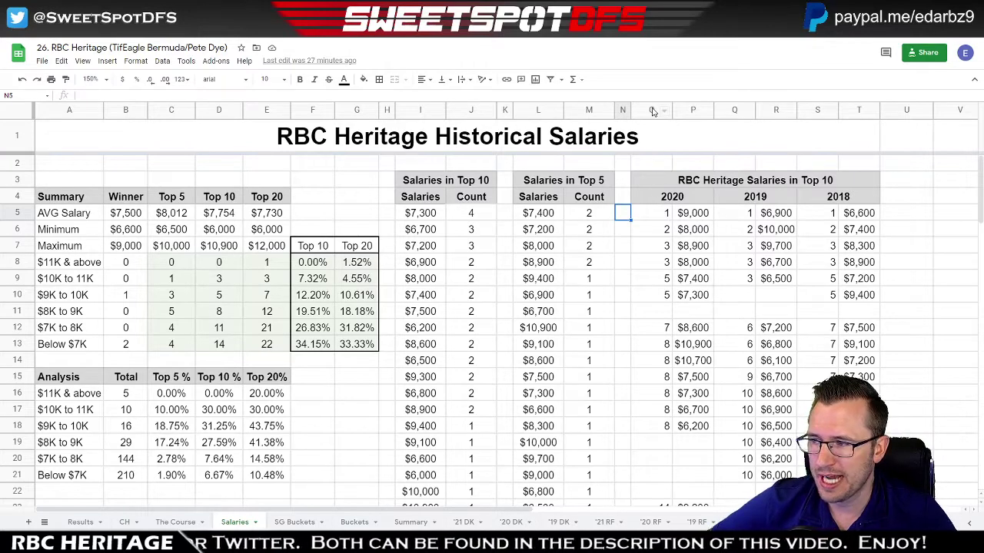
left_click_drag(654, 111, 872, 113)
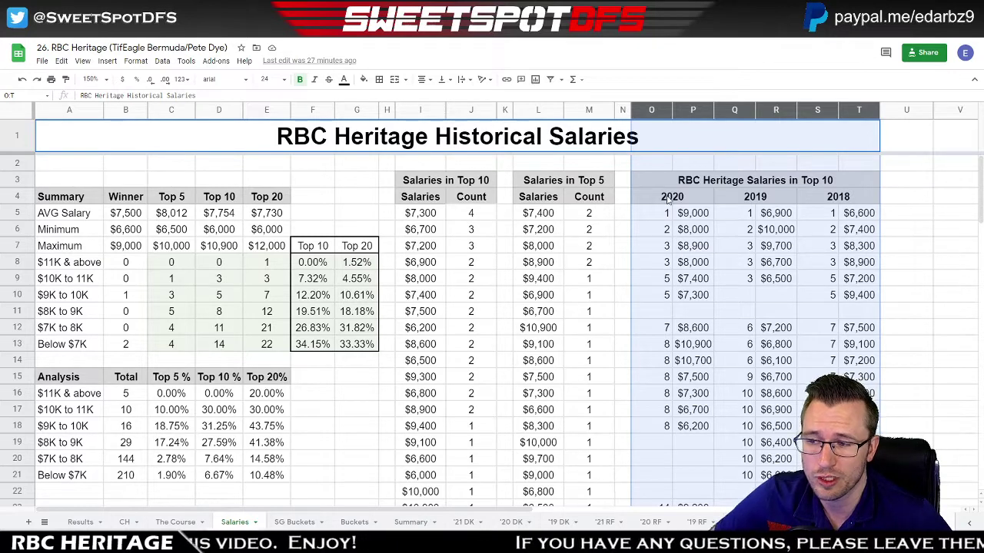
Examine the $11K & above tier's Top 5, Top 10 and Top 20 counts and its total number of golfers.
left_click(62, 268)
left_click_drag(177, 267, 357, 267)
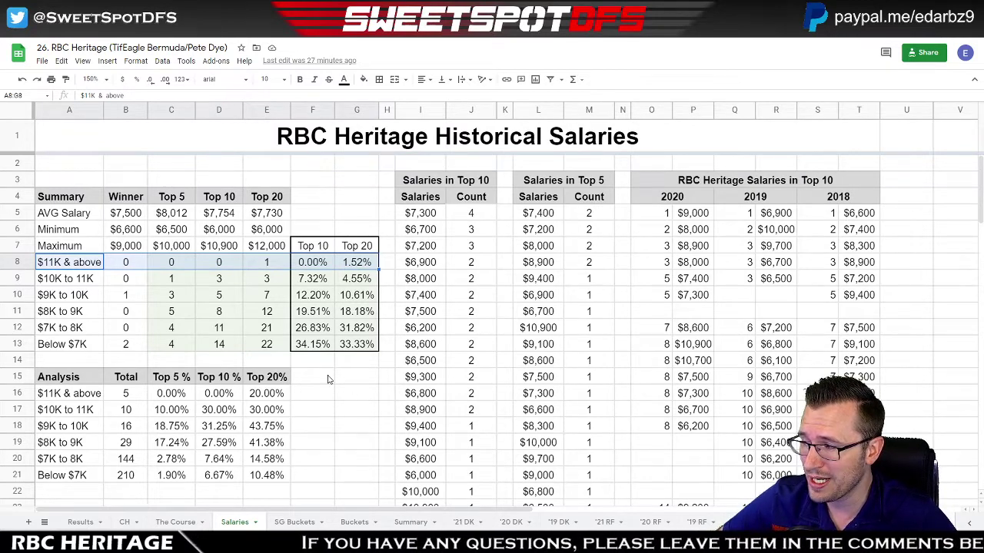
left_click(263, 262)
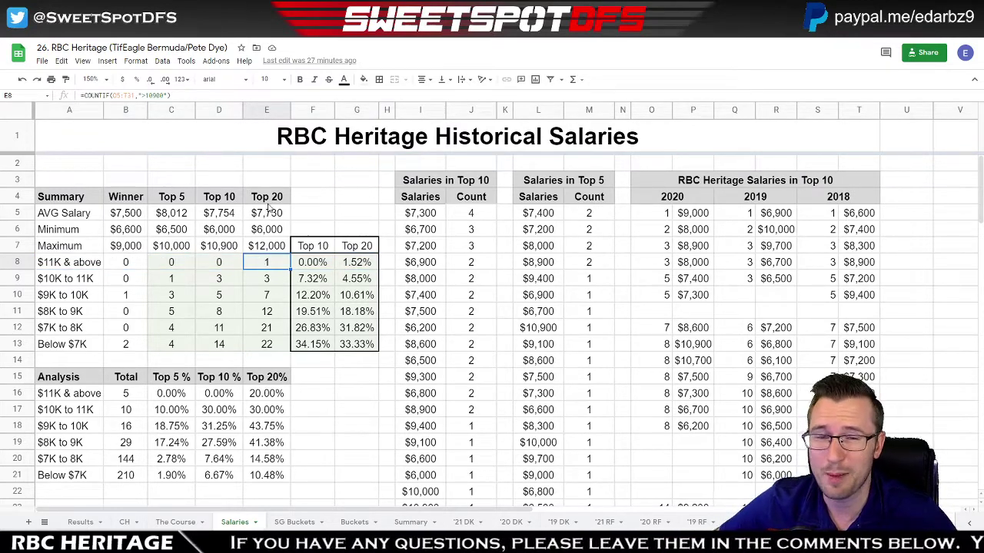
left_click_drag(167, 266, 217, 263)
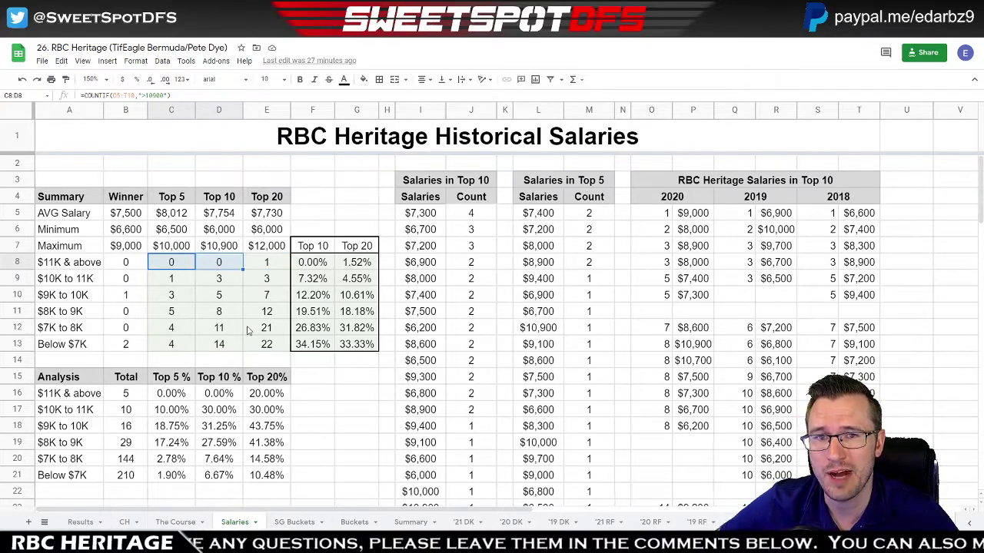
left_click(128, 397)
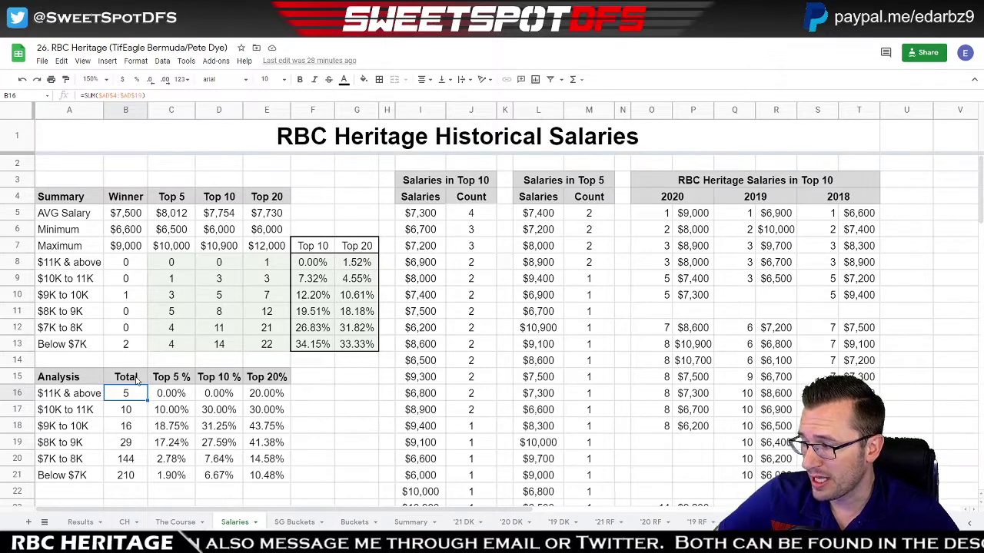
Check the $10K to 11K tier's Top 5, Top 10 and Top 20 counts, then its total and Top 5 and Top 10 percentages.
left_click(180, 284)
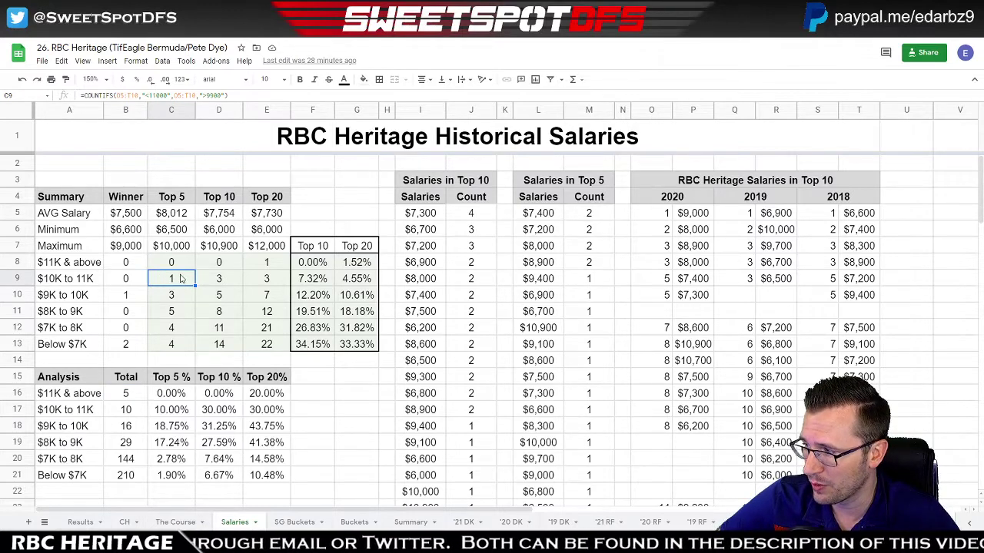
left_click(222, 282)
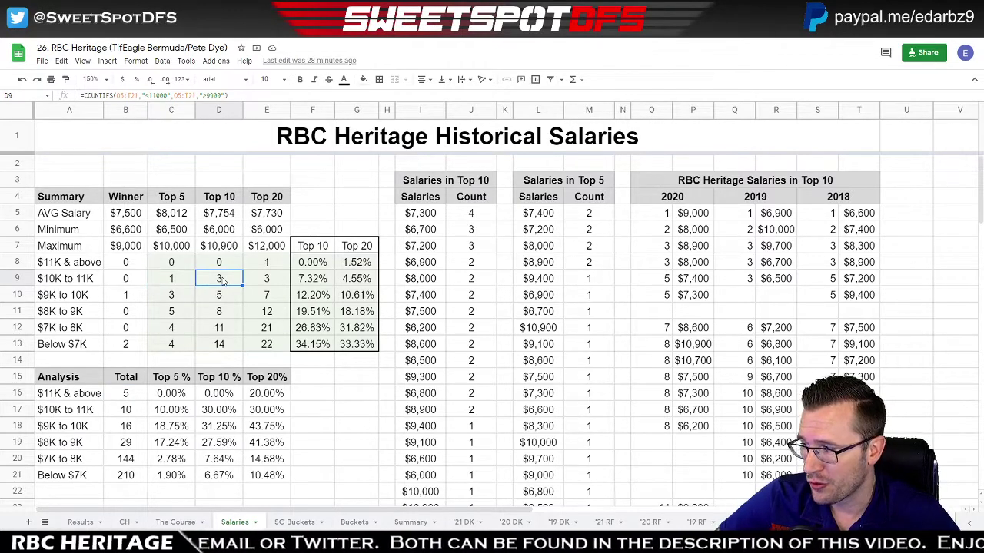
left_click(254, 282)
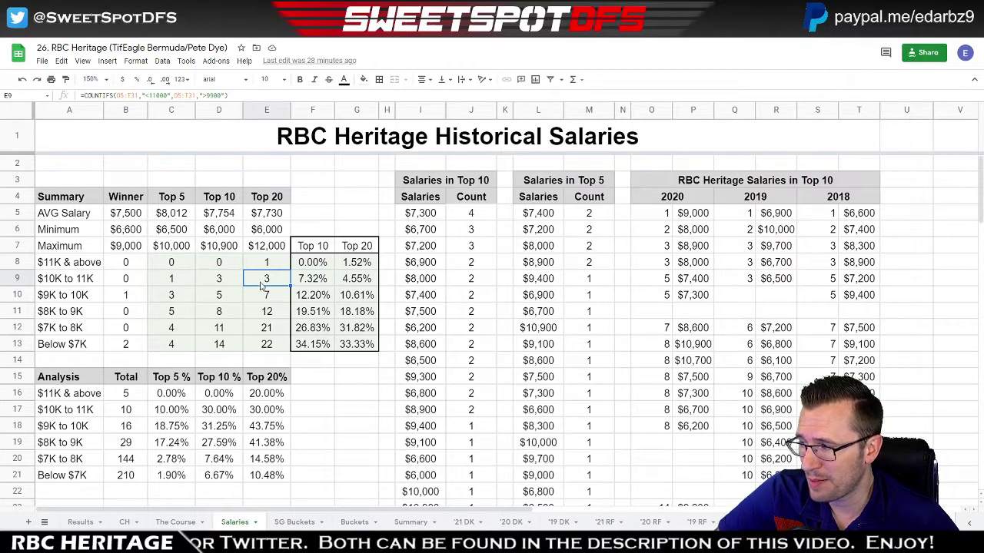
left_click(135, 410)
left_click(181, 412)
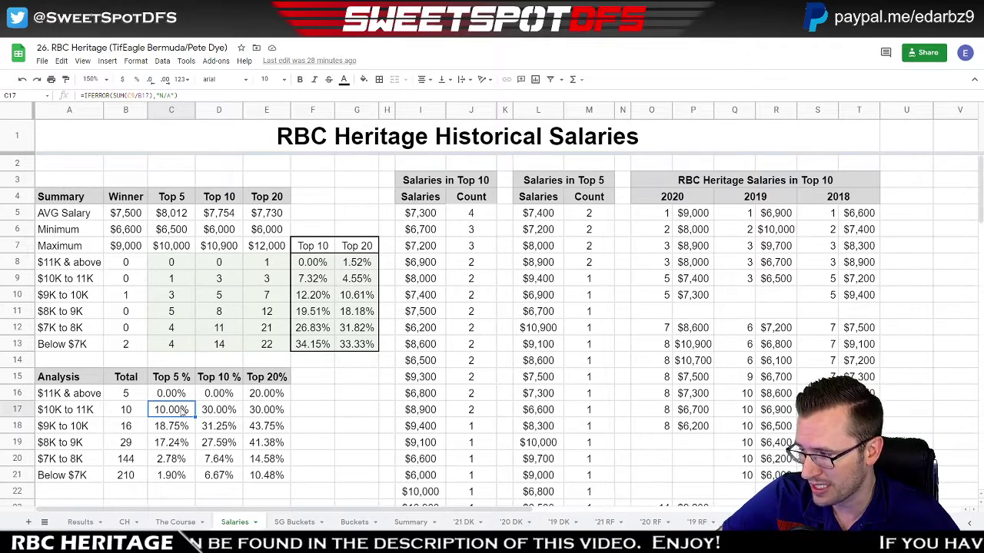
left_click(220, 413)
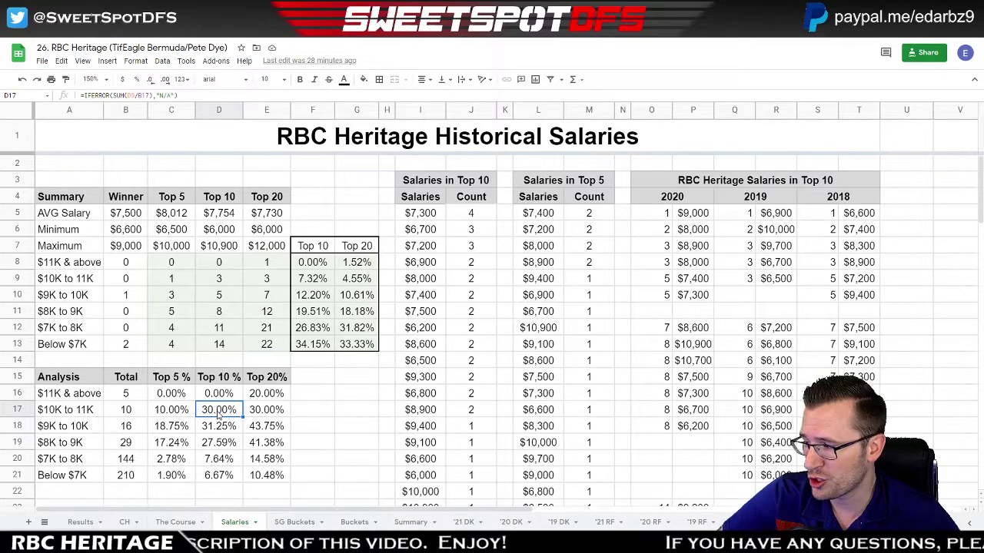
Highlight the $9K to 10K and $8K to 9K analysis rows through Top 20%, then compare their Top 5 percentages.
left_click(219, 428)
key("Home")
left_click(228, 444, "shift")
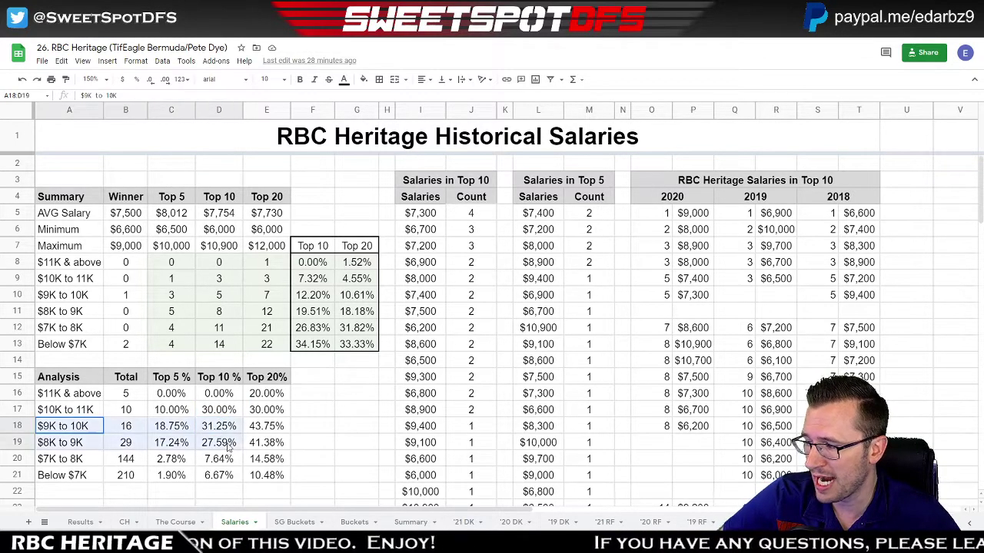
left_click(246, 446, "shift")
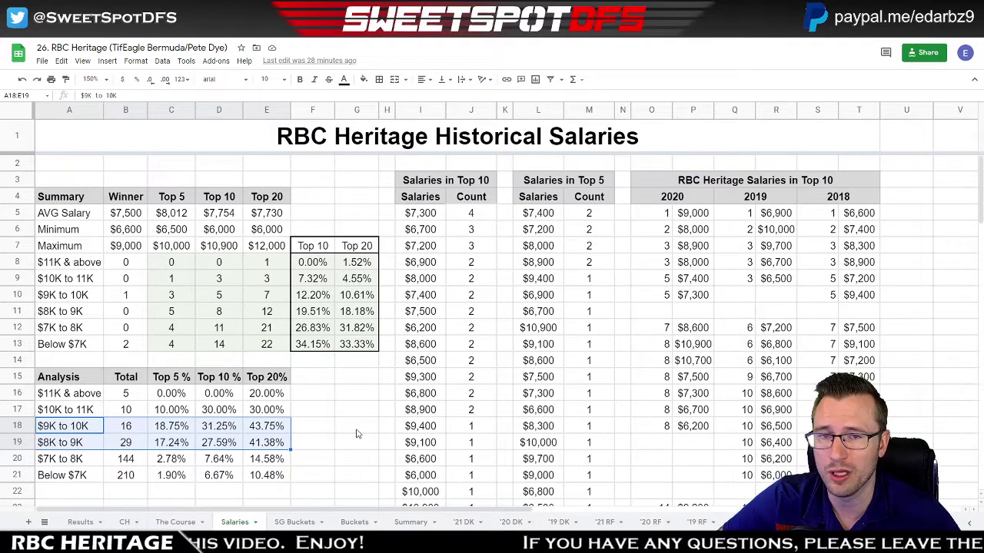
left_click(180, 430)
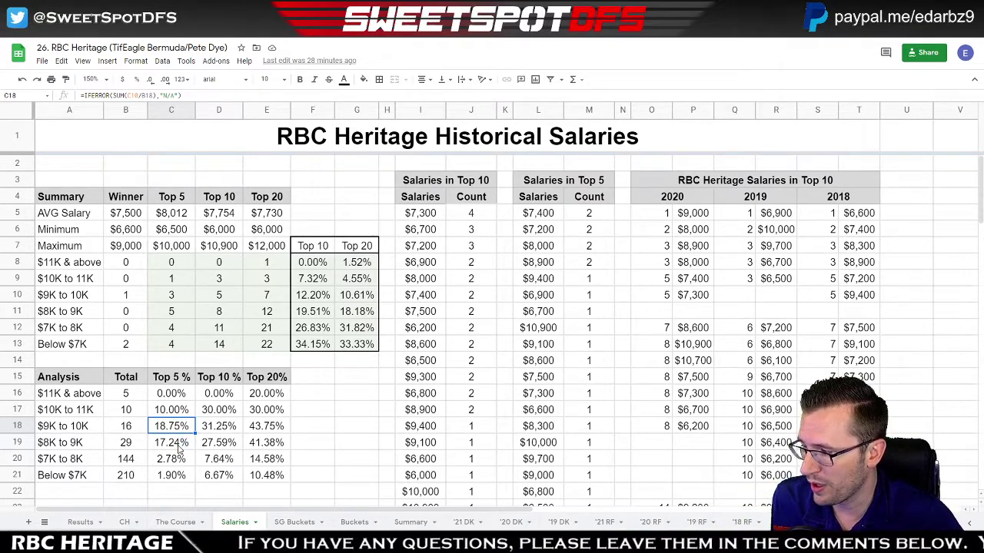
left_click(178, 449, "shift")
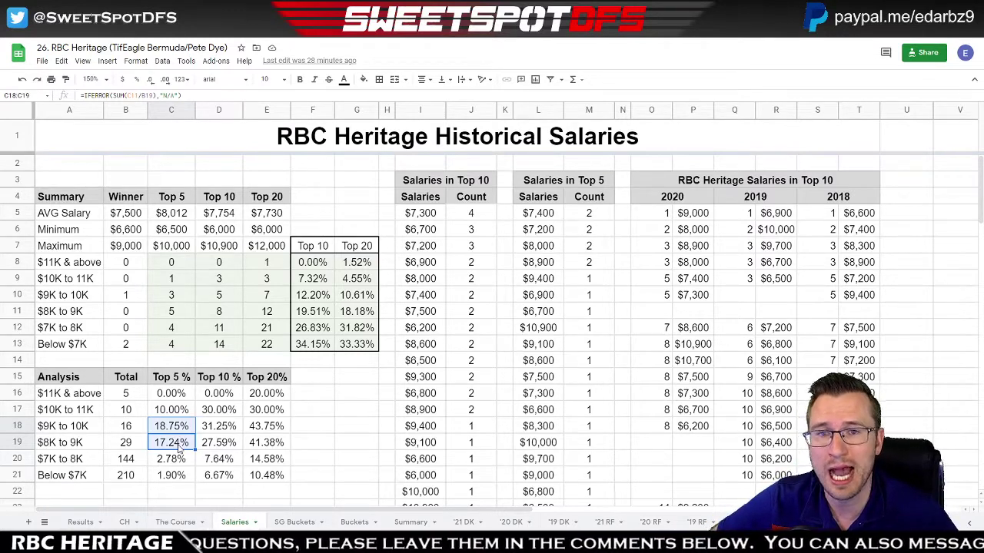
Compare the Top 10 percentages of the $9K to 10K and $8K to 9K tiers, then the two lowest tiers' percentages and totals.
left_click(223, 430)
left_click(223, 443, "shift")
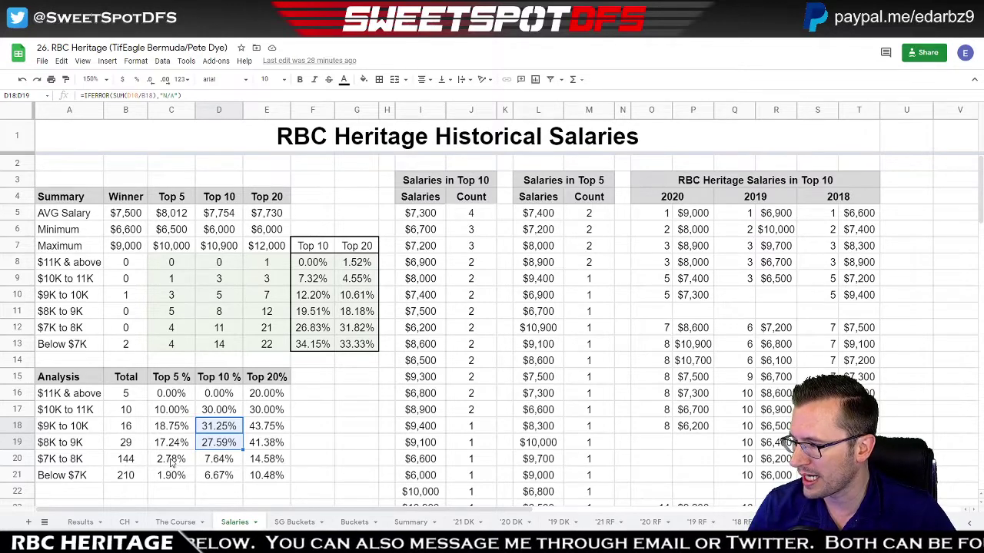
left_click_drag(172, 464, 227, 474)
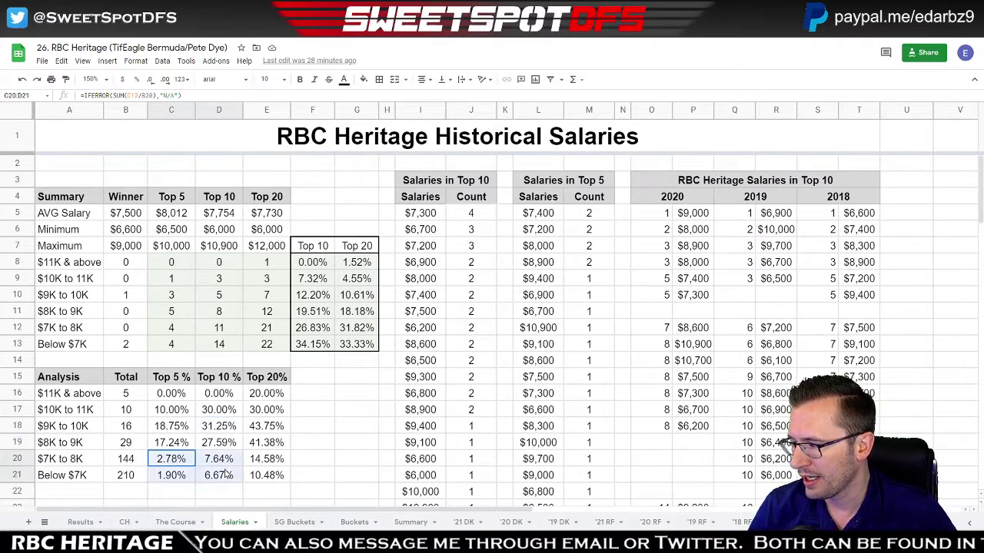
left_click(124, 463)
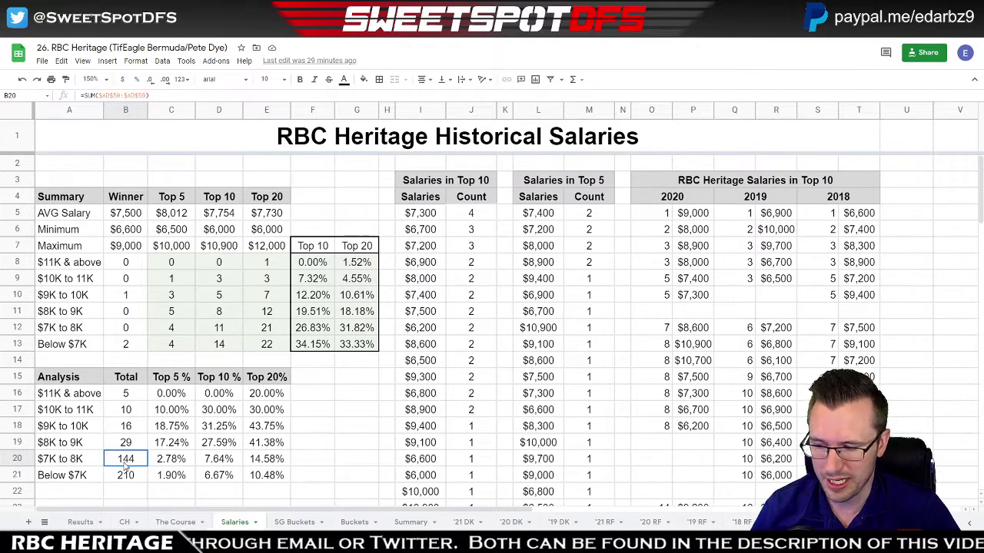
left_click_drag(125, 466, 126, 476)
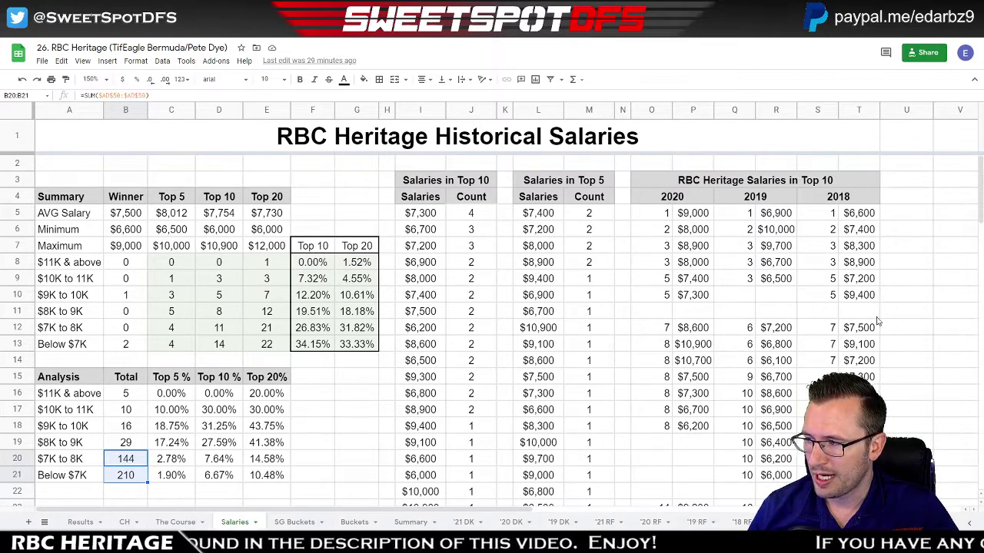
Highlight the Salaries in Top 10 list and then the Salaries in Top 5 list, each from its title through row 15.
left_click(419, 179)
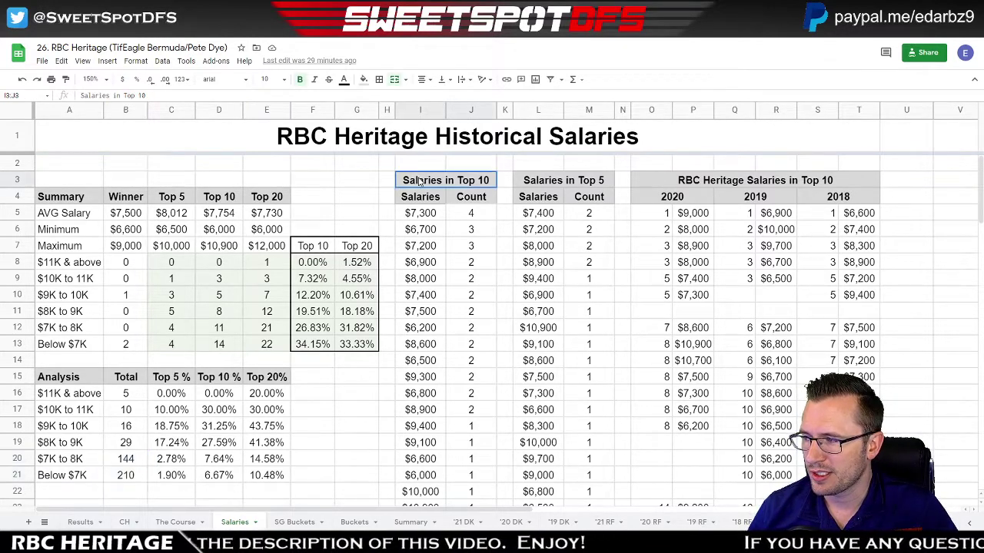
left_click_drag(419, 180, 436, 386)
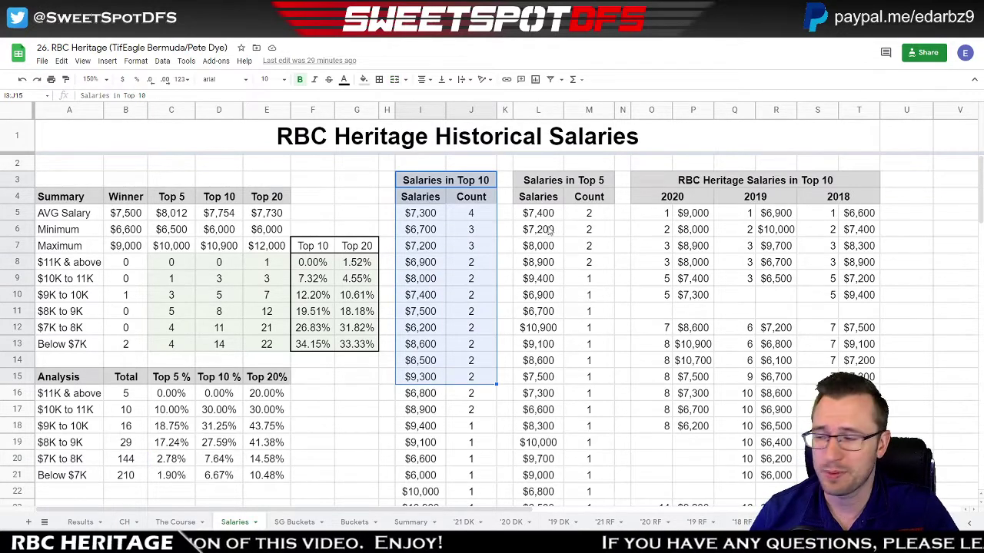
left_click_drag(569, 183, 565, 386)
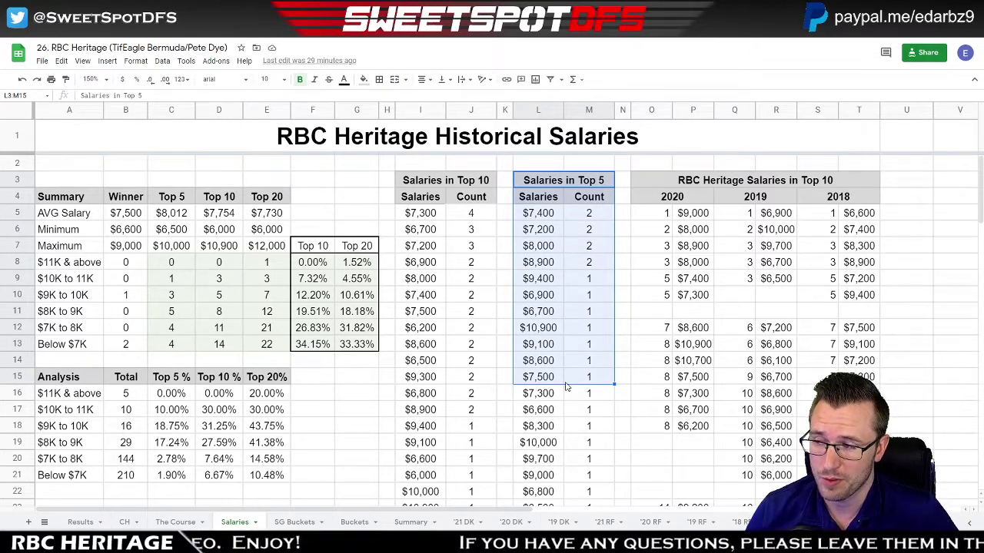
Highlight $7,300, $7,200 and $6,900 in the Top 10 salary list, then $10,900 and $10,000 in the Top 5 list.
left_click(429, 213)
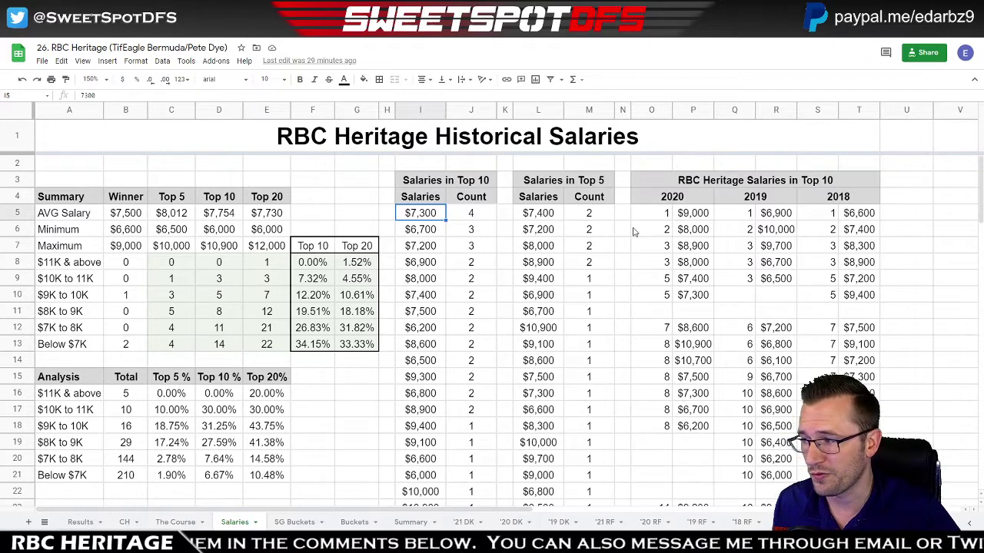
left_click(432, 251)
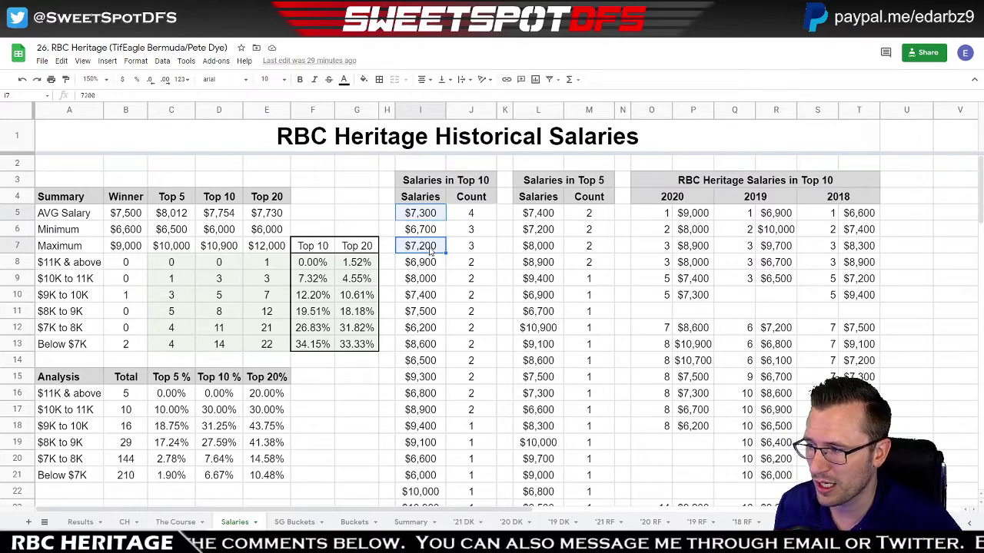
left_click(426, 265, "shift")
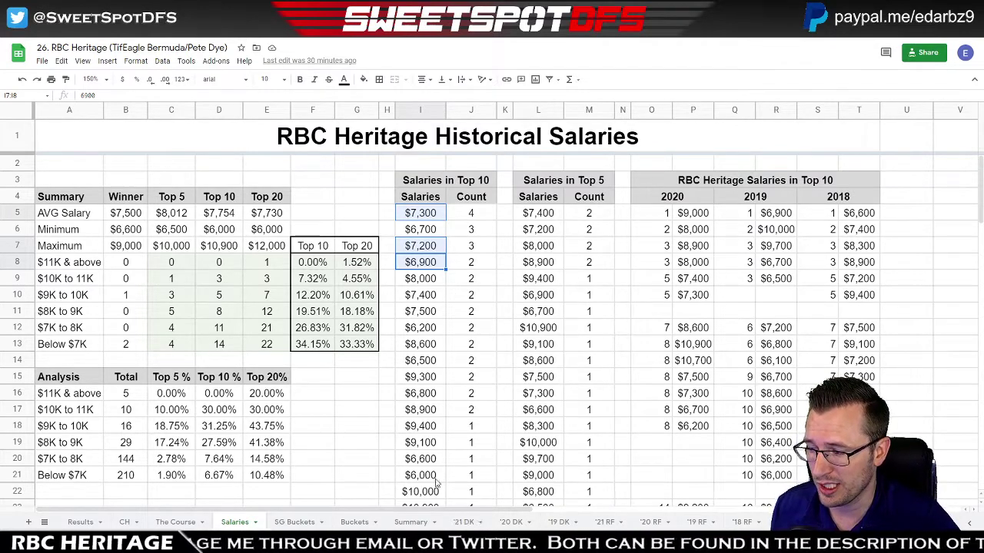
left_click(555, 329)
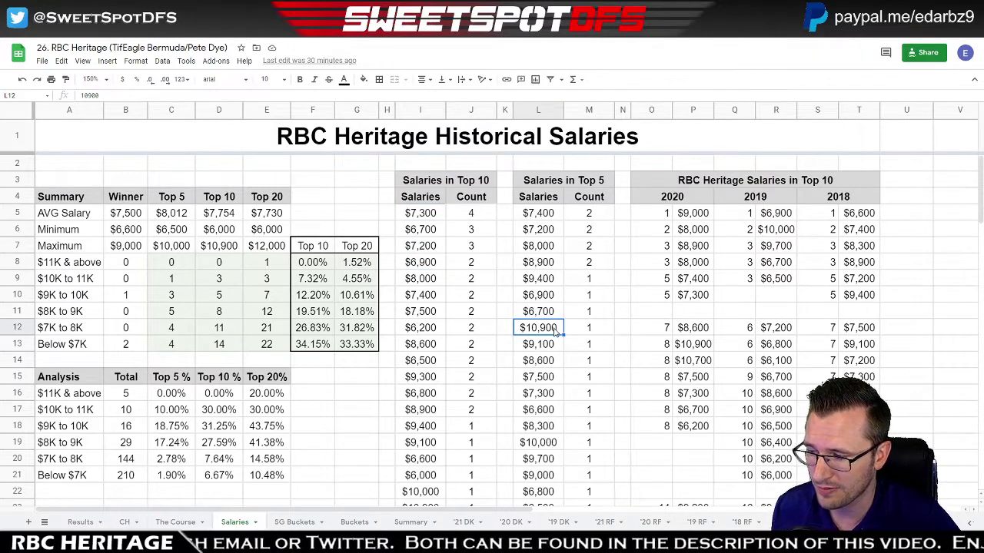
left_click(556, 444, "ctrl")
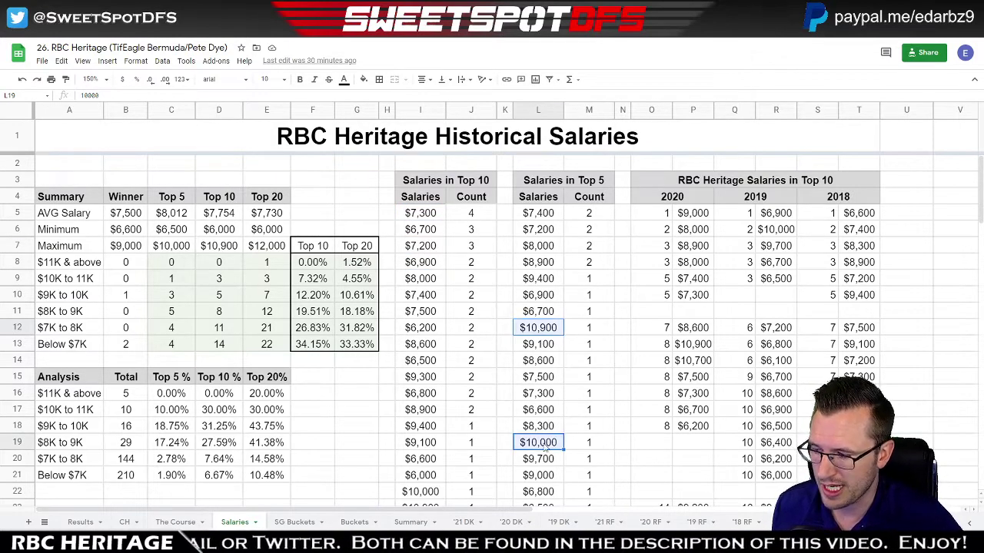
Highlight the Top 10 list's counts of two or more, then the $8,900, $8,600 and $9,300 salaries beside them.
left_click(474, 413)
left_click_drag(474, 413, 474, 219)
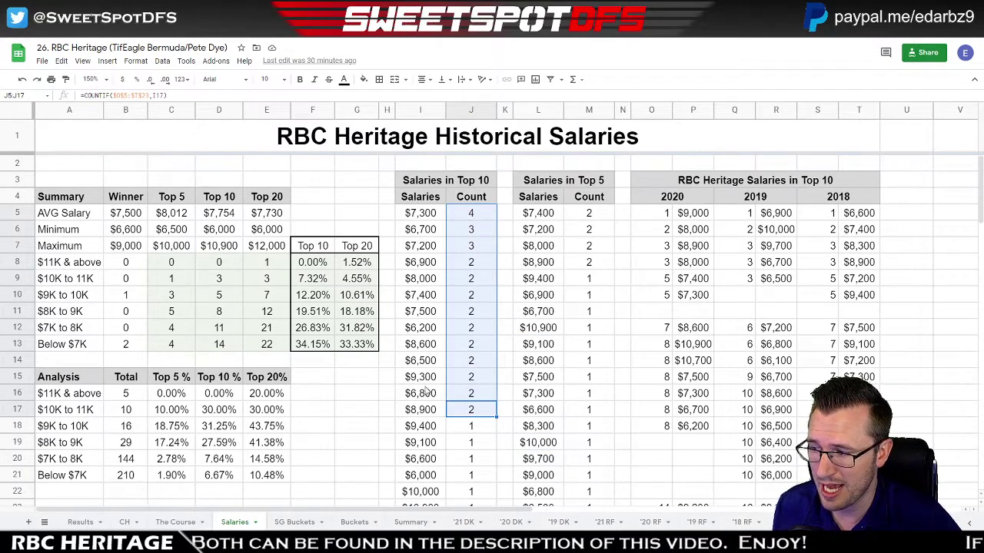
left_click(421, 413)
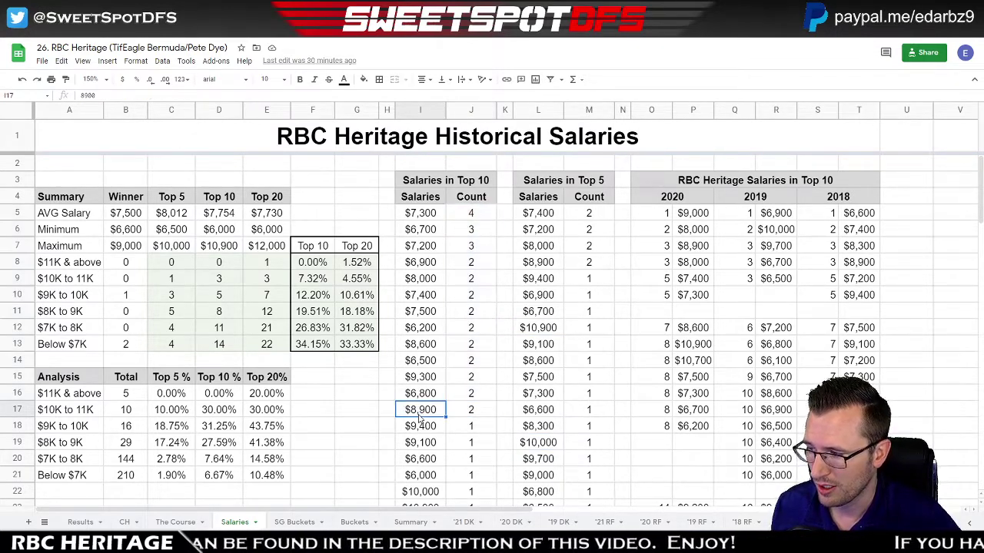
left_click(431, 378, "ctrl")
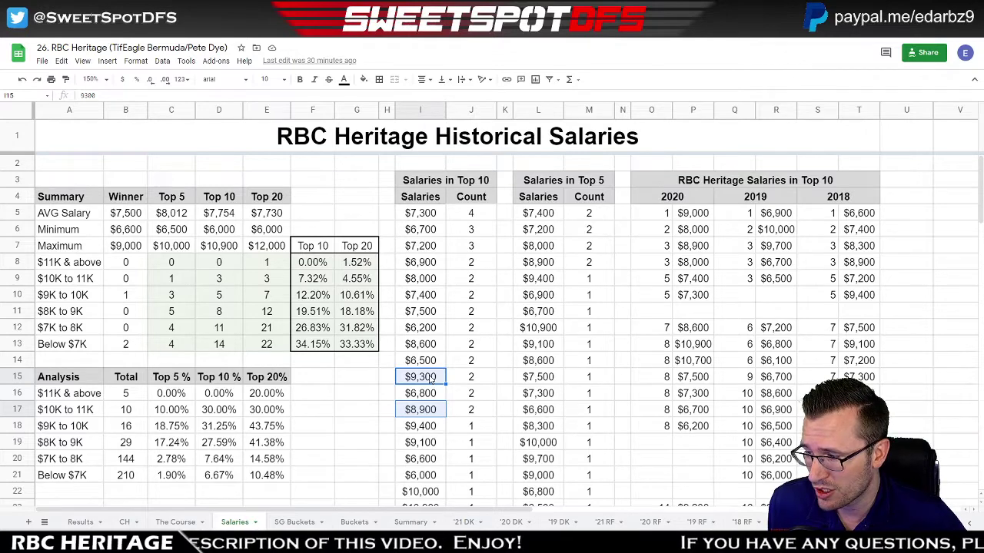
left_click(432, 378, "ctrl")
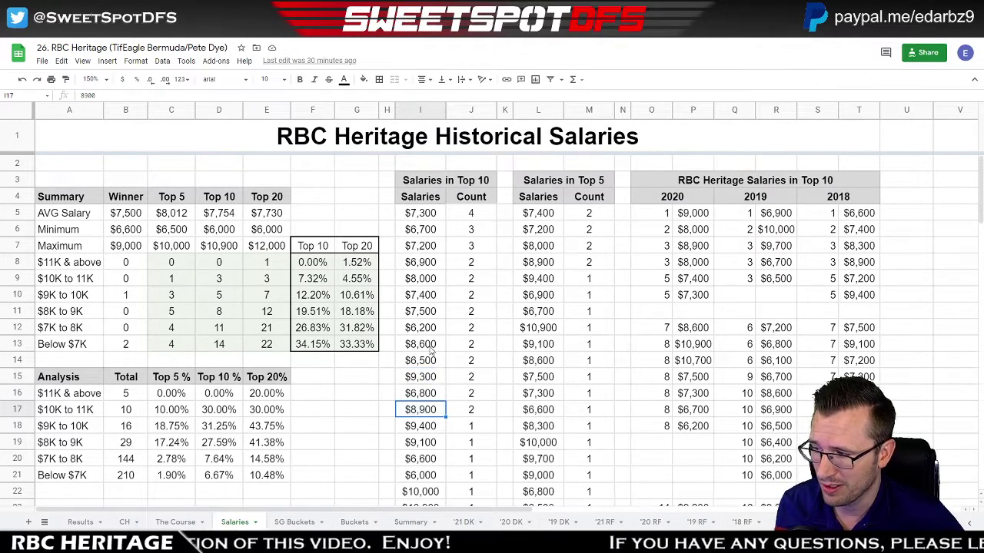
left_click(432, 346, "ctrl")
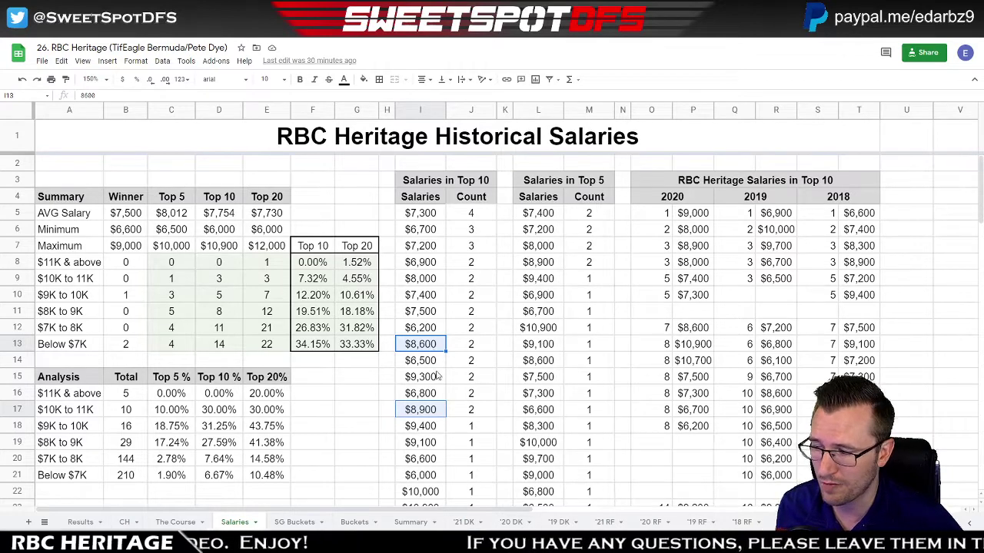
left_click(434, 378, "ctrl")
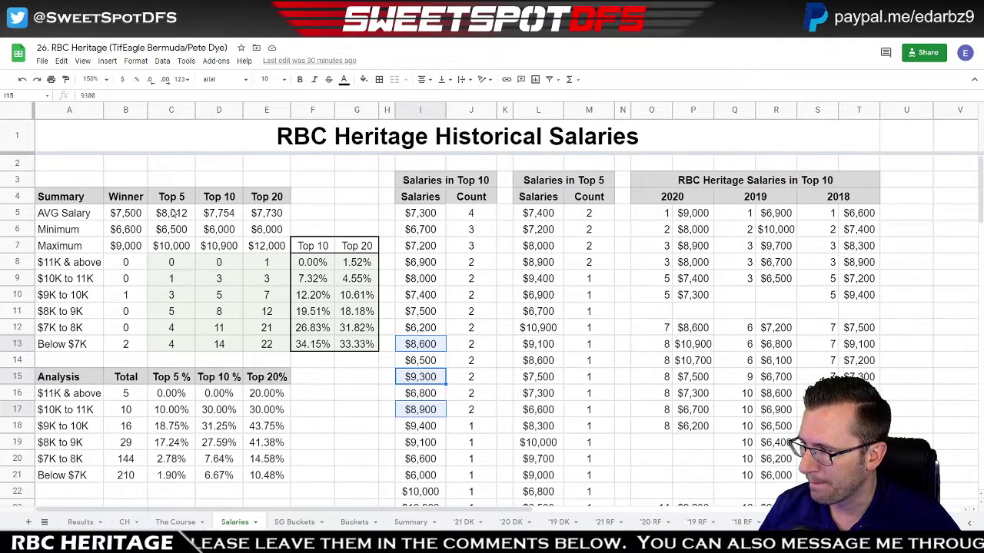
Examine the summary's AVG Salary row across Winner, Top 5, Top 10 and Top 20, ending on the Top 10 average.
left_click_drag(77, 214, 281, 213)
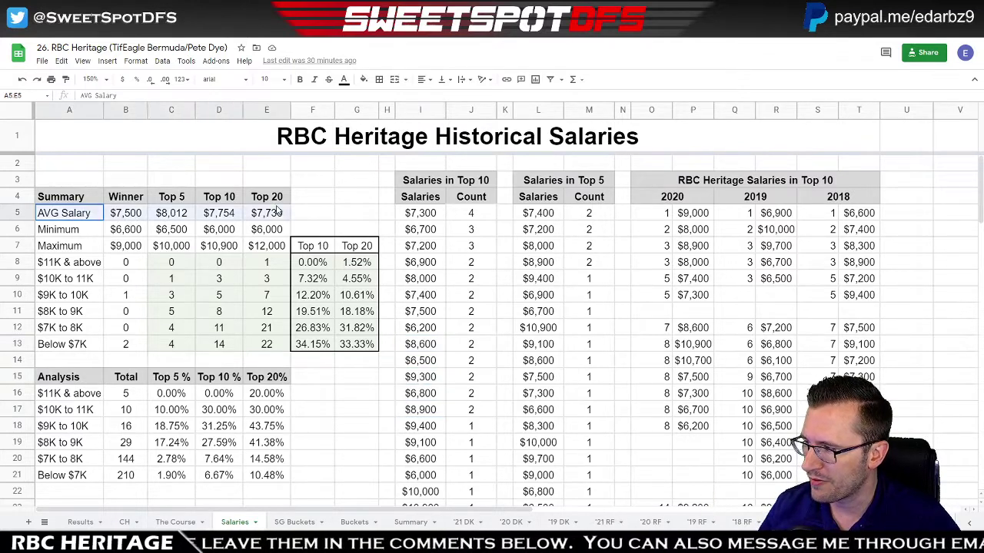
left_click(163, 202)
left_click(215, 203)
left_click(272, 202)
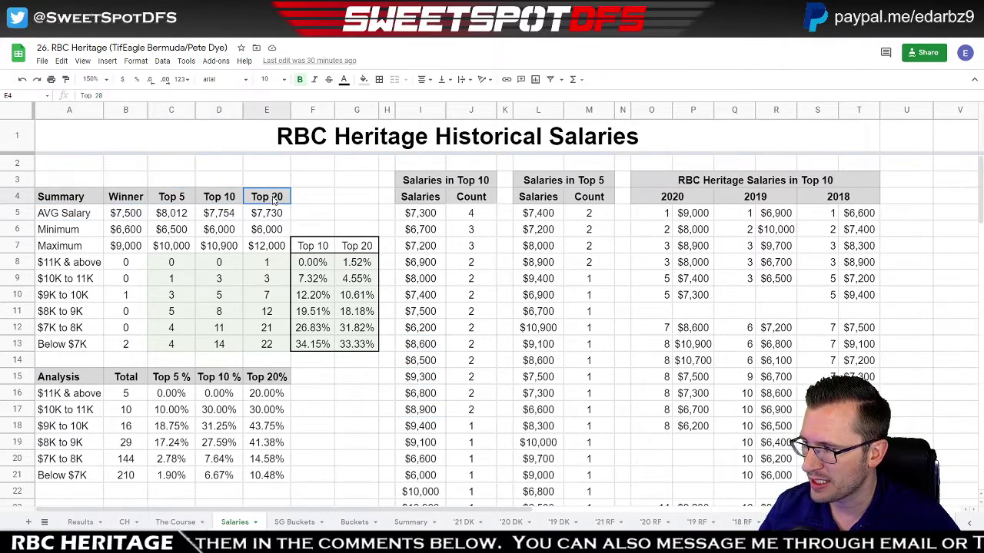
left_click(224, 221)
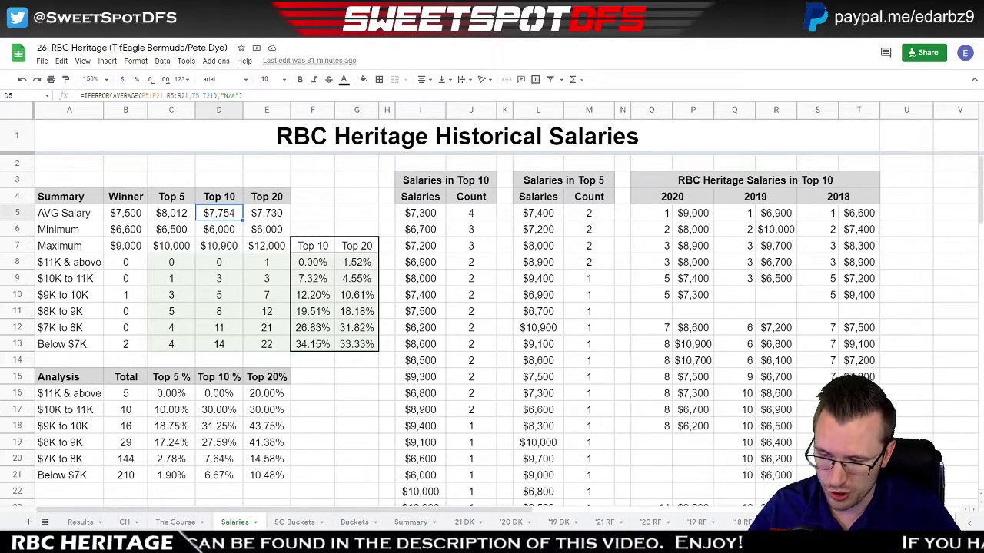
Review the players' lineup notes in the '18 RF sheet and highlight the salaries of the first six players listed.
left_click(743, 523)
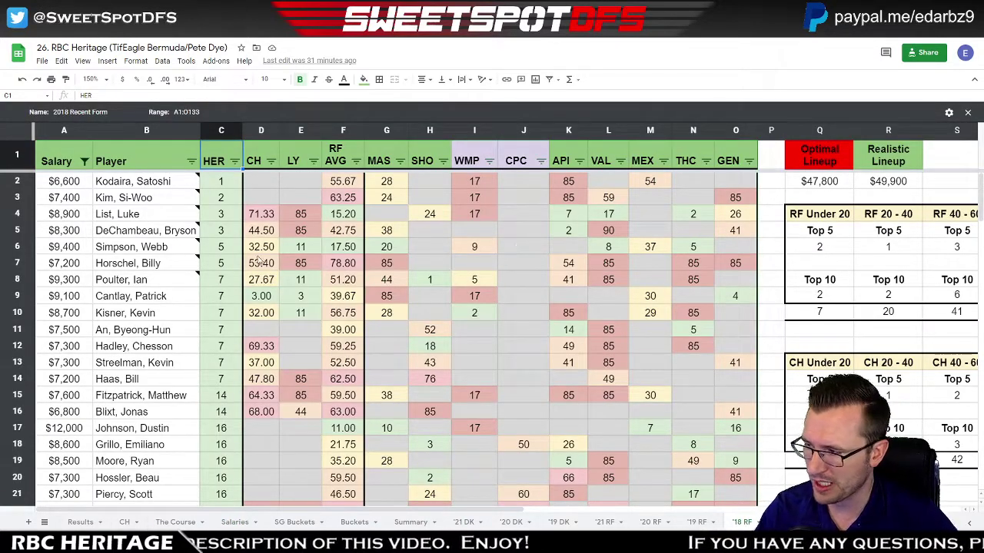
mouse_move(149, 277)
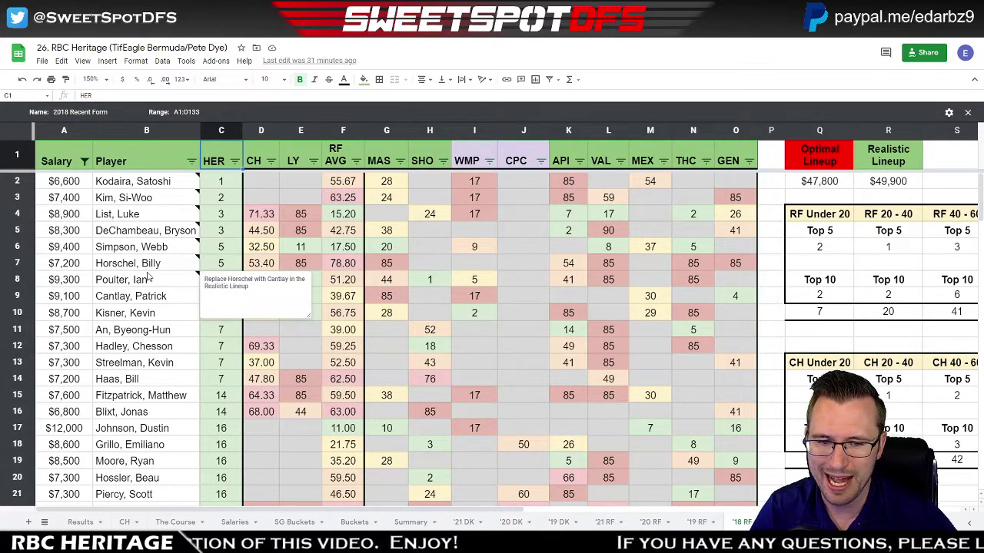
left_click(603, 236)
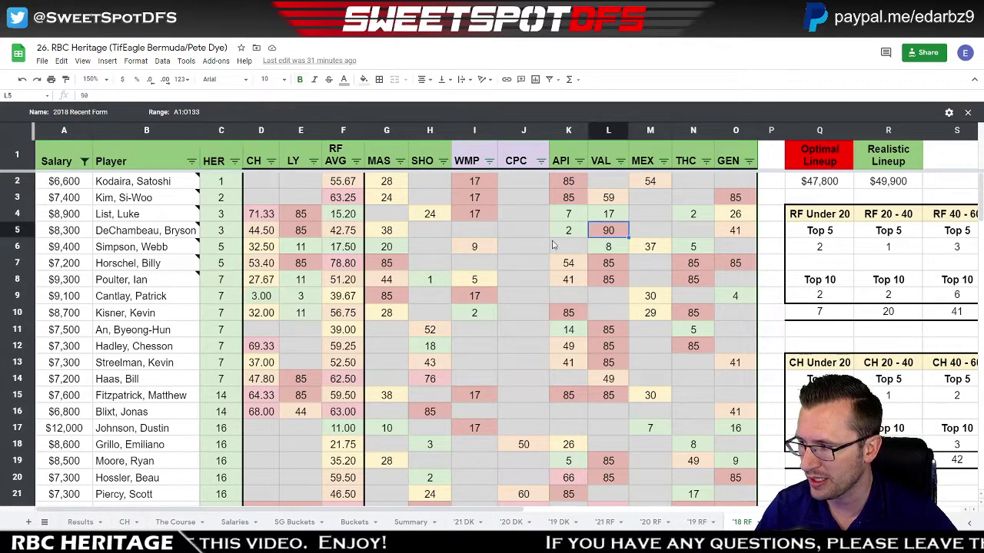
mouse_move(118, 185)
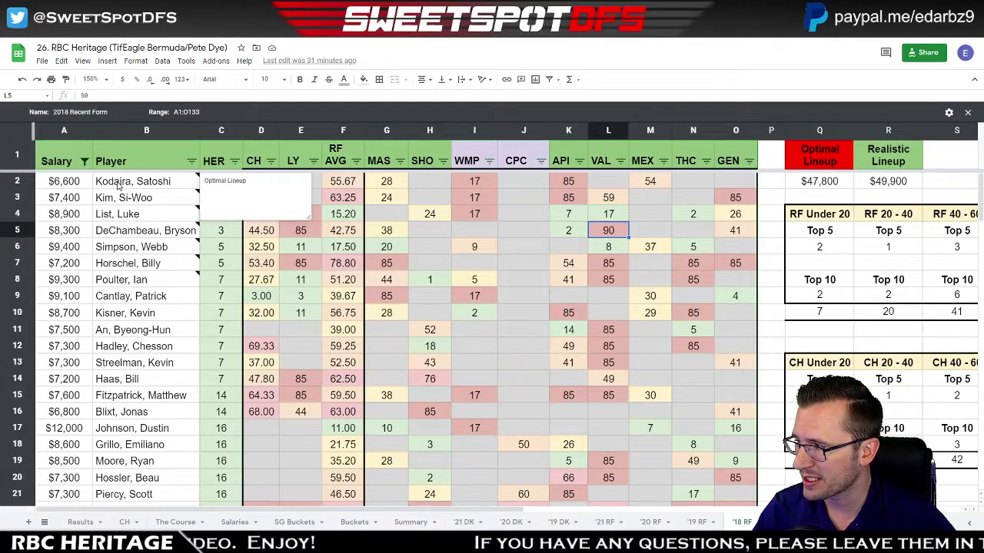
left_click_drag(67, 181, 64, 270)
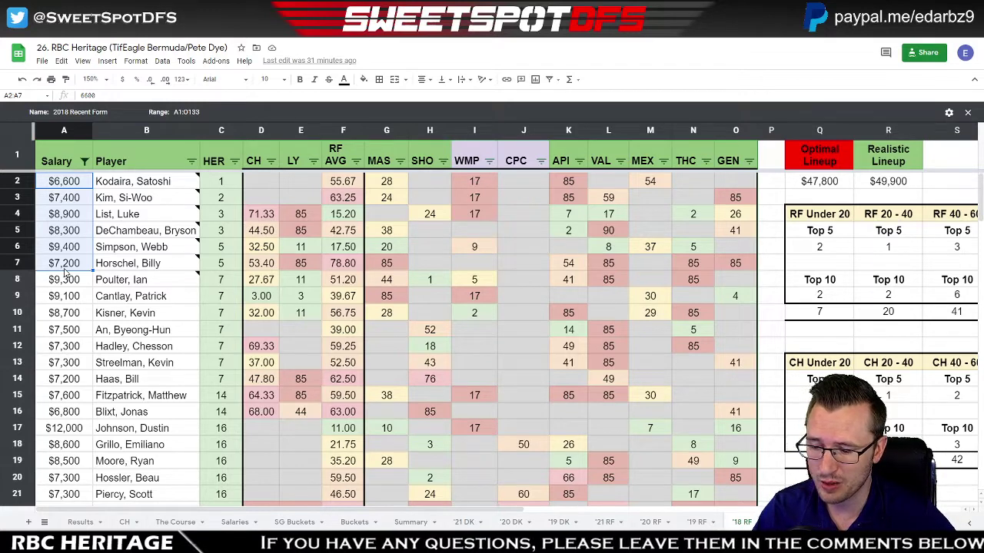
mouse_move(99, 269)
mouse_move(122, 282)
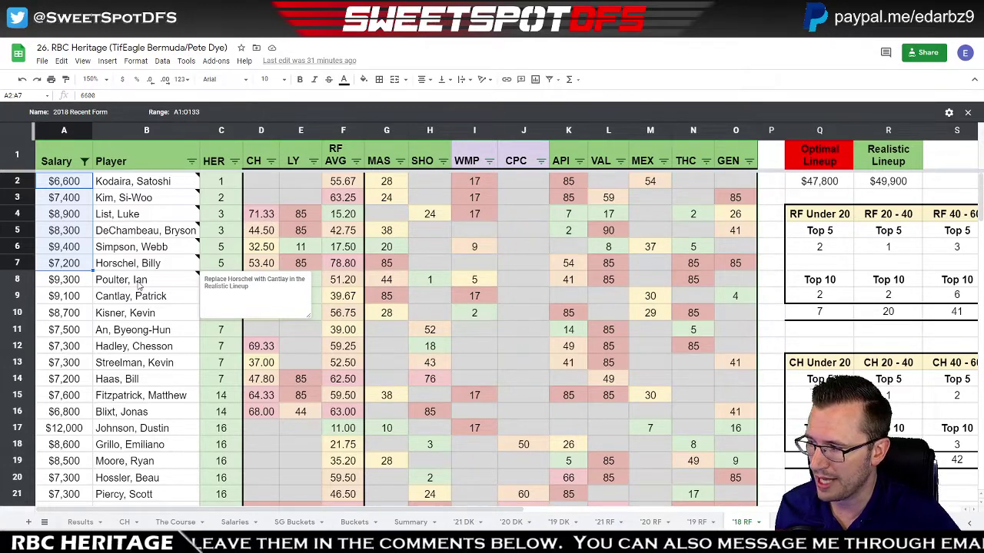
Replace "Cantlay" with "Poulter" in the Realistic Lineup note attached to Ian Poulter's cell.
left_click_drag(267, 279, 286, 282)
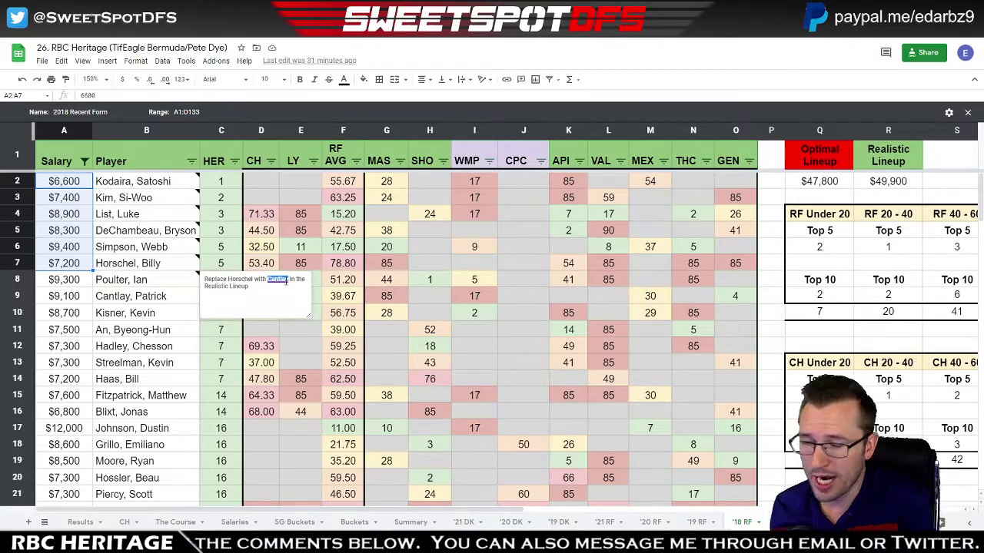
type("Poulter")
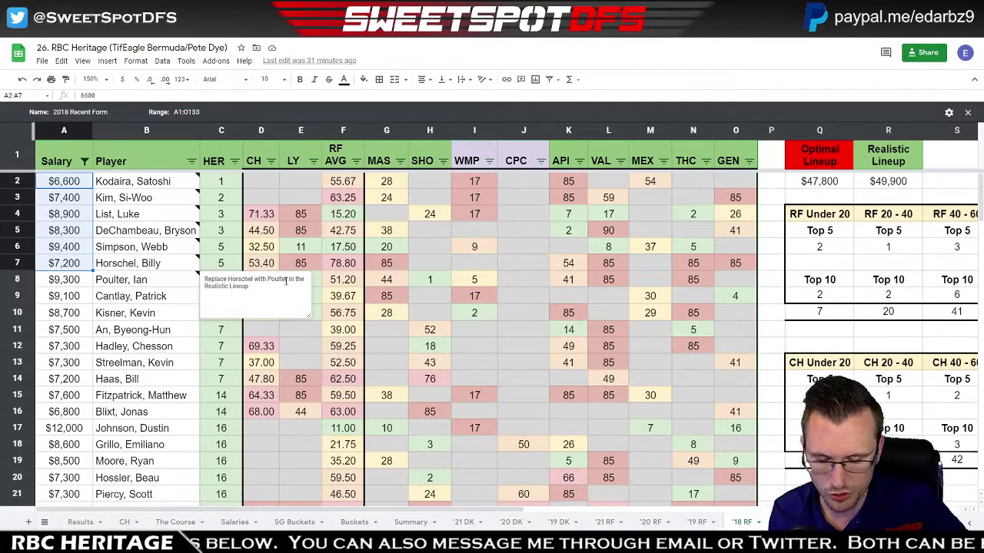
left_click(175, 328)
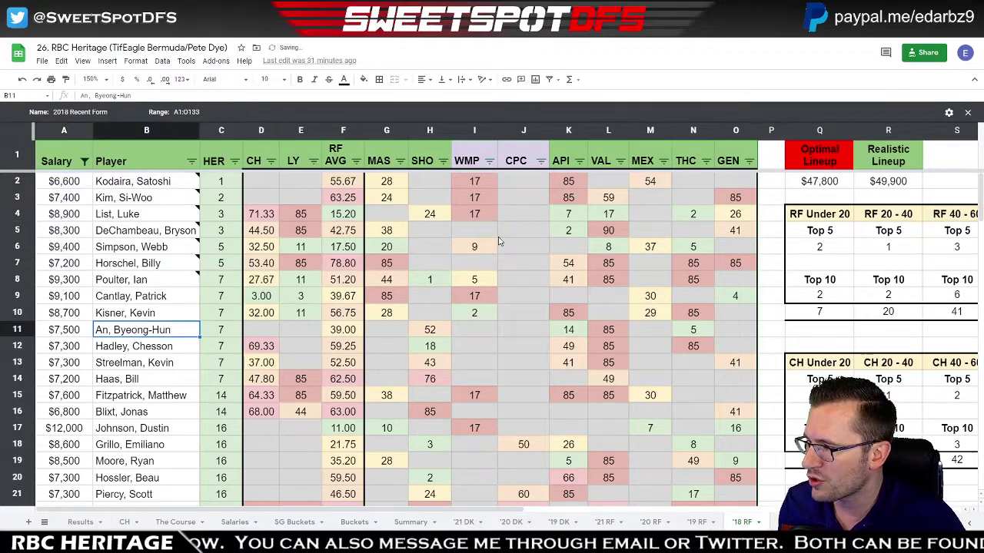
Check the 2018 Realistic Lineup salary and highlight Poulter's salary together with those of the first five players listed.
left_click(890, 185)
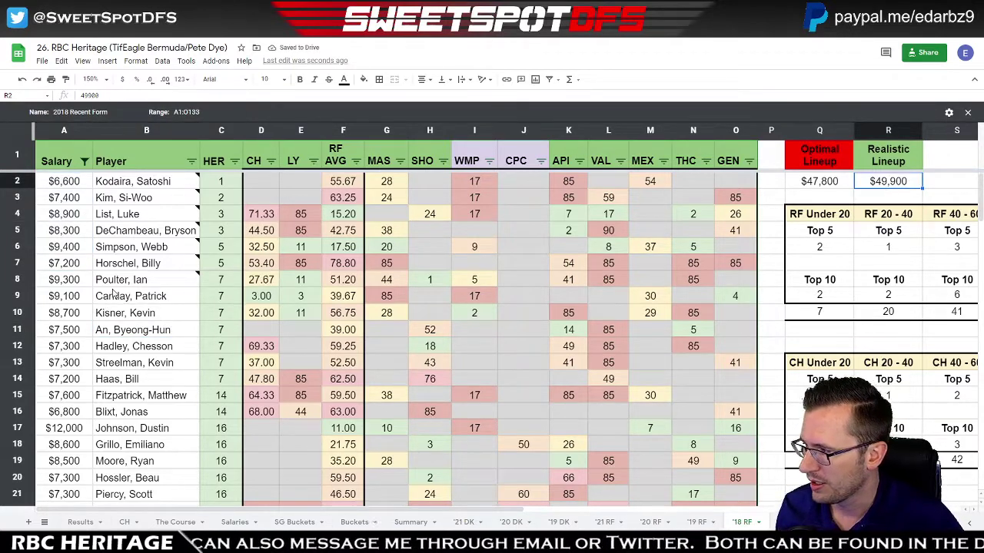
left_click(66, 281)
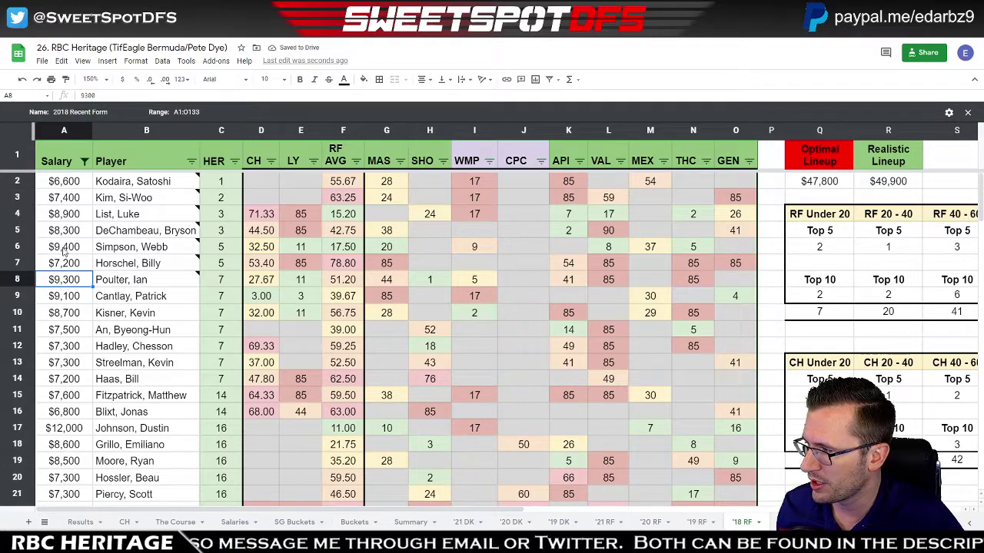
left_click(64, 246, "ctrl")
left_click_drag(71, 231, 72, 185)
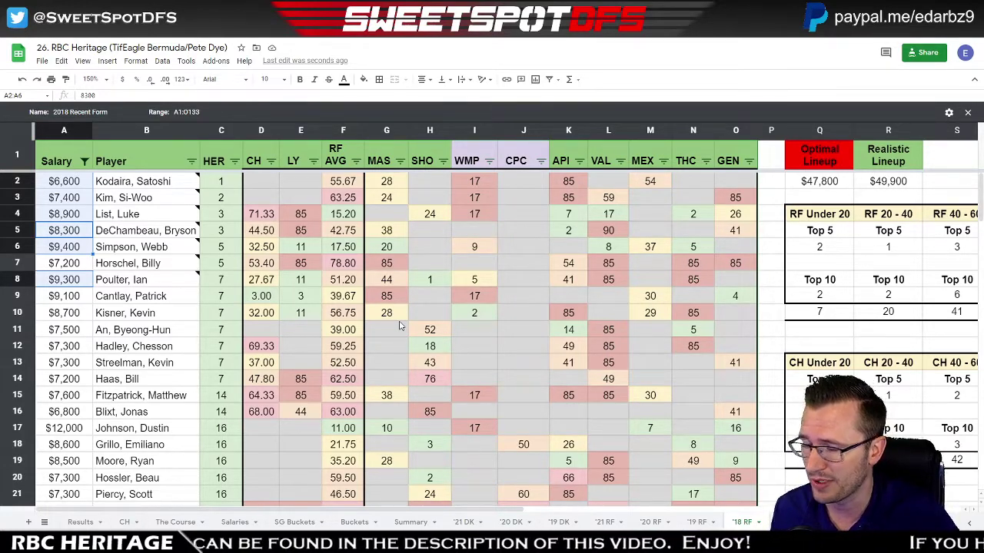
Review the players' lineup notes in the '19 RF sheet, highlight the first six players listed and check the Optimal Lineup salary.
left_click(700, 524)
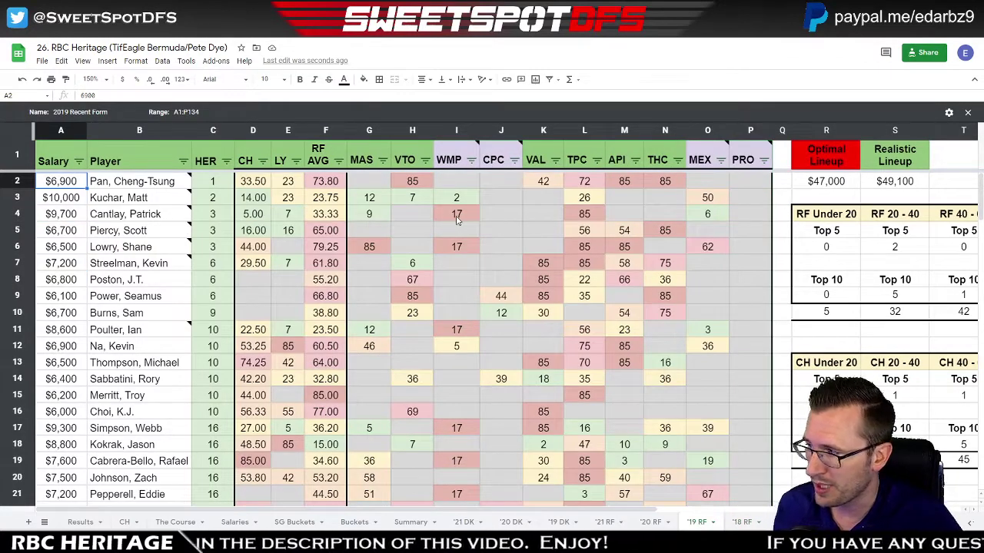
mouse_move(136, 266)
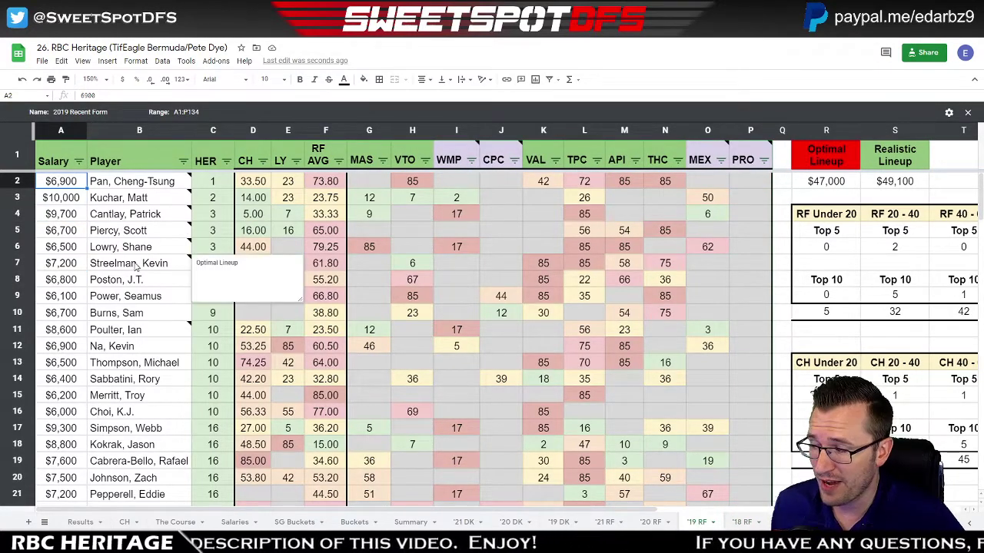
left_click_drag(136, 265, 139, 185)
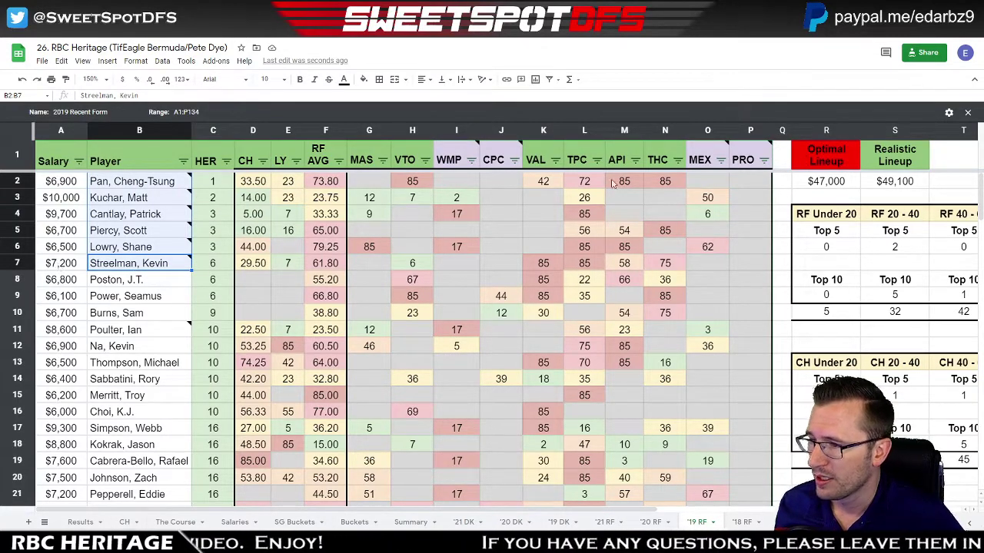
left_click(830, 183)
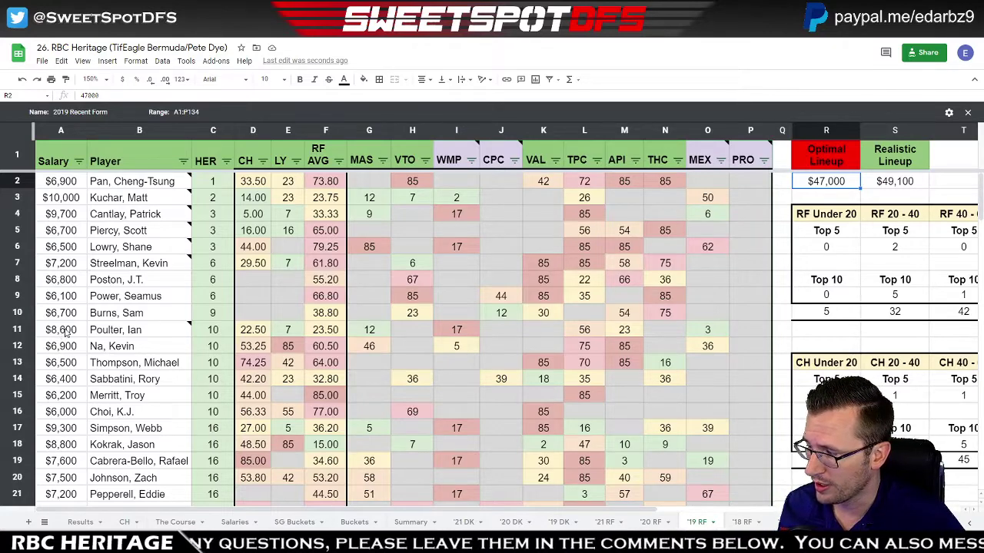
Check the Realistic Lineup note on Poulter and highlight Simpson's salary together with those of the first five players listed.
scroll(108, 330, "down", 1)
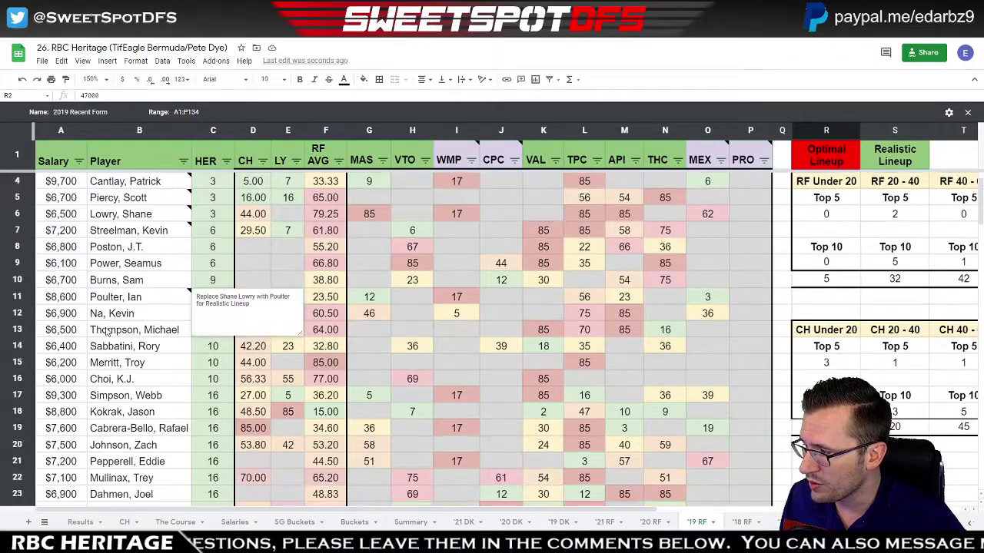
left_click(61, 396)
scroll(125, 363, "up", 1)
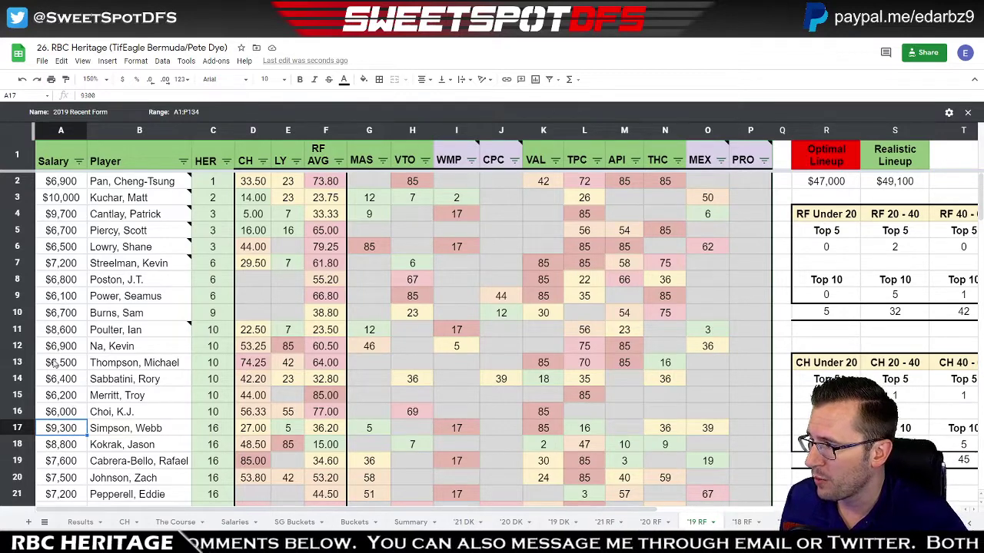
left_click(61, 201)
left_click(68, 219, "shift")
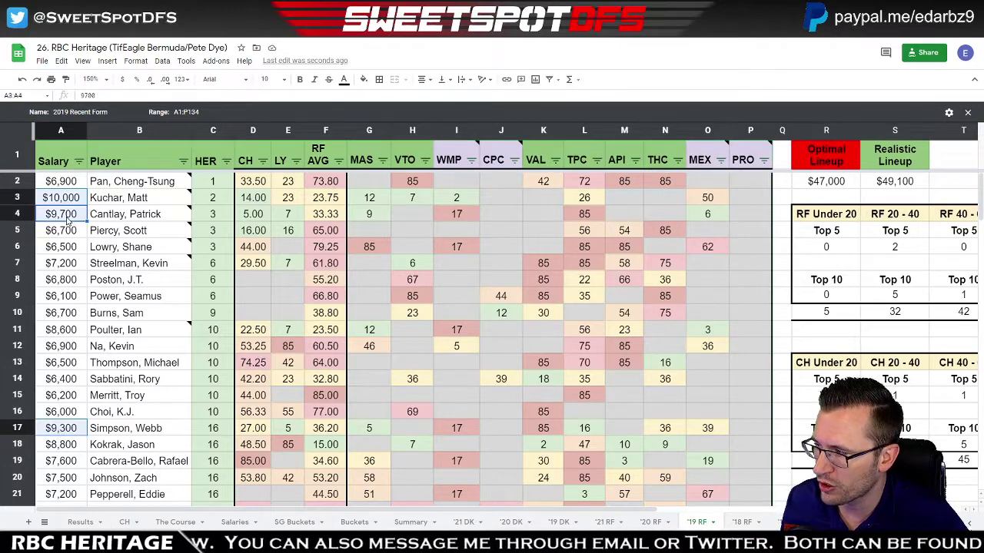
left_click(67, 181, "shift")
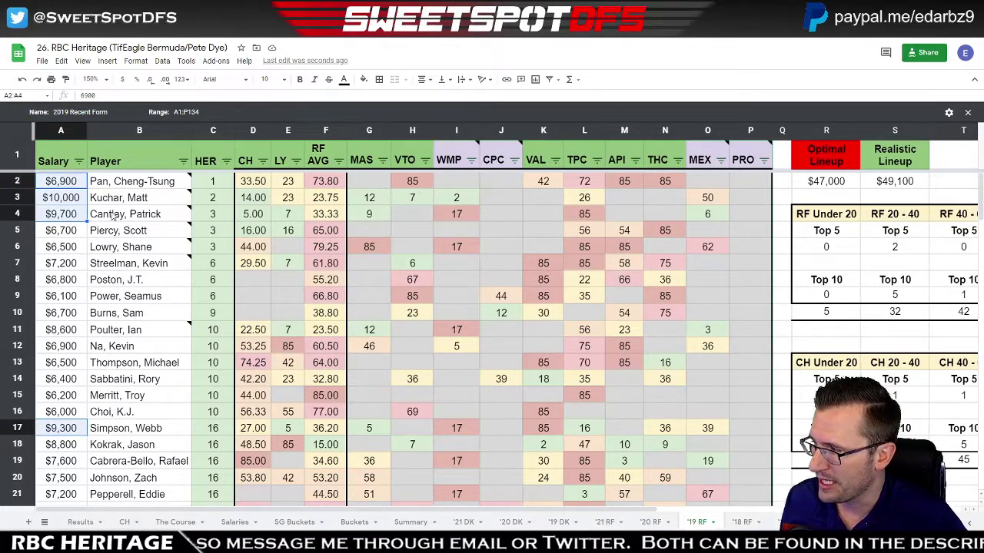
left_click_drag(68, 235, 70, 250)
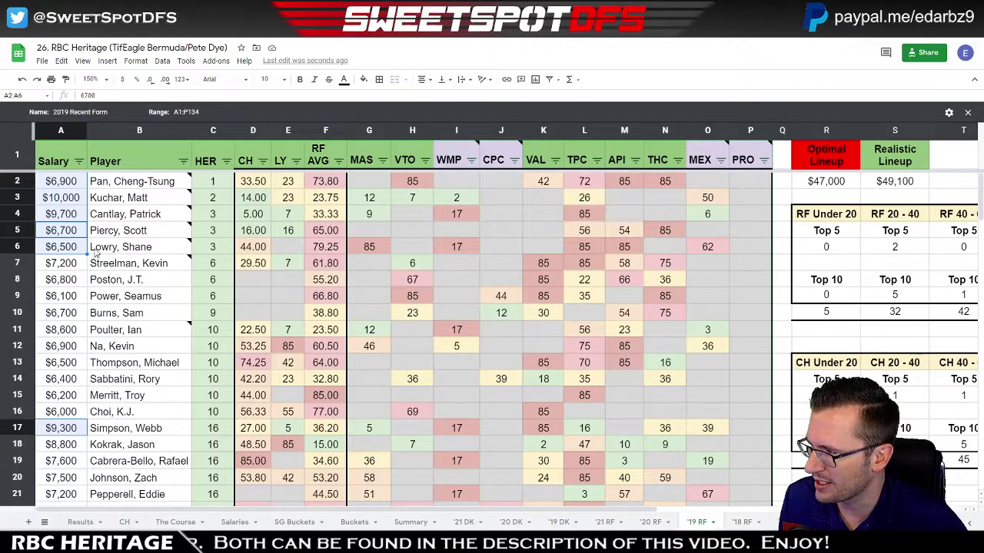
Highlight the 2019 Realistic Lineup salaries: the first four players listed, Streelman and Poulter.
mouse_move(149, 328)
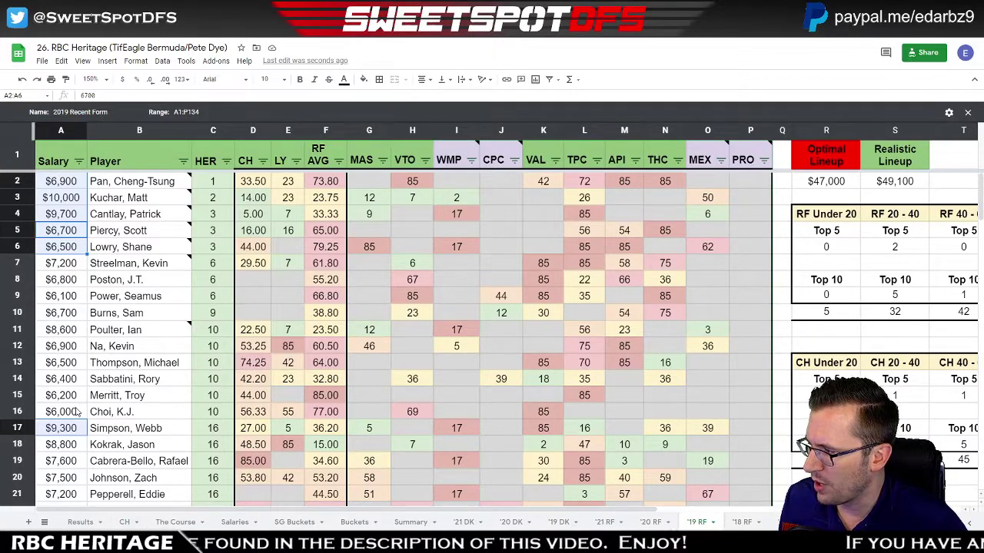
left_click(68, 263)
left_click(70, 332)
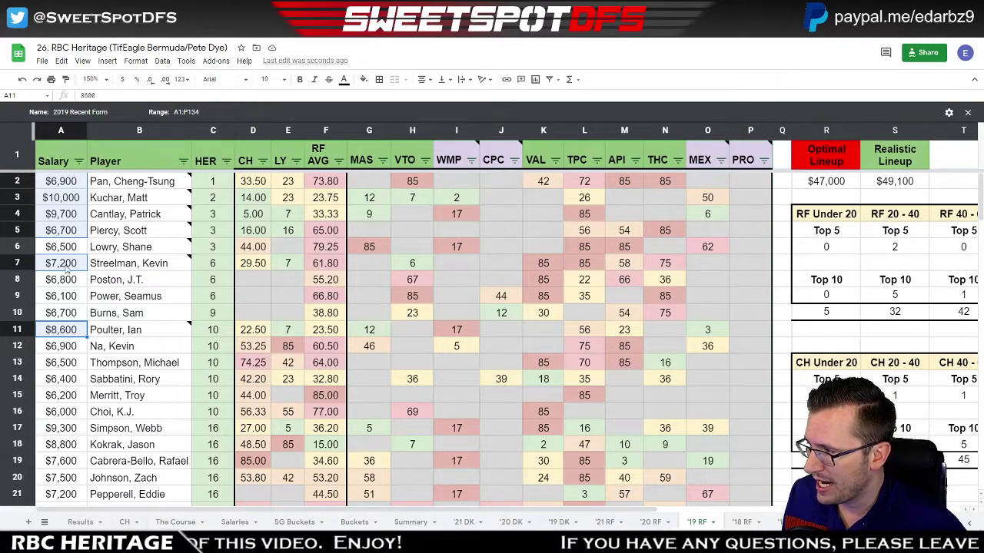
Compare Simpson and Streelman as alternatives among the highlighted salaries without Piercy, and highlight the salaries in rows 7 to 16.
left_click(73, 431)
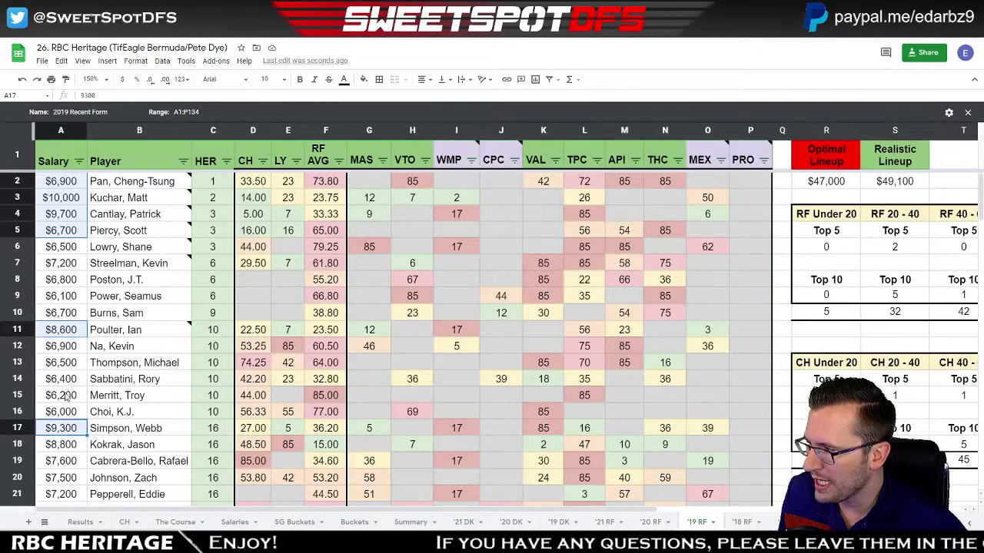
left_click(75, 235)
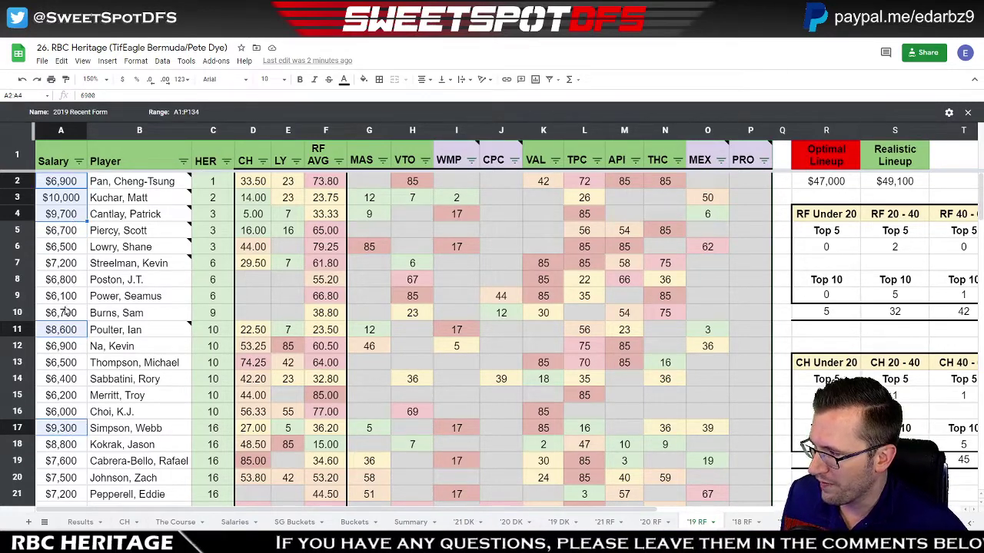
mouse_move(131, 263)
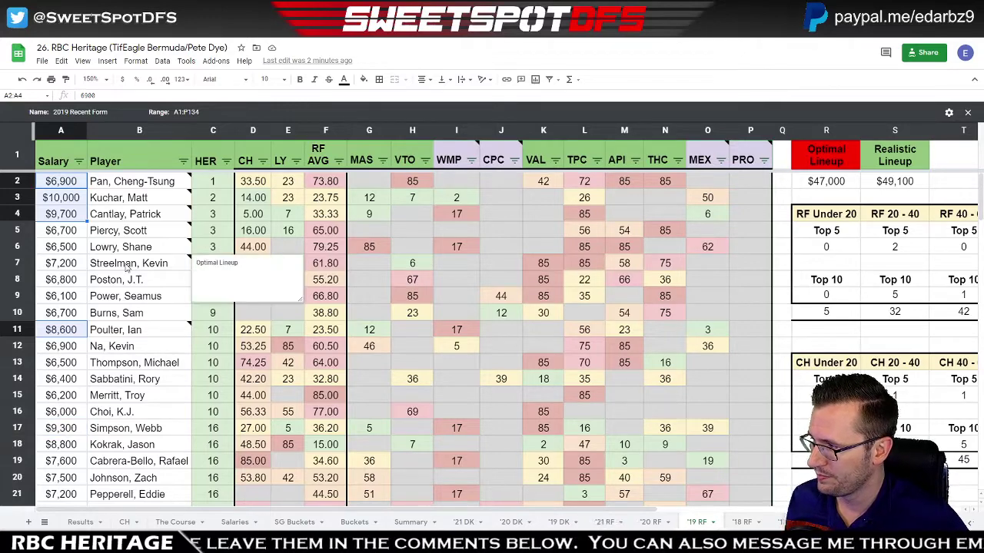
left_click(63, 266)
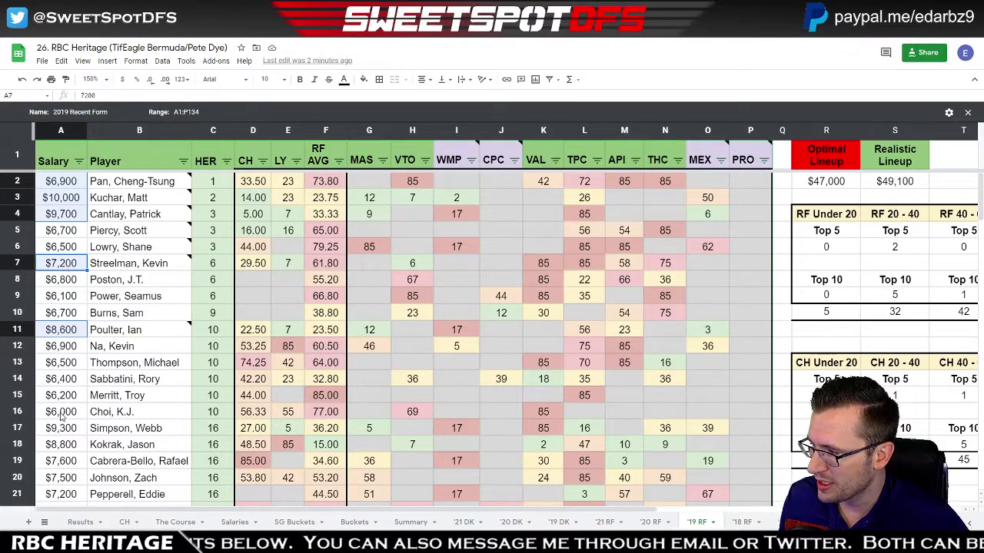
left_click_drag(63, 415, 64, 284)
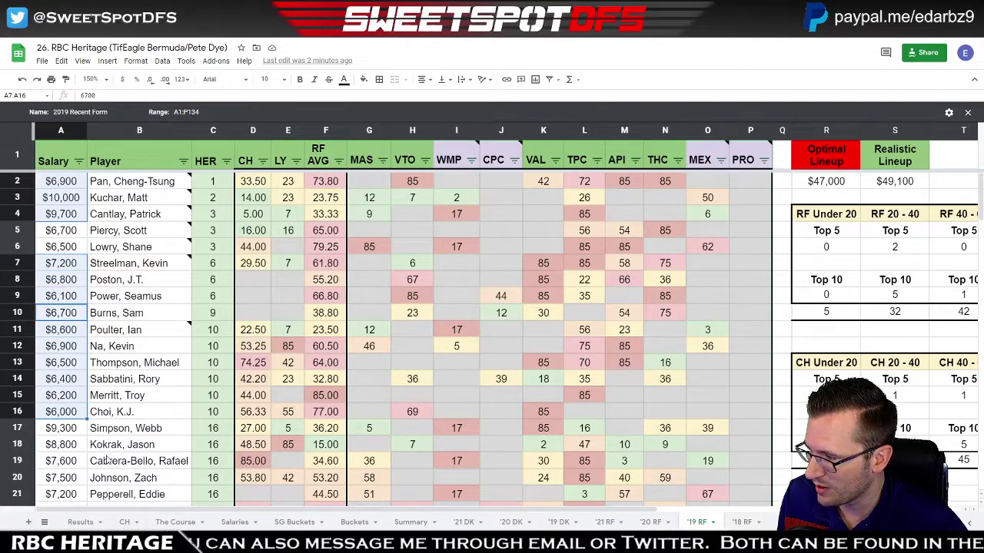
left_click(137, 263)
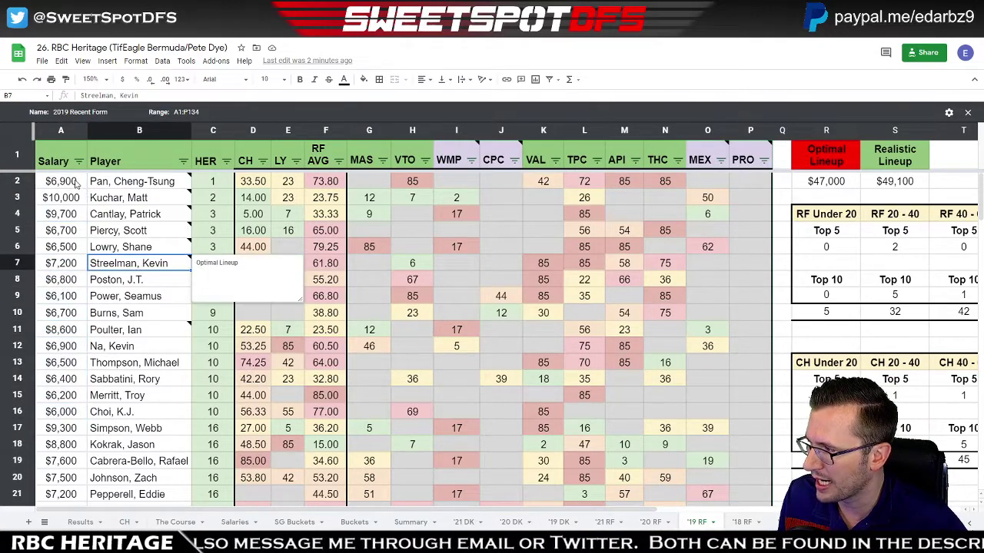
Highlight Cabrera-Bello's salary together with those of the first four players listed and Poulter.
left_click(67, 467)
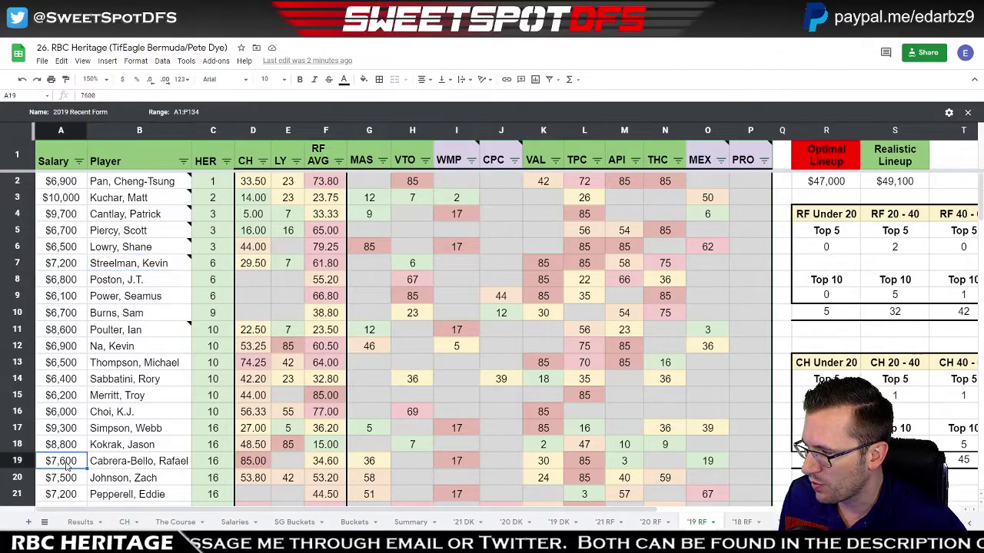
left_click(76, 182)
left_click(74, 203, "shift")
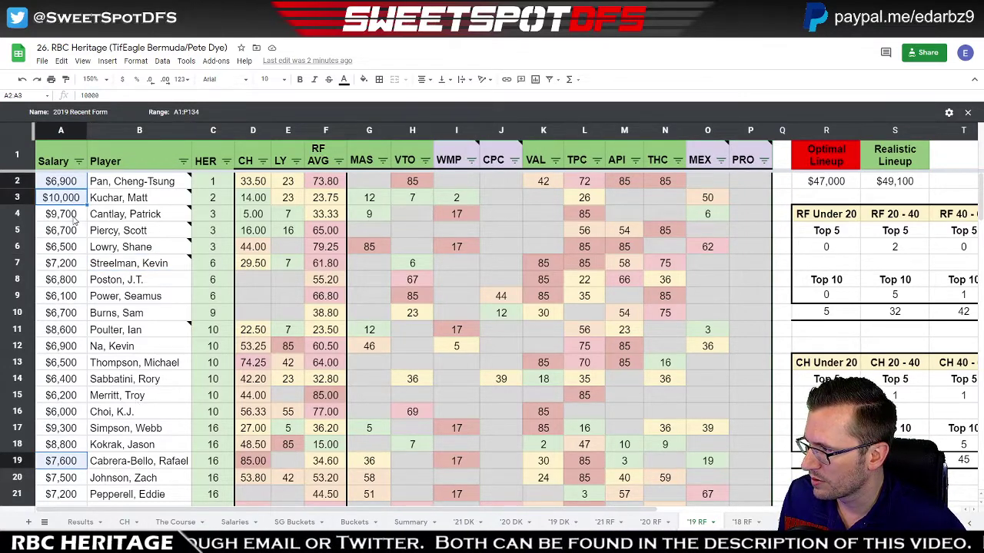
left_click(75, 218, "shift")
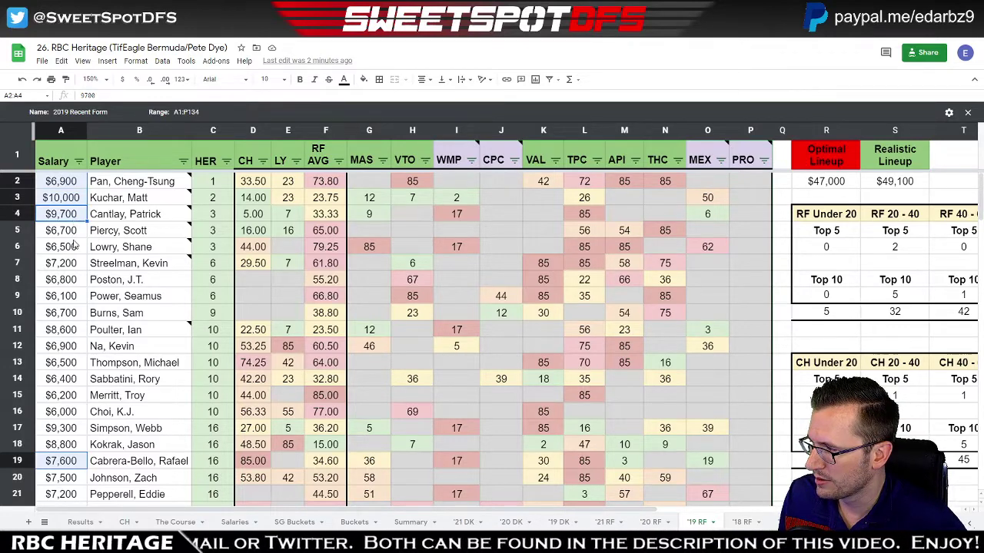
left_click(74, 231, "shift")
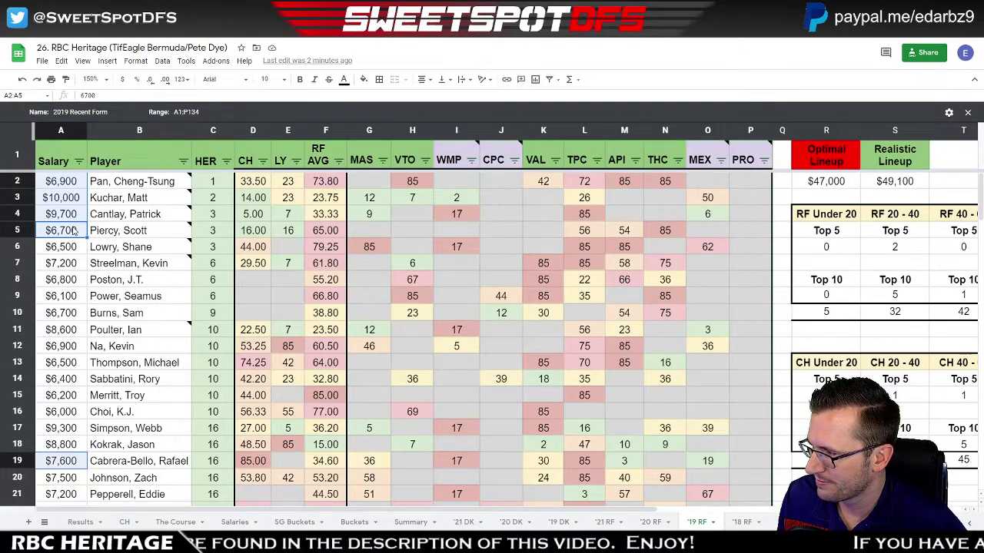
left_click(74, 329)
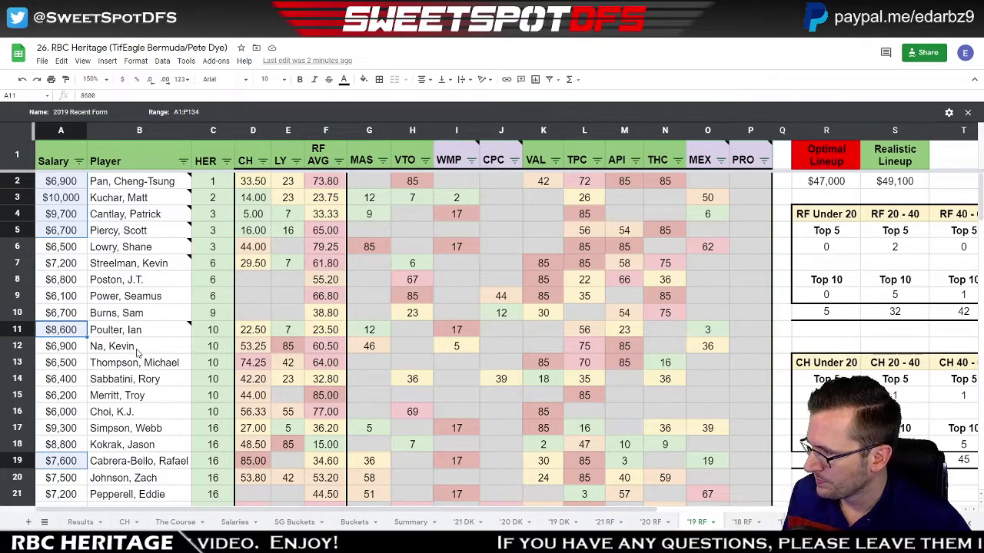
Compare Streelman and Simpson as replacements for Poulter among the highlighted salaries, ending with Poulter back in the selection.
left_click_drag(61, 181, 61, 231)
left_click(71, 266)
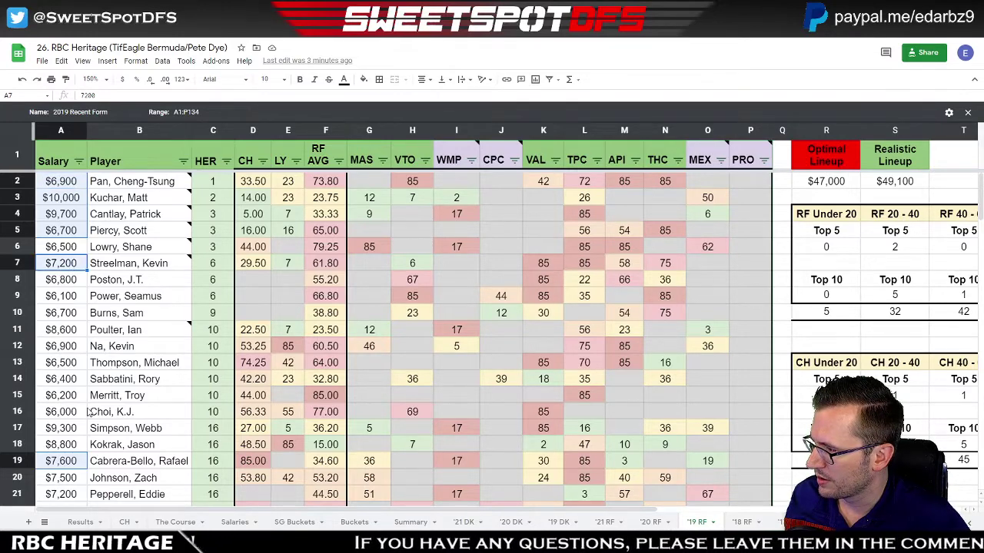
left_click(66, 431)
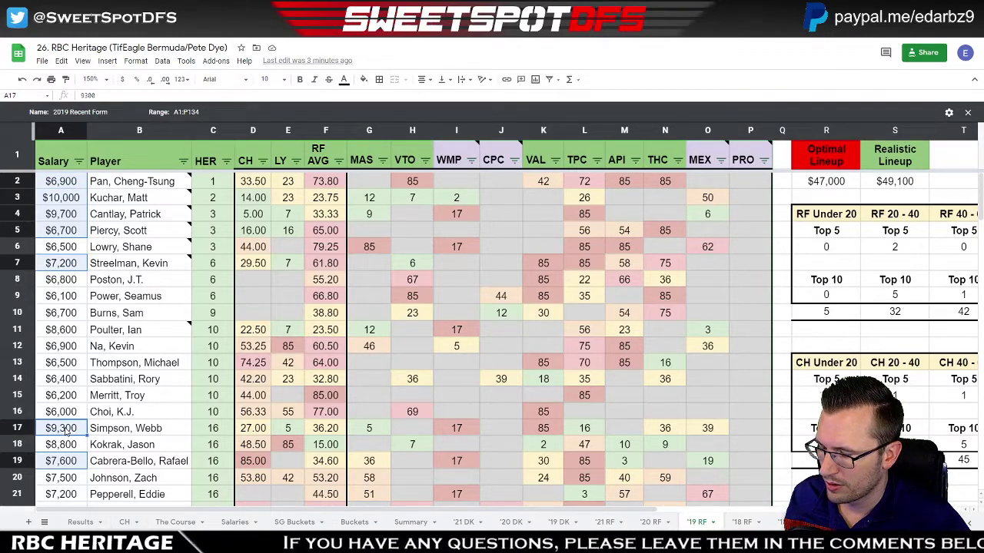
left_click(46, 265)
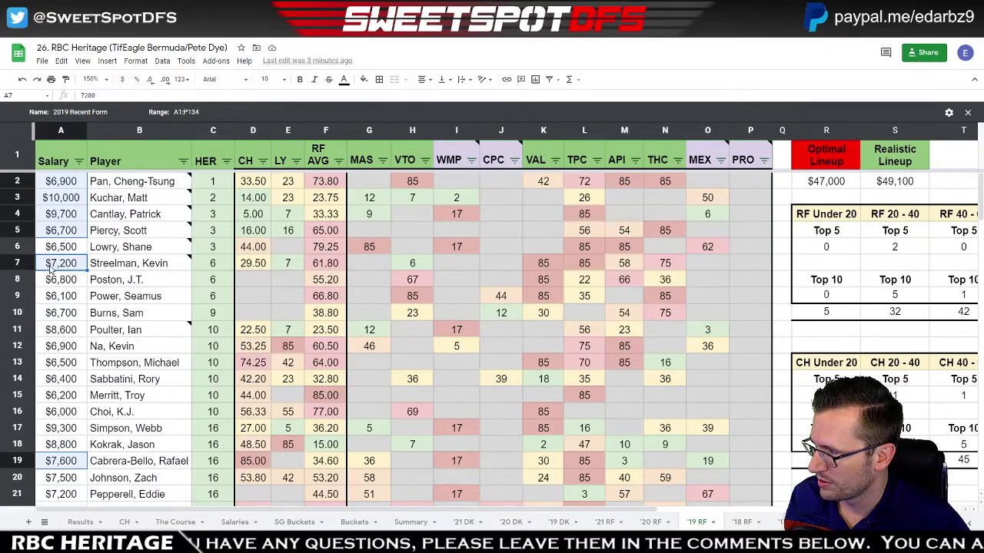
left_click(65, 333)
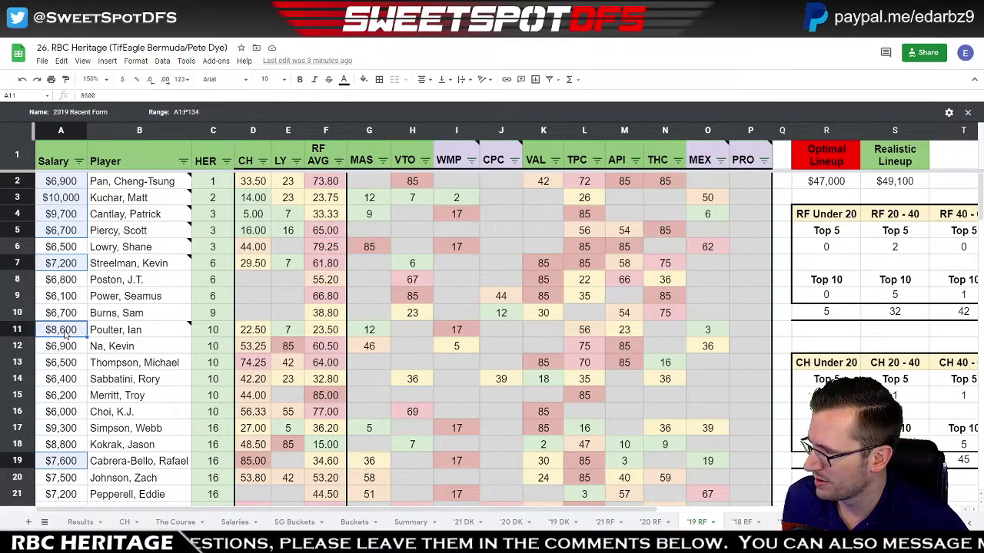
mouse_move(152, 328)
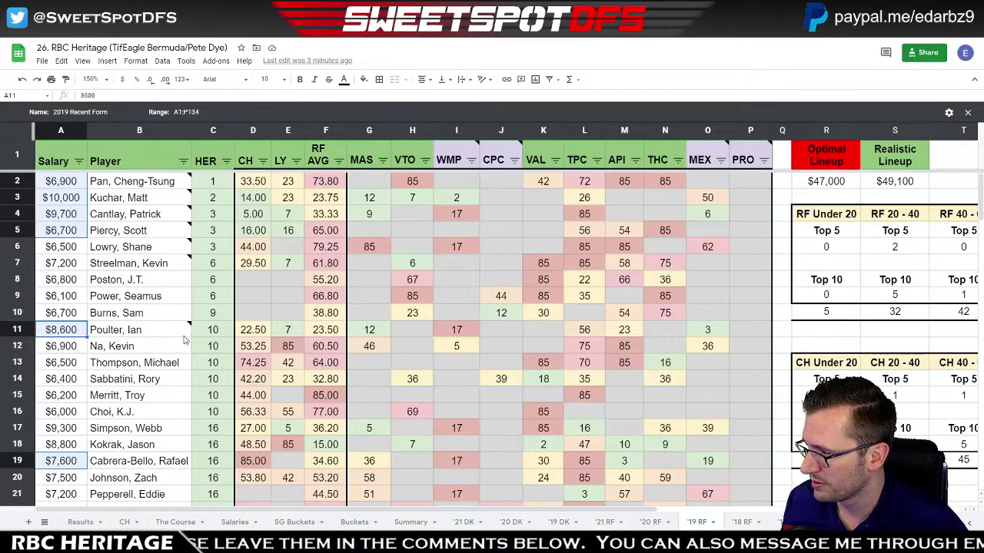
mouse_move(184, 339)
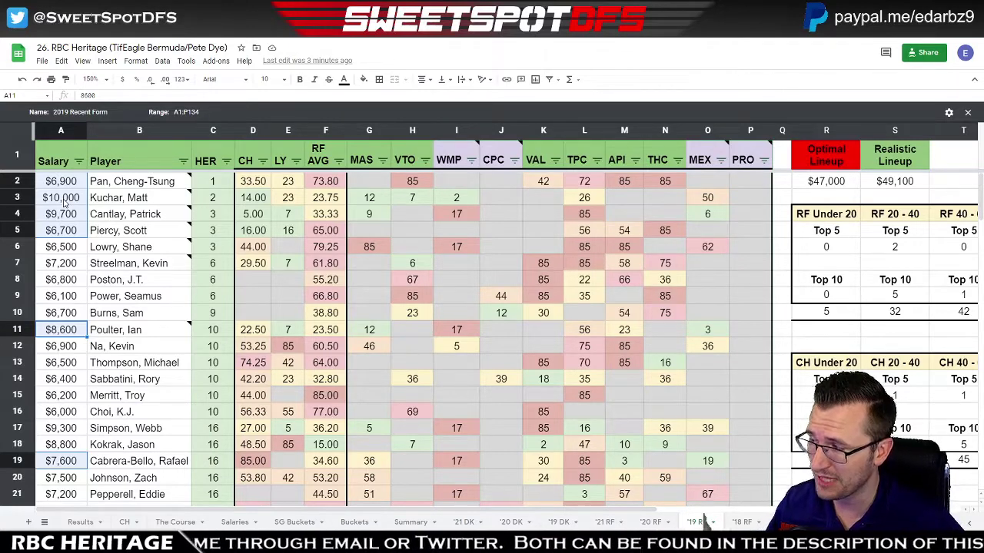
Sort the 2019 table by salary from highest to lowest and highlight the players priced at $10,000 and above.
left_click(78, 160)
left_click(115, 193)
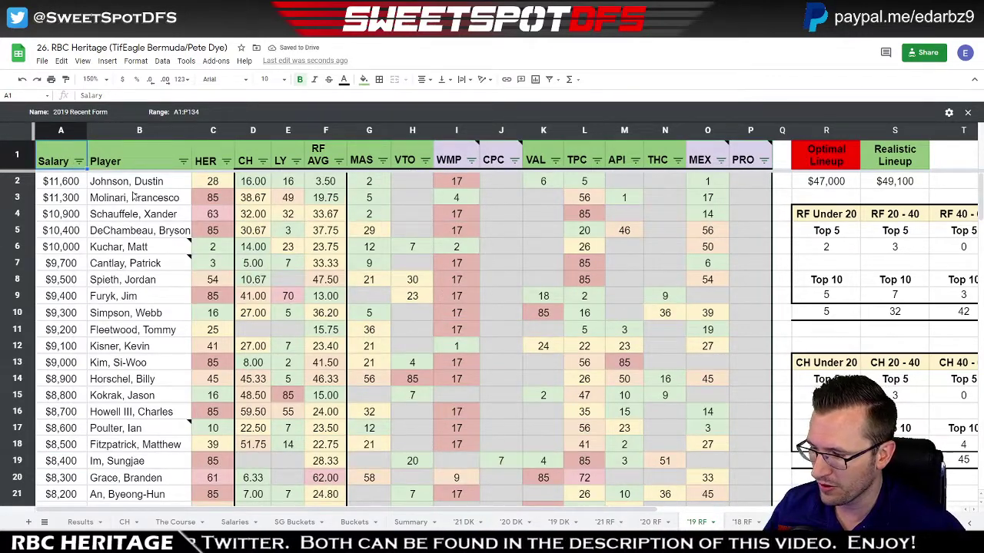
left_click_drag(54, 182, 60, 244)
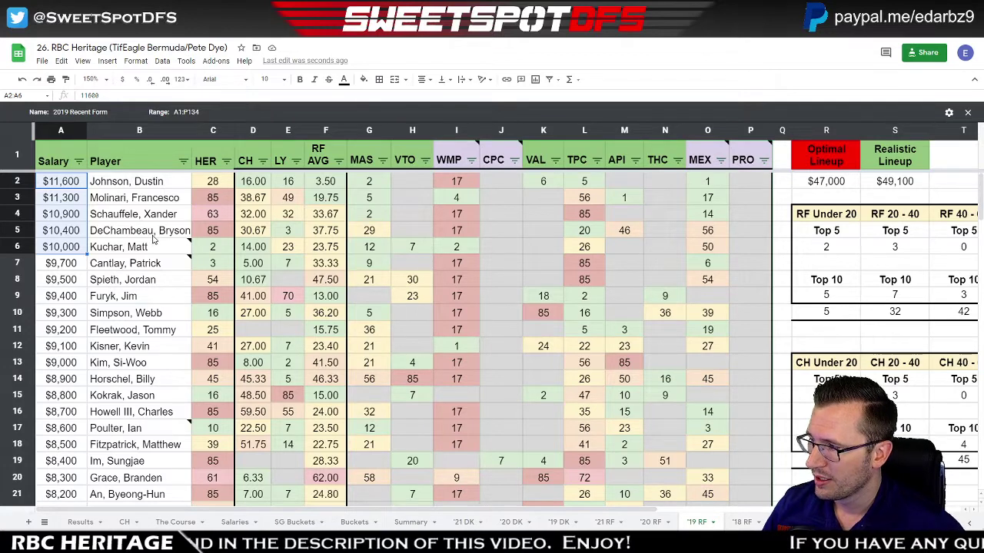
left_click(128, 251)
left_click_drag(137, 235, 137, 178)
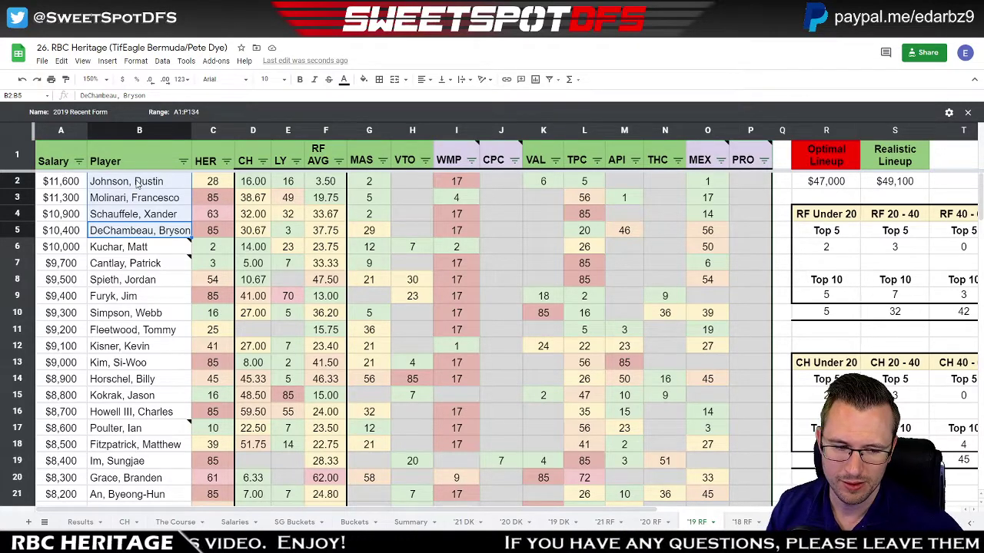
left_click(158, 254)
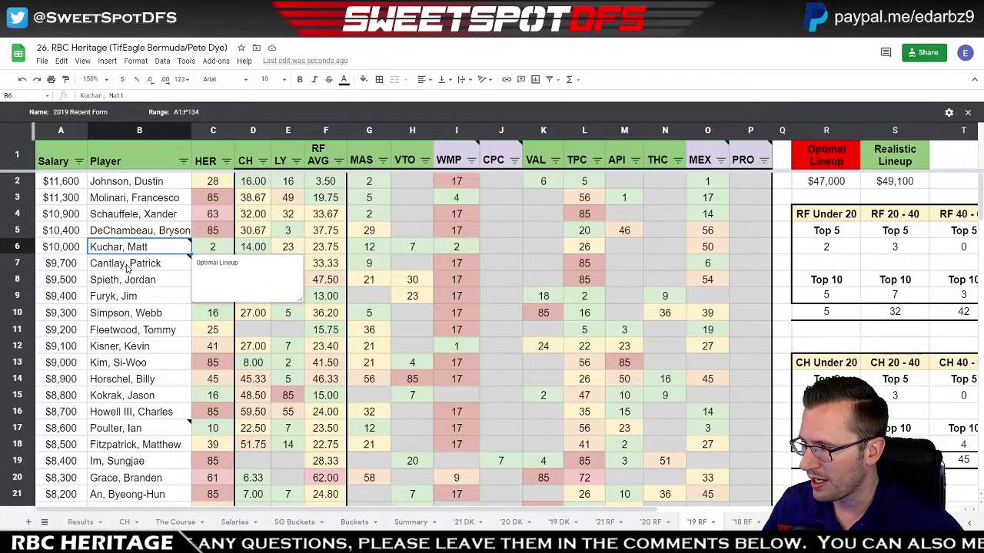
Sort the 2019 table by the HER column in ascending order.
left_click(226, 161)
left_click(153, 181)
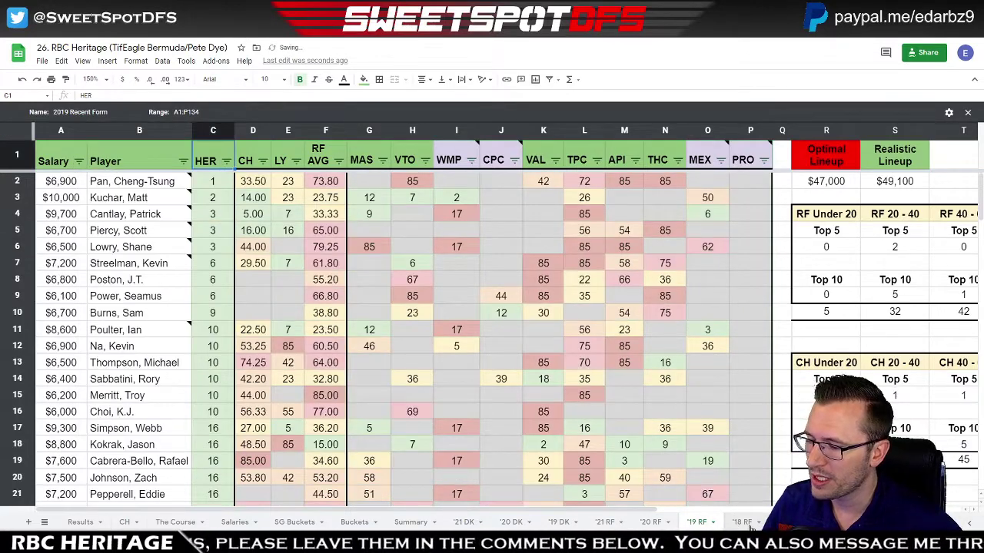
Look over the 2018 results in the '18 RF sheet and open the '20 RF sheet.
left_click(744, 522)
left_click(474, 317)
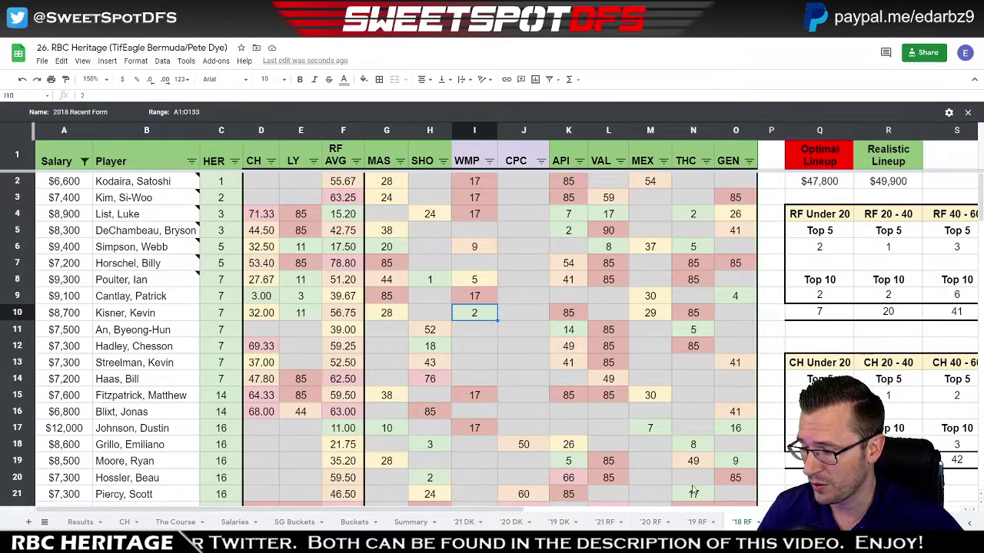
left_click(651, 523)
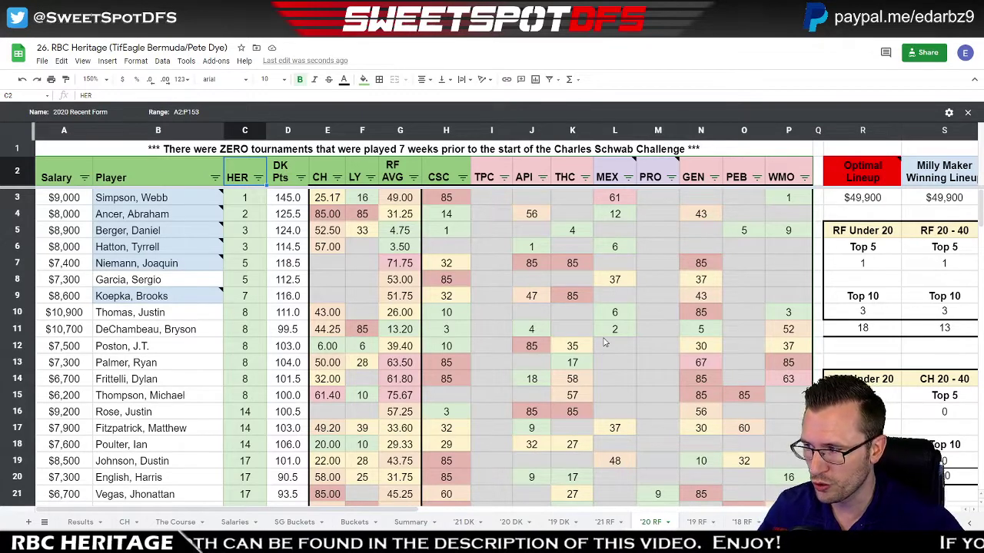
Highlight the 2020 tournament columns from TPC through WMO, and sort the table by salary from highest to lowest.
left_click_drag(489, 131, 807, 132)
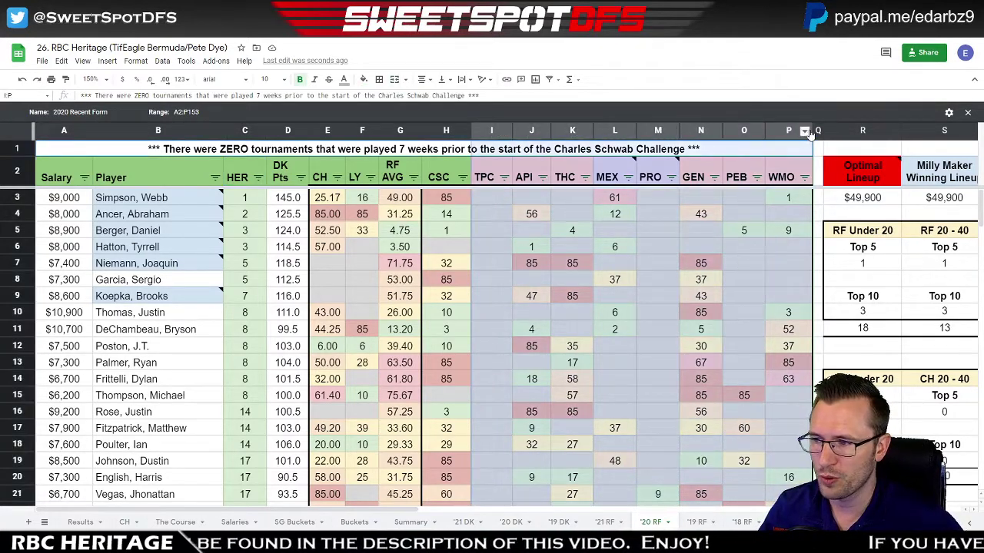
left_click(530, 246)
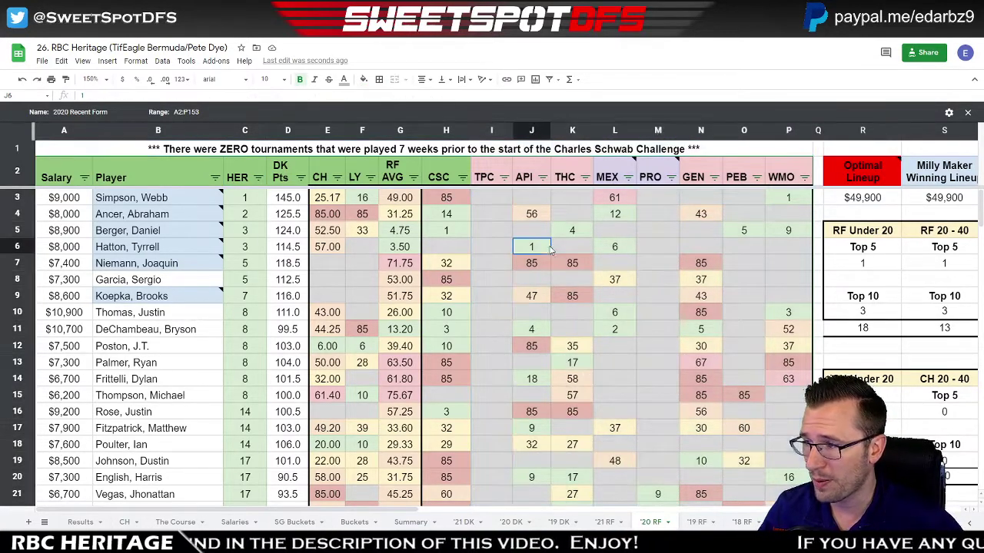
left_click(84, 177)
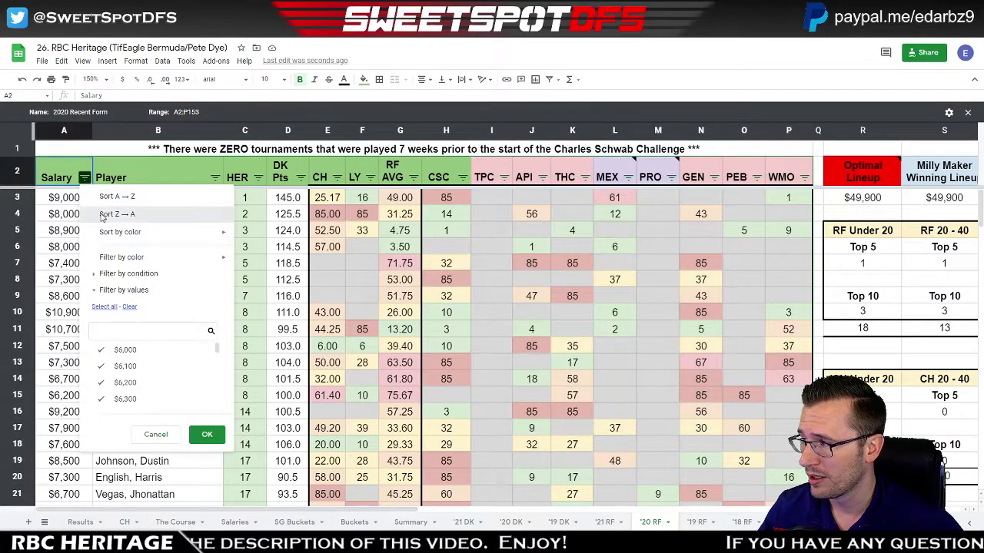
left_click(102, 215)
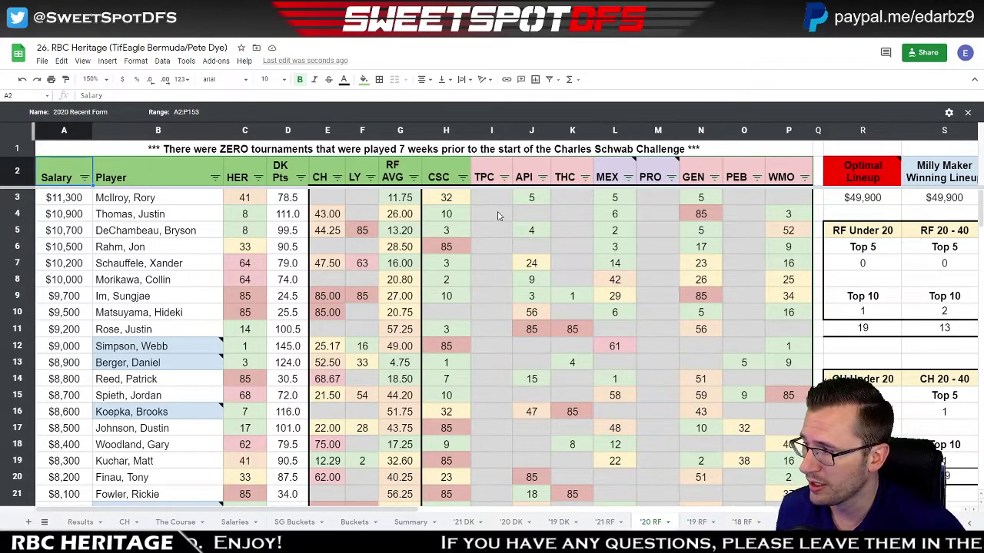
Highlight the players priced at $9,500 and above, and add Webb Simpson to the selection.
left_click(172, 202)
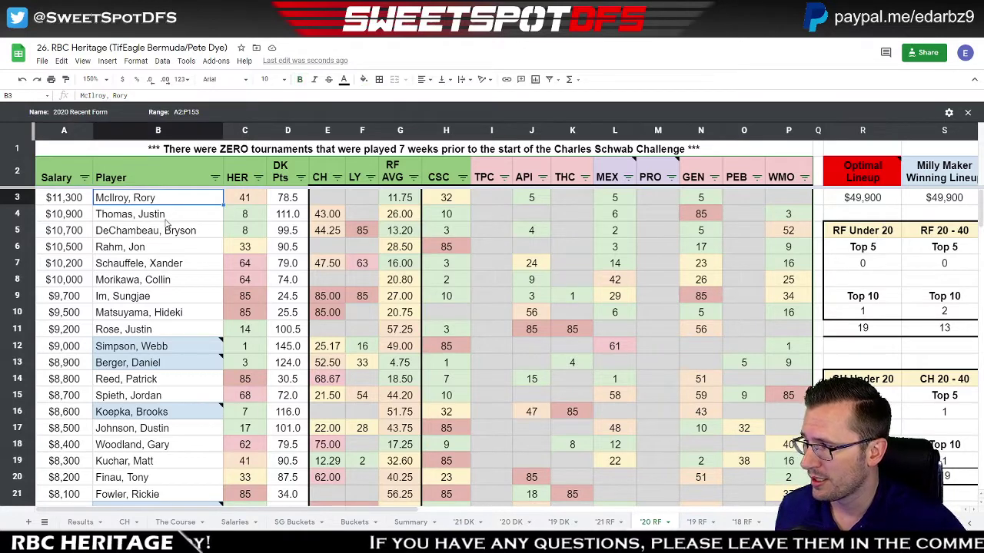
left_click_drag(166, 222, 165, 279)
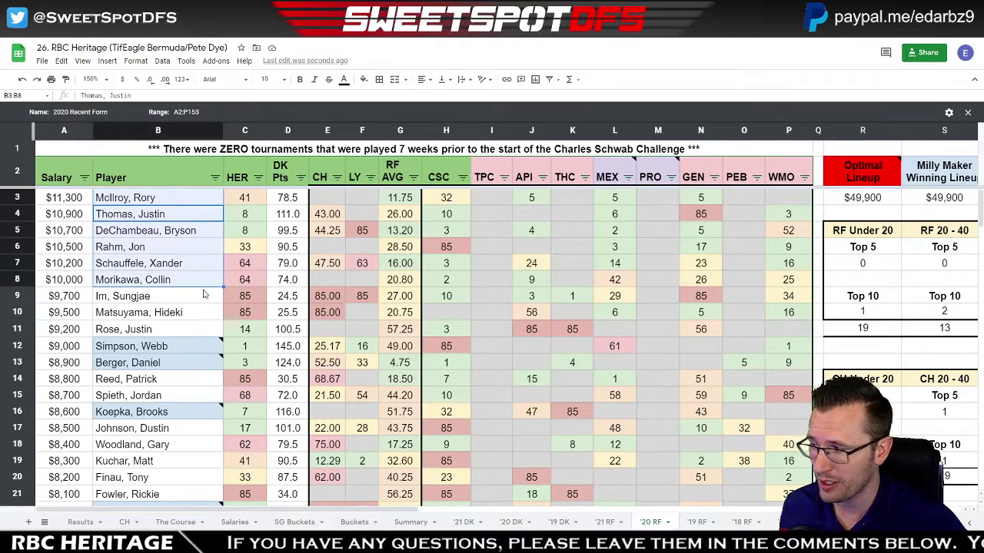
left_click(160, 298)
left_click_drag(160, 298, 161, 320)
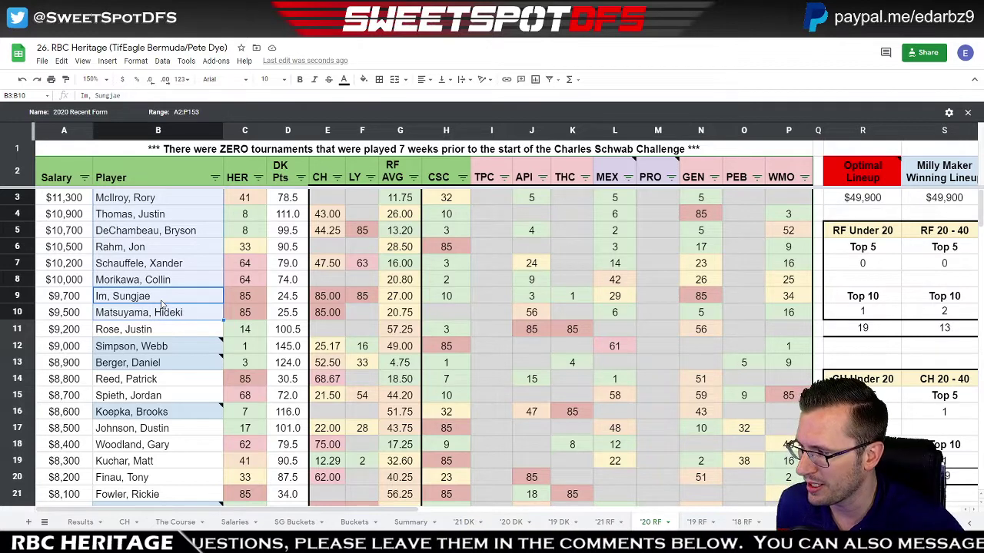
left_click(152, 350)
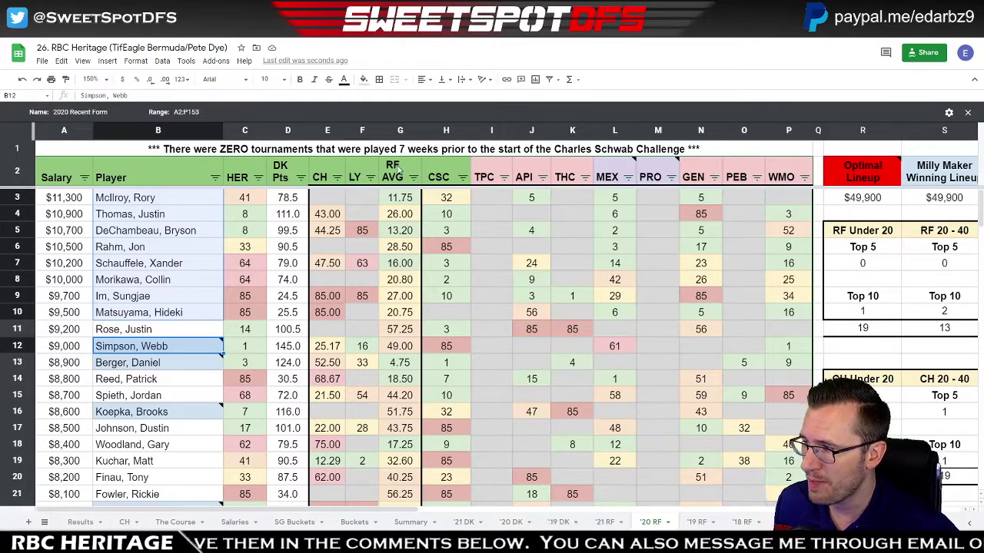
Sort the 2020 table by the CH column in ascending order and highlight the players from Poston through Simpson.
left_click(337, 178)
left_click(315, 197)
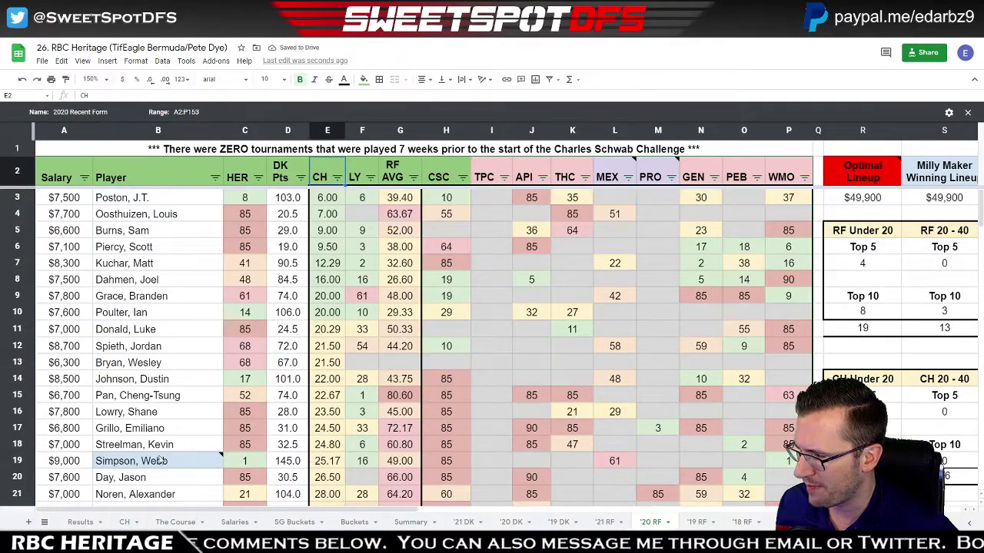
left_click_drag(158, 461, 164, 189)
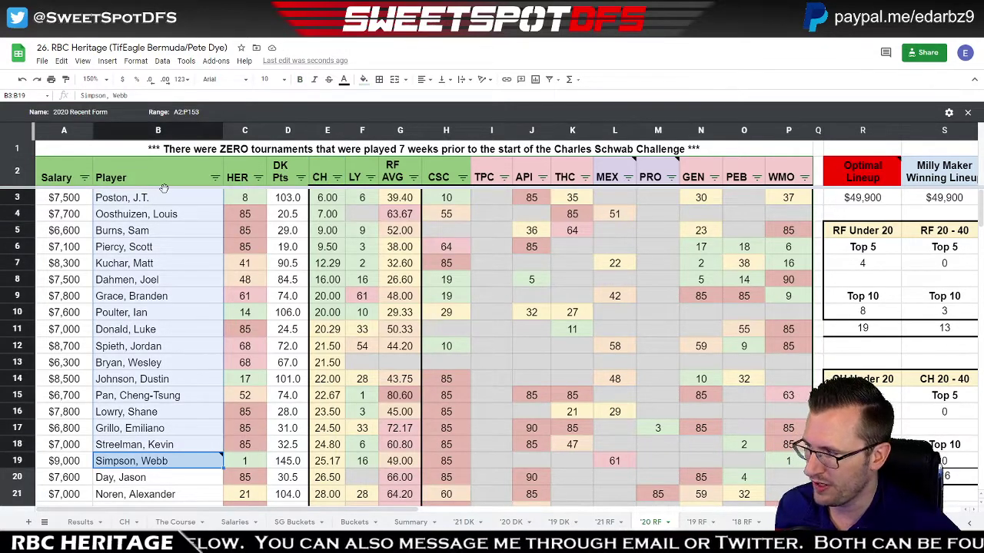
Sort the 2020 table by descending salary again and compare the players priced above Simpson, singling out Thomas and DeChambeau.
left_click(83, 179)
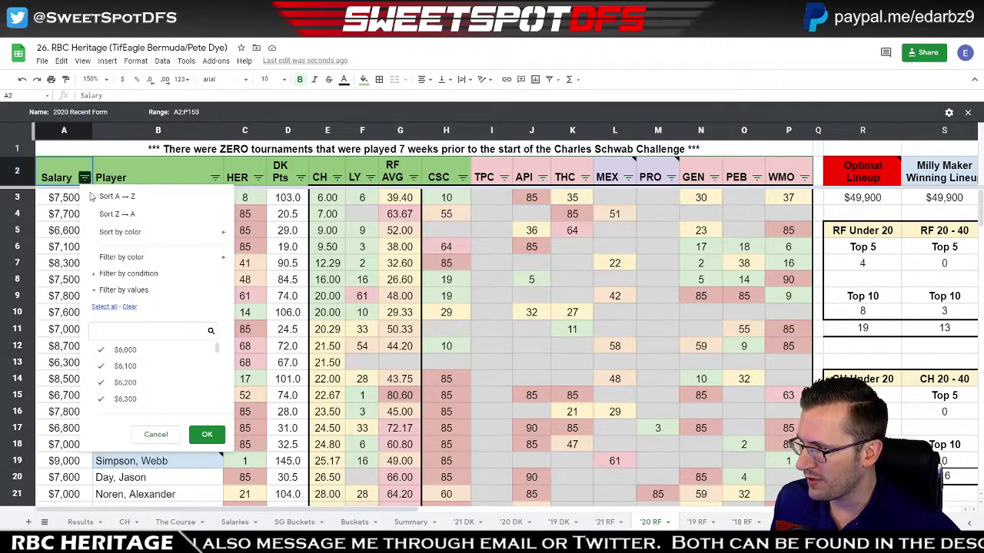
left_click(119, 218)
left_click_drag(154, 202, 154, 281)
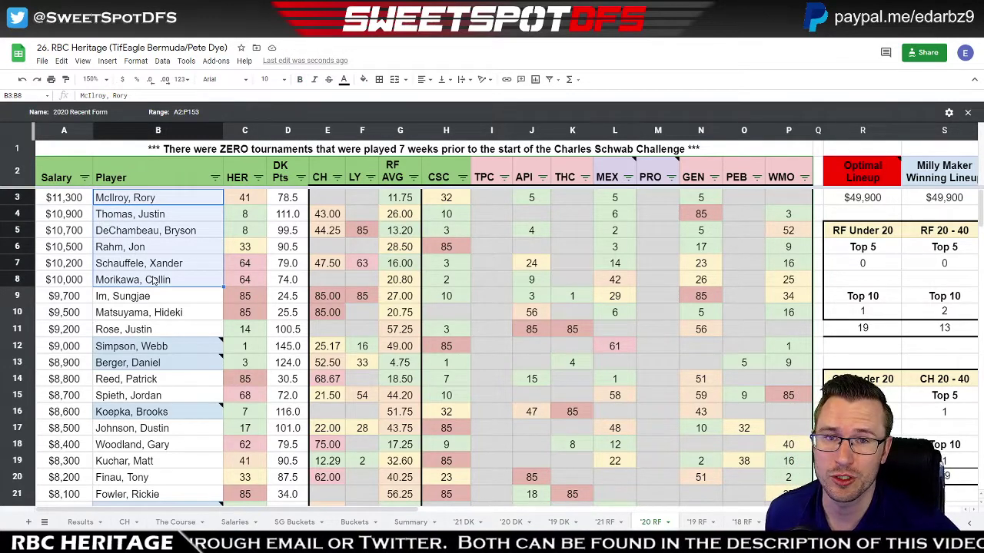
left_click(149, 348)
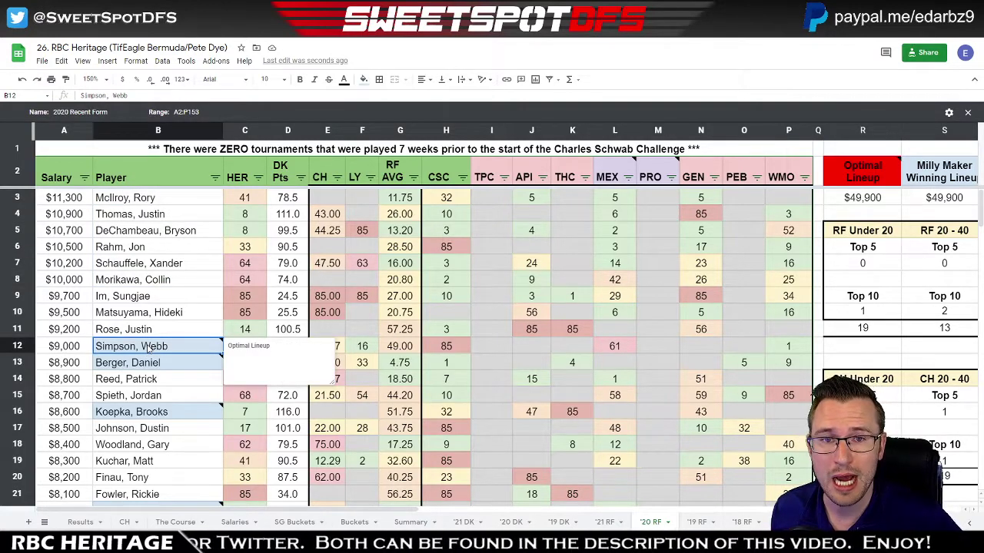
left_click_drag(154, 201, 153, 317)
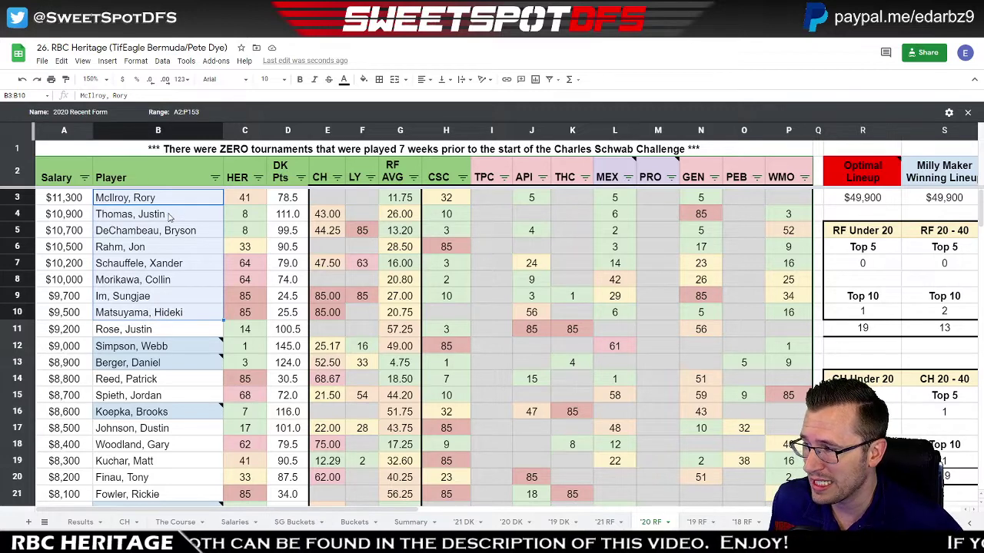
left_click_drag(169, 220, 173, 235)
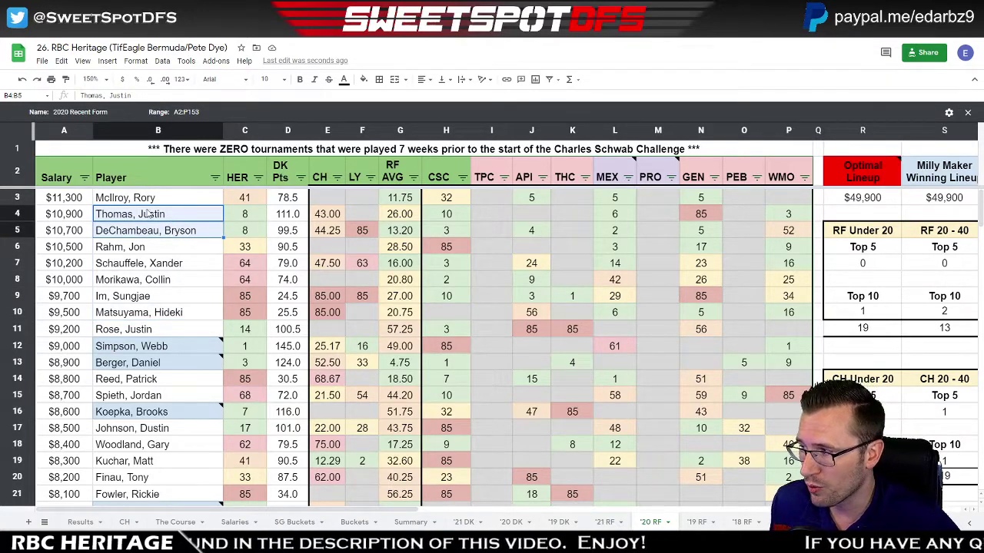
Sort the 2020 table by the HER column in ascending order and highlight the optimal-lineup players' DK Pts.
left_click(258, 177)
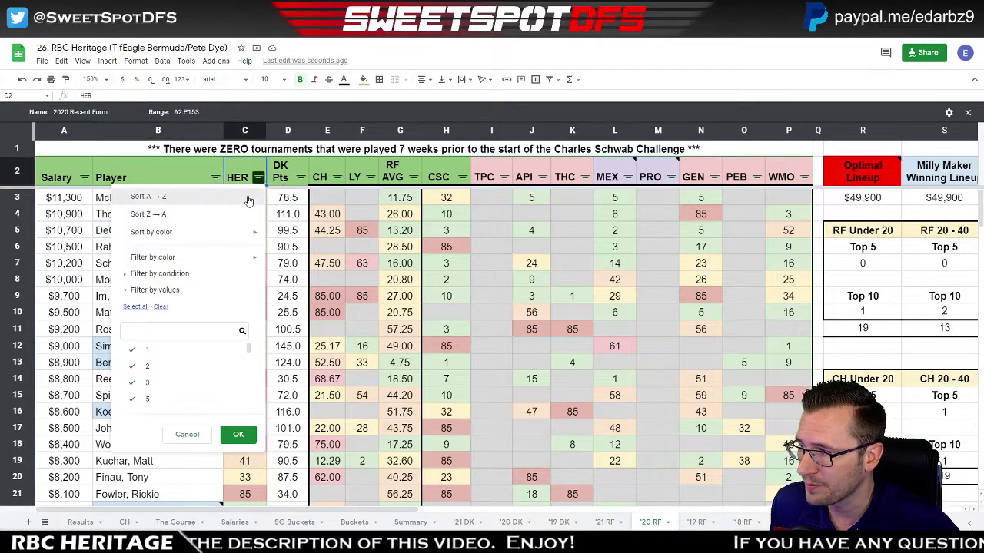
left_click(249, 197)
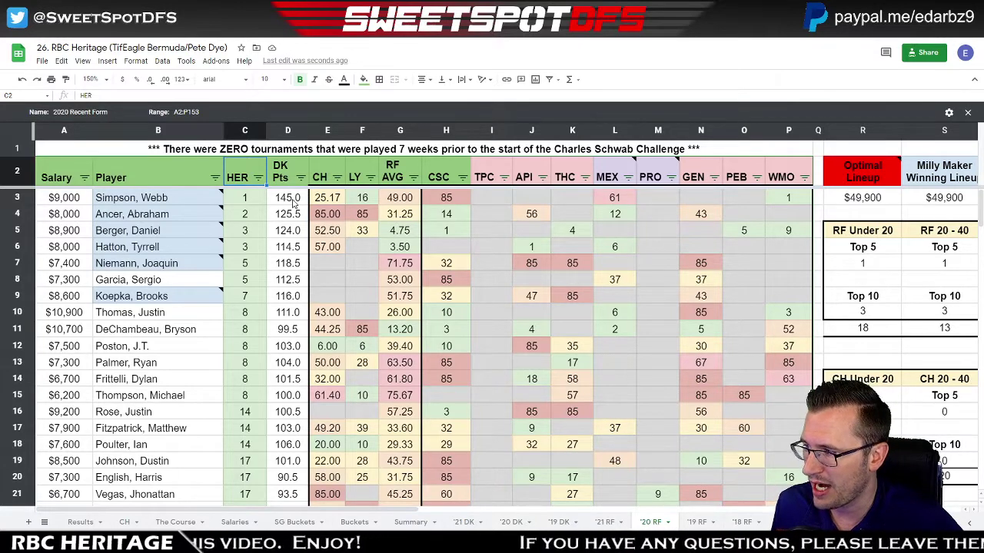
left_click_drag(293, 202, 293, 268)
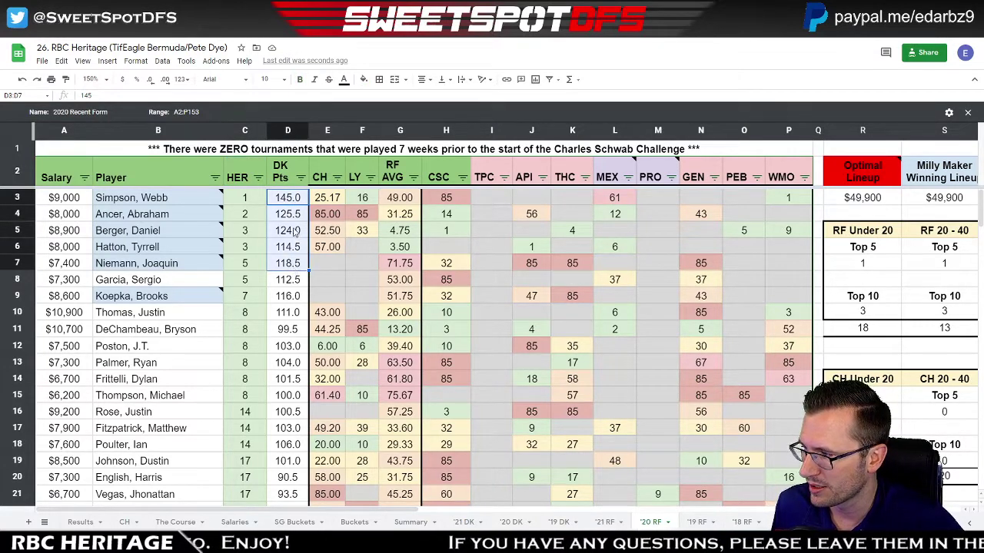
left_click(290, 300)
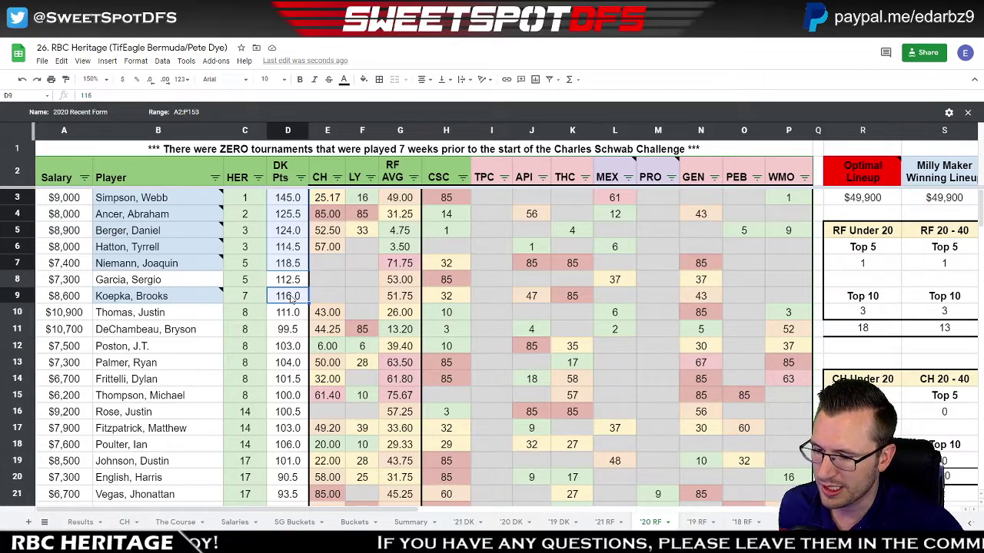
Highlight the salaries of the six optimal-lineup players: Simpson, Ancer, Berger, Hatton, Niemann and Koepka.
mouse_move(865, 180)
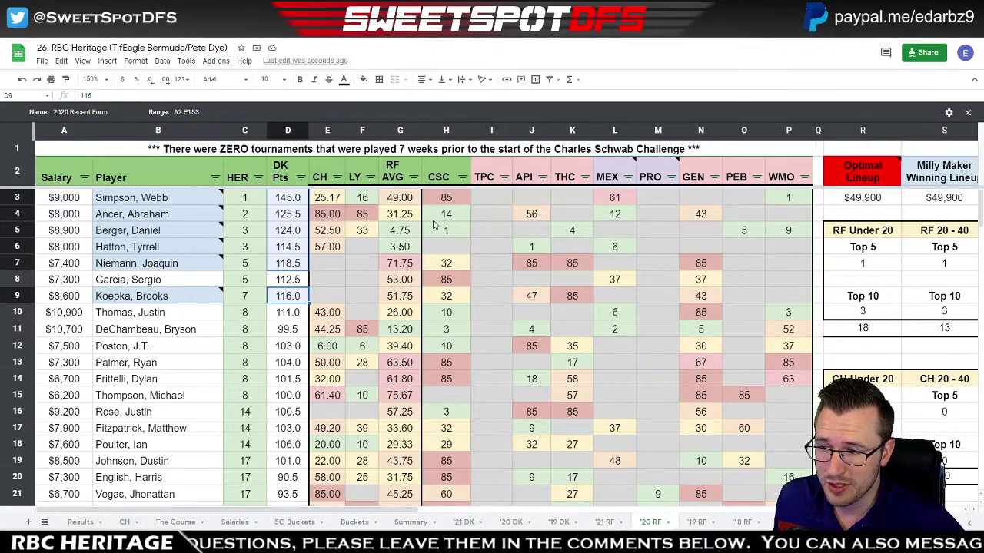
left_click(67, 297)
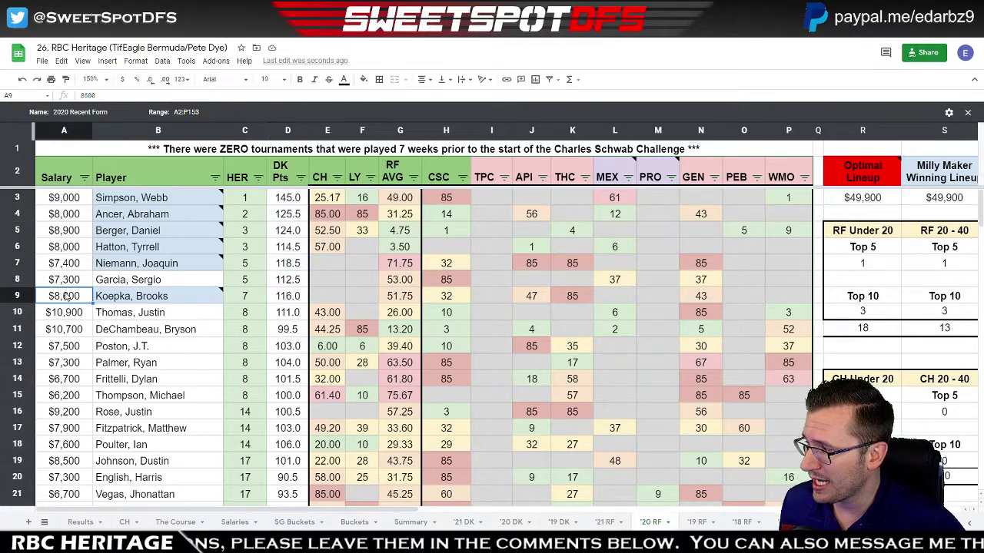
left_click(73, 199)
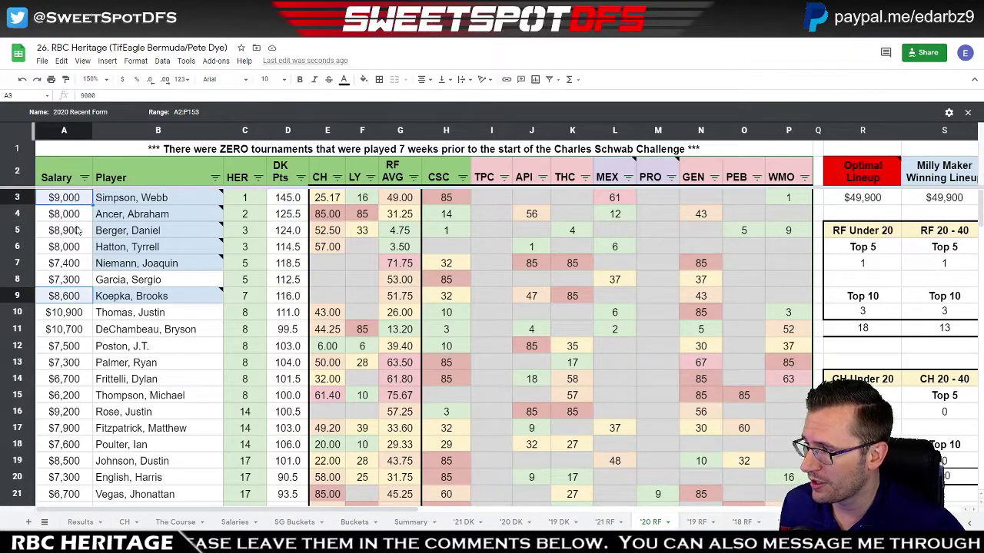
left_click(70, 235)
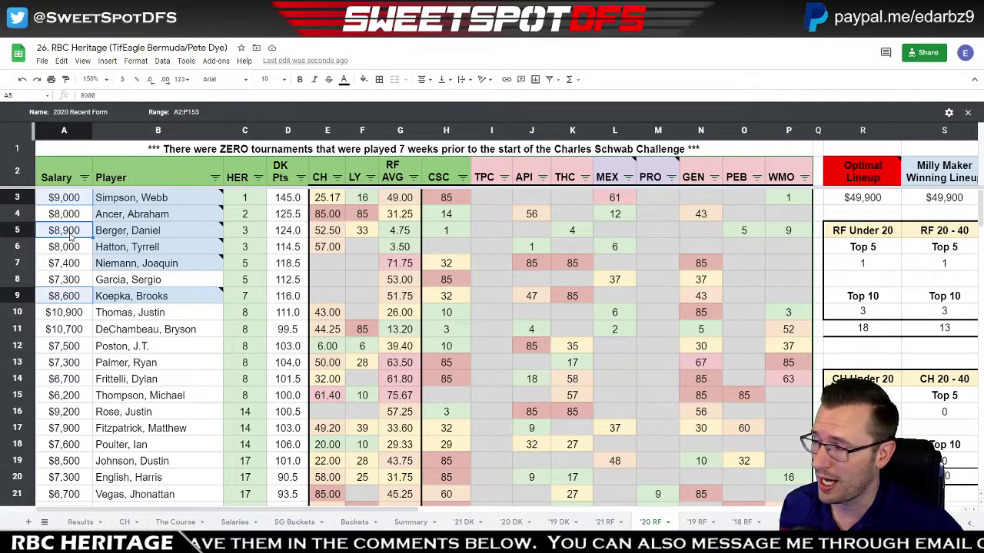
left_click_drag(77, 219, 67, 264)
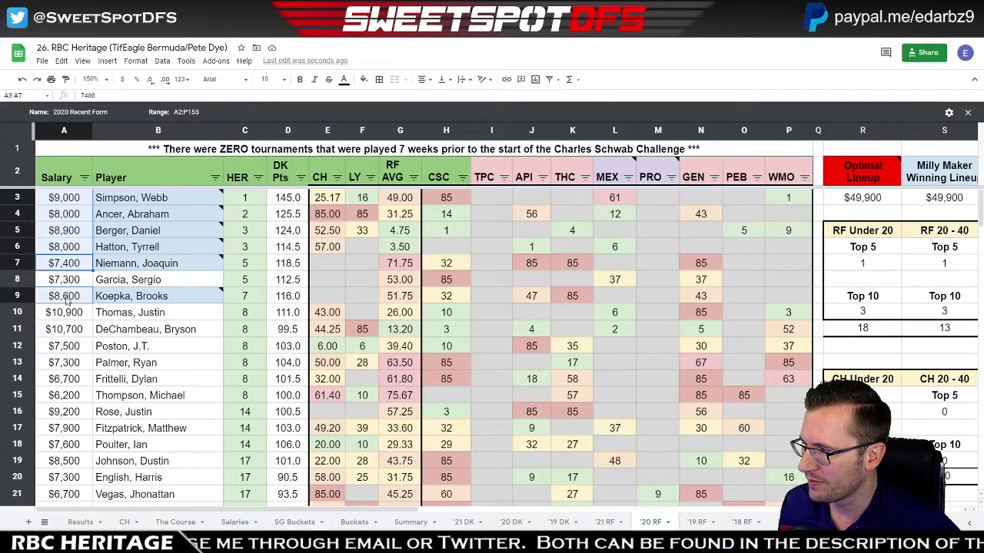
Replace Berger and Koepka with DeChambeau and Frittelli in the highlighted salaries as an alternative lineup.
mouse_move(65, 201)
left_mouse_down()
mouse_move(75, 248)
mouse_move(73, 219)
left_mouse_up()
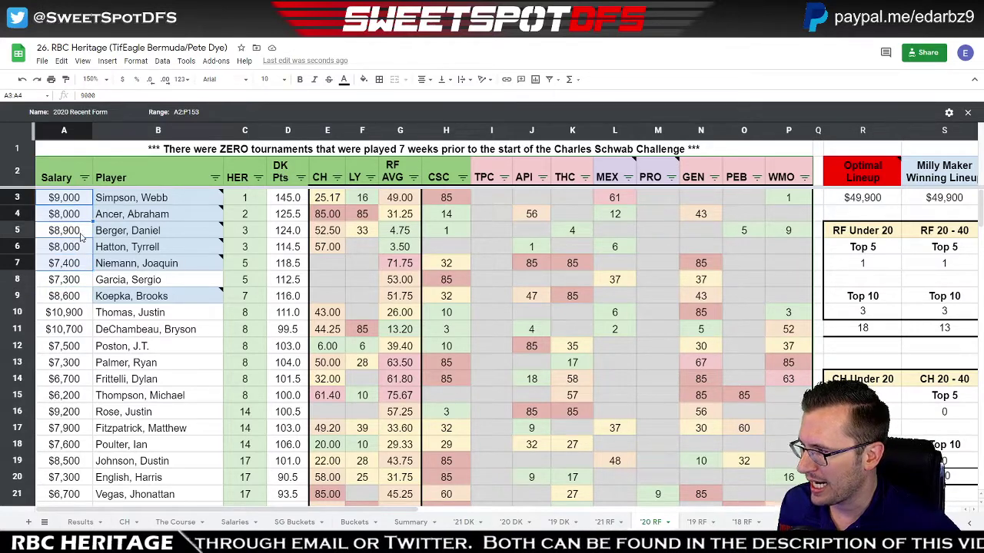
left_click(66, 334)
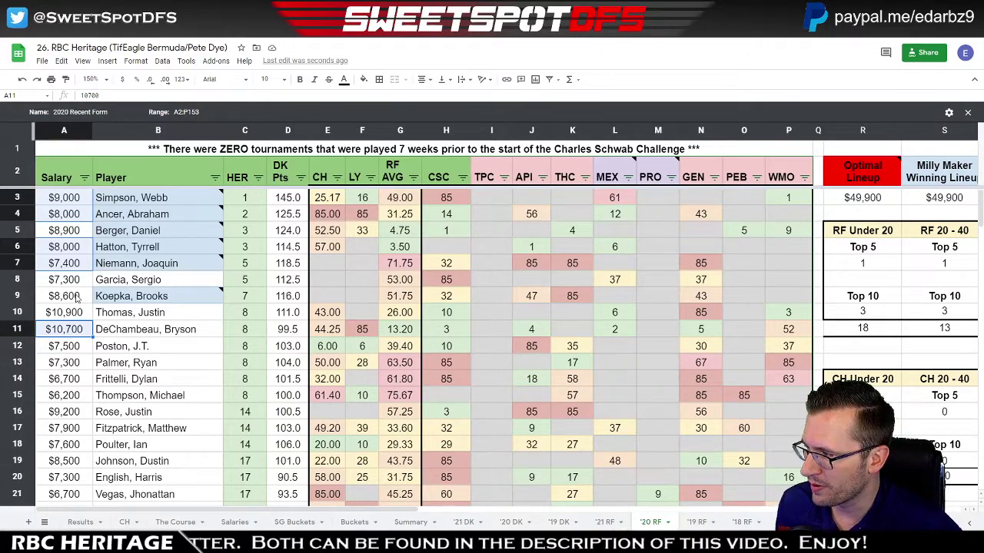
left_click(64, 381)
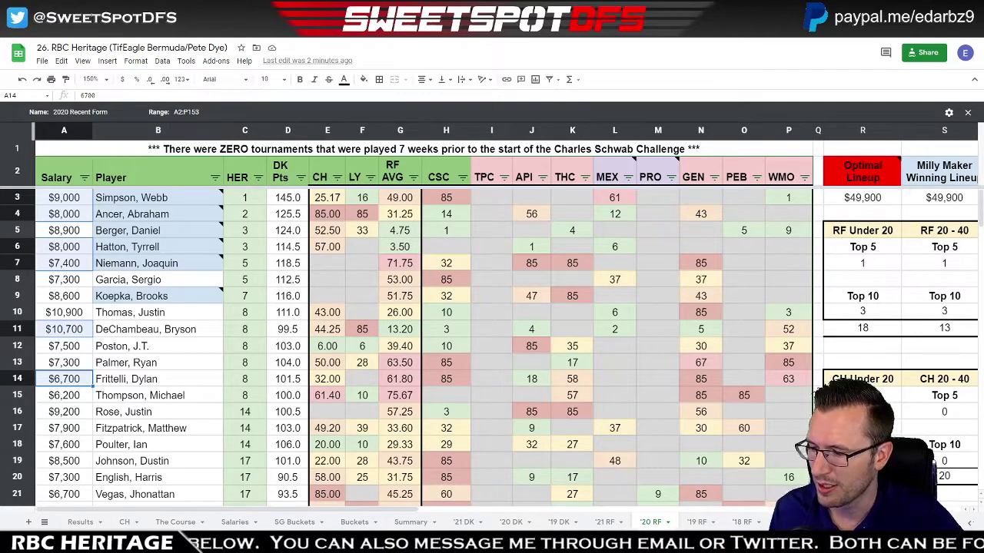
Look over the 2019 and 2018 recent form results in the '19 RF and '18 RF sheets.
left_click(699, 522)
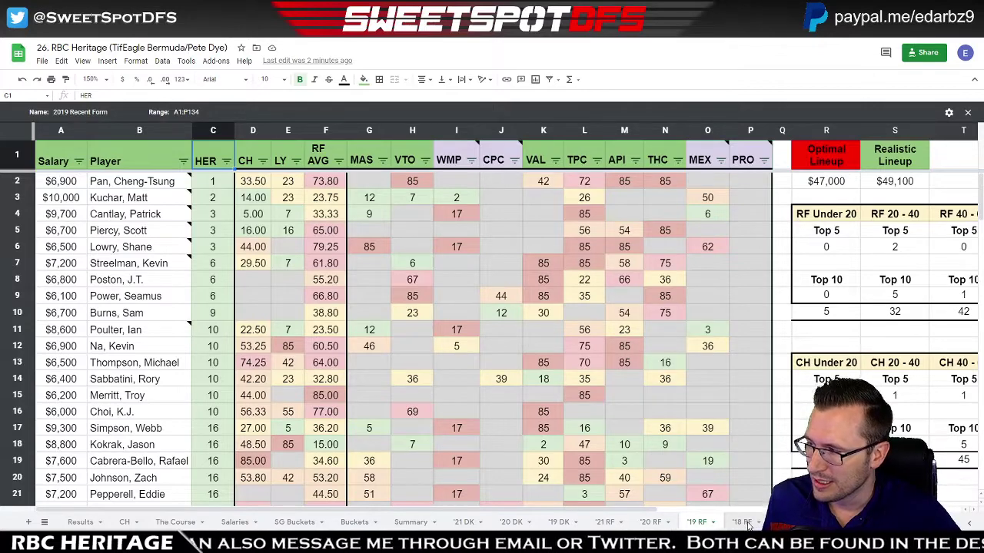
left_click(745, 523)
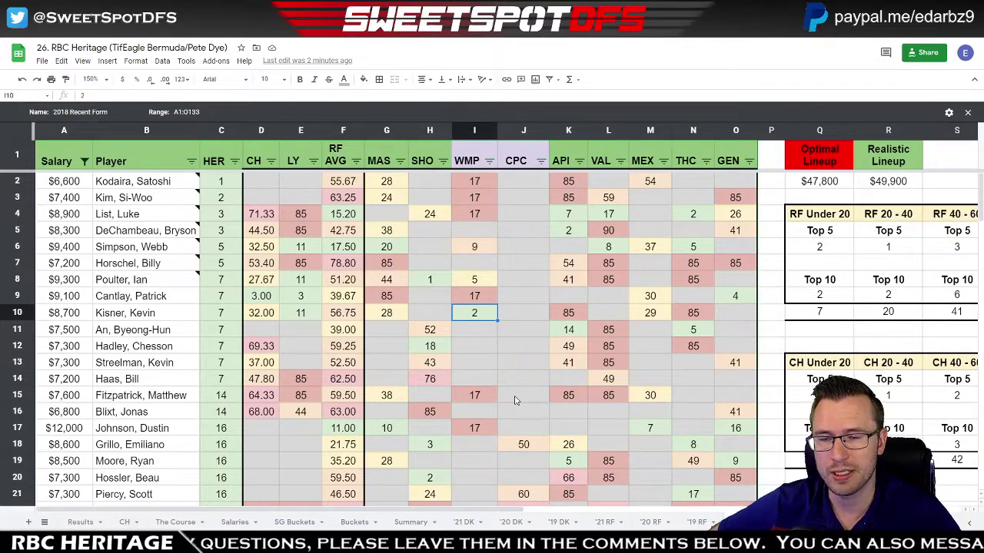
Open the Summary sheet and filter the Bucket column to show only Course History.
left_click(409, 523)
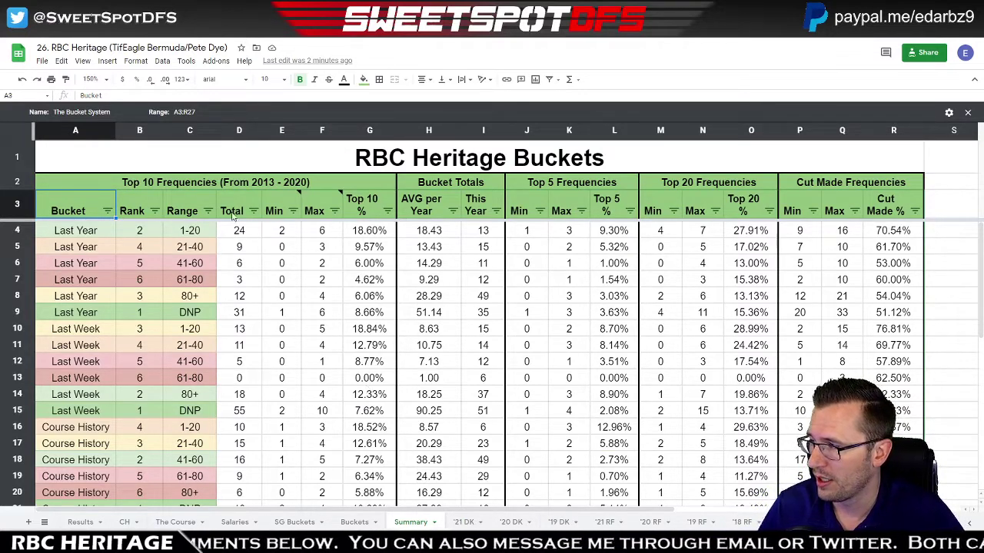
left_click(107, 211)
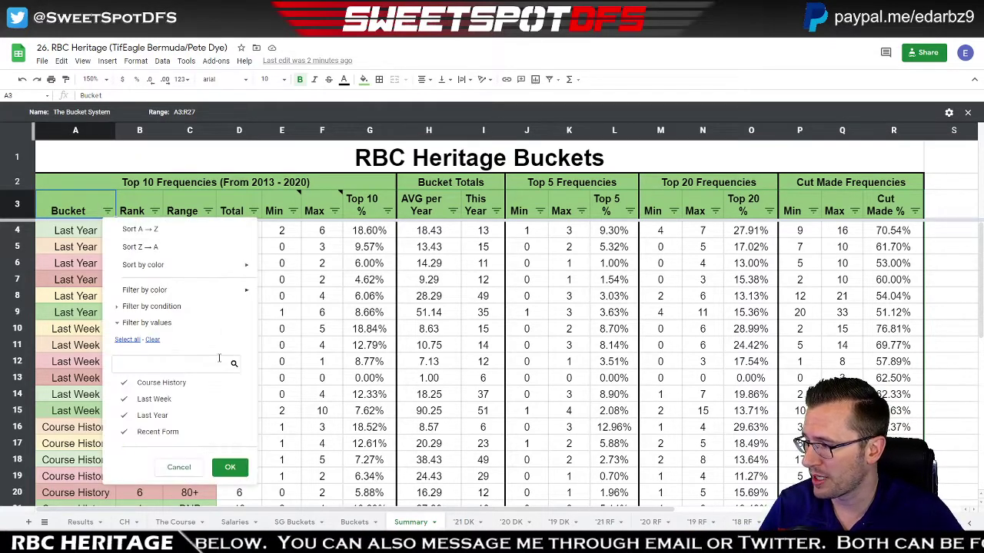
left_click(152, 339)
left_click(129, 382)
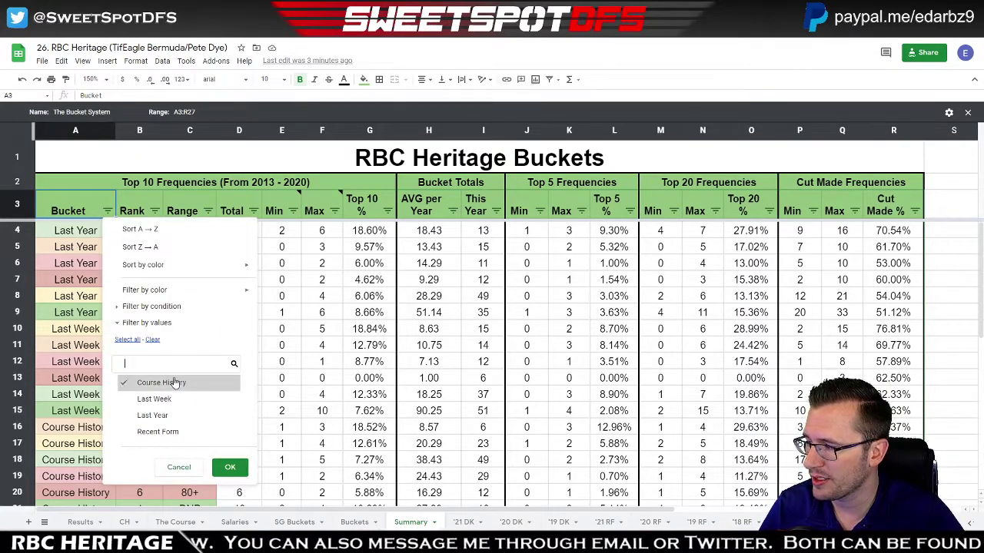
left_click(230, 467)
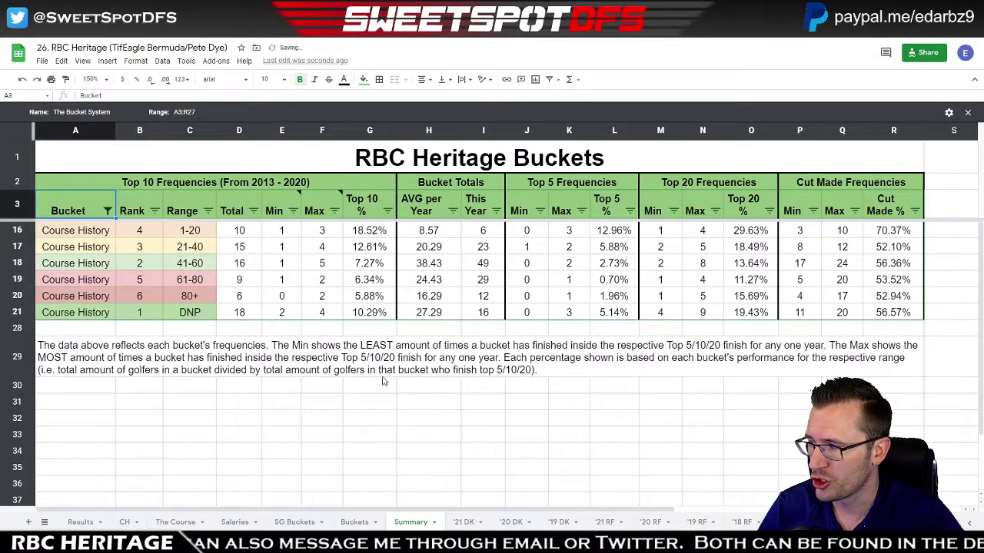
Examine the Course History 1-20 range row and its top 10 total in the Summary sheet.
left_click(187, 231)
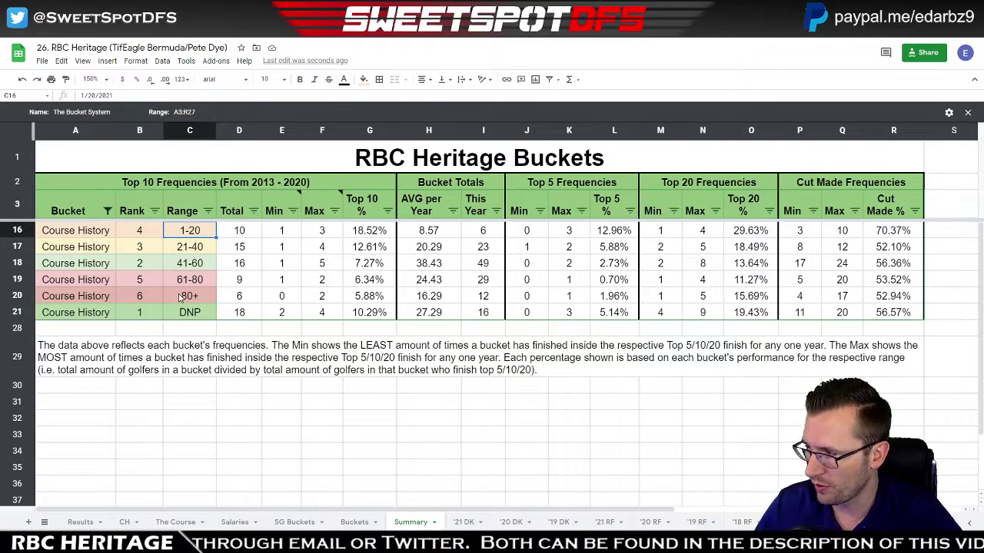
left_click(83, 230, "shift")
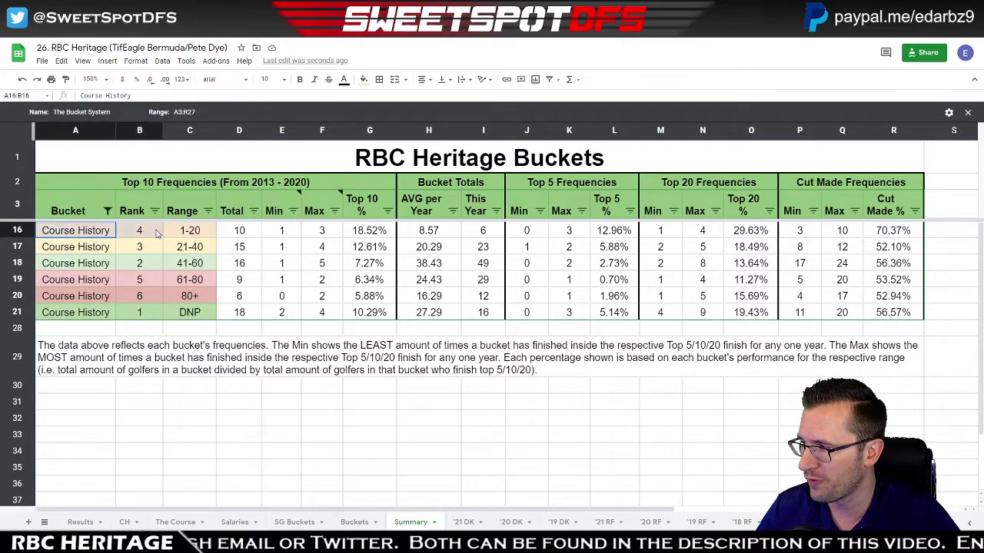
left_click(193, 232)
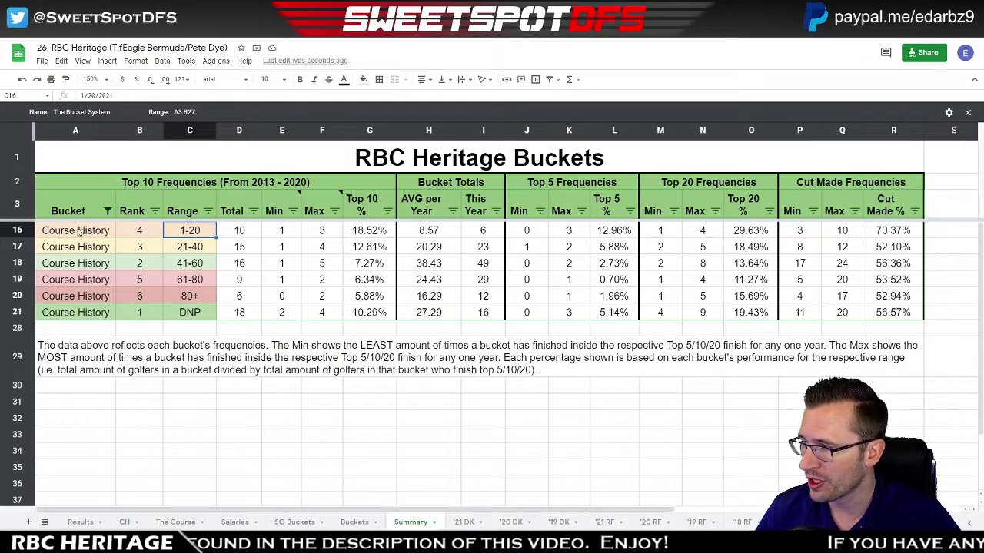
left_click_drag(77, 230, 192, 231)
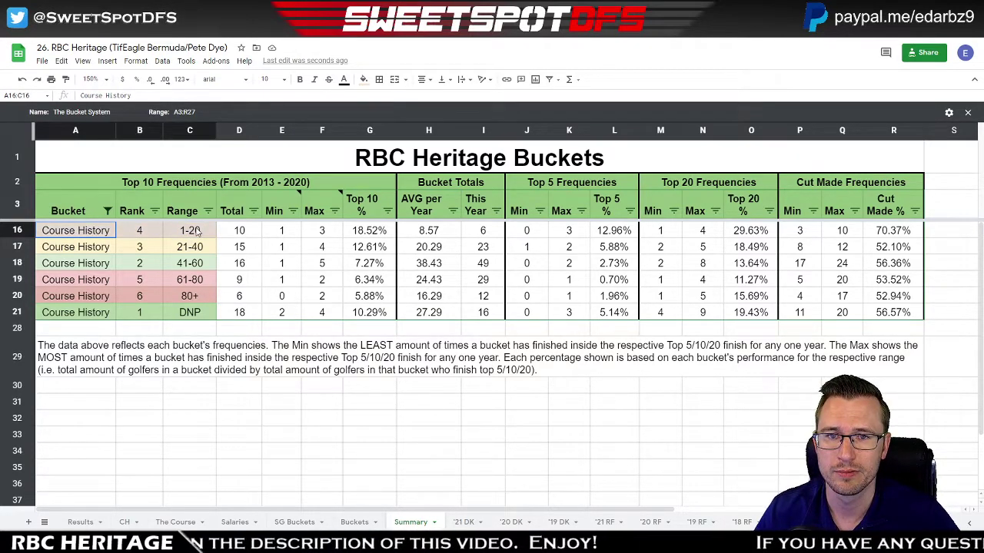
left_click(192, 234)
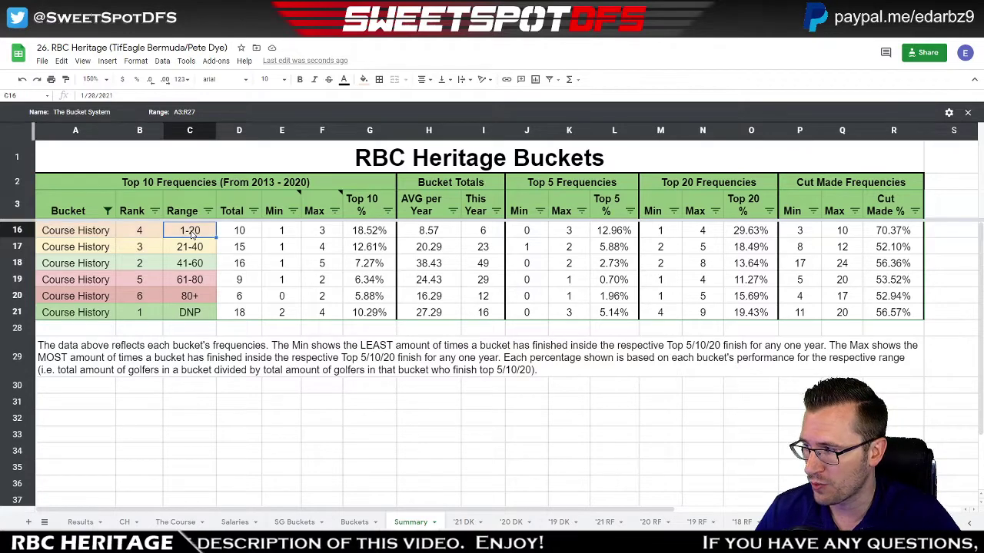
left_click(238, 233)
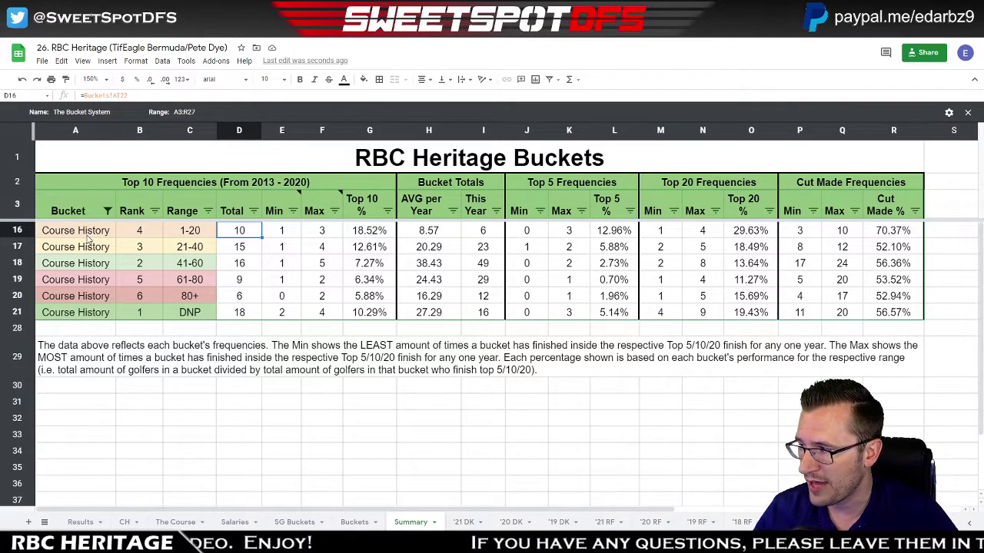
left_click_drag(89, 232, 179, 239)
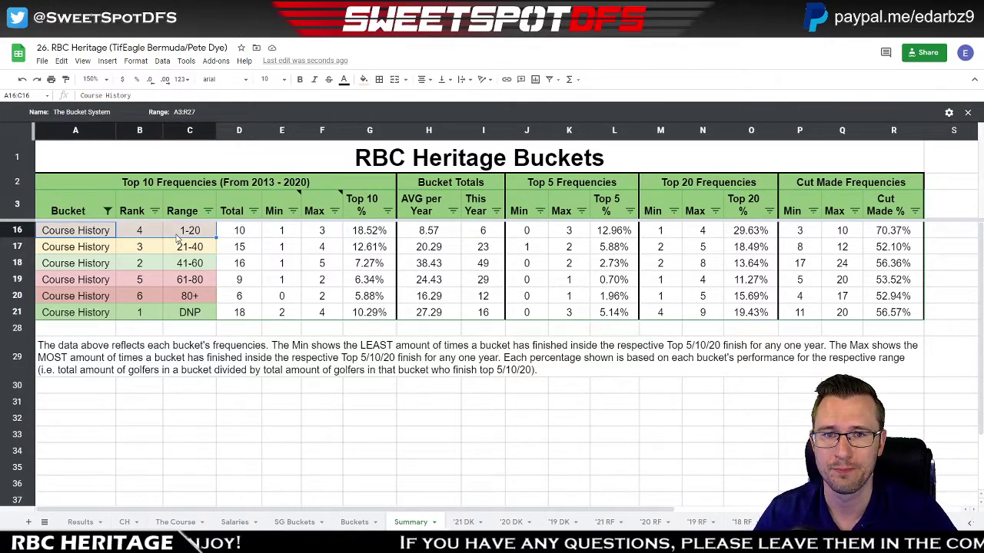
left_click(242, 235)
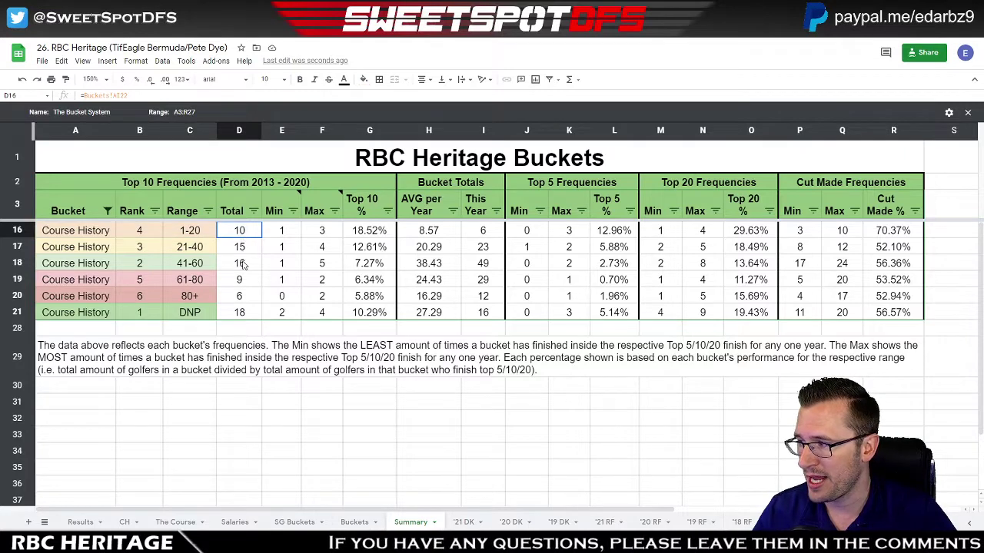
Compare the top 10 totals and ranks across all six Course History ranges.
left_click_drag(242, 263, 246, 315)
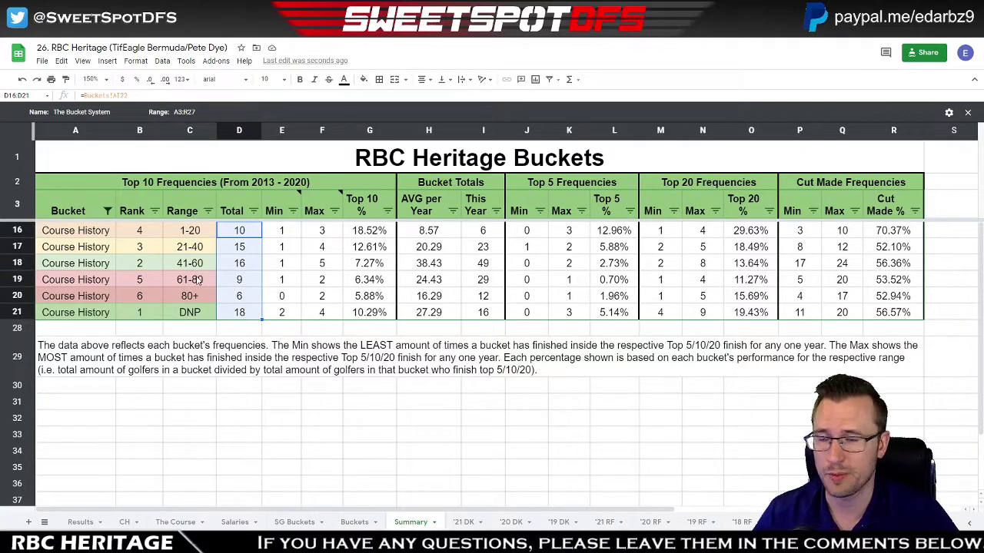
left_click(194, 234)
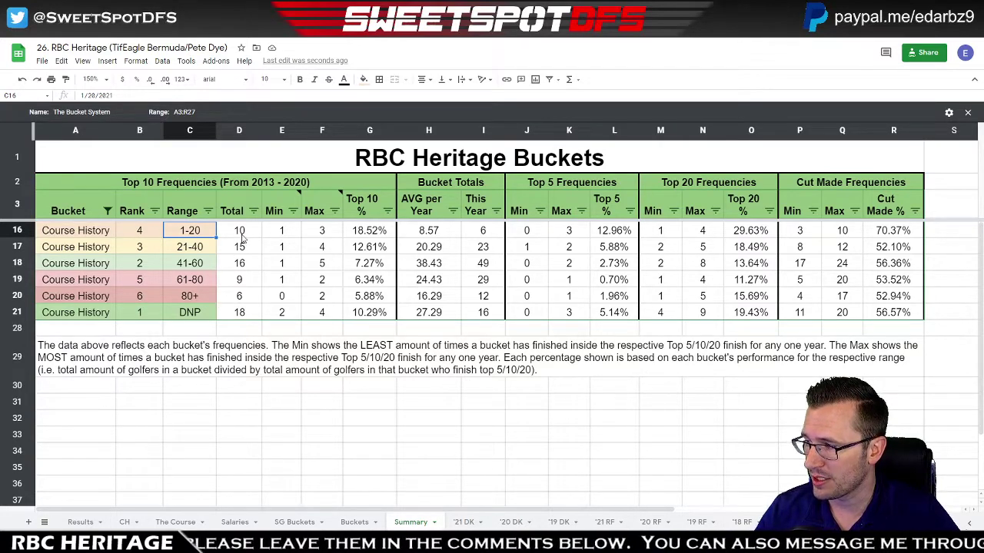
left_click_drag(240, 235, 242, 315)
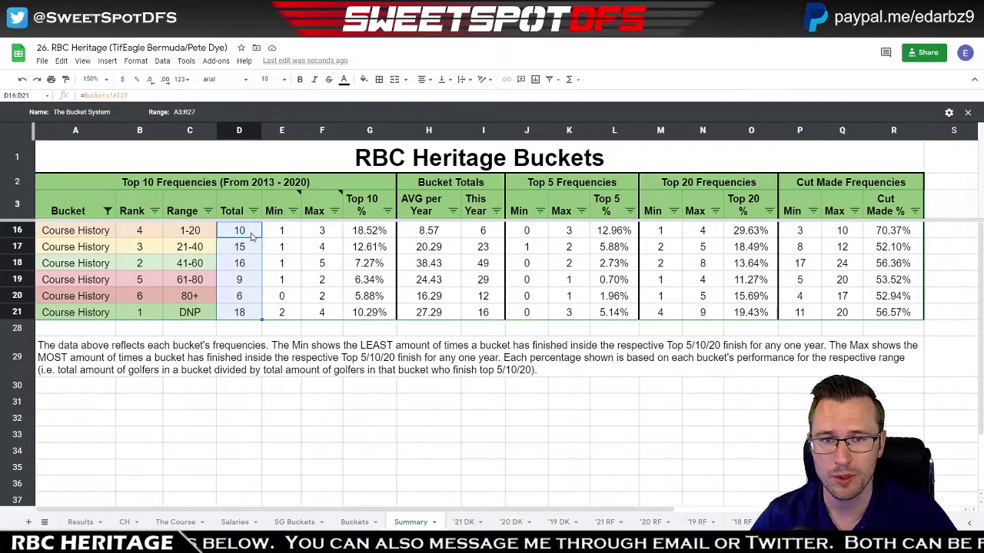
left_click_drag(139, 236, 143, 318)
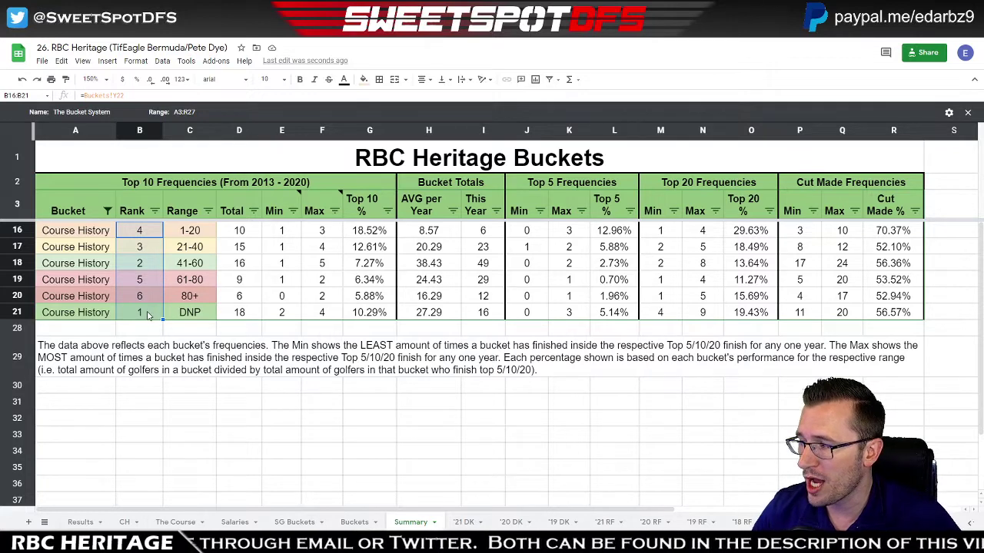
Check the rank, range and top 10 total of the Course History DNP row.
left_click(150, 315)
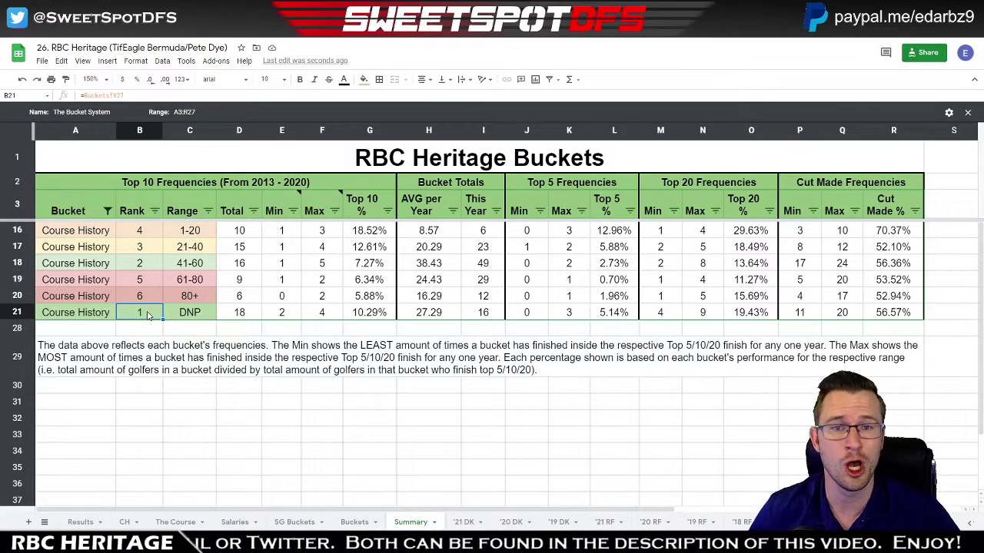
left_click(190, 315)
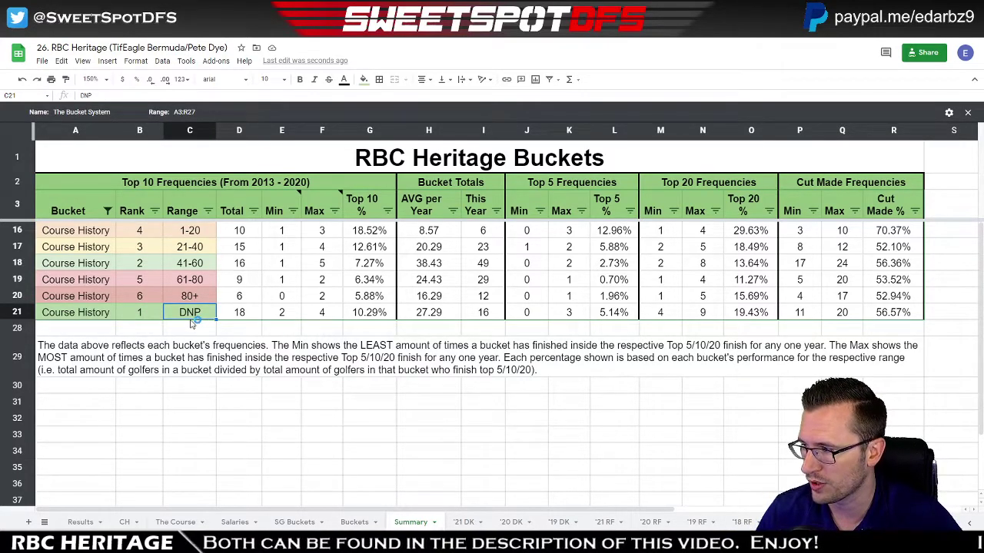
left_click(243, 315)
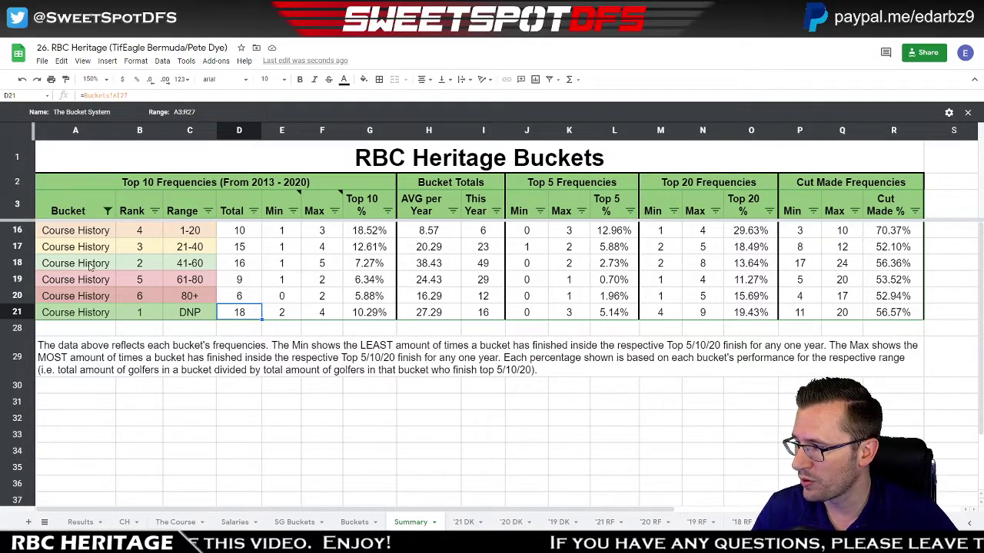
Review the 41-60, 21-40 and 1-20 Course History rows, followed by the whole set of top 10 totals.
left_click_drag(80, 266, 206, 265)
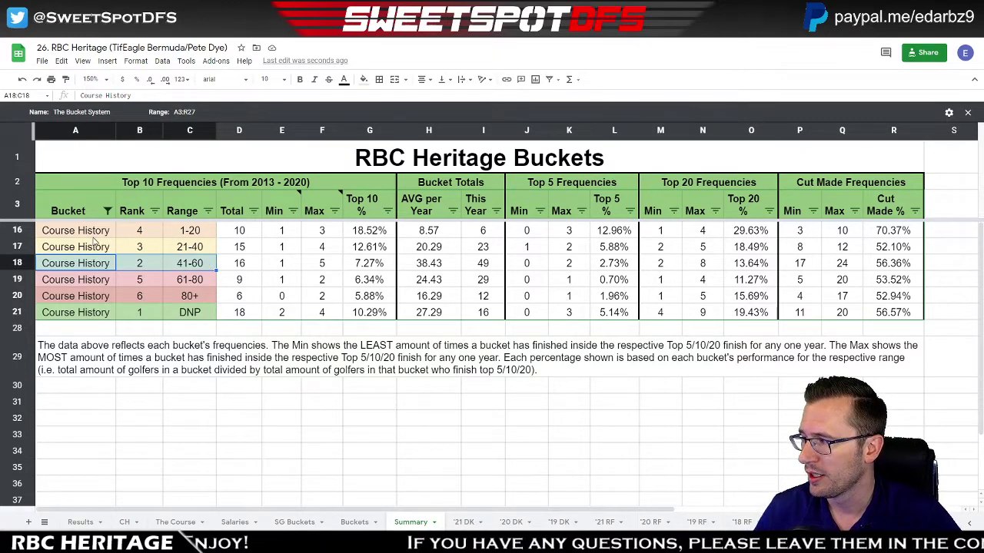
left_click_drag(91, 247, 200, 247)
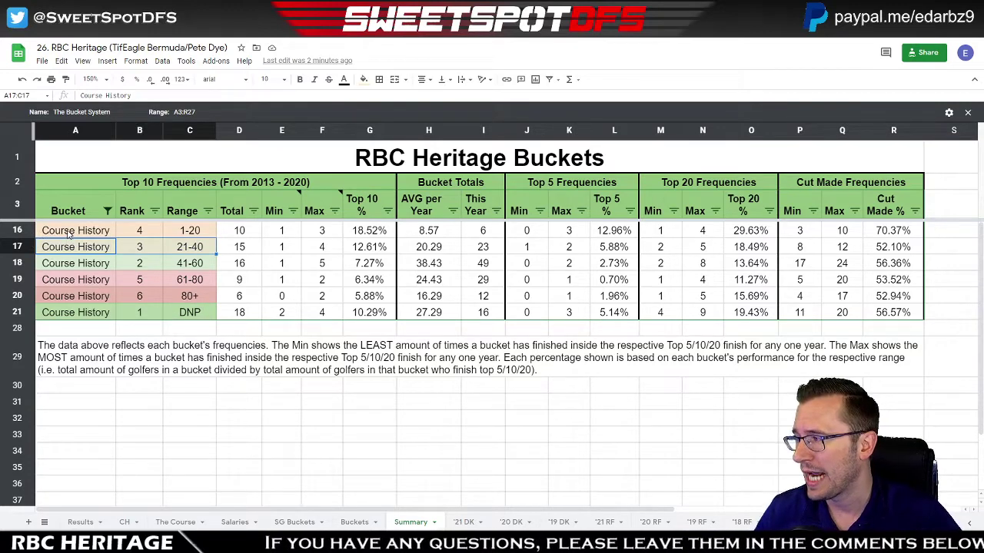
left_click_drag(68, 231, 204, 238)
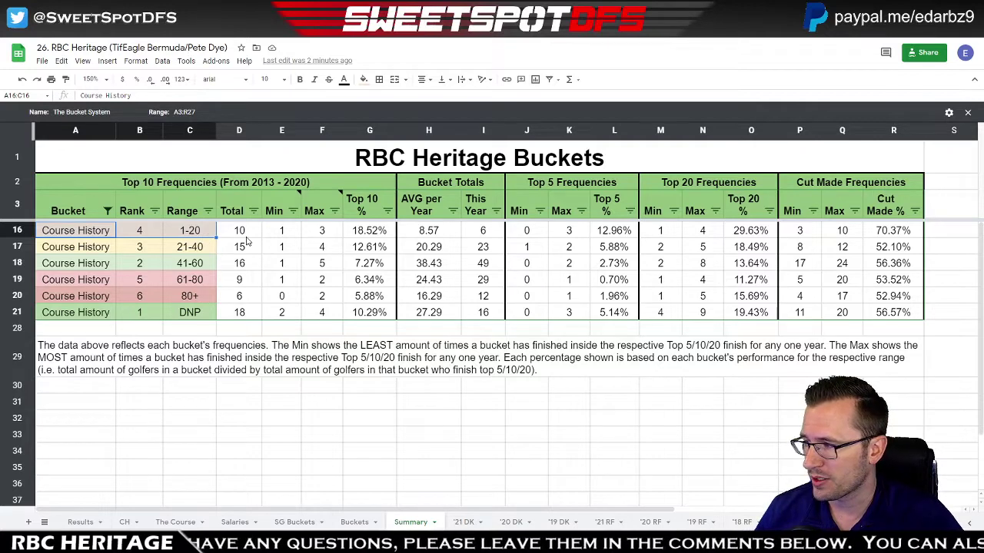
left_click_drag(244, 231, 247, 319)
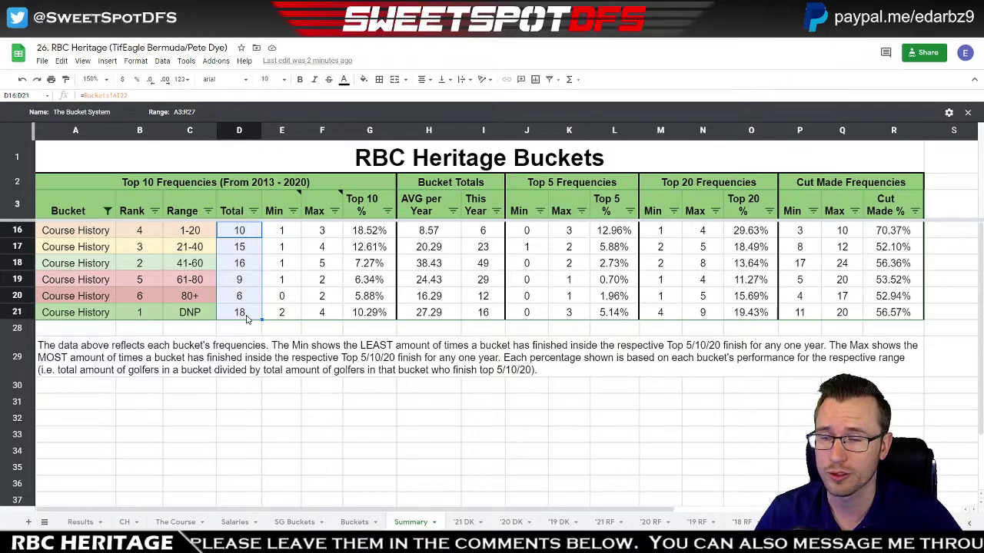
Highlight the top 10 Min values for the 1-20 through 61-80 ranges together with the DNP range.
left_click(291, 235)
left_click_drag(291, 234, 292, 283)
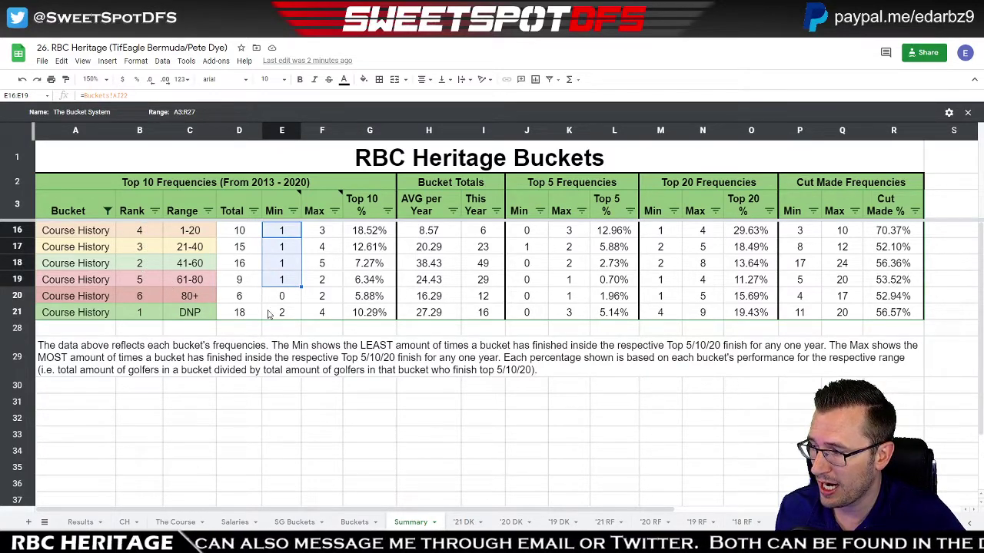
left_click(282, 315)
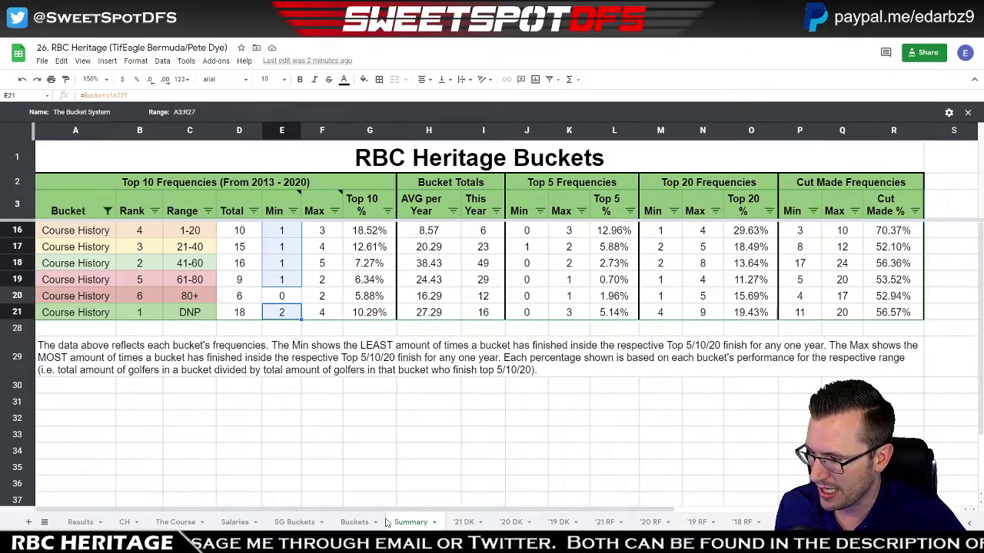
Open the Buckets sheet and highlight the Course History block of the Top 10 table.
left_click(355, 522)
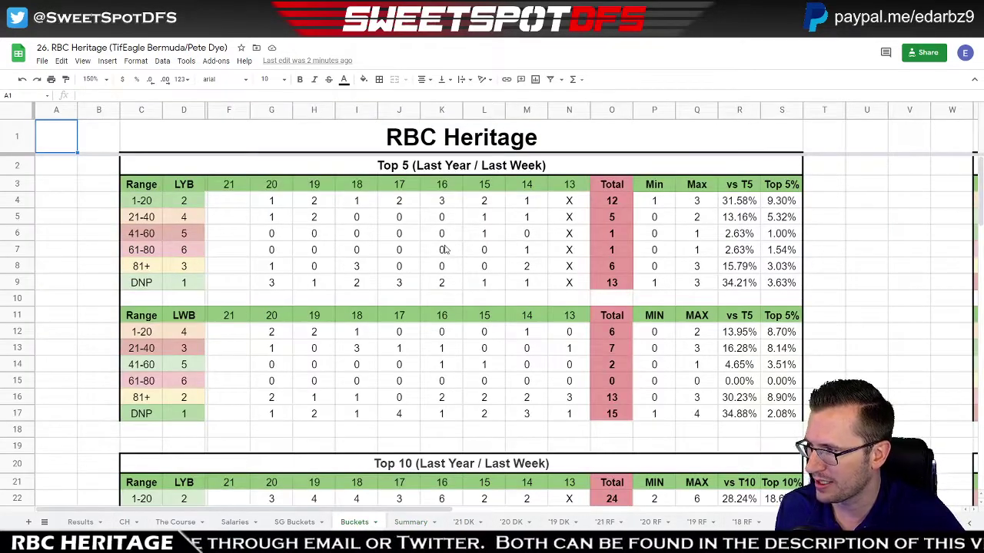
scroll(444, 250, "down", 5)
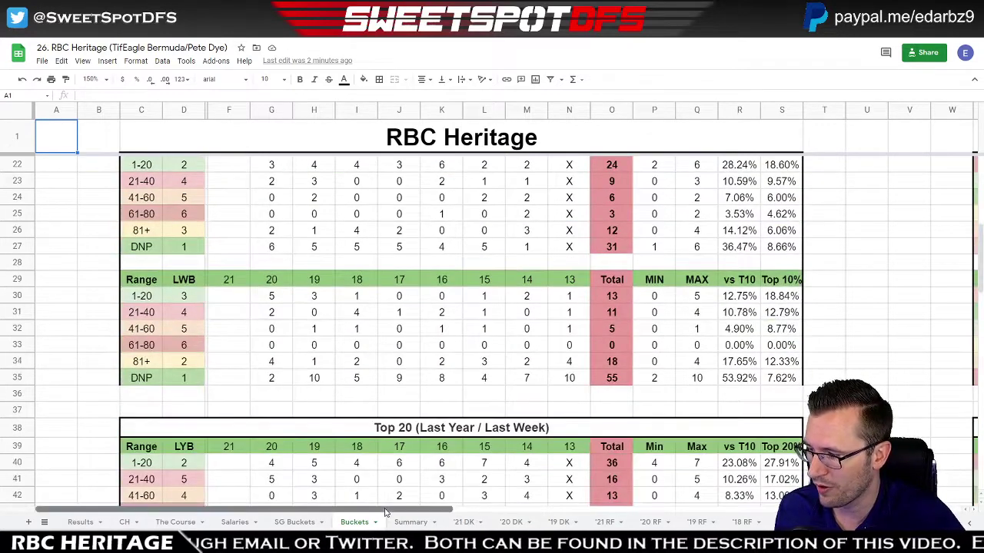
left_click_drag(394, 507, 711, 503)
scroll(691, 385, "up", 2)
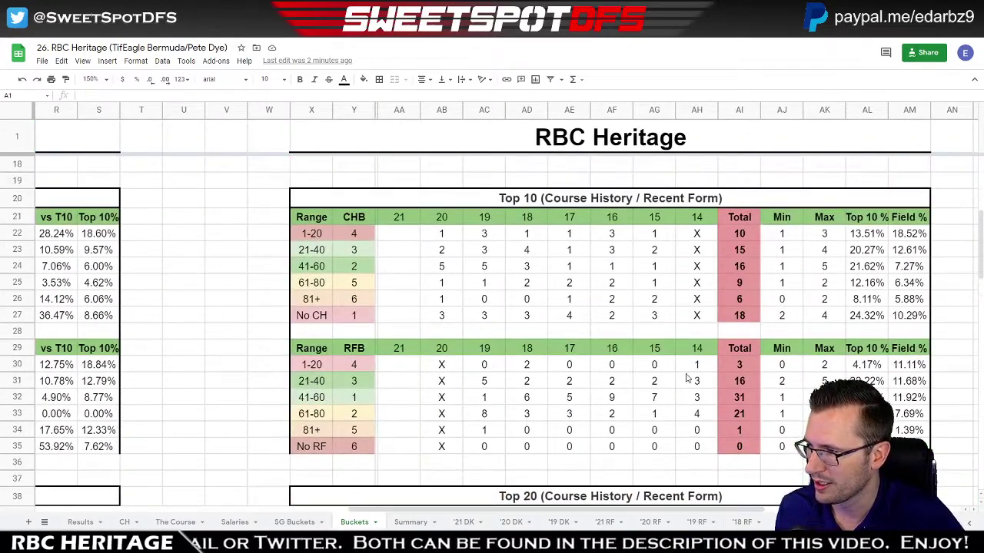
left_click_drag(312, 218, 935, 319)
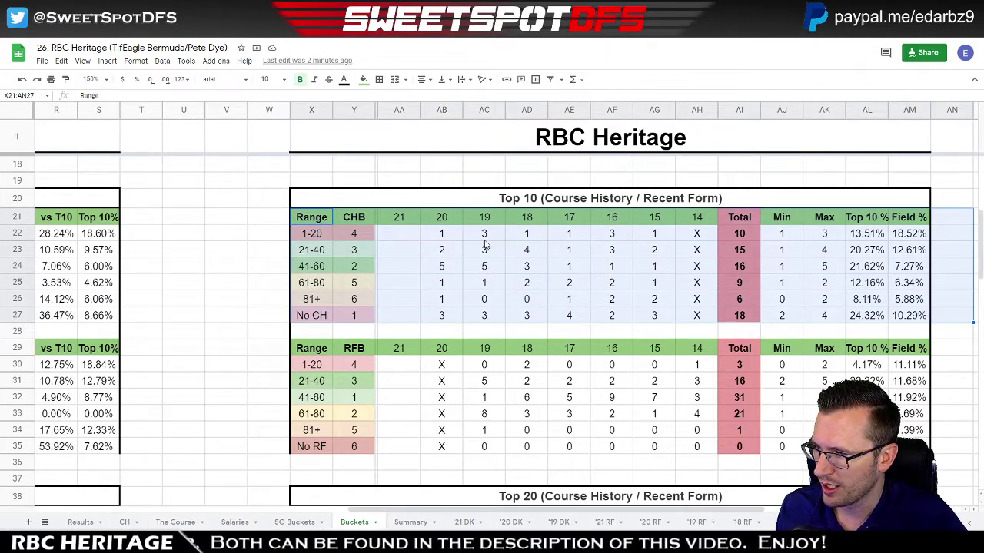
Highlight the 2020 to 2015 top 10 counts for the 1-20, 21-40, 41-60, 61-80 and No CH ranges.
left_click_drag(454, 237, 654, 246)
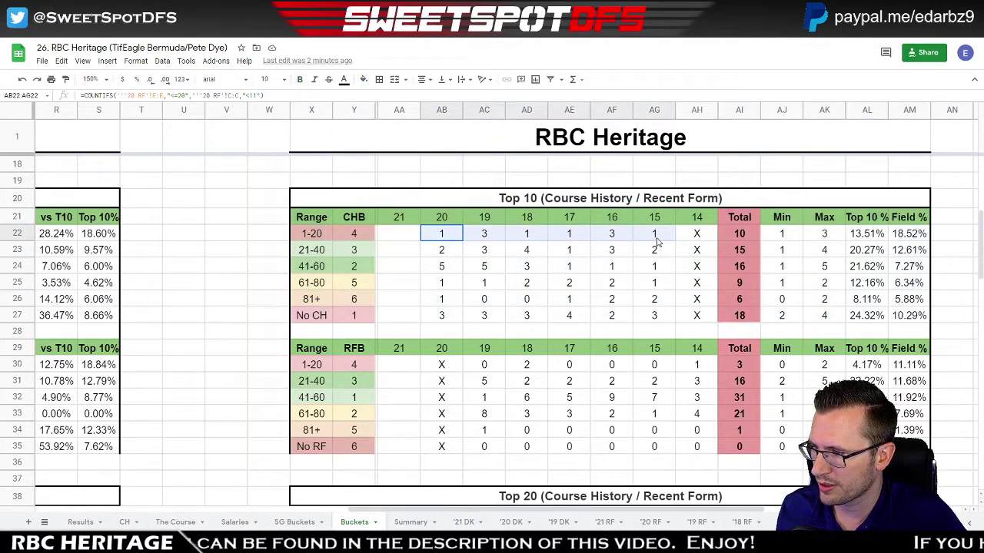
left_click_drag(435, 253, 654, 256)
left_click_drag(438, 266, 669, 269)
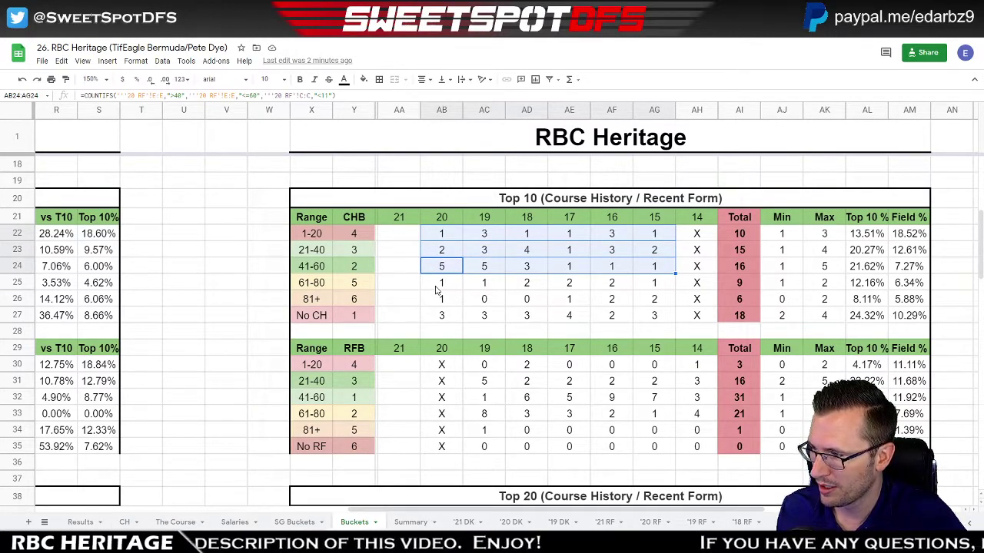
left_click_drag(435, 285, 668, 282)
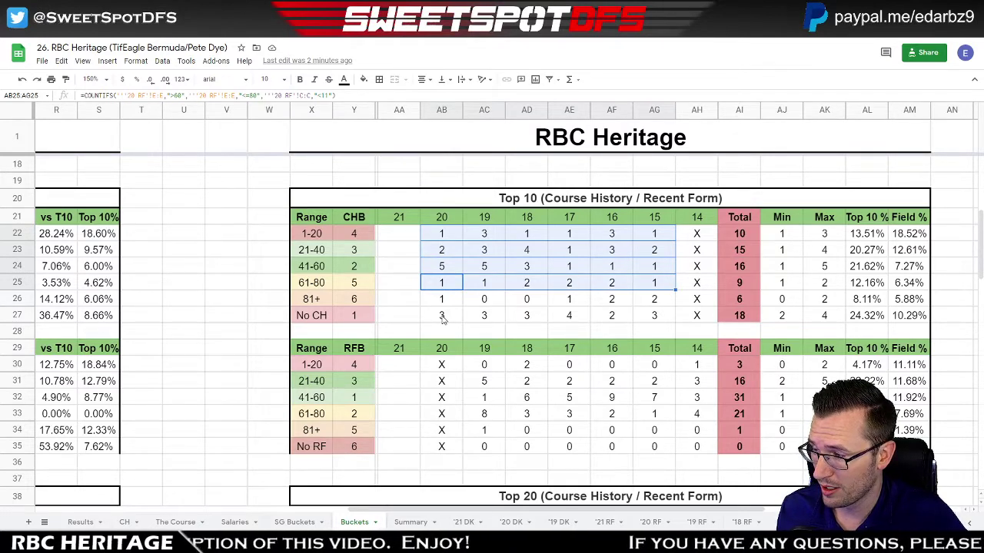
left_click_drag(442, 319, 663, 316)
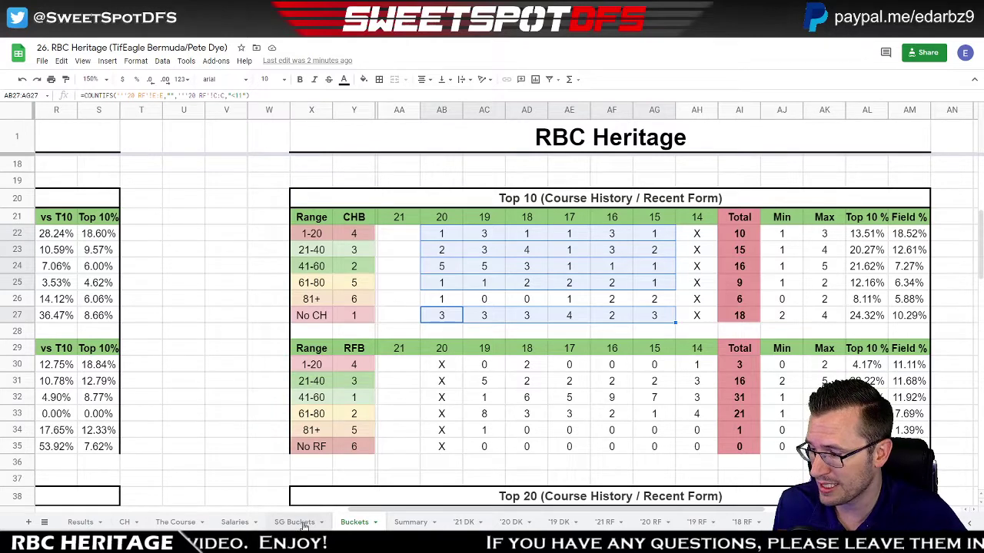
Return to the Summary sheet and compare the 1-20 range's top 10 Max with its average per year and this year's bucket total.
left_click(412, 521)
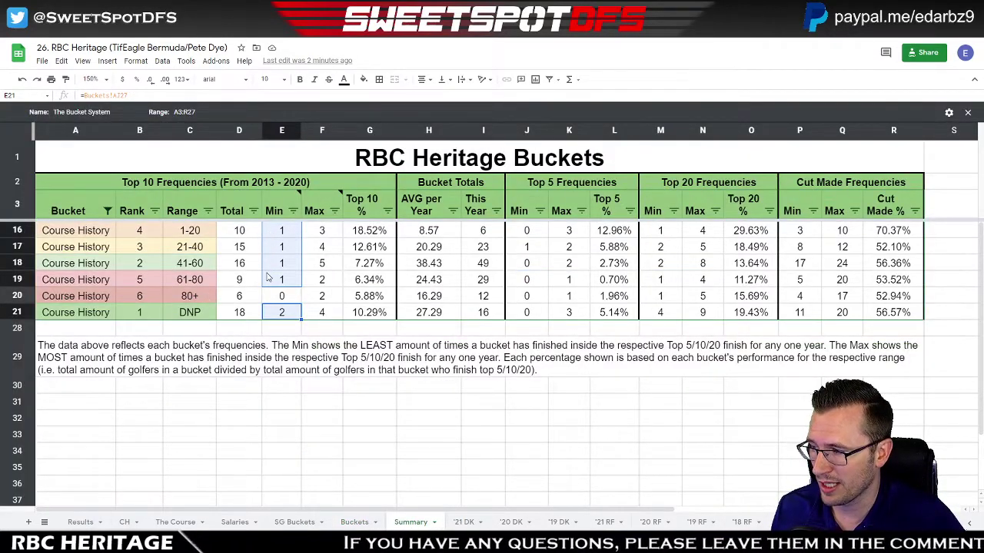
left_click(323, 234)
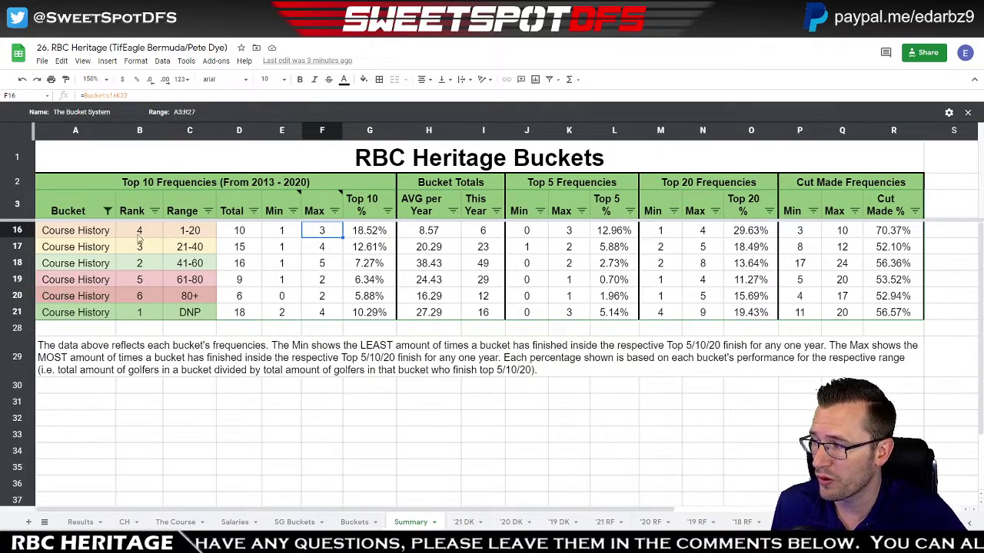
left_click(194, 235)
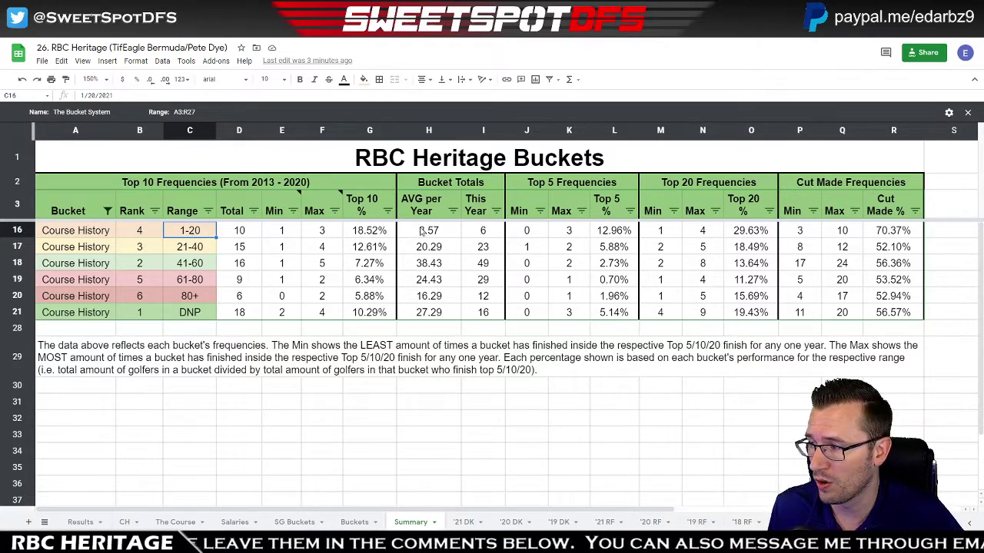
left_click(426, 233)
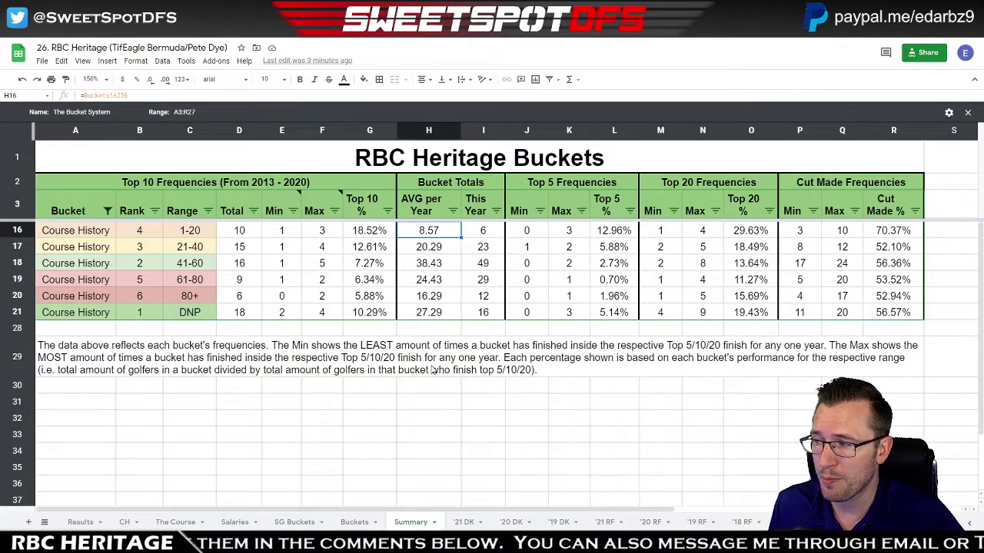
left_click(480, 235)
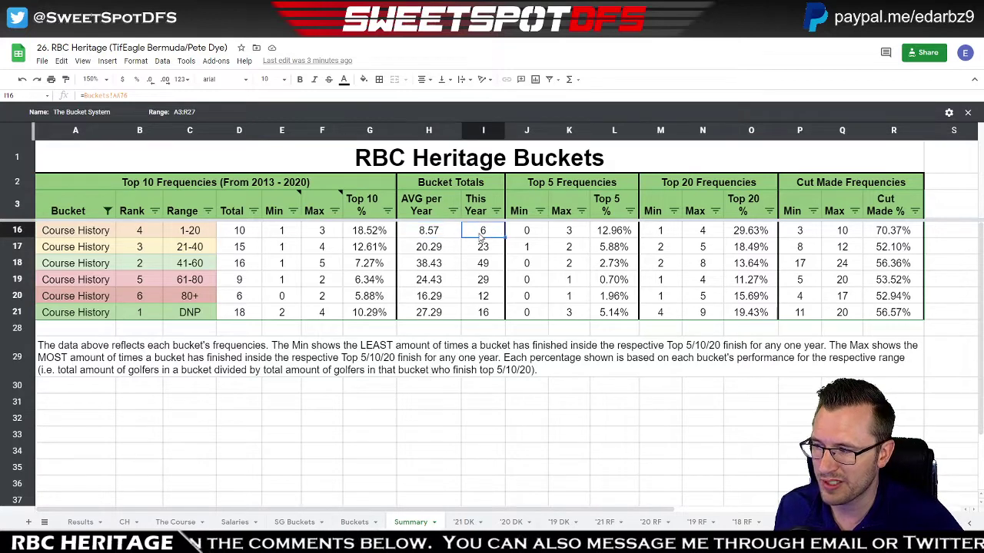
left_click(318, 235)
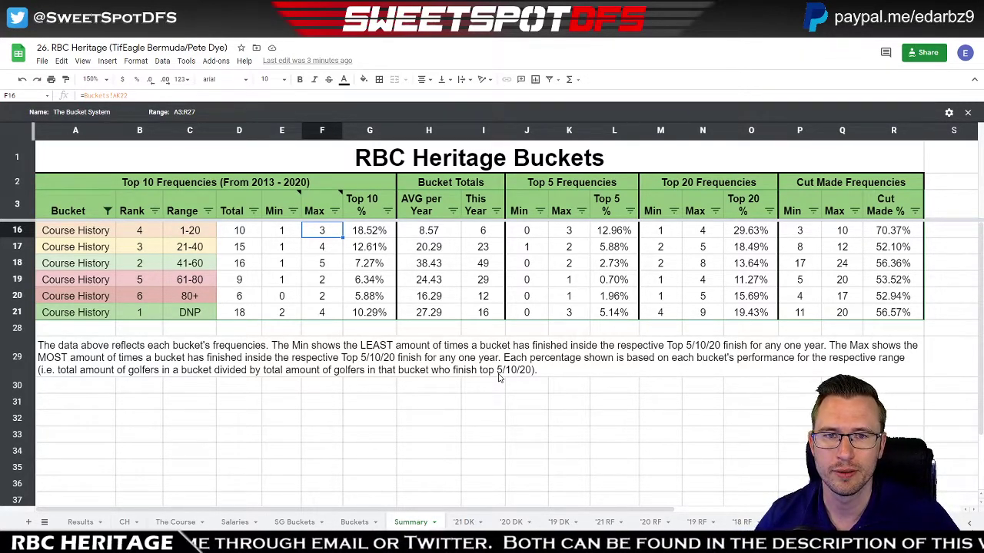
Check the top 10 Max for the 21-40 and 41-60 ranges and highlight all Course History Top 10 % values.
left_click(333, 247)
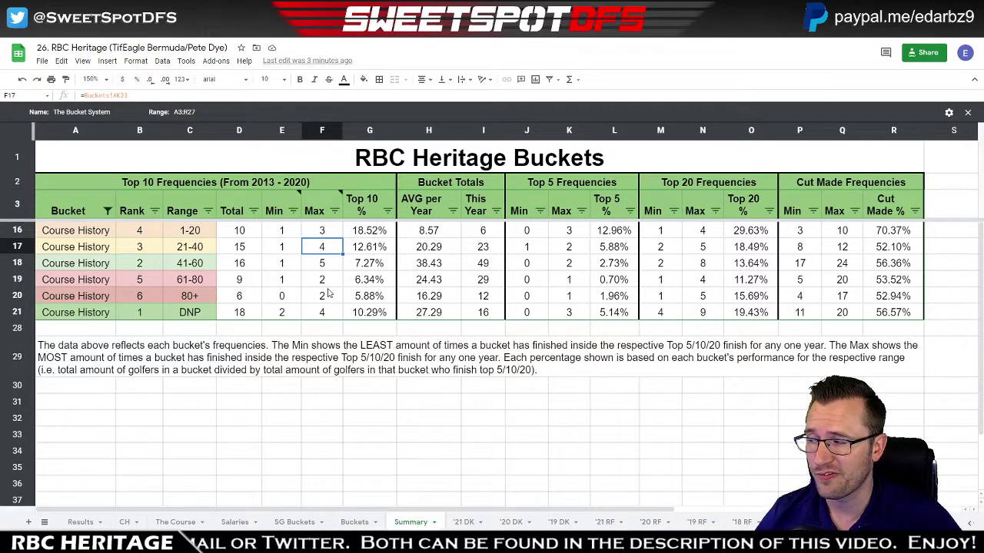
left_click(324, 266)
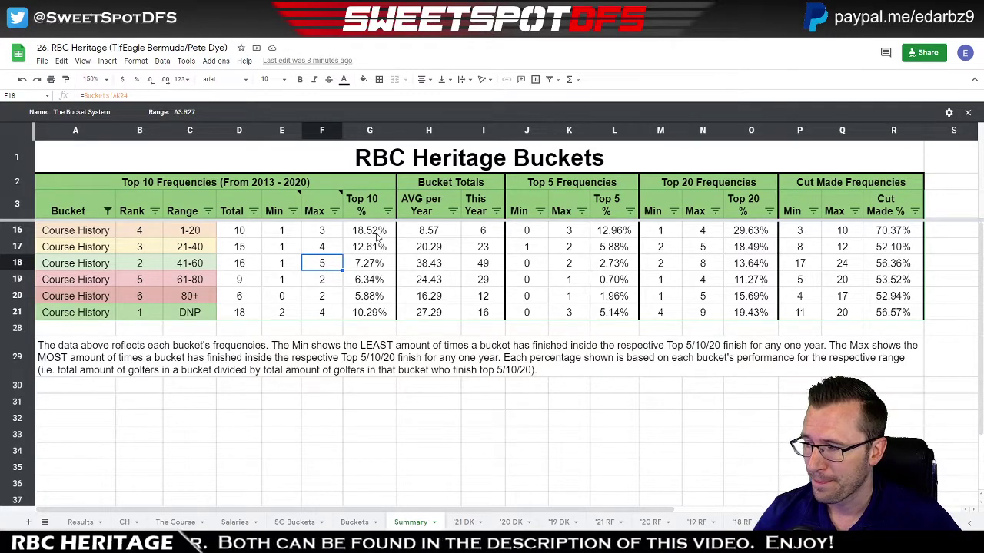
left_click_drag(376, 235, 382, 317)
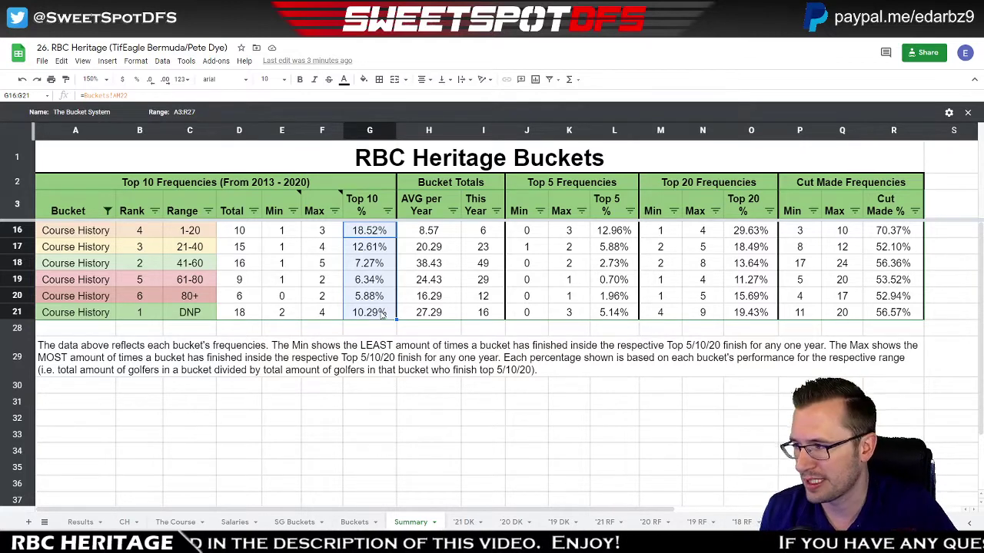
Rename the Top 10 % header in G3 to "Success Rate" and widen column G so the title wraps between words.
left_click(367, 204)
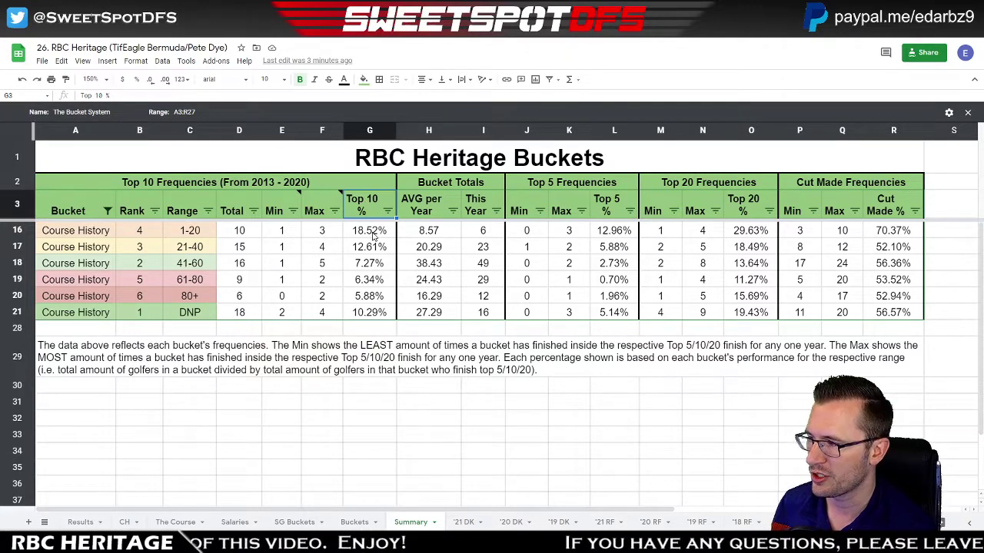
type("Success")
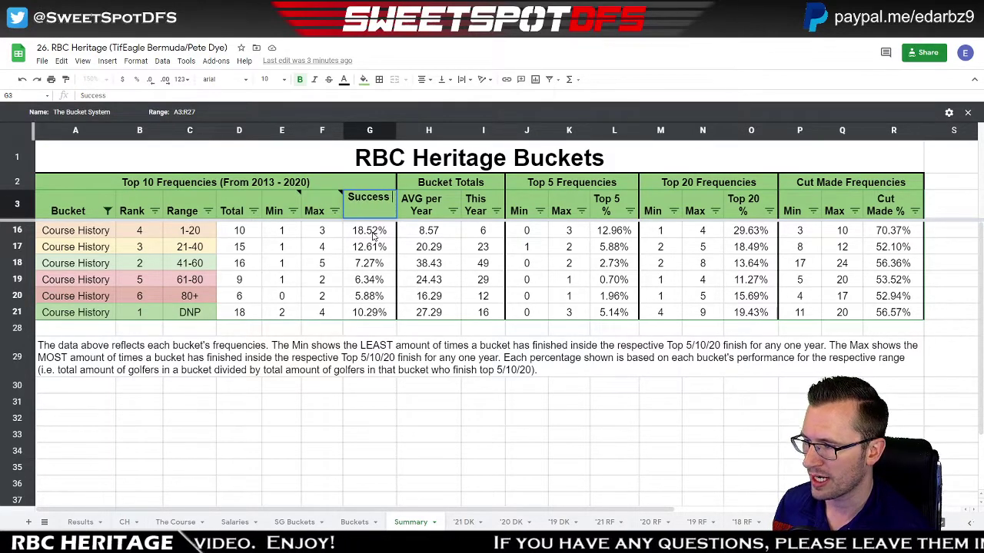
type(" Rate")
key("Return")
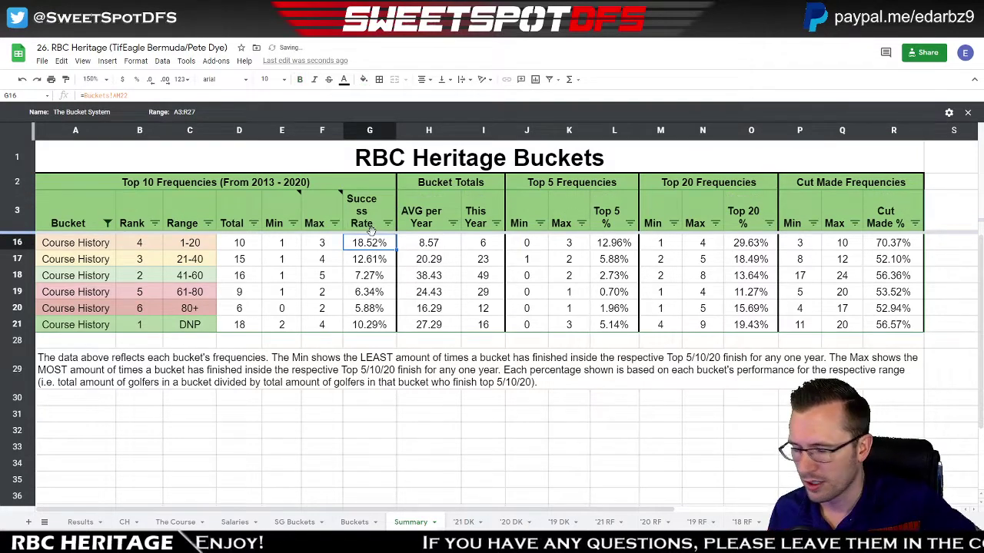
left_click_drag(396, 130, 409, 130)
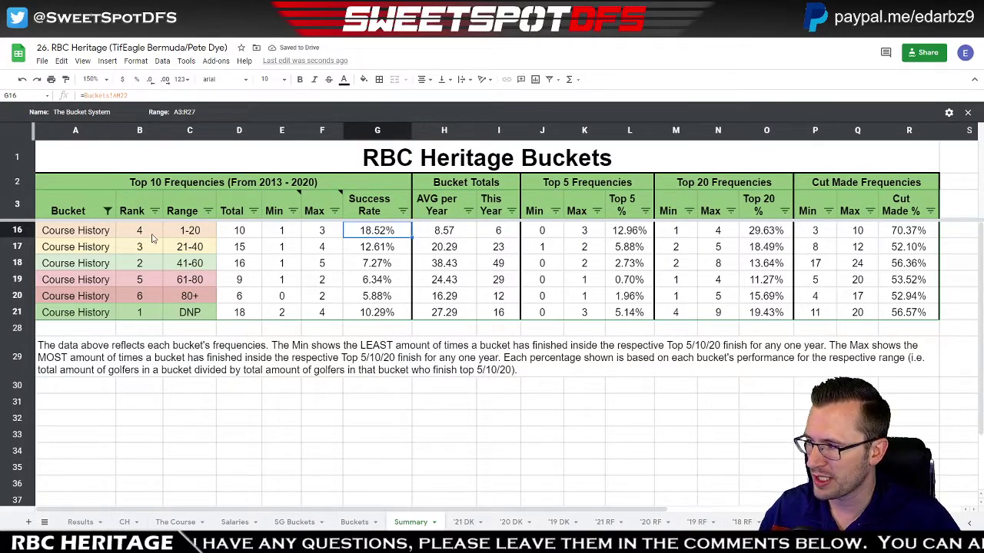
Compare the Course History 1-20 range's rank with its top 10 Success Rate and Min values.
left_click(106, 230)
left_click_drag(121, 232, 213, 235)
left_click(376, 233)
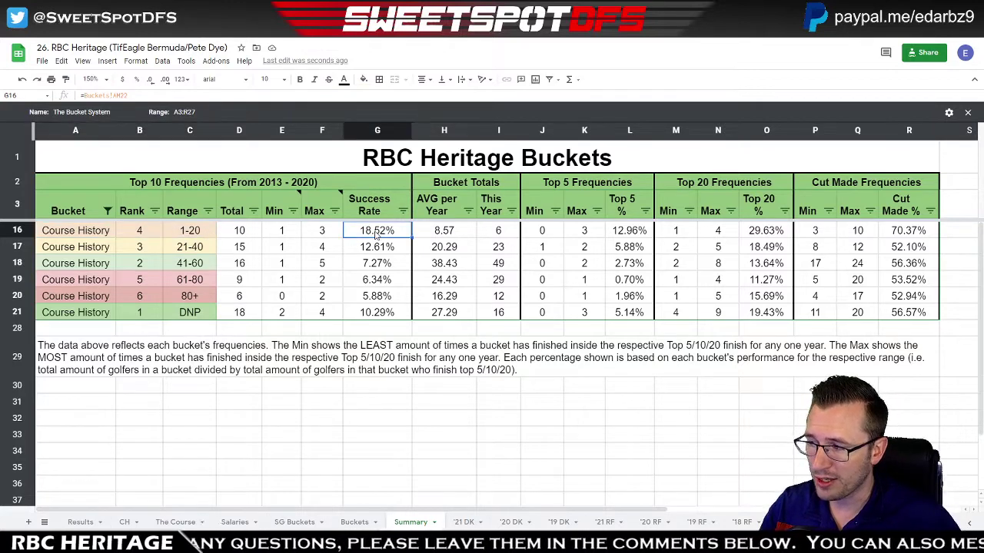
left_click(282, 232)
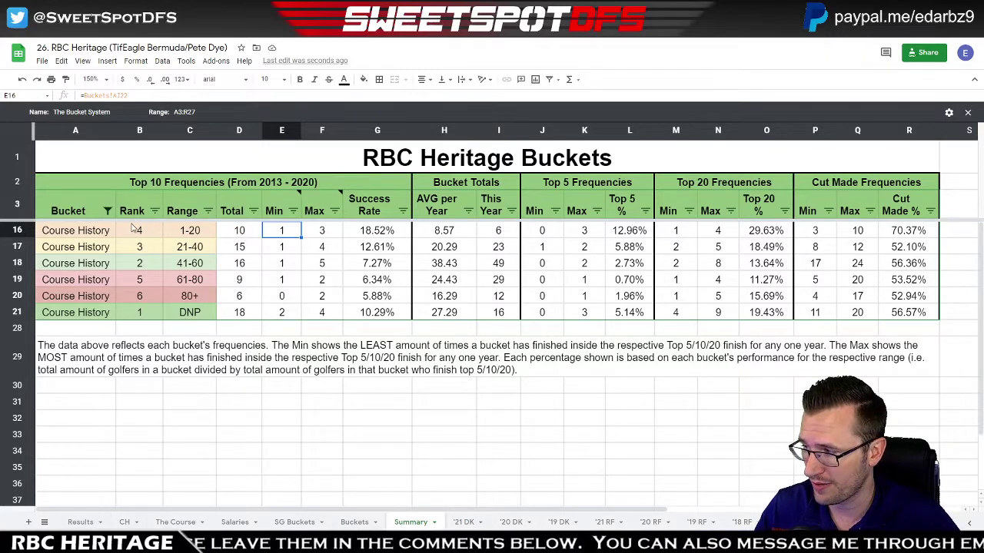
left_click(374, 235)
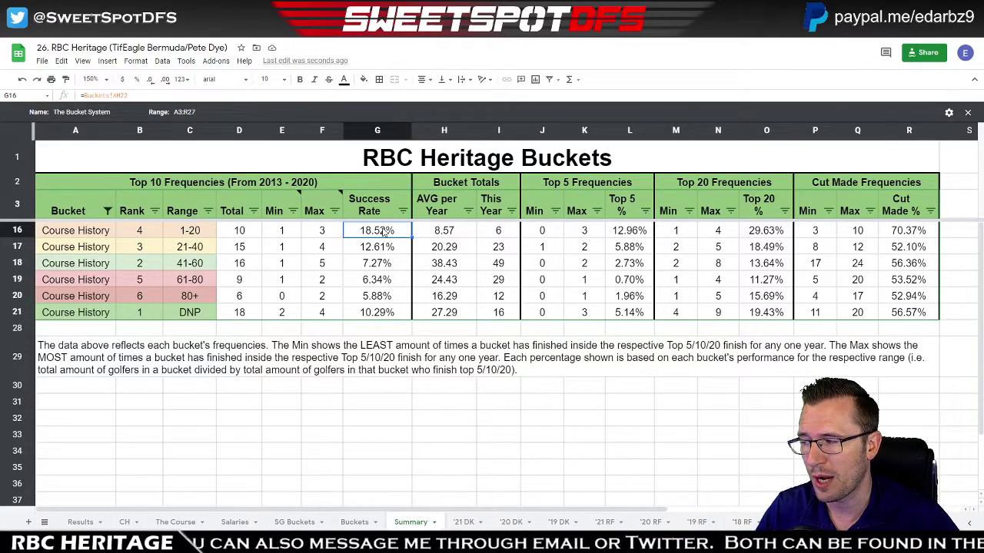
left_click(283, 231)
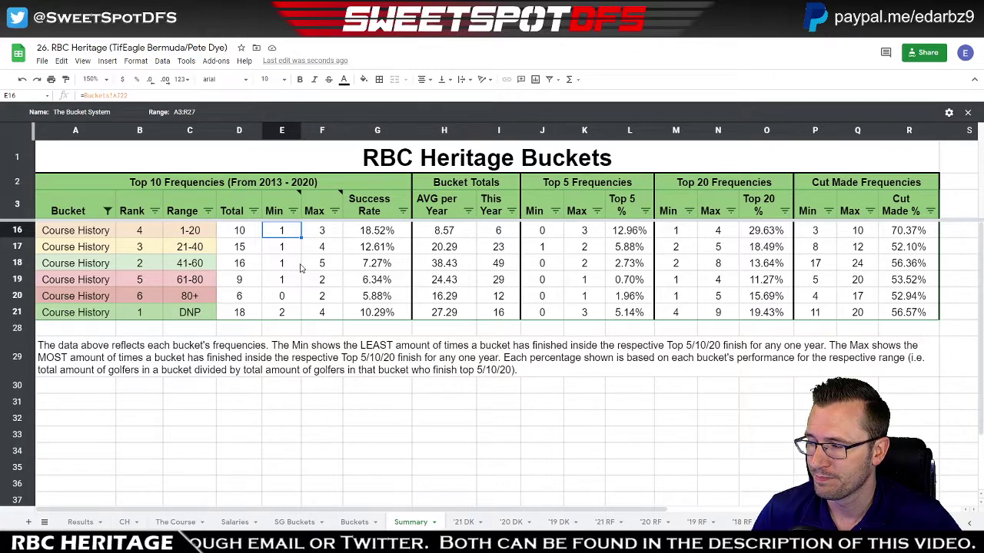
left_click(382, 238)
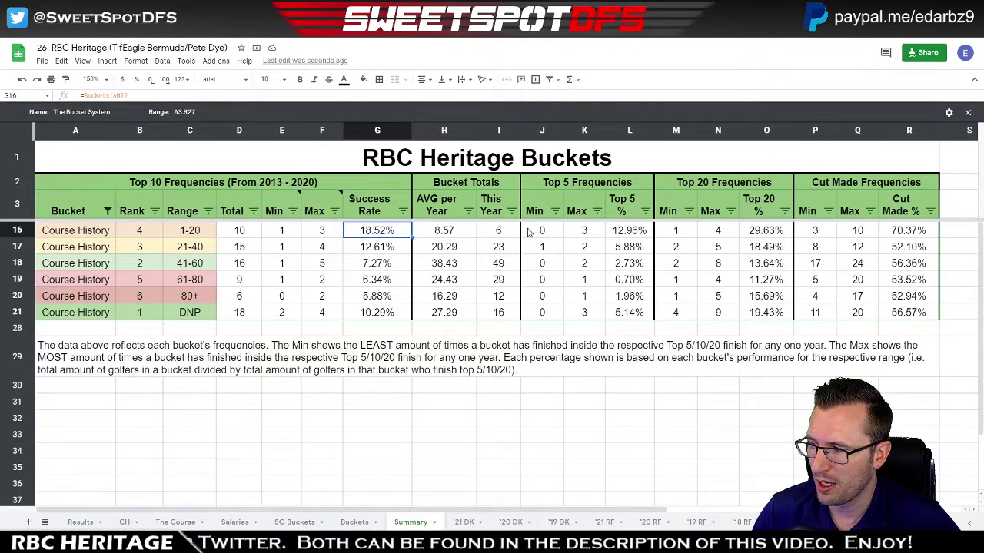
Check this year's bucket total for the 1-20 range and switch to the Calculator app.
left_click(496, 236)
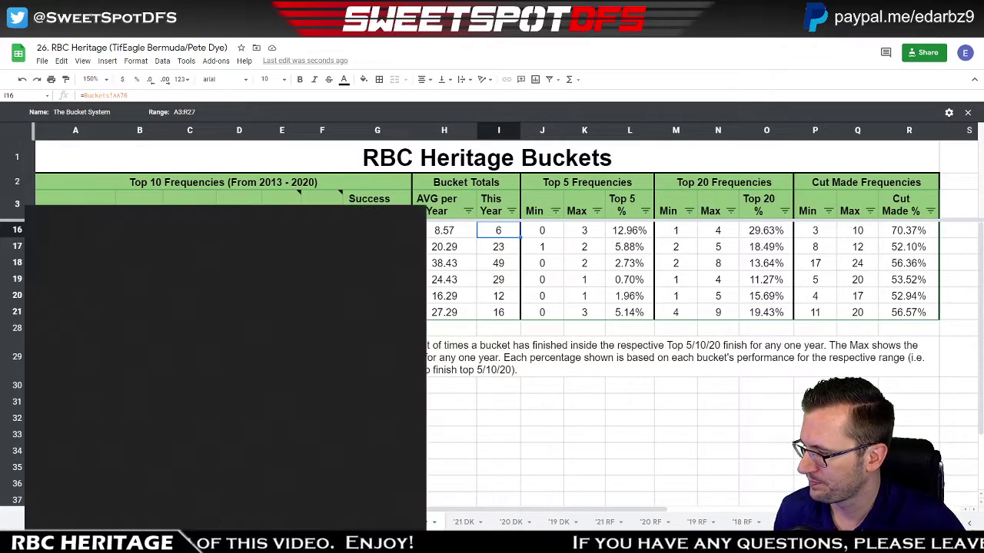
type("ca")
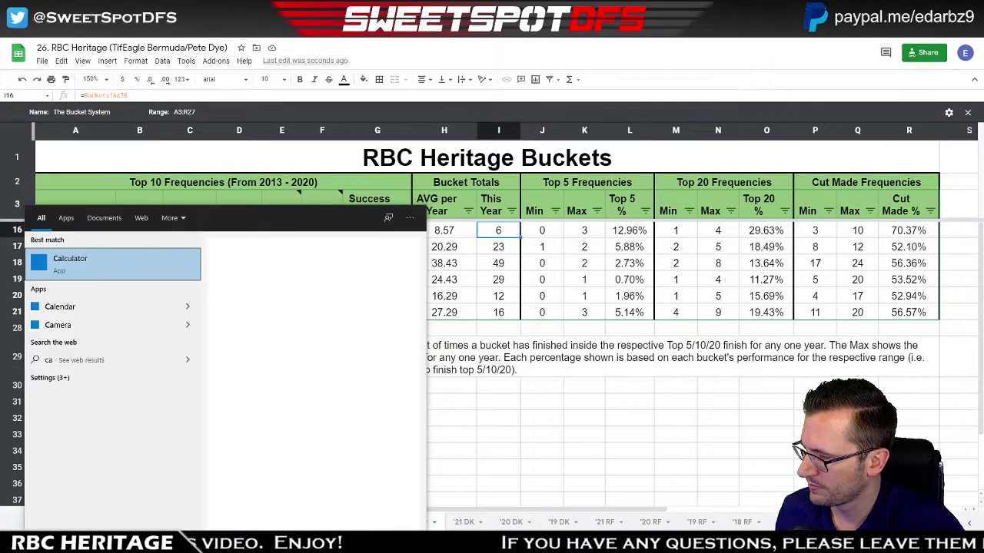
left_click(91, 262)
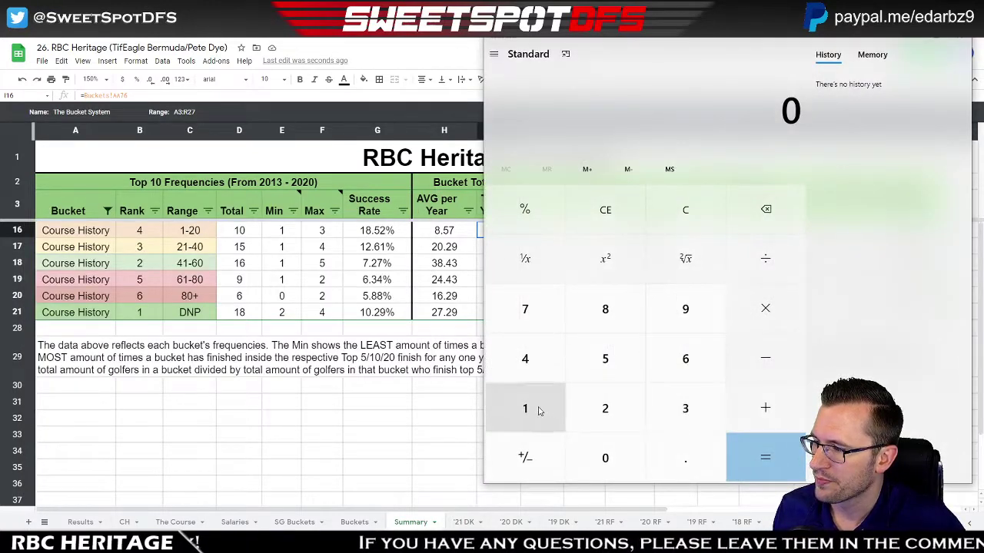
Try dividing the 1-20 range's success rate of 18.52 by its 6 golfers, and clear the calculation.
left_click(522, 412)
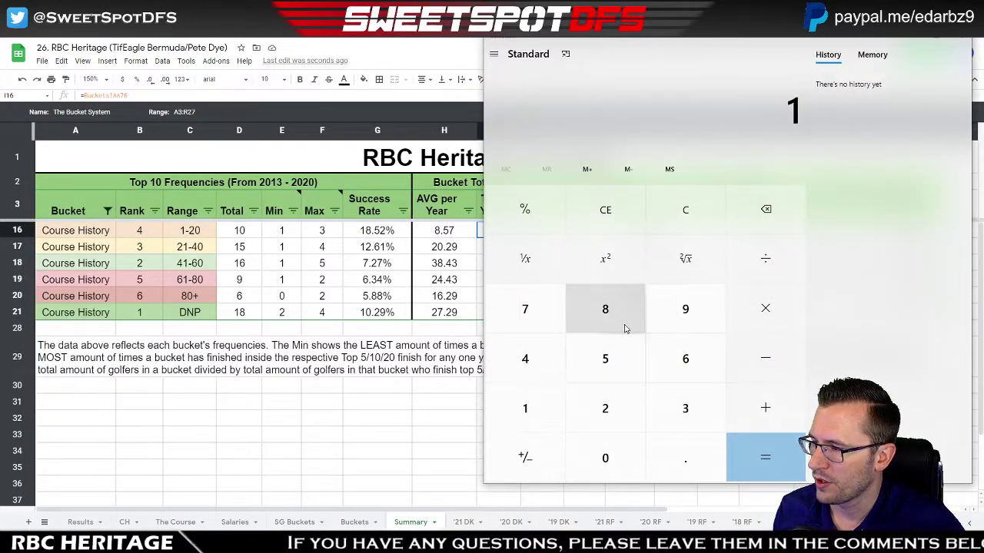
left_click(626, 327)
left_click(673, 465)
left_click(614, 370)
left_click(605, 408)
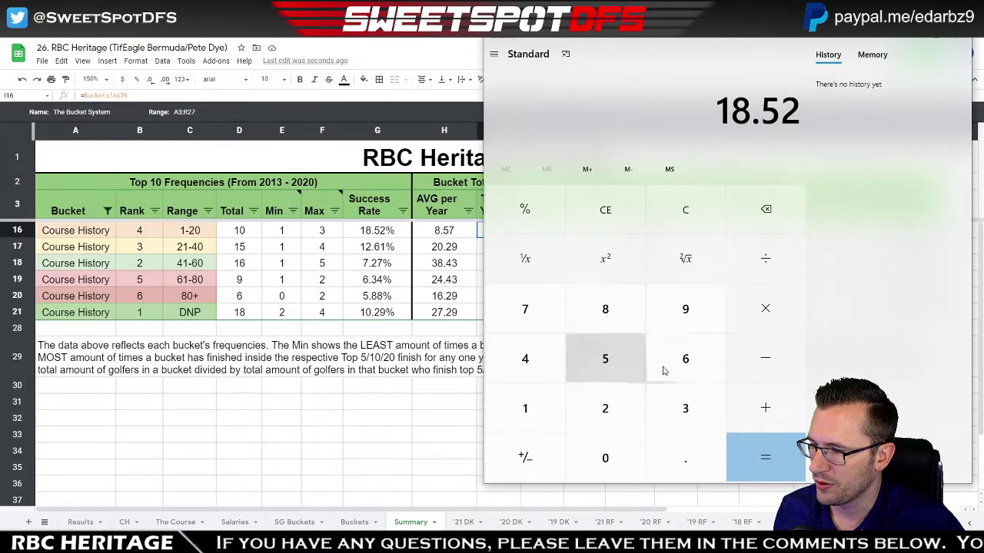
left_click(764, 259)
left_click(685, 359)
left_click(787, 467)
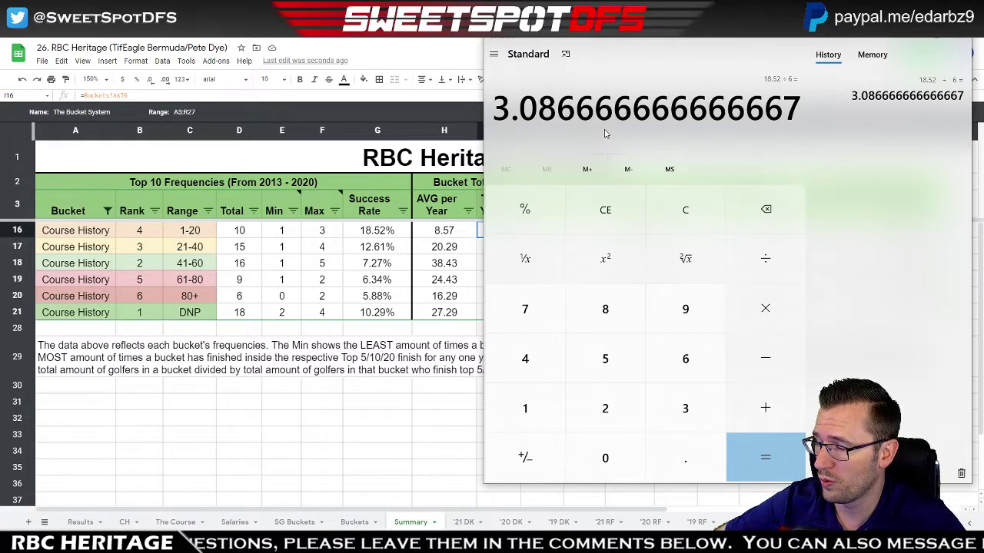
left_click(653, 213)
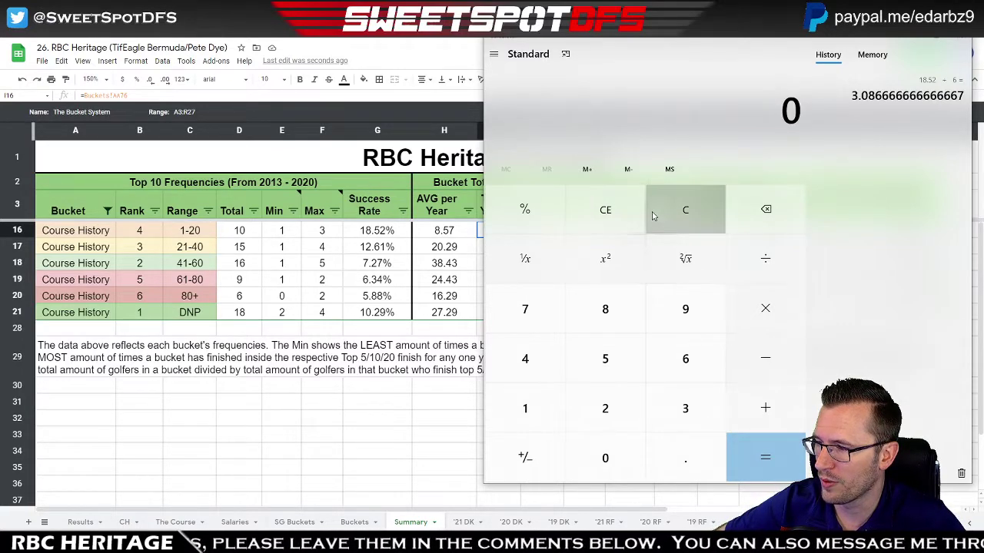
Multiply the 1-20 range's 6 golfers by 0.1852 and move the calculator off the spreadsheet.
left_click(723, 361)
left_click(764, 308)
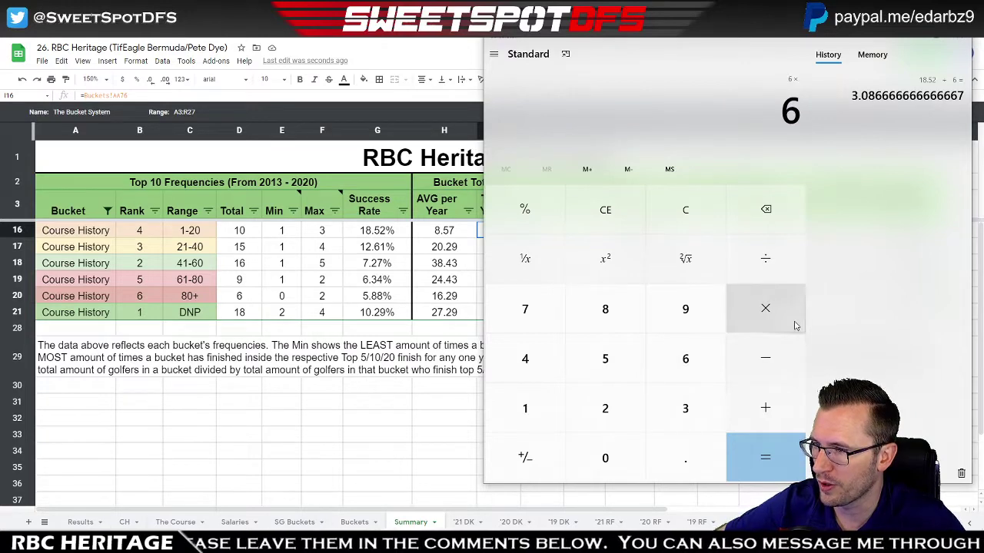
left_click(706, 461)
left_click(542, 407)
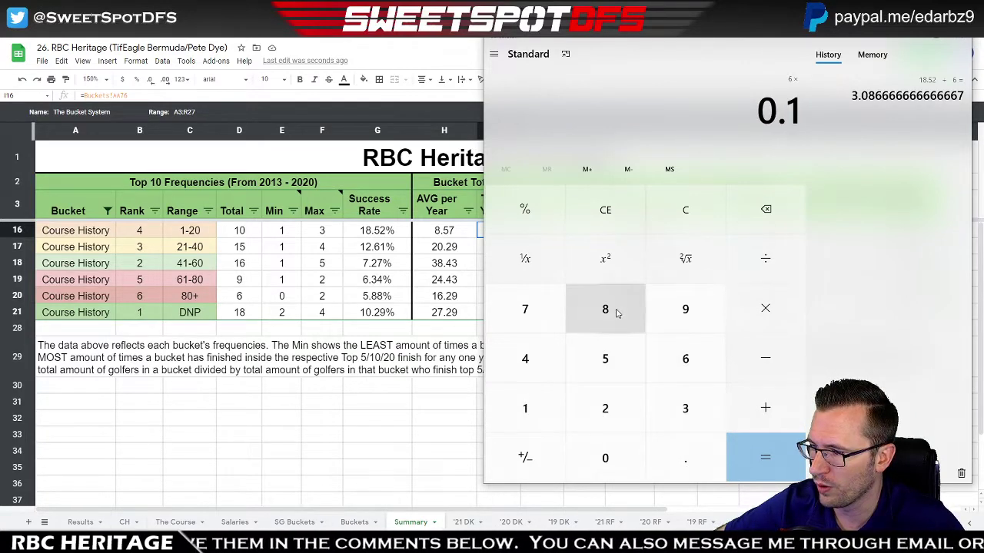
left_click(617, 310)
left_click(605, 359)
left_click(612, 405)
left_click(765, 457)
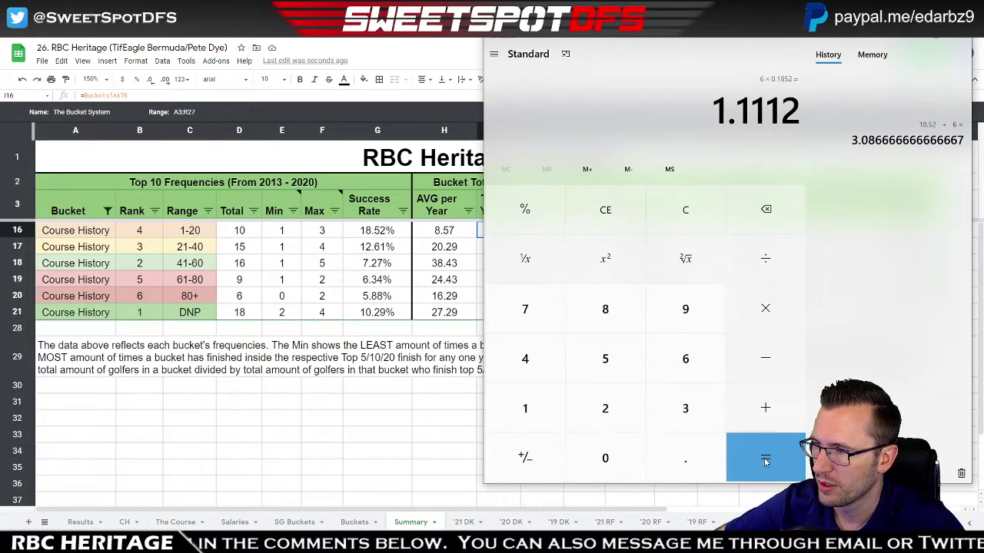
left_click_drag(671, 37, 983, 38)
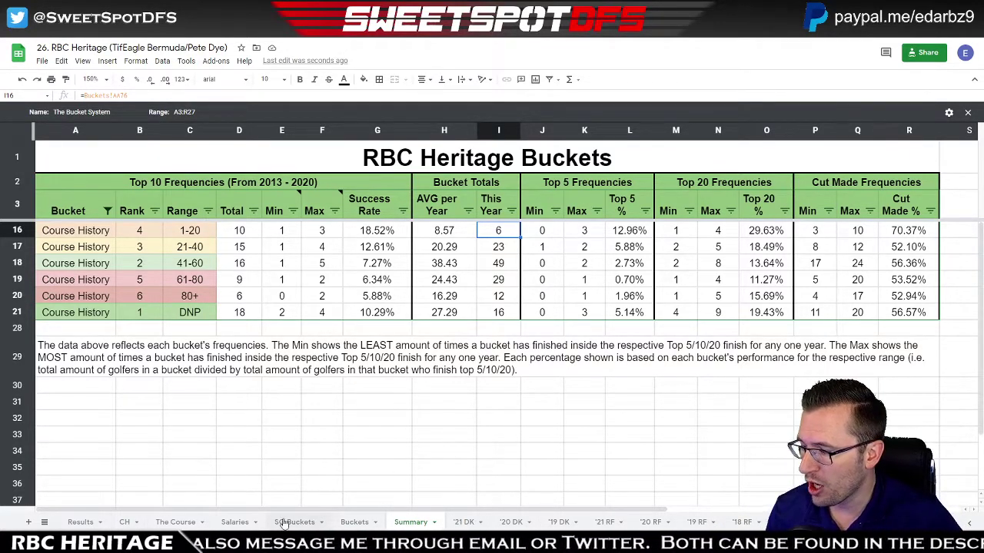
Open the CH sheet and highlight the names of the players with an average finish of 20 or lower.
left_click(124, 521)
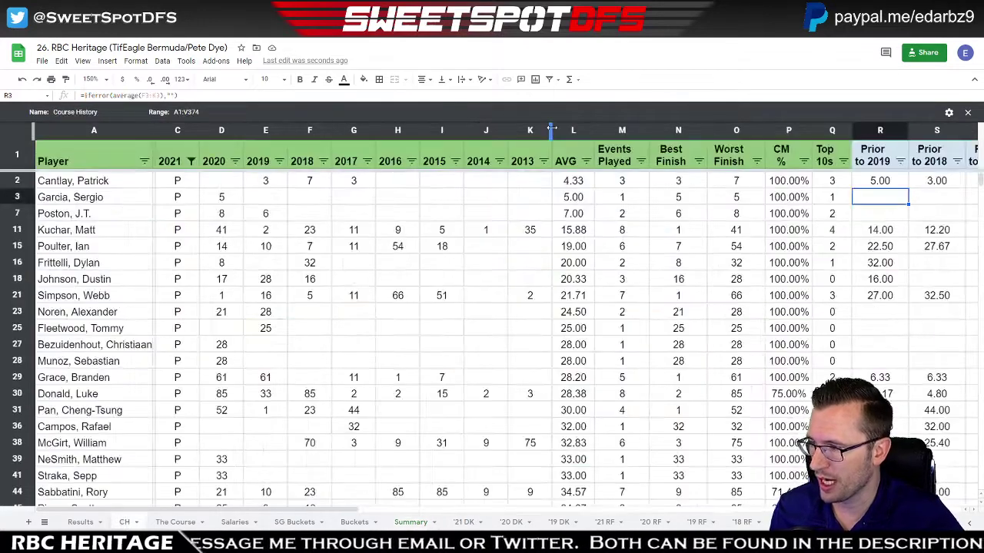
left_click(559, 266)
left_click_drag(75, 266, 75, 190)
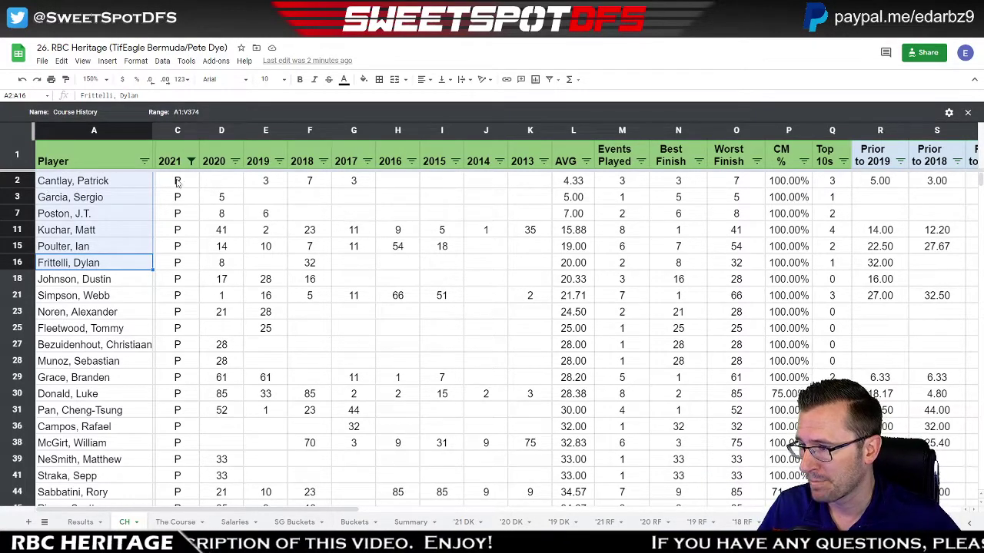
Filter the AVG column by condition to values less than or equal to 20.
left_click(585, 160)
left_click(488, 257)
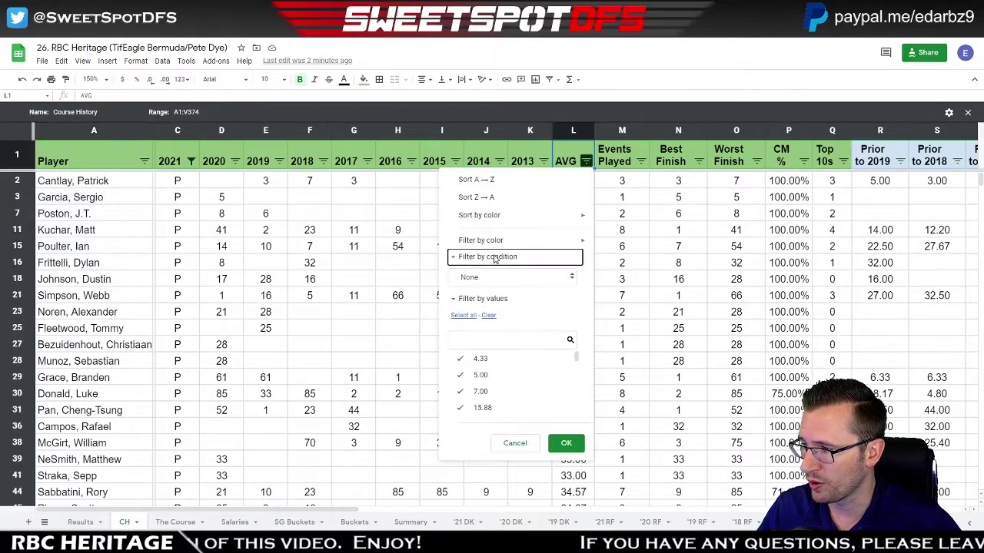
left_click(499, 278)
scroll(505, 369, "down", 3)
left_click(510, 438)
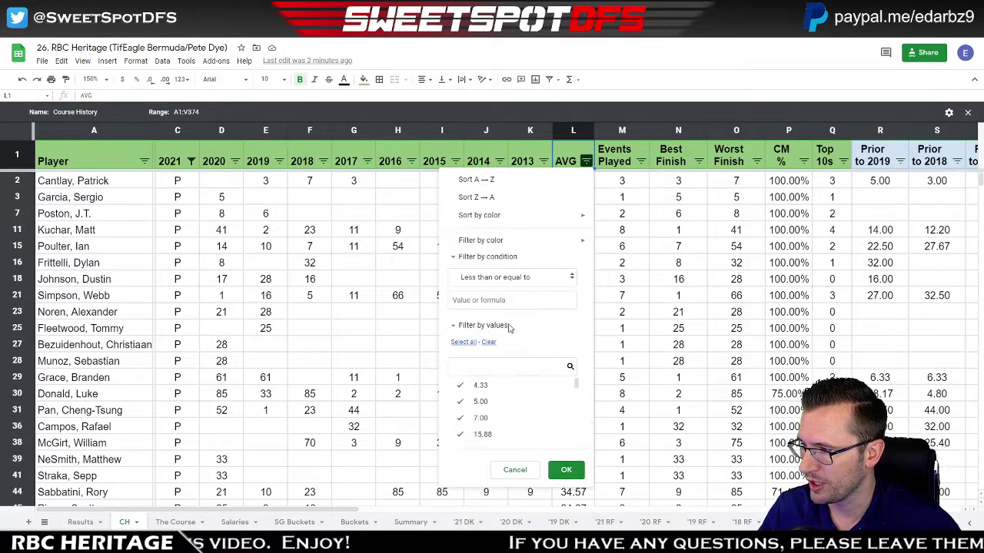
left_click(508, 300)
type("3")
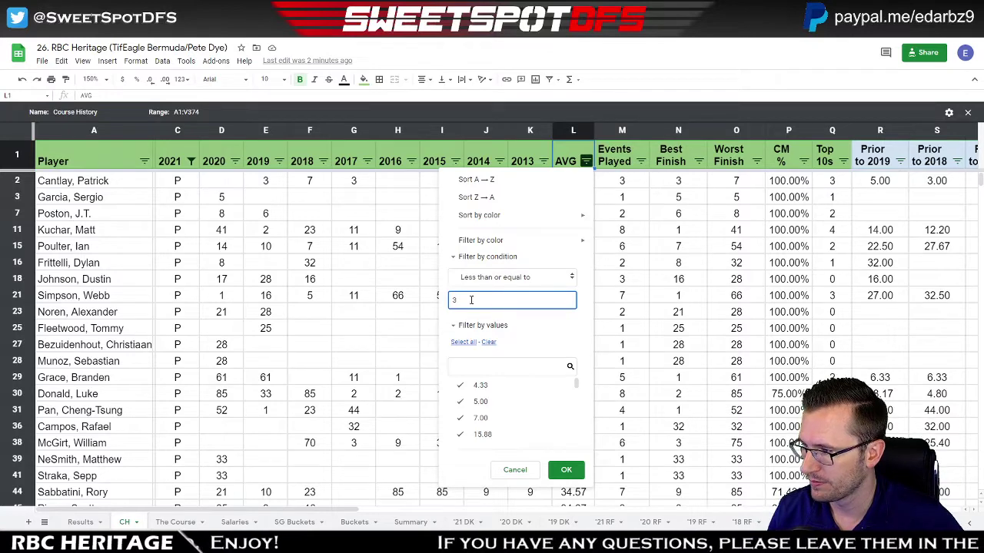
key("BackSpace")
type("20")
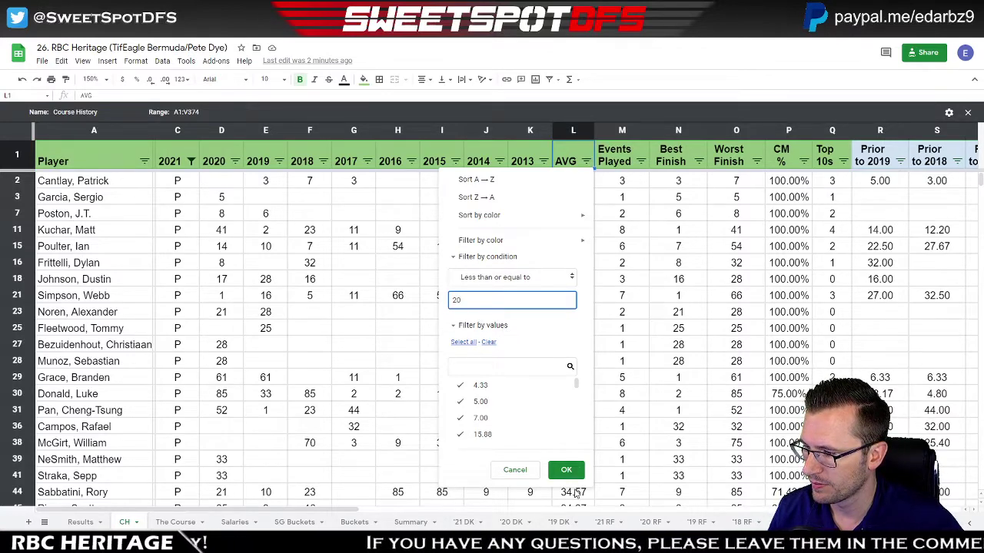
left_click(565, 471)
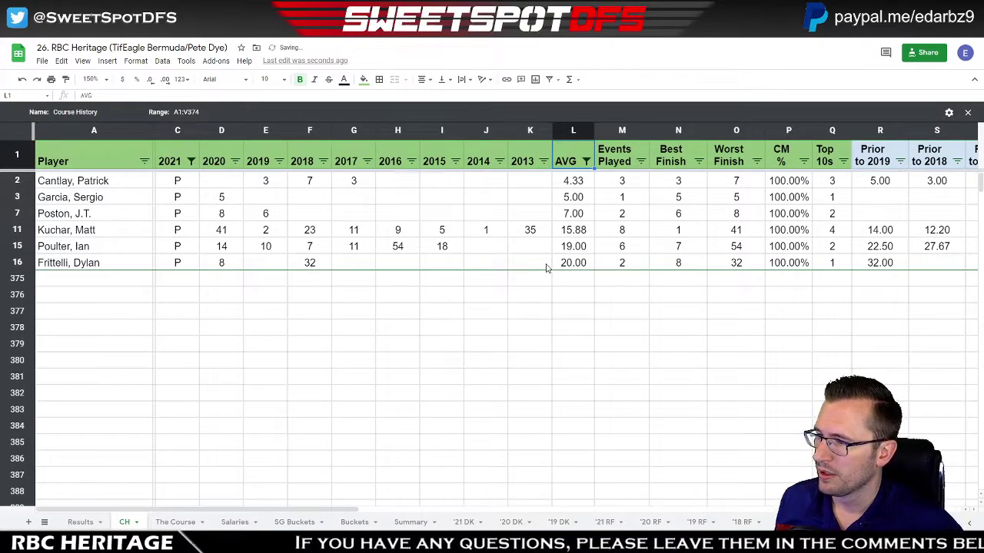
Sort the filtered players by Top 10s from Z to A, and review their CM % and Top 10s values.
left_click(843, 162)
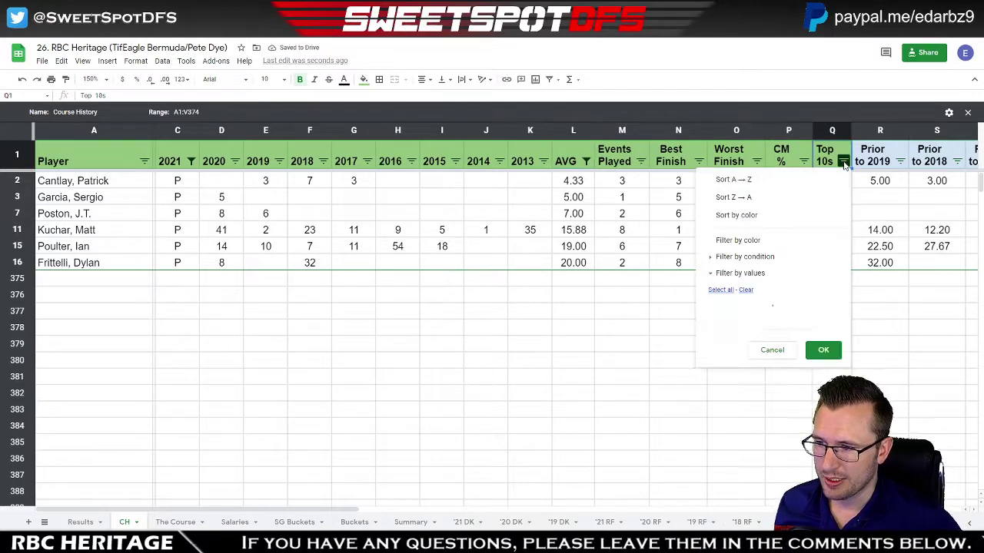
left_click(776, 201)
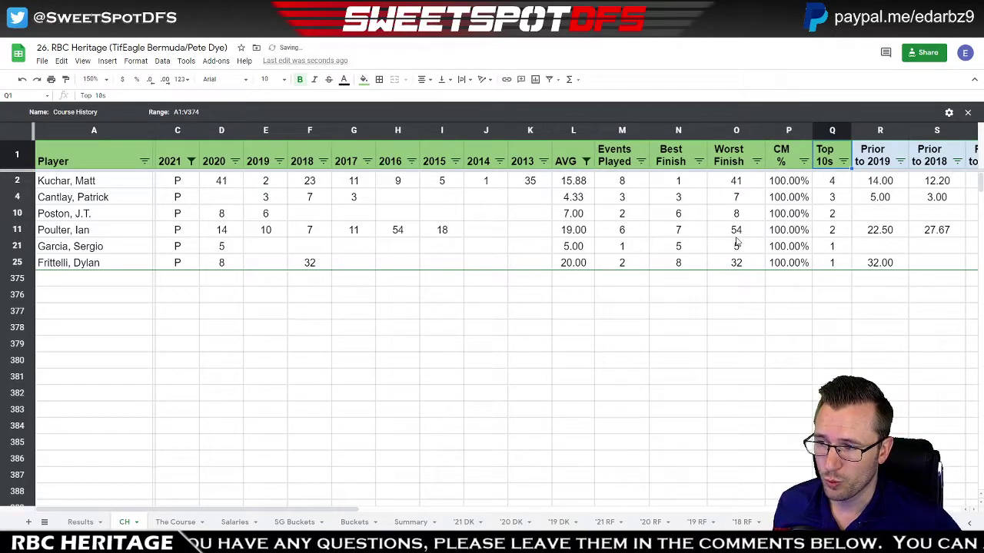
left_click_drag(795, 183, 794, 265)
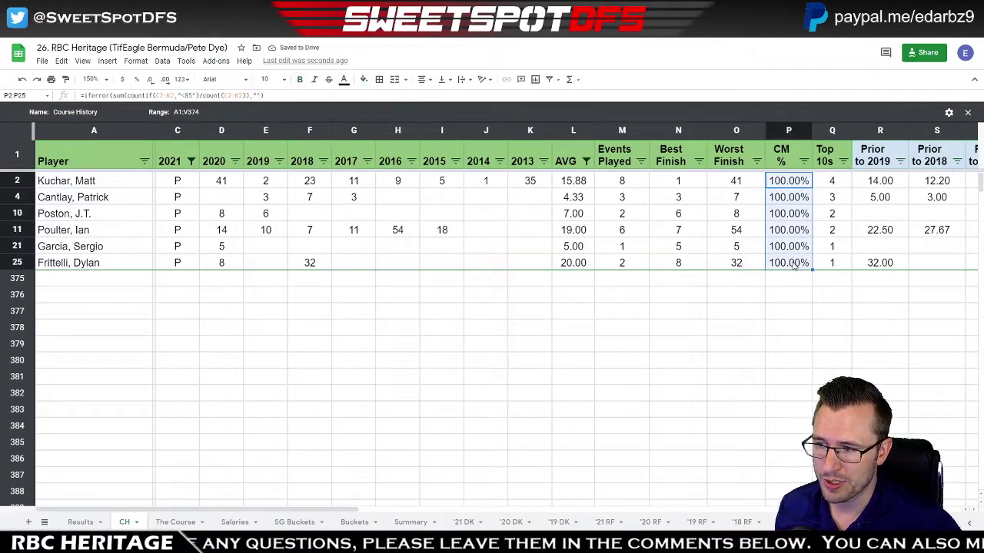
left_click(835, 197)
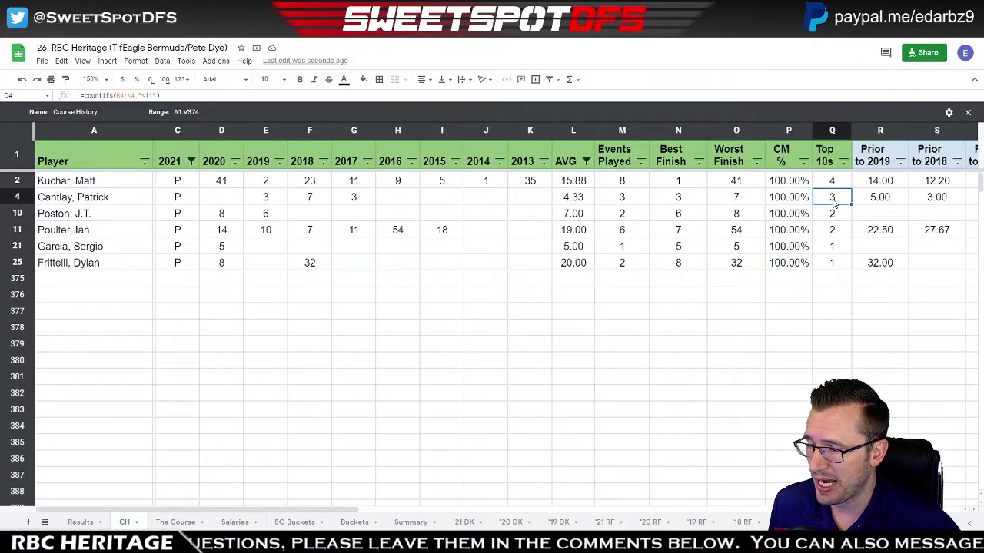
left_click(835, 215)
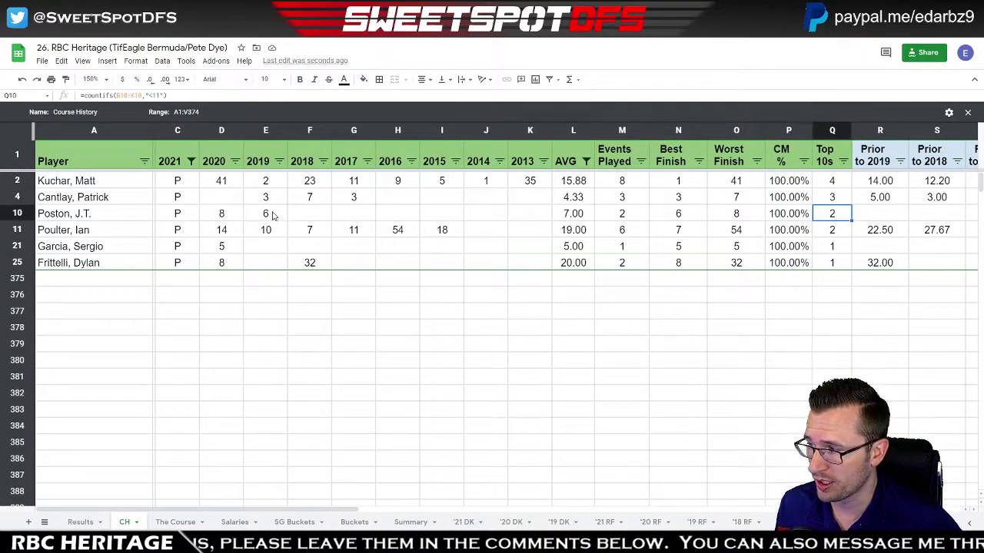
Highlight Poston's 2019 and 2020 finishes, review Poulter's results, and temporarily clear Poulter's 2016 finish before restoring it.
left_click_drag(275, 214, 239, 216)
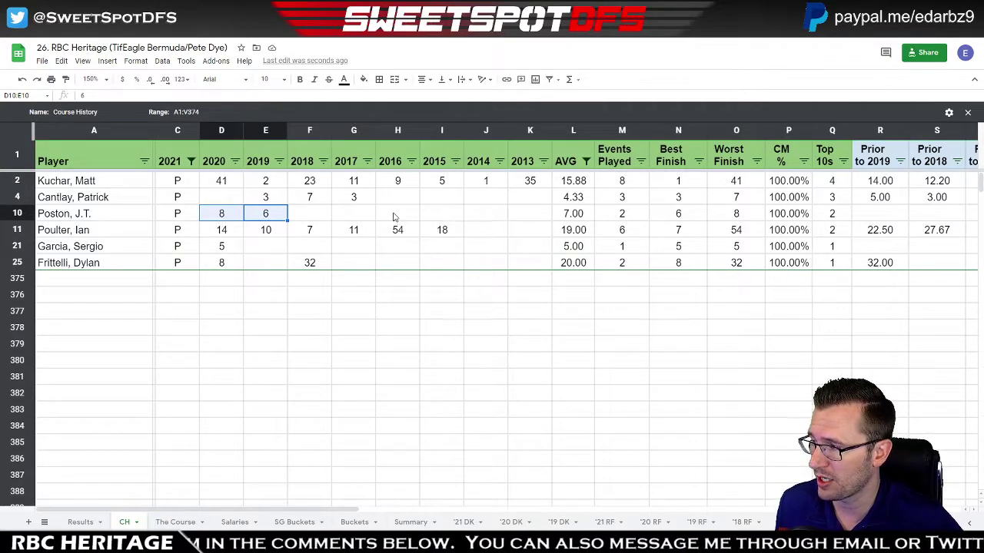
left_click(834, 232)
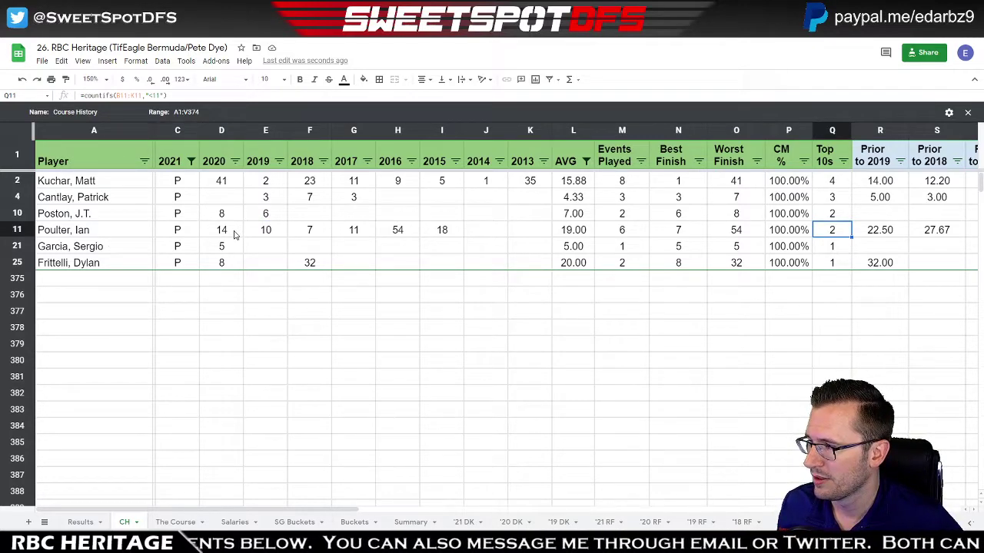
left_click(411, 236)
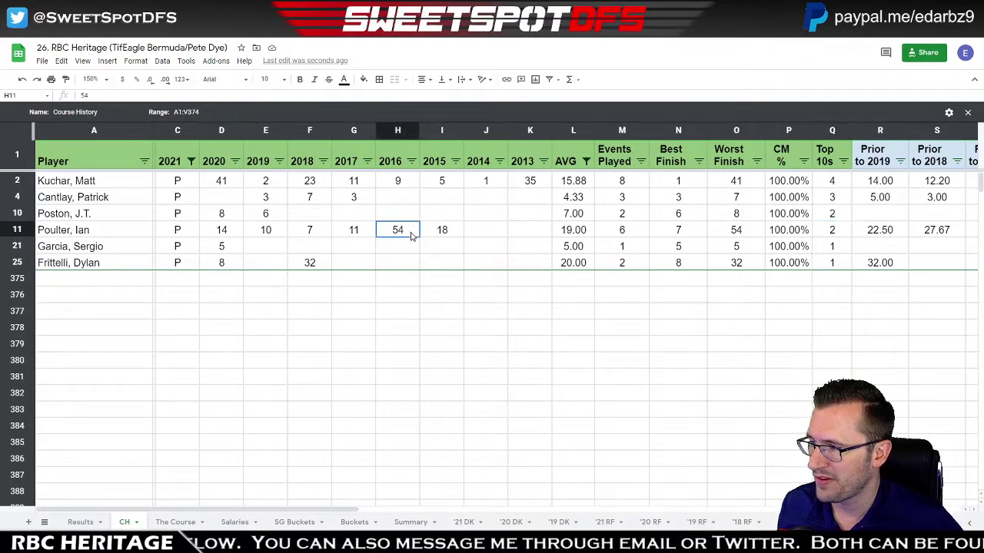
key("Delete")
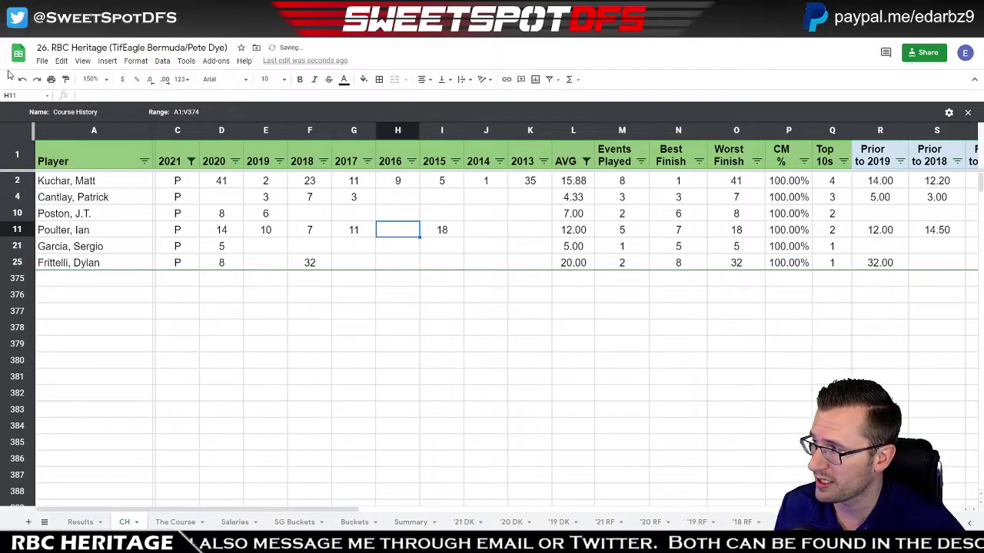
key("ctrl+z")
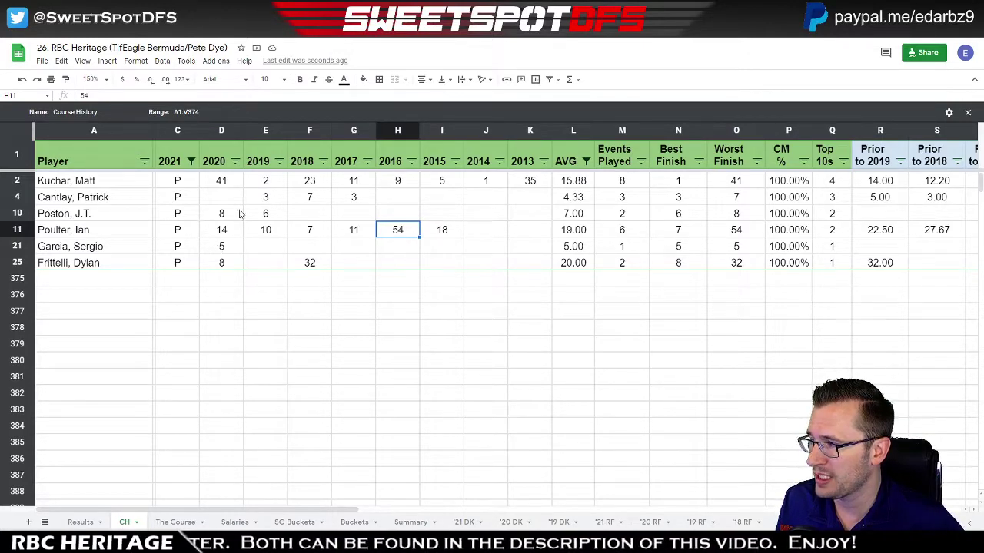
Temporarily clear the filtered players' 2020 finishes to check the effect on their averages, and restore the finishes.
left_click_drag(234, 182, 222, 261)
key("Delete")
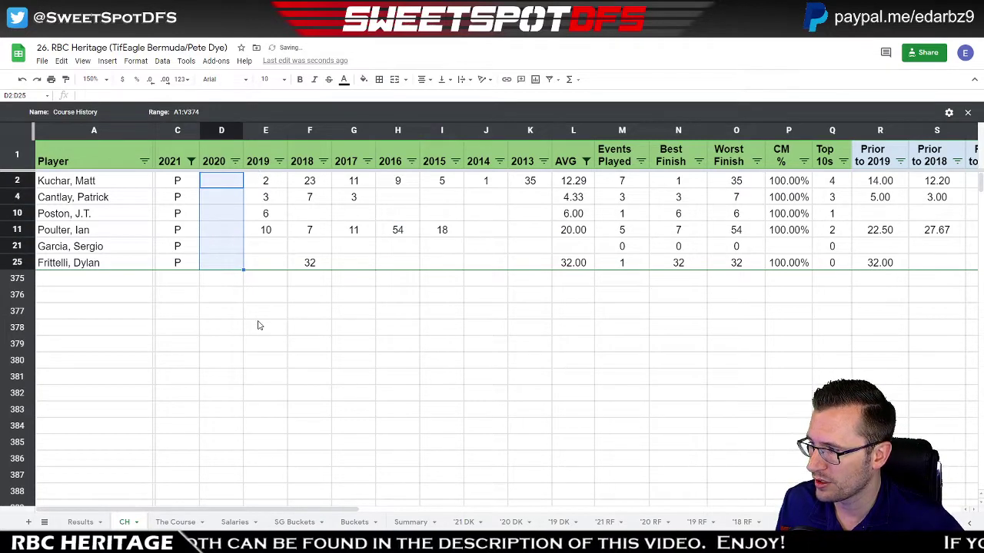
left_click(586, 162)
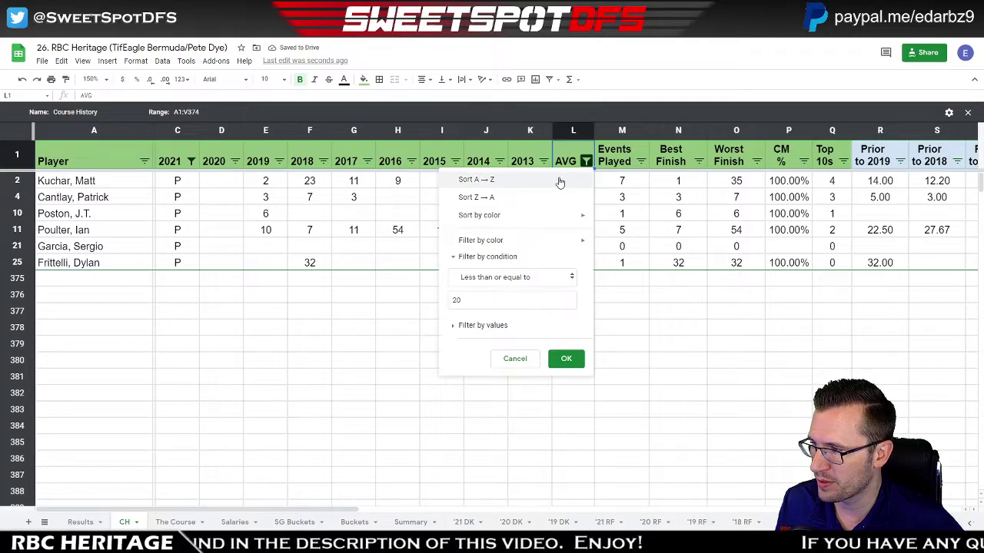
left_click(679, 185)
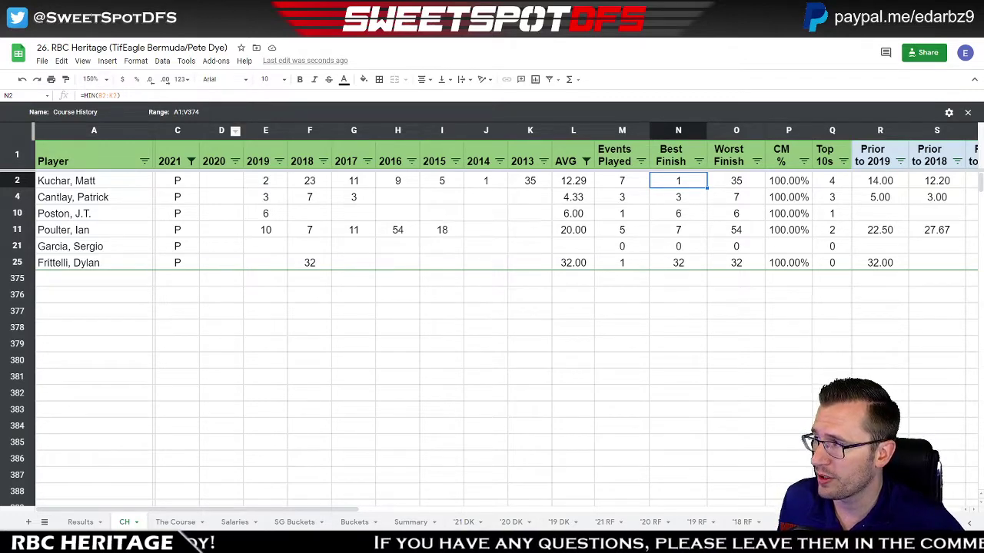
left_click(23, 81)
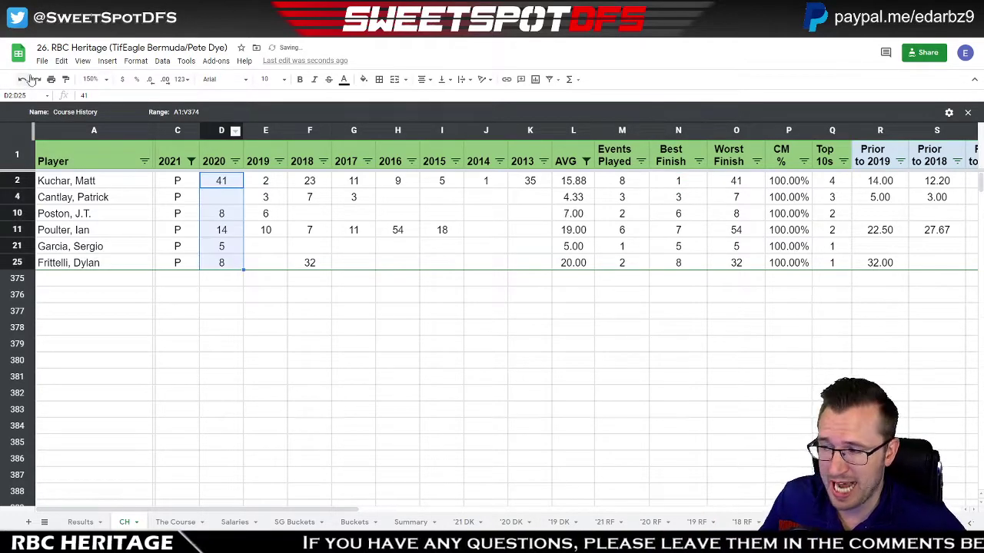
left_click(436, 250)
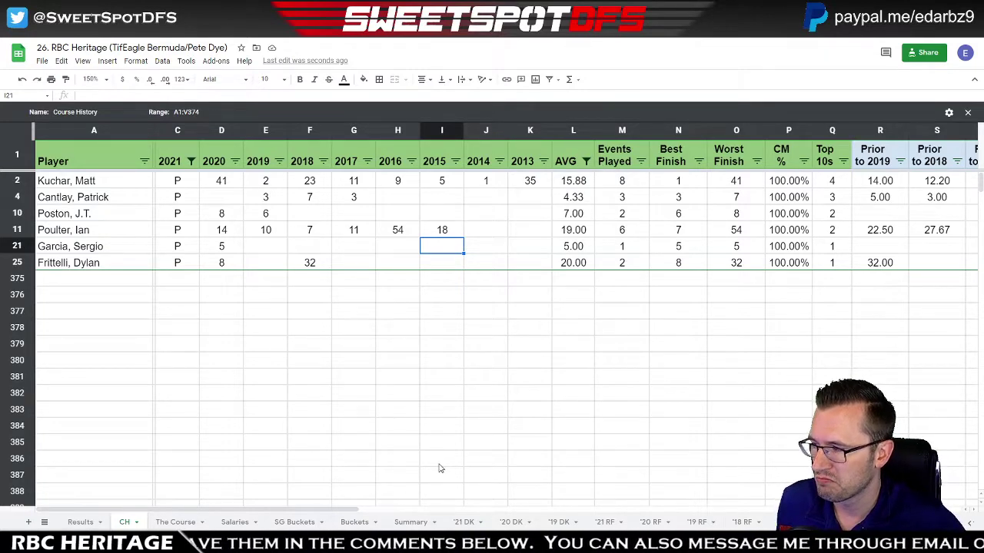
Open the Summary sheet and highlight the rank and the Top 10 Min and Max of the 41-60 course history range.
left_click(410, 522)
left_click(139, 264)
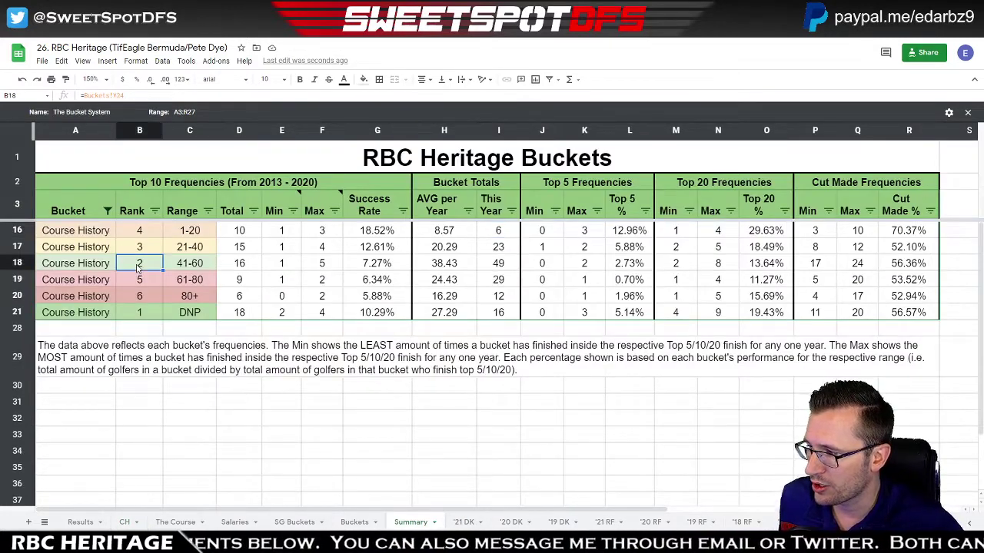
left_click_drag(283, 267, 345, 269)
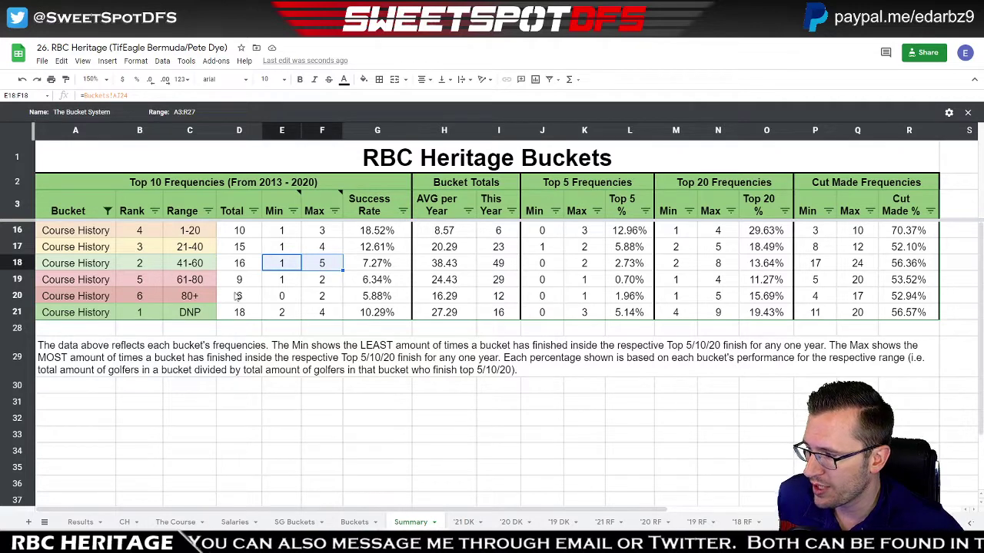
Filter the AVG column of the CH sheet by condition to values between 40 and 60.
left_click(125, 522)
left_click(585, 161)
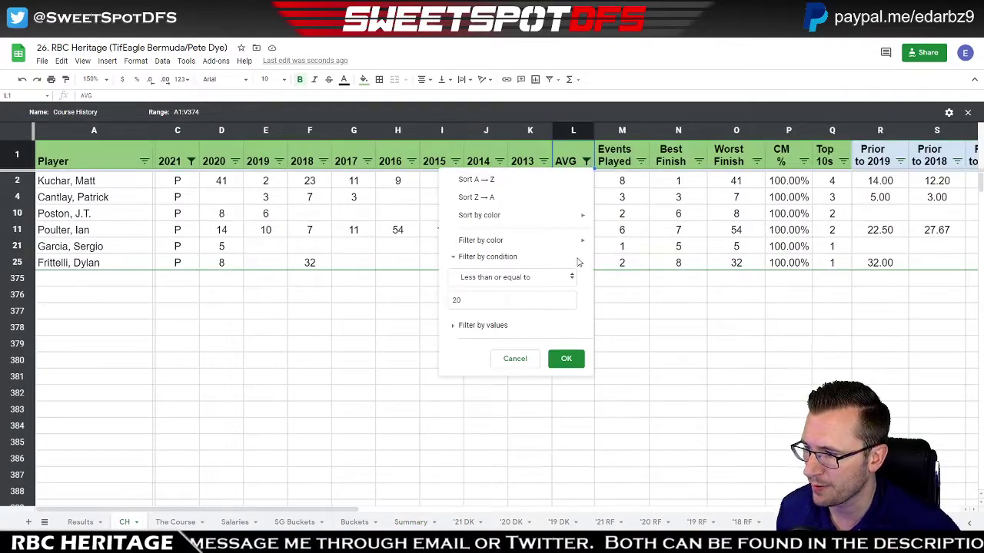
left_click(513, 280)
left_click(500, 361)
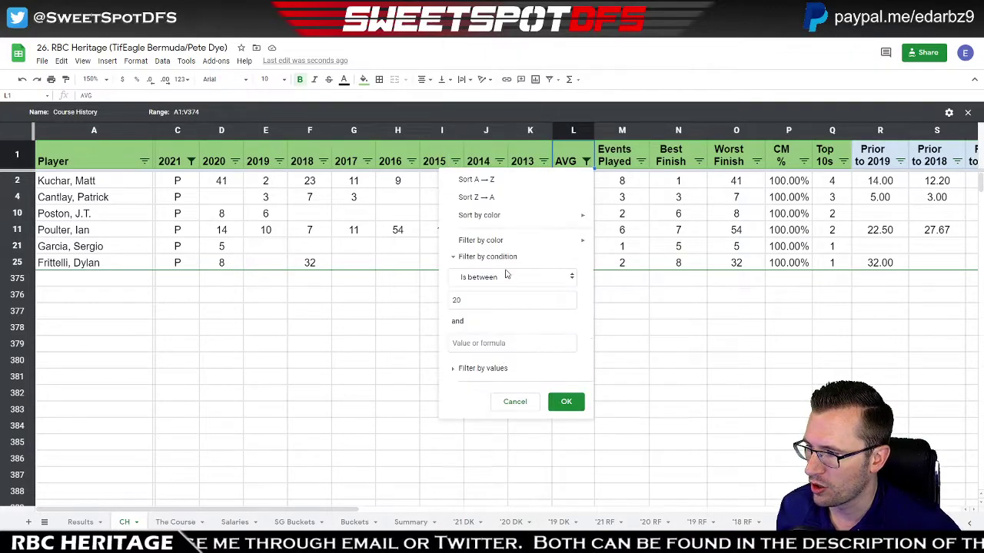
left_click_drag(492, 299, 433, 305)
type("40")
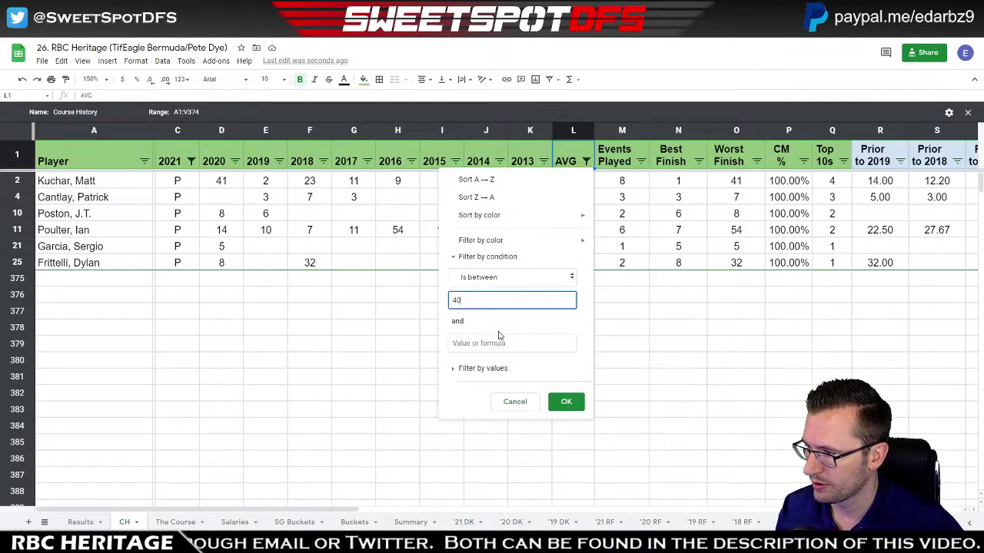
key("Tab")
type("6")
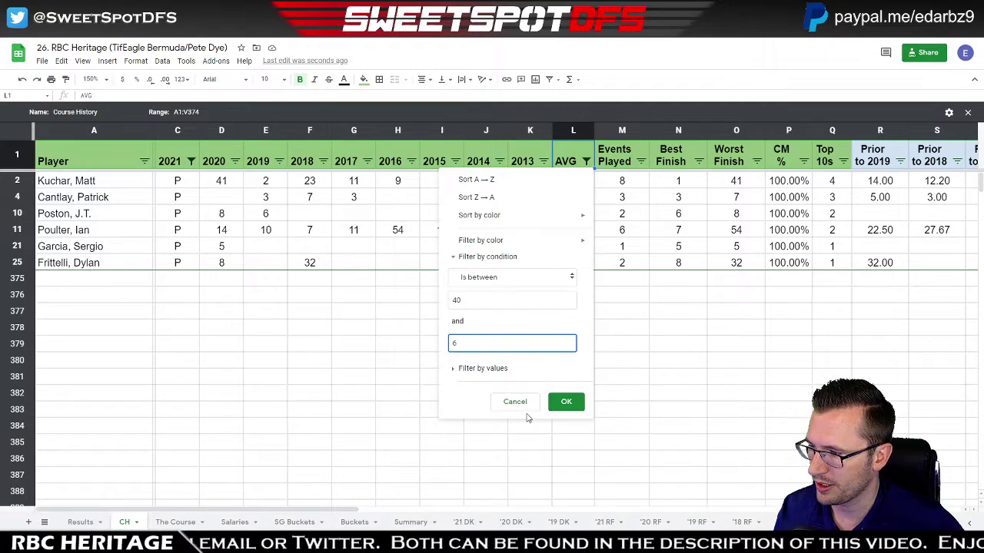
type("0")
left_click(565, 401)
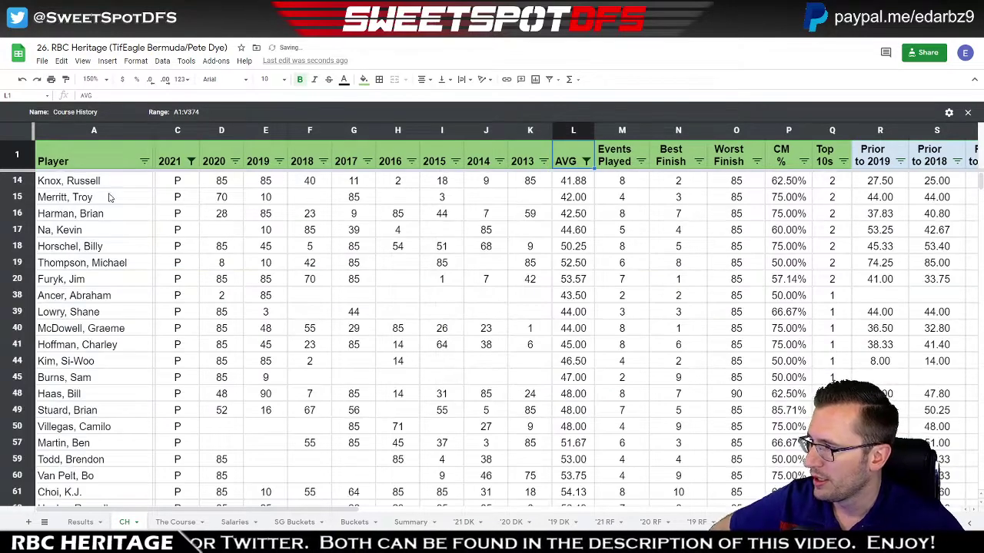
Check the 41-60 range's This Year total, AVG per Year and Top 10 Min on the Summary sheet.
left_click(411, 523)
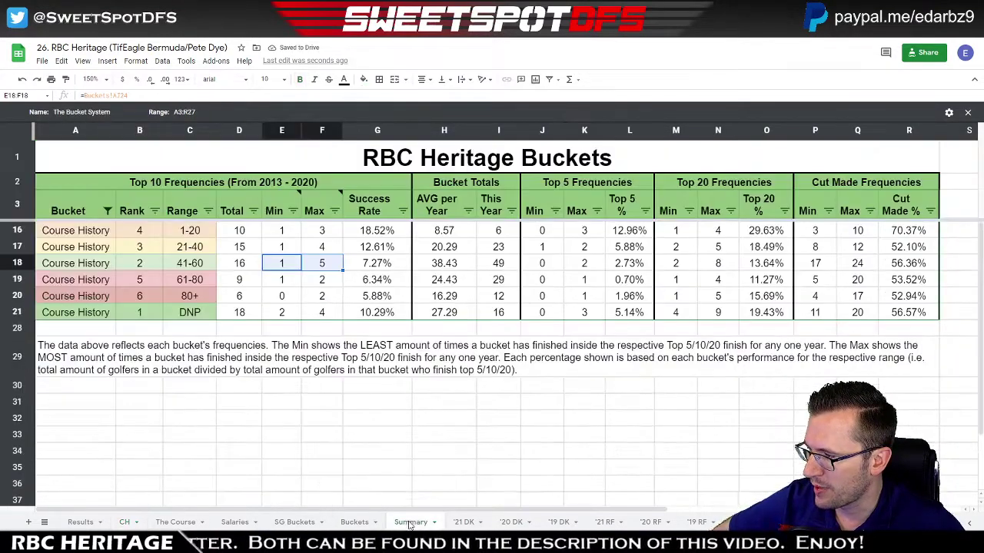
left_click(499, 268)
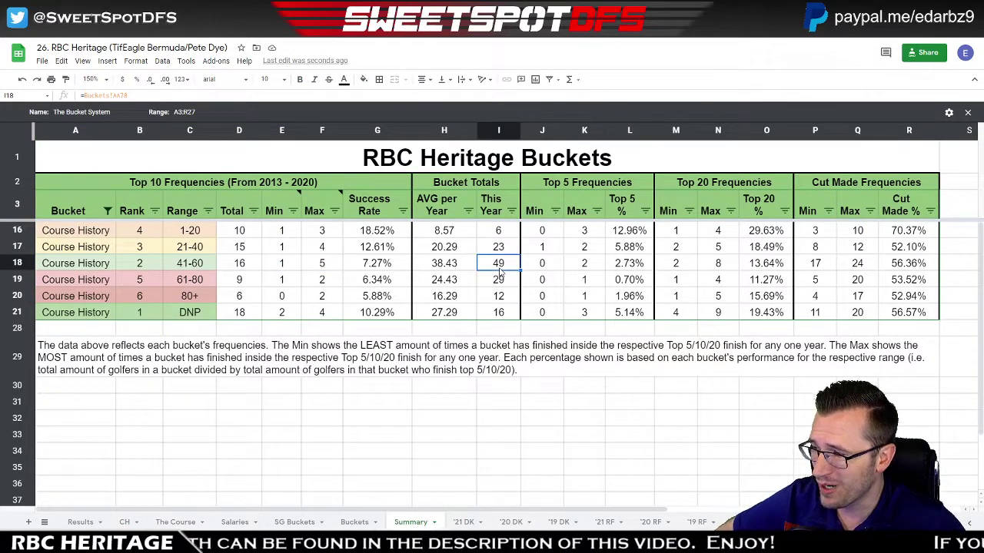
left_click(443, 266)
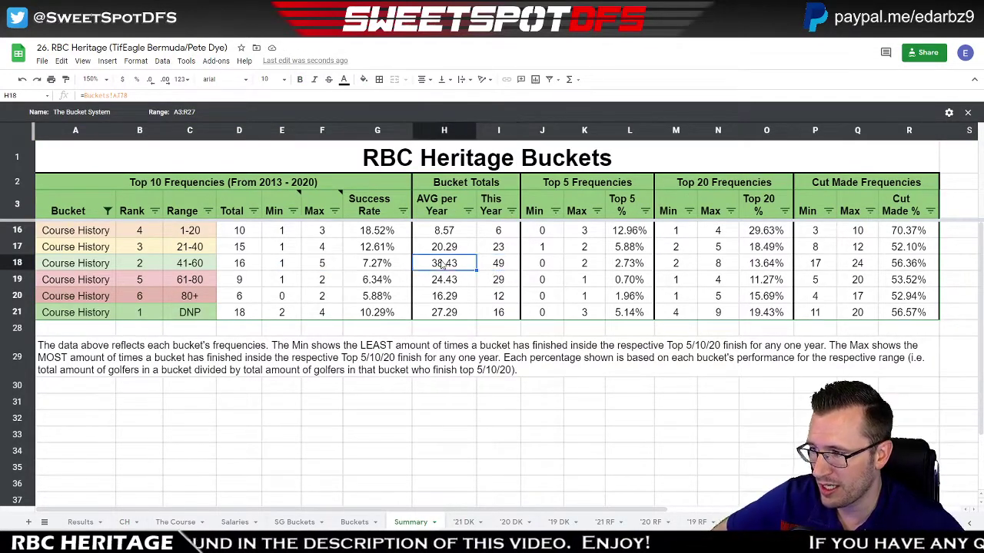
left_click(284, 266)
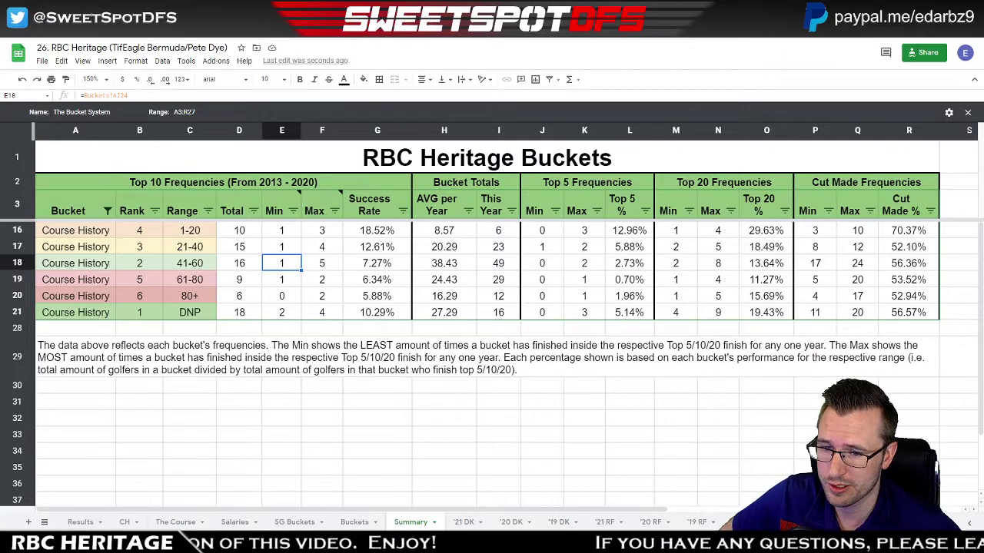
Multiply the 41-60 range's 49 golfers by 0.0727 in the calculator, move it off the spreadsheet, and check the range's Max.
key("alt+Tab")
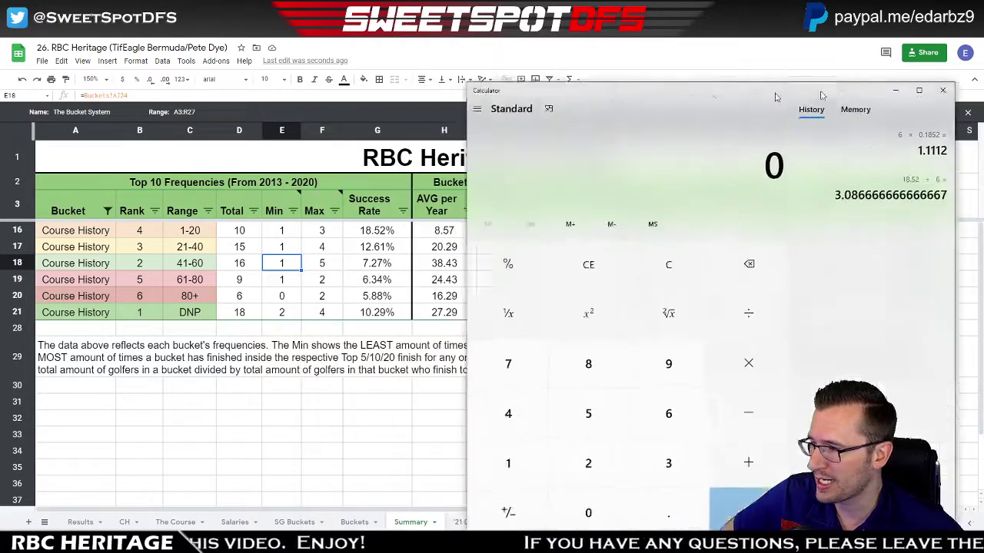
left_click_drag(789, 79, 725, 84)
left_click(467, 372)
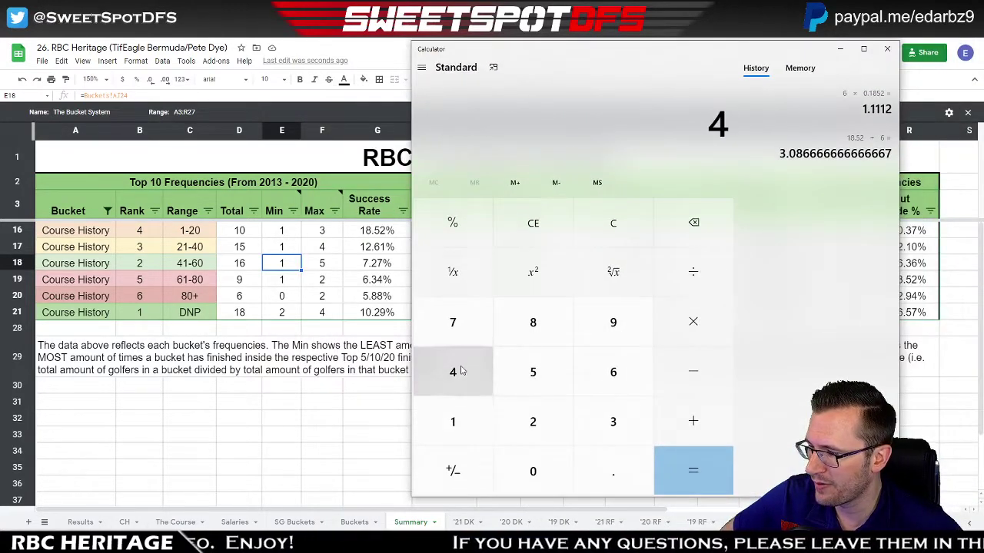
left_click(611, 322)
left_click(716, 329)
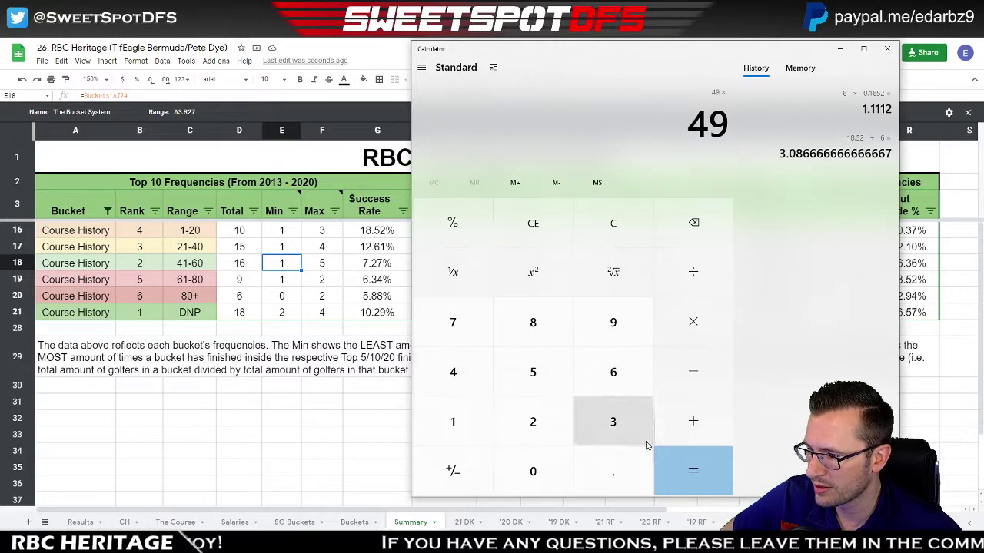
left_click(613, 471)
left_click(506, 467)
left_click(464, 332)
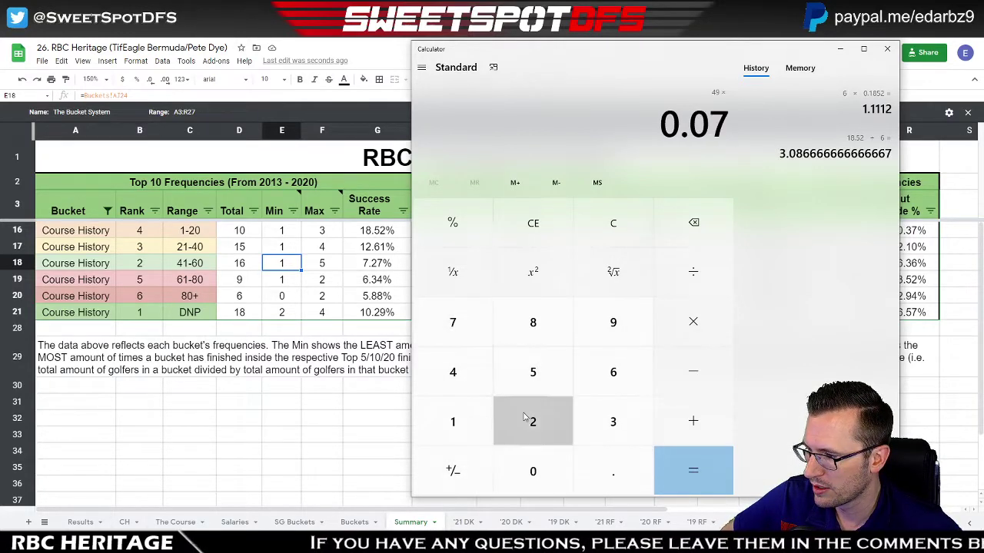
left_click(529, 417)
left_click(454, 325)
left_click(692, 472)
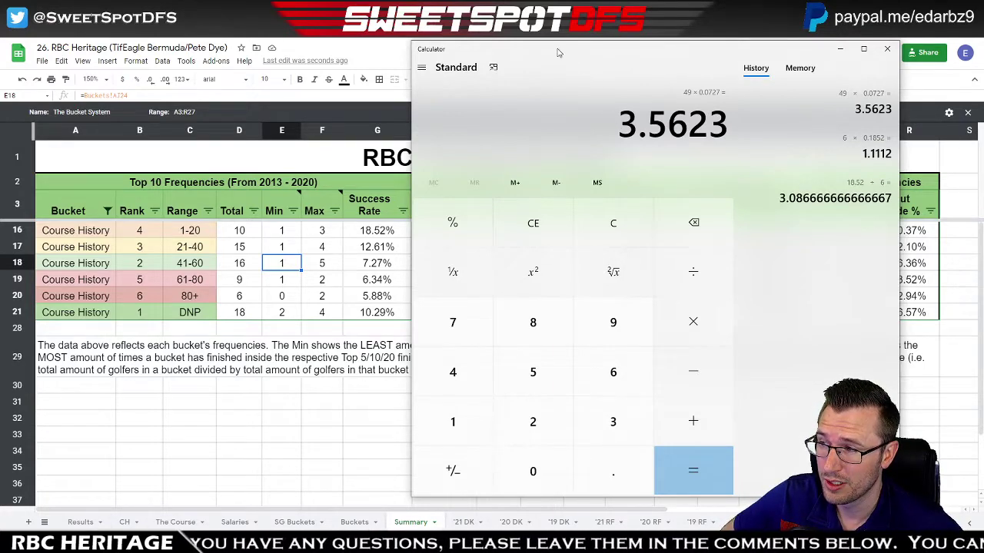
left_click_drag(560, 51, 983, 51)
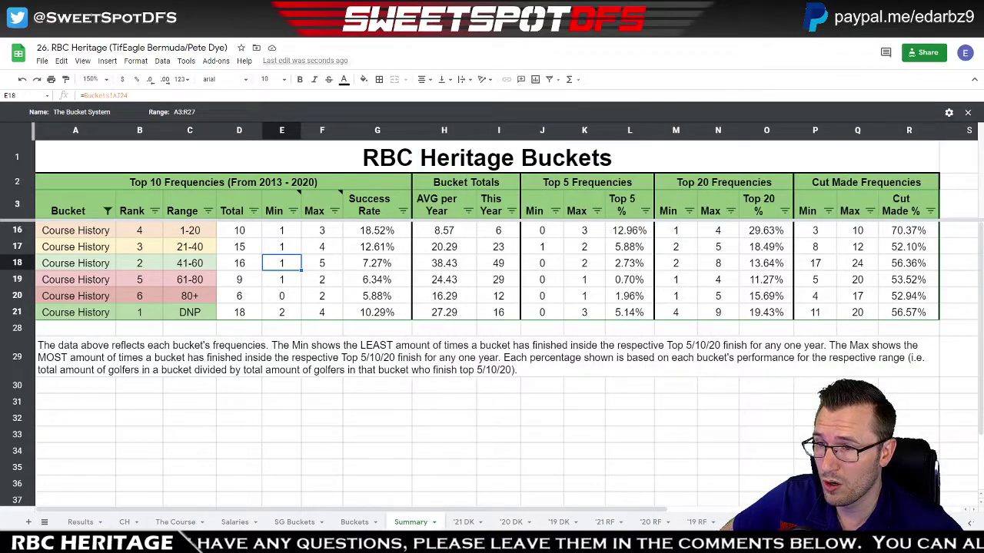
left_click(324, 269)
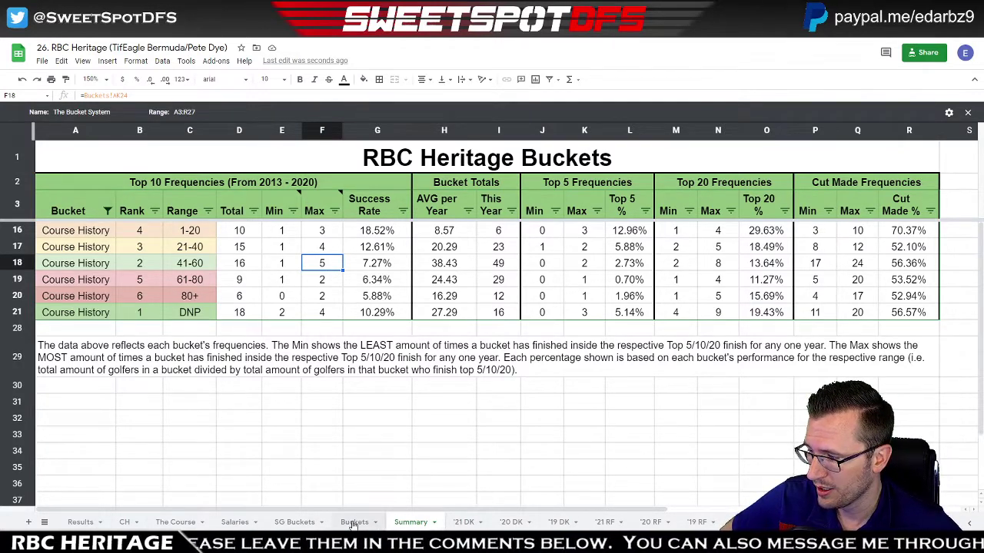
Sort the CH sheet's filtered players by Top 10s from Z to A.
left_click(125, 522)
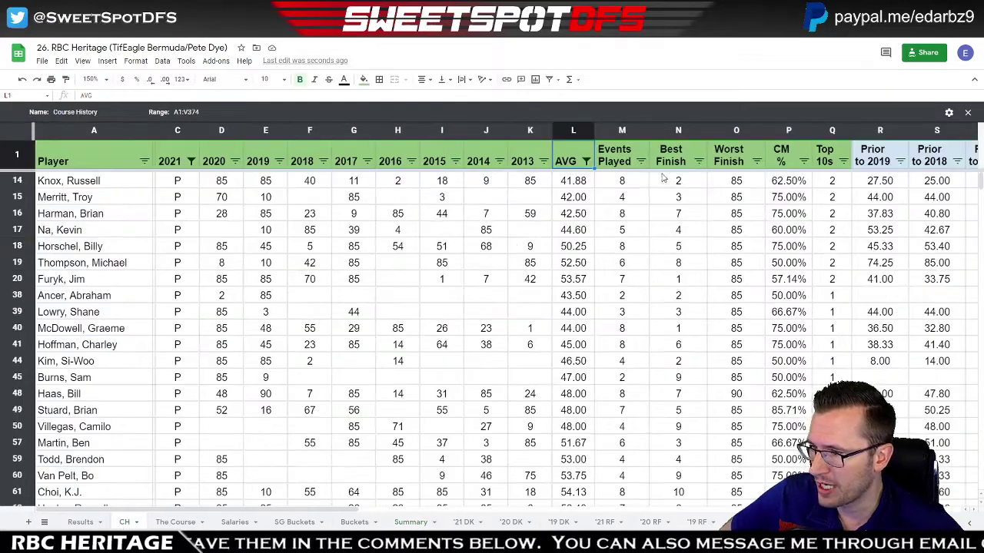
left_click(843, 162)
left_click(741, 197)
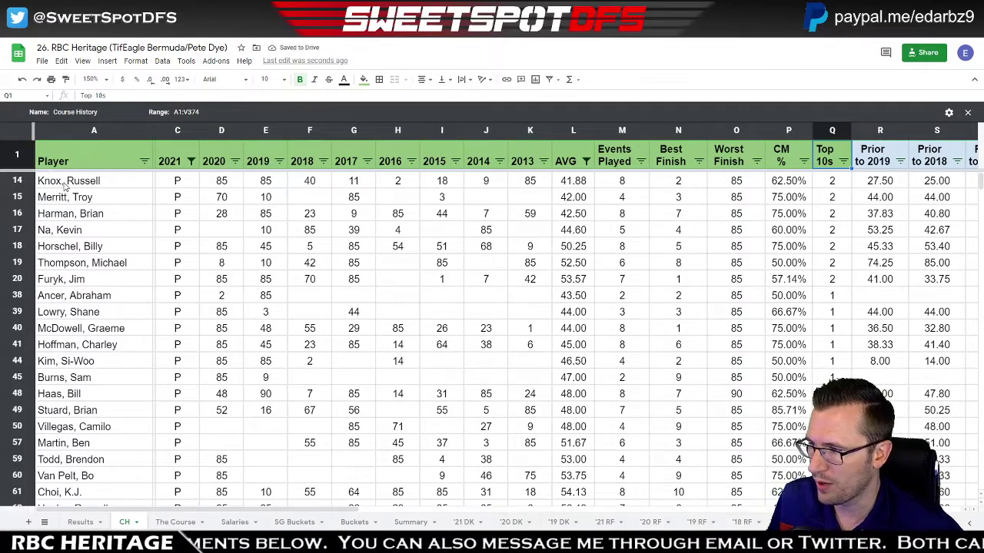
Highlight the rows of the players with two Top 10s, from Knox to Furyk, and review their CM % values.
left_click_drag(80, 185, 82, 285)
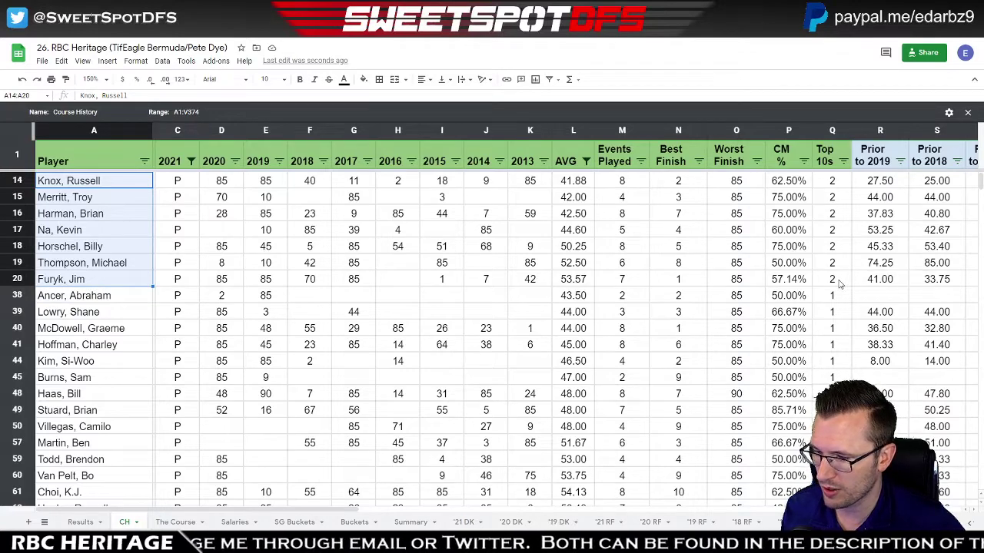
left_click_drag(840, 285, 839, 284)
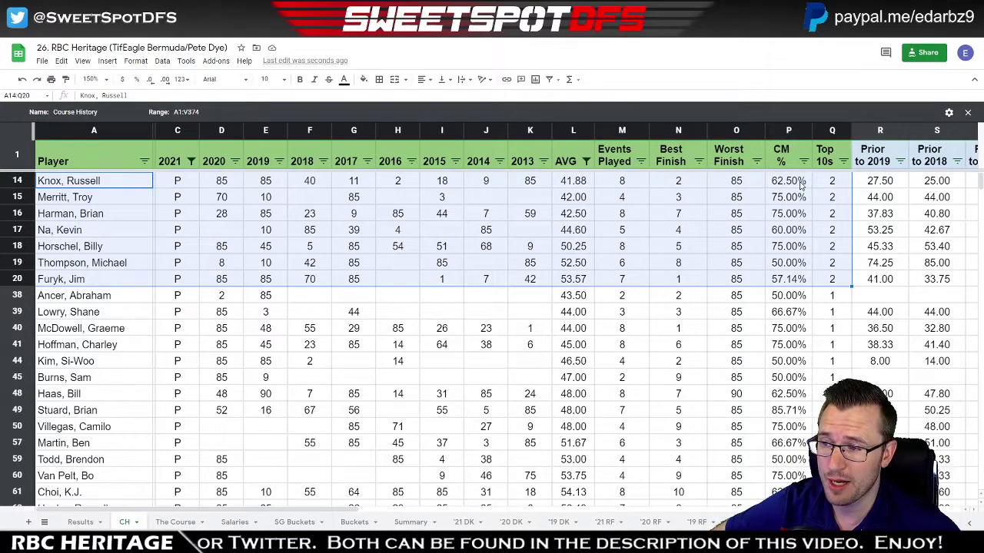
left_click_drag(802, 185, 791, 270)
left_click(788, 245)
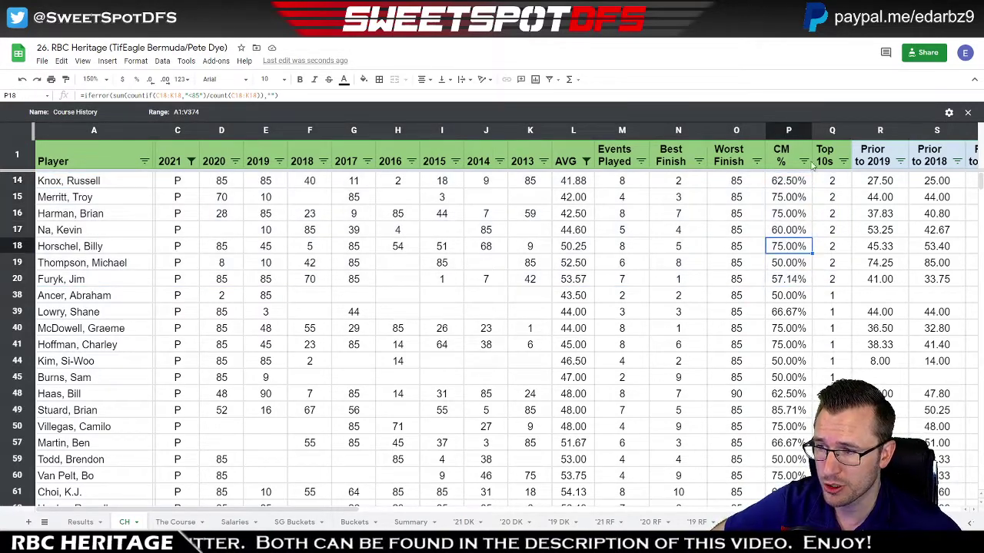
Sort the filtered players by CM % from Z to A and exclude those with 1 in Events Played.
left_click(803, 162)
left_click(755, 197)
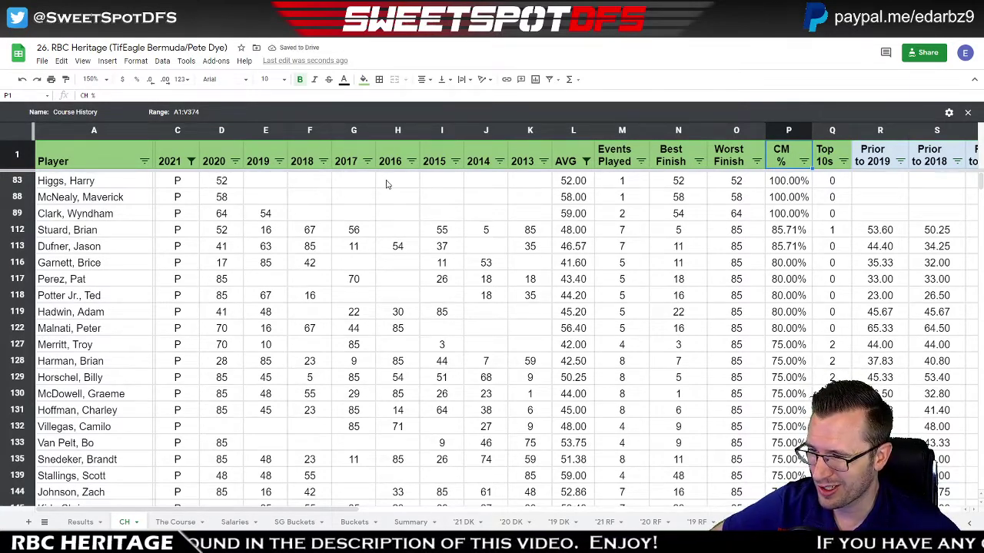
left_click(641, 162)
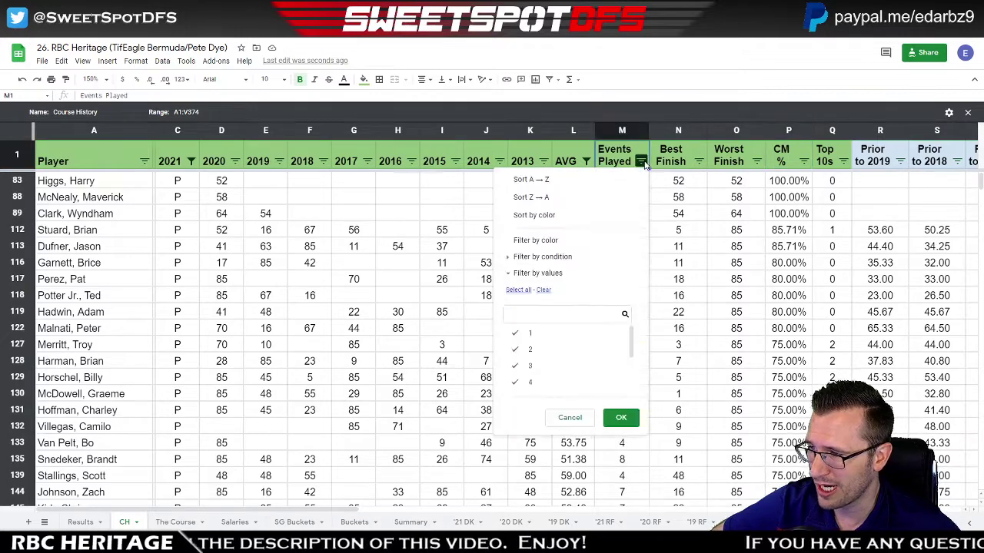
left_click(523, 333)
left_click(623, 419)
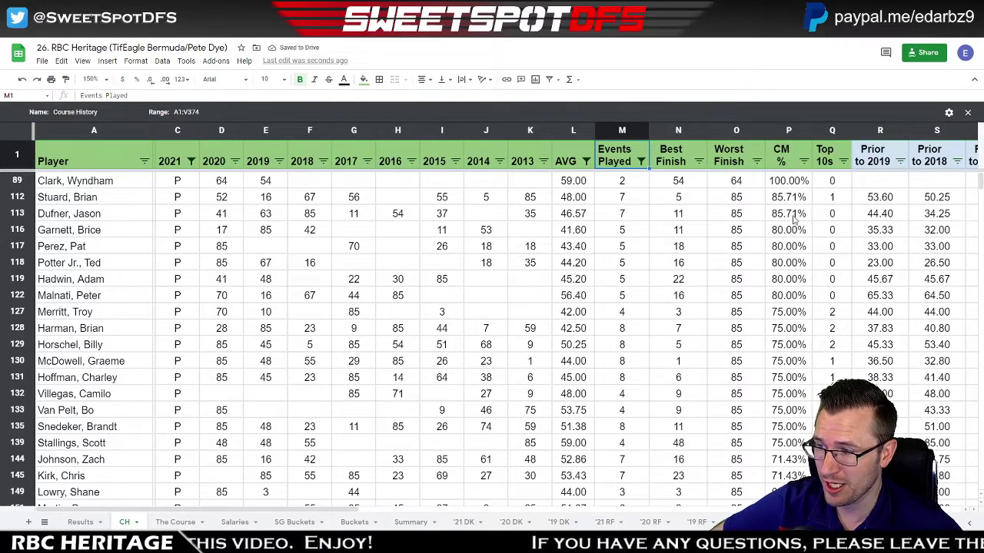
Look through the CM % ordering and highlight Clark's 2020 and 2019 finishes.
scroll(789, 269, "down", 5)
scroll(789, 269, "up", 5)
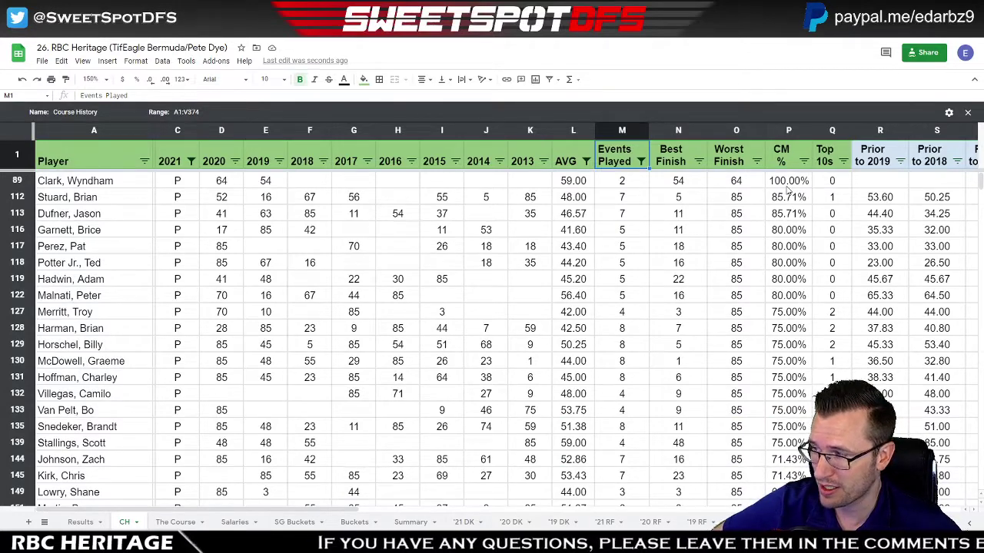
left_click_drag(214, 186, 279, 189)
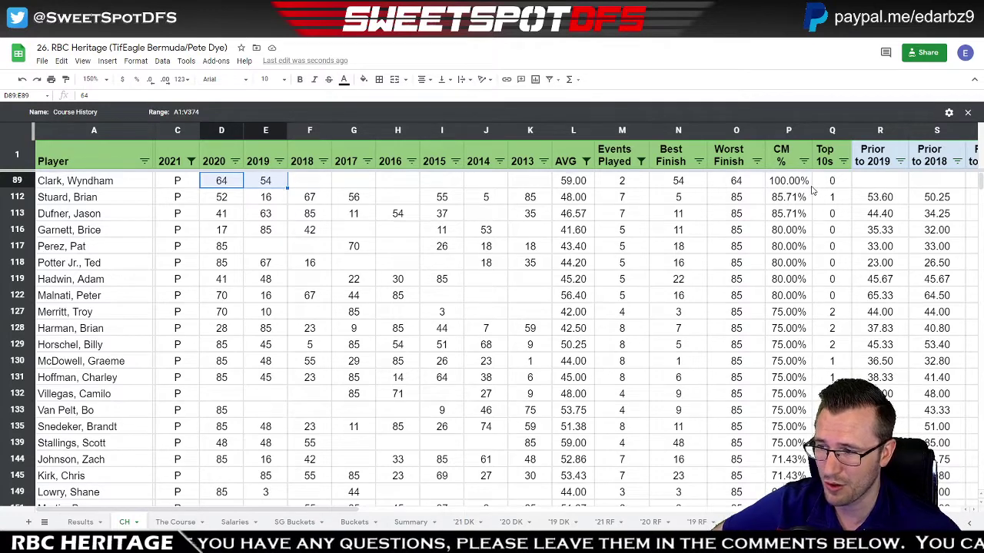
Include all Events Played values again and sort the players by AVG from A to Z.
left_click(640, 161)
left_click(525, 292)
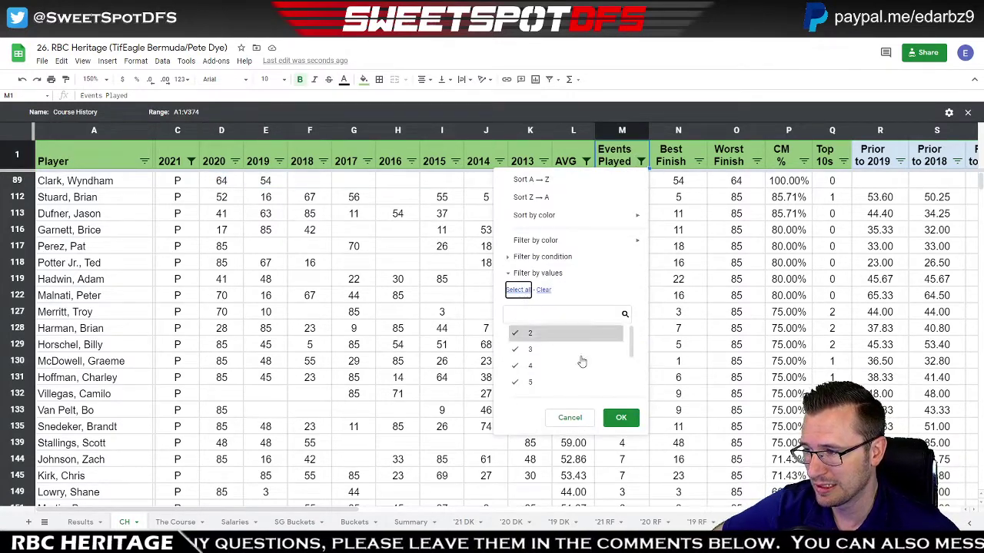
left_click(621, 417)
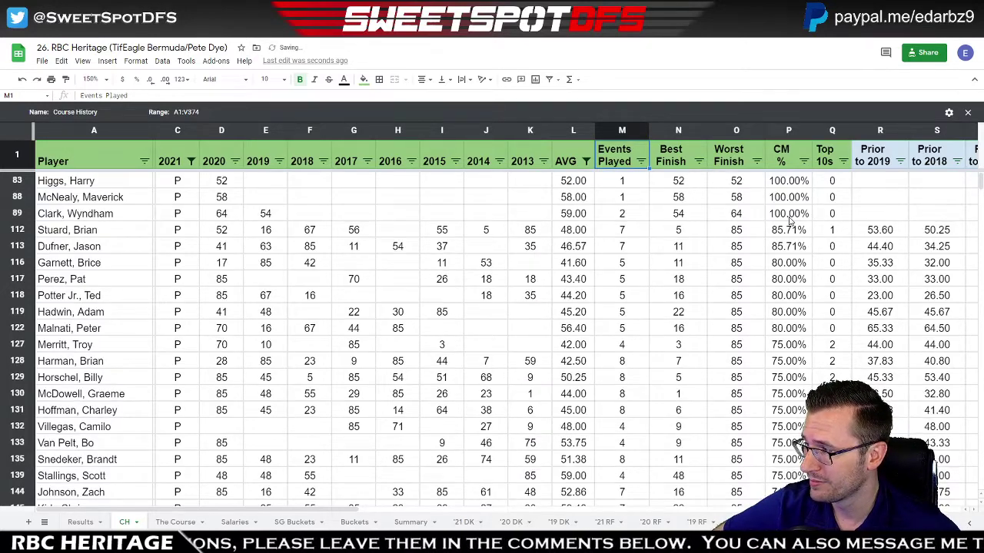
left_click(585, 162)
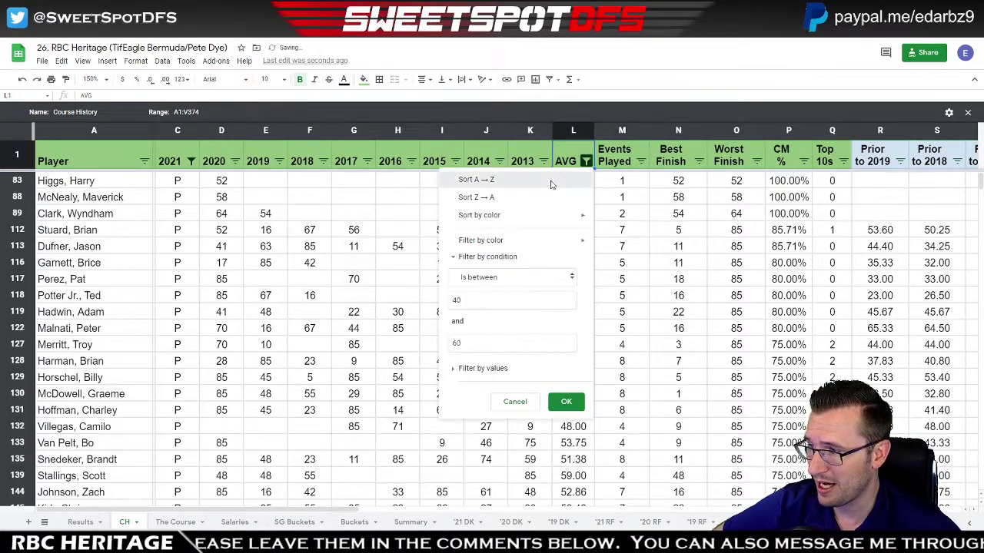
left_click(550, 180)
scroll(358, 222, "up", 3)
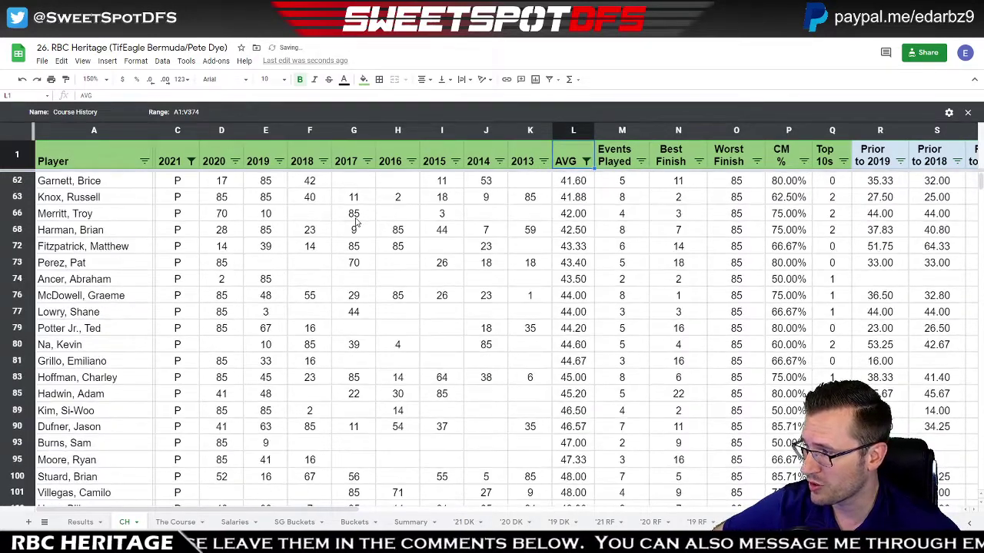
Highlight Knox, Harman, Fitzpatrick, Ancer and Hoffman together in the Player column while reviewing their course history.
left_click(97, 185)
left_click(97, 198)
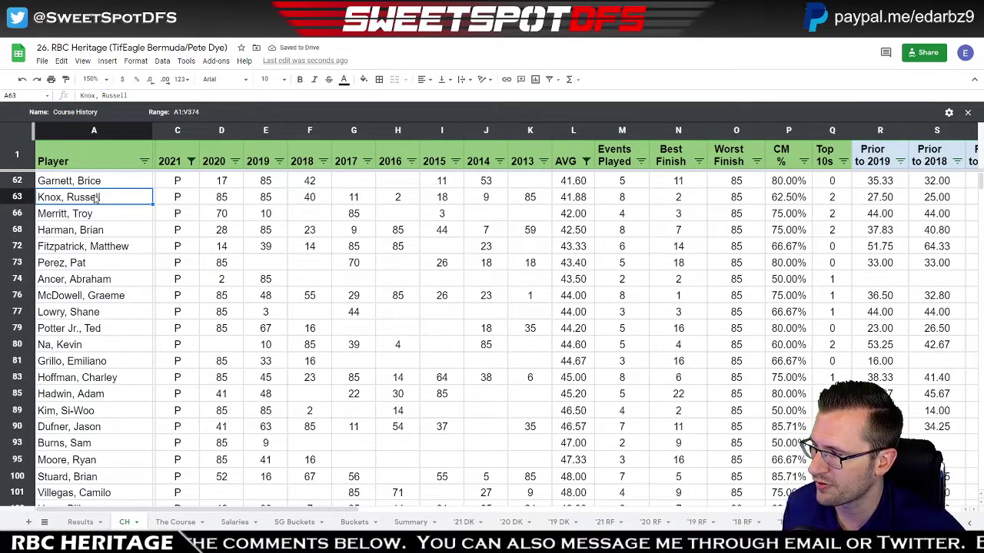
left_click(120, 233, "ctrl")
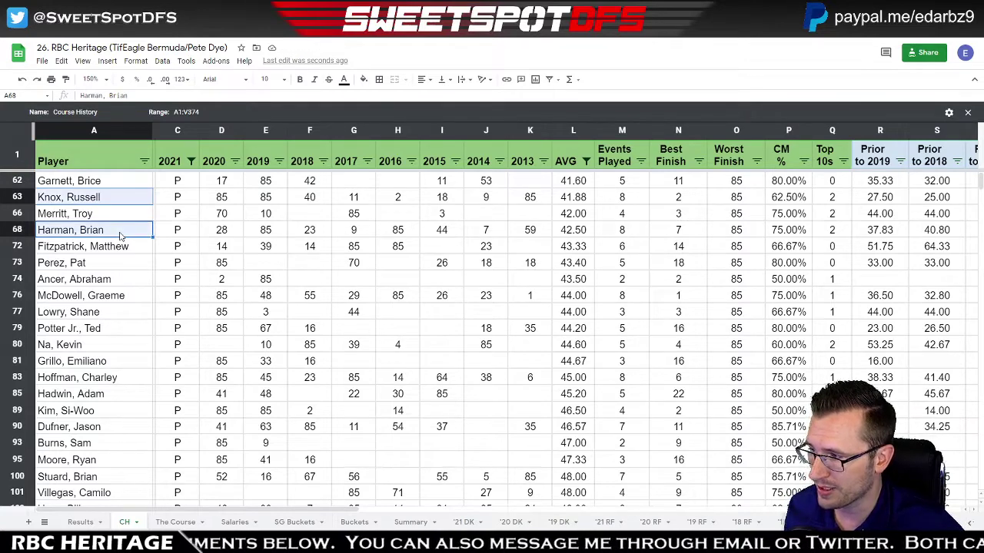
left_click(117, 252, "ctrl")
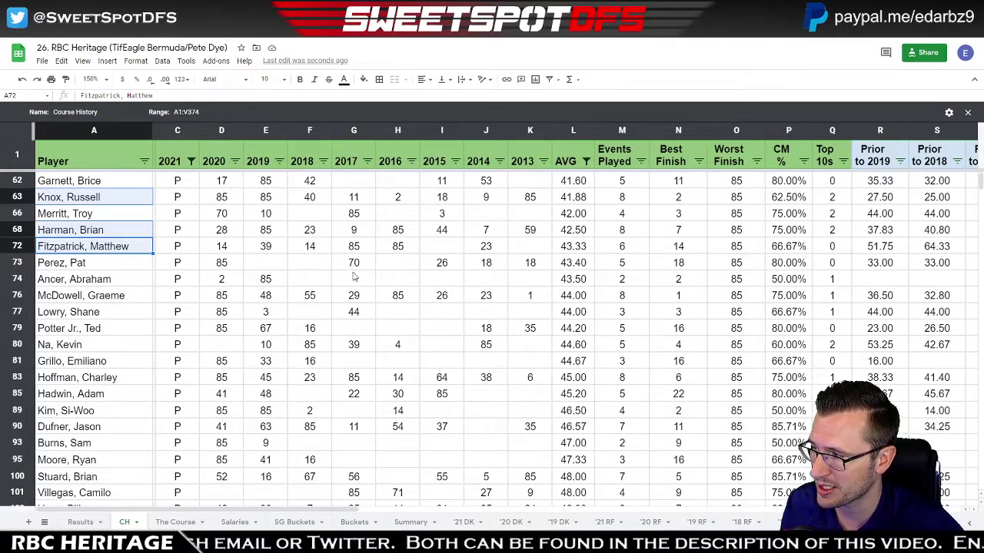
left_click(108, 279)
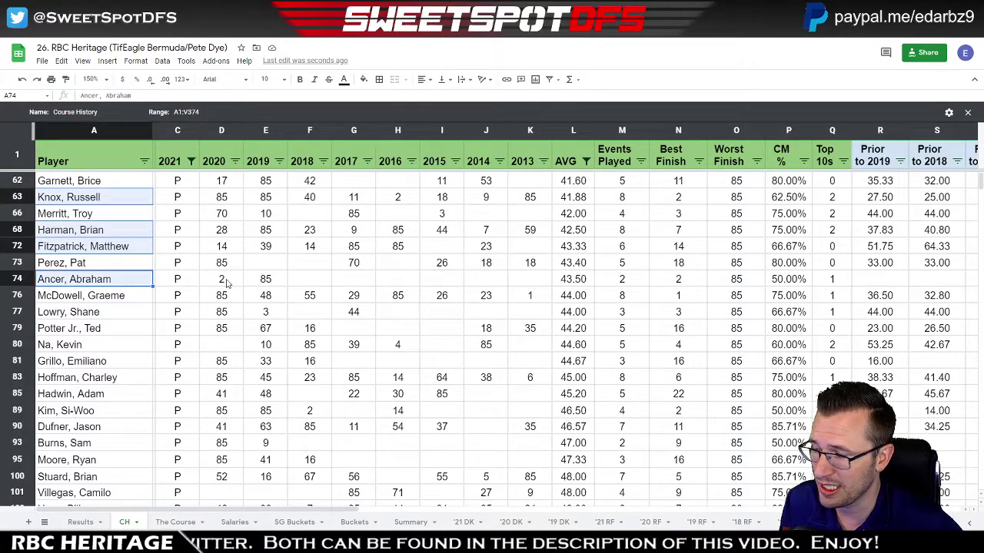
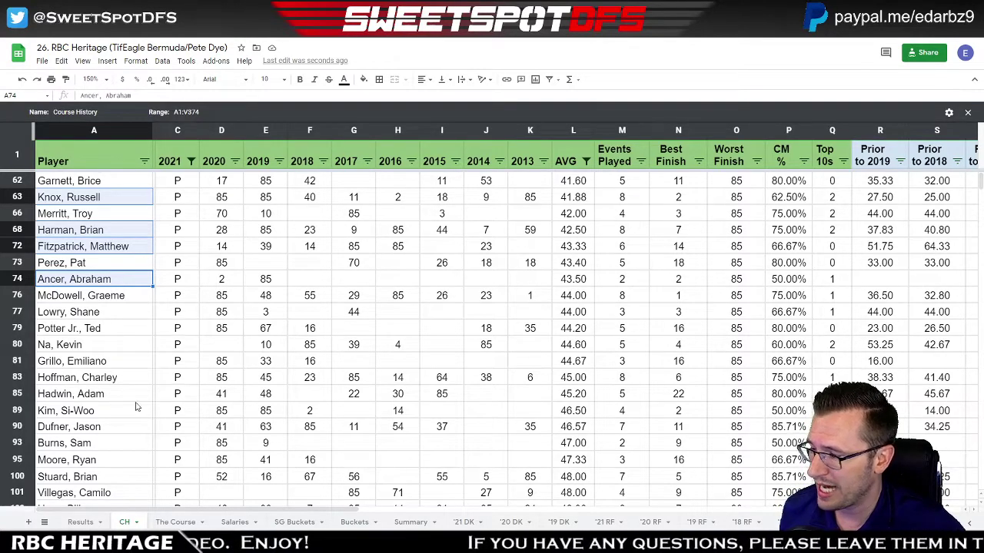
left_click(111, 380, "ctrl")
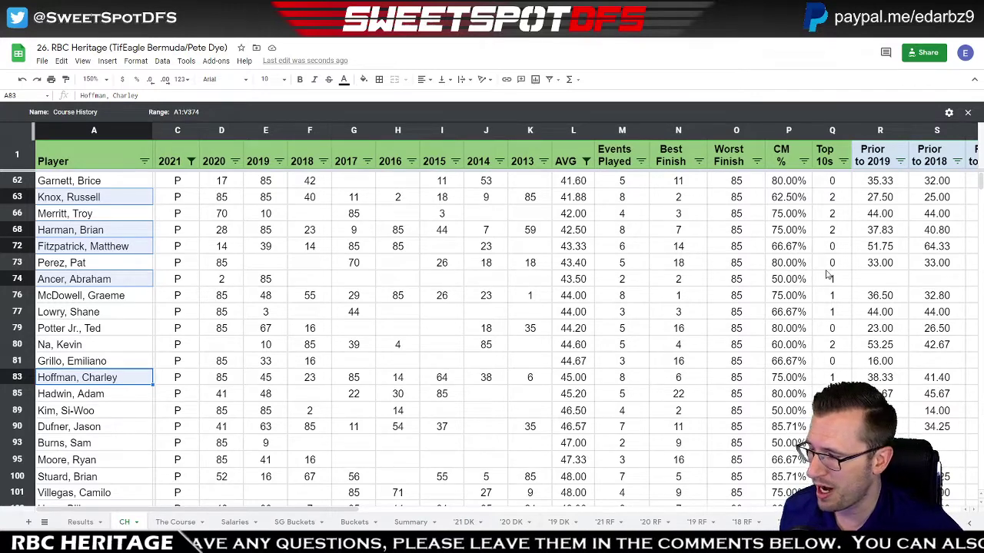
Check Knox's AVG, then review the remaining players in the 41-60 range, picking out Kirk.
left_click(570, 198)
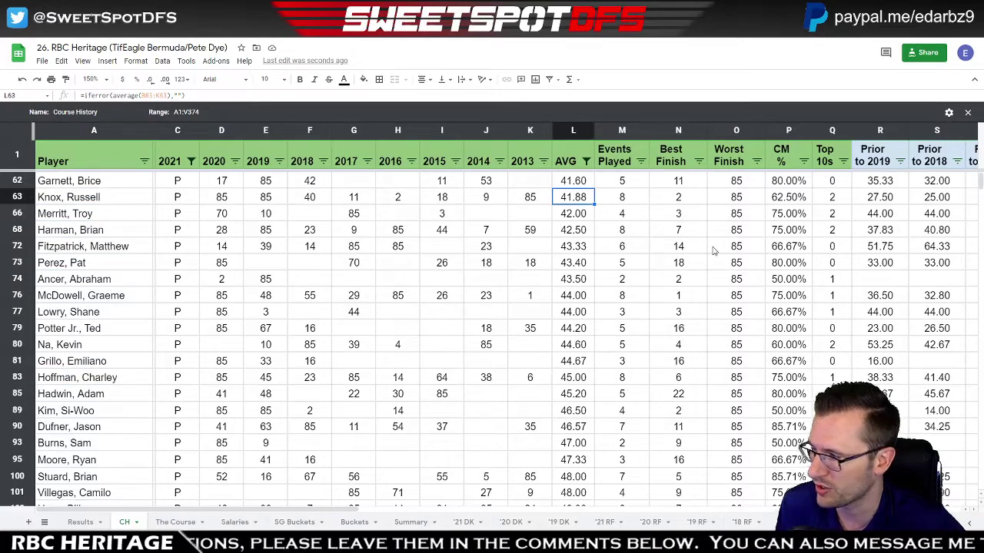
scroll(713, 250, "down", 8)
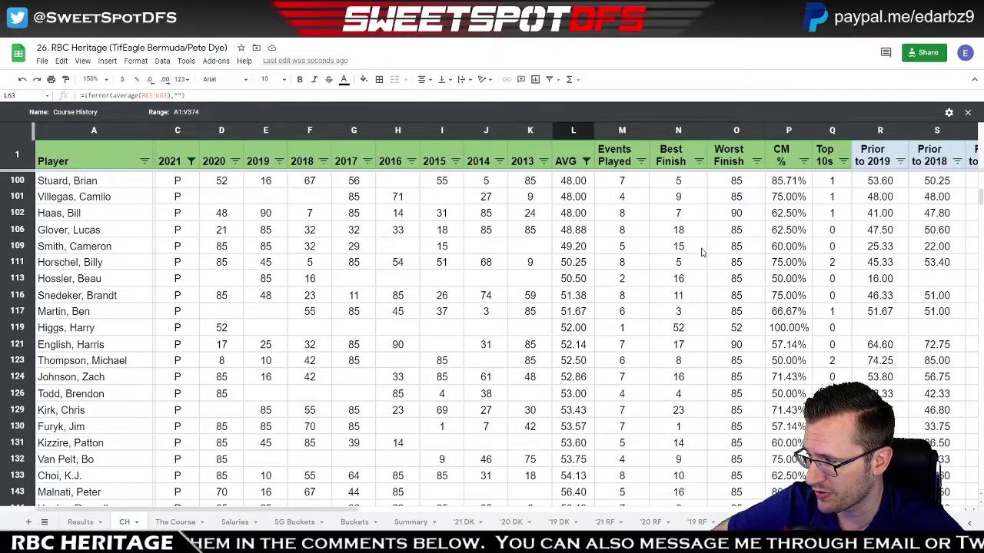
left_click(80, 411)
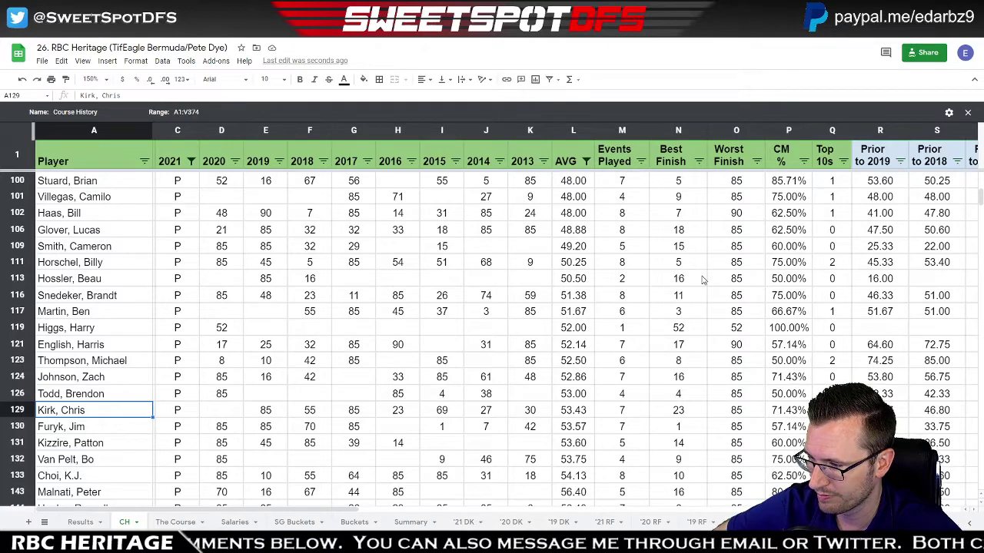
scroll(701, 281, "down", 5)
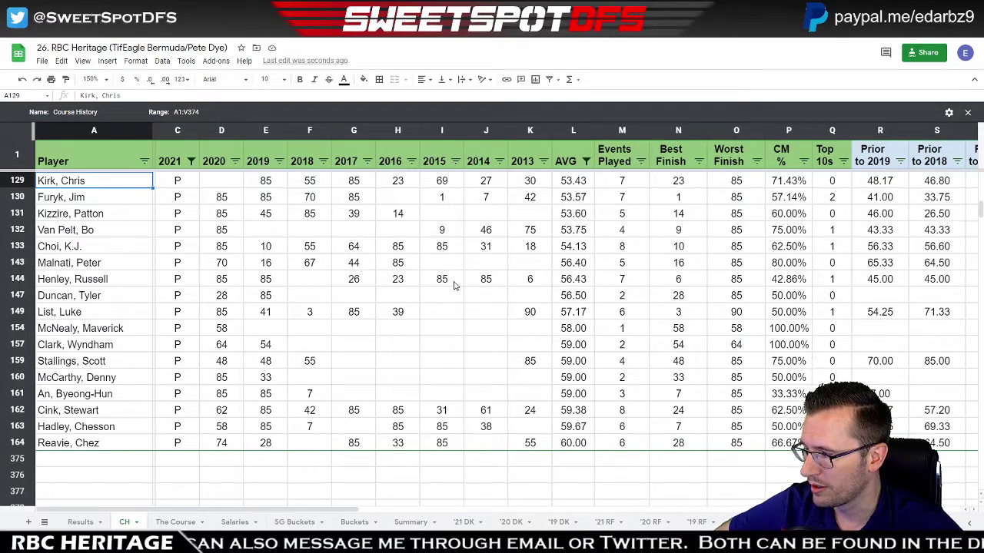
Highlight Henley's row and check his 2020, 2019 and 2013 finishes.
left_click(19, 279)
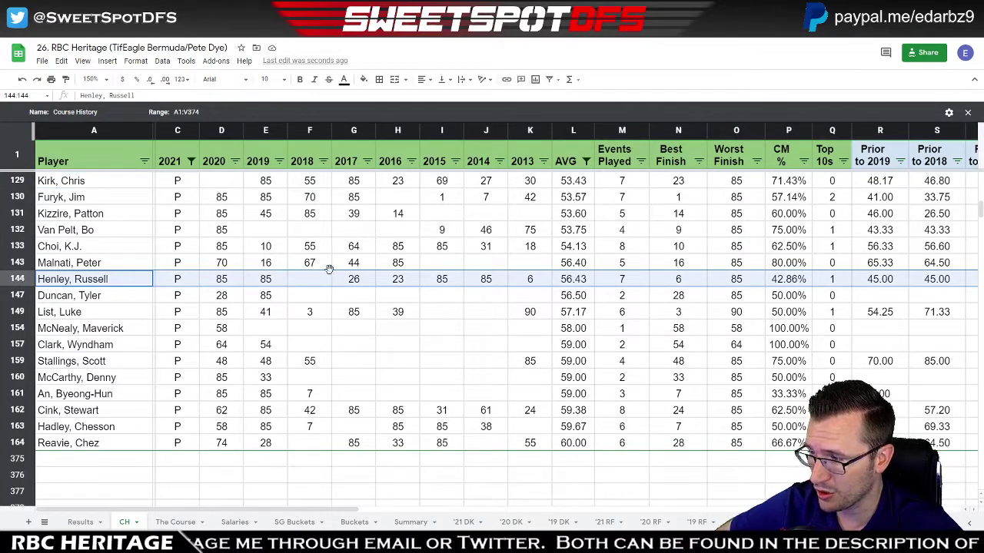
left_click_drag(227, 281, 265, 281)
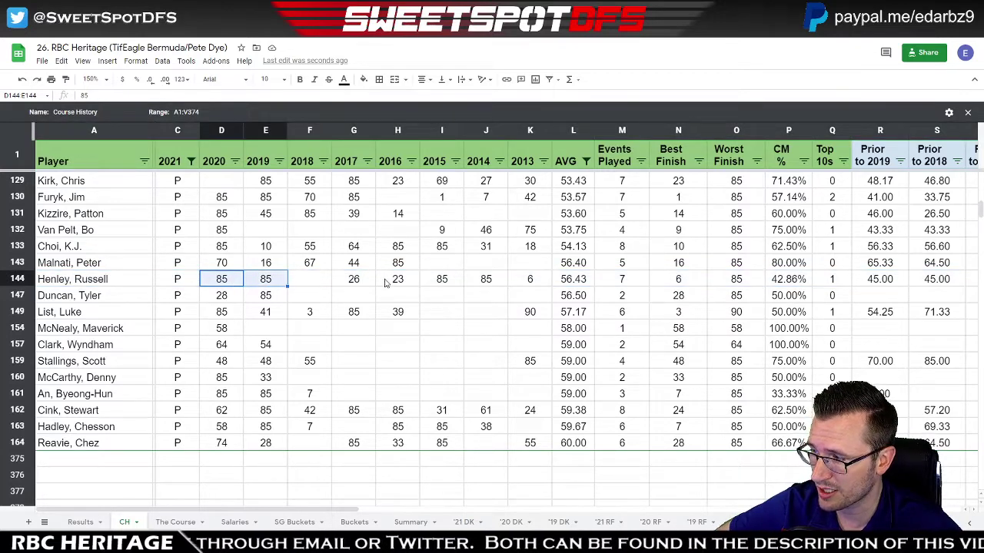
left_click(527, 281)
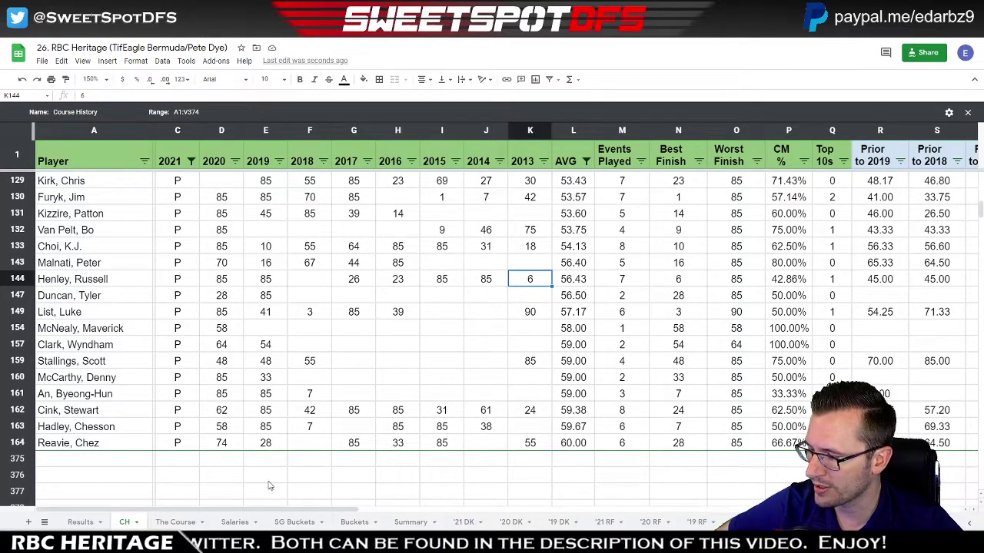
Check the course history ranks of the 1-20 and DNP ranges on the Summary sheet, and return to the CH sheet.
left_click(355, 523)
left_click(410, 522)
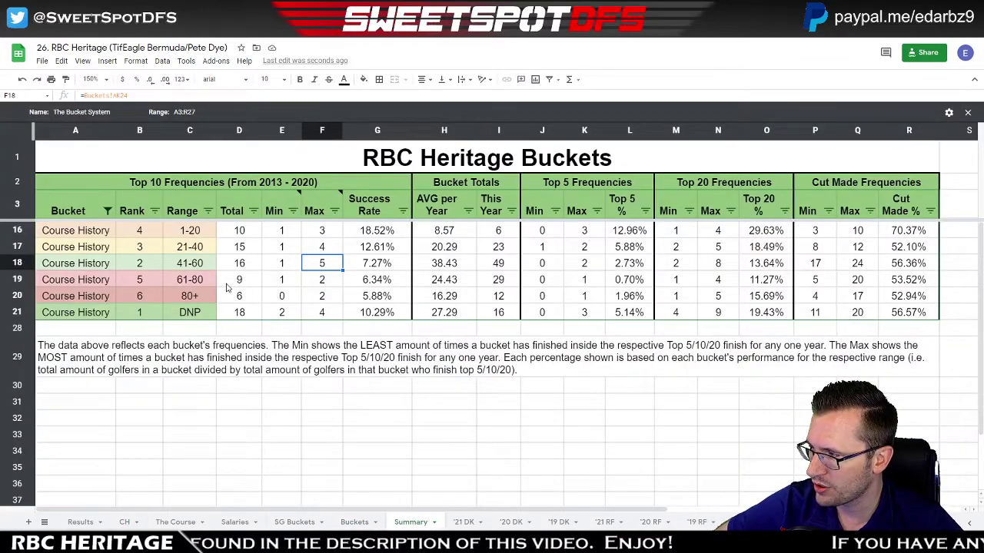
left_click(150, 232)
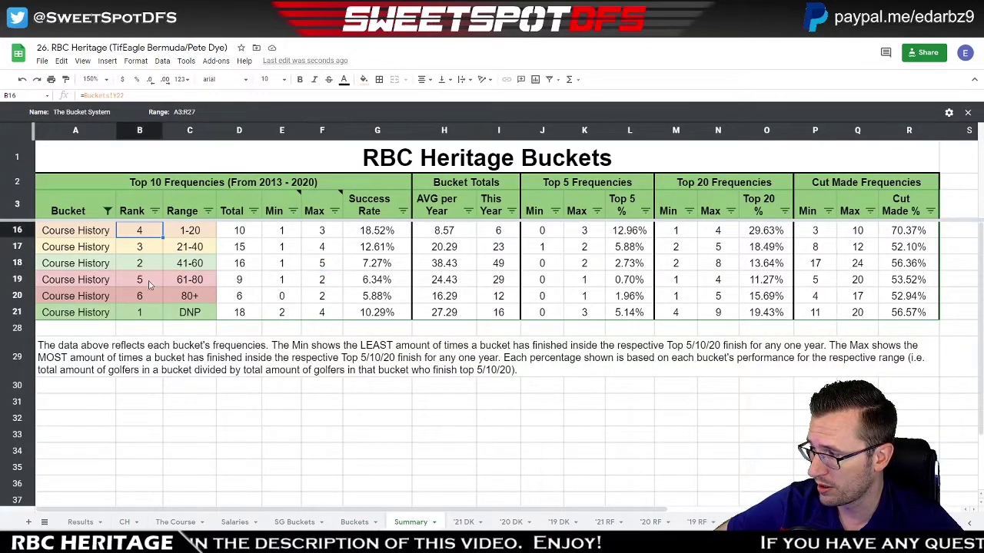
left_click(146, 317)
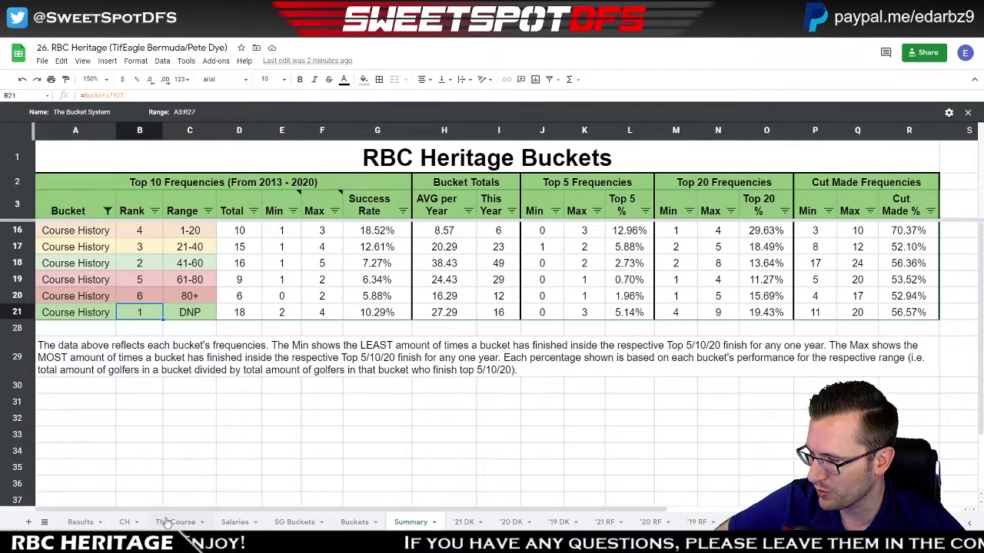
left_click(133, 523)
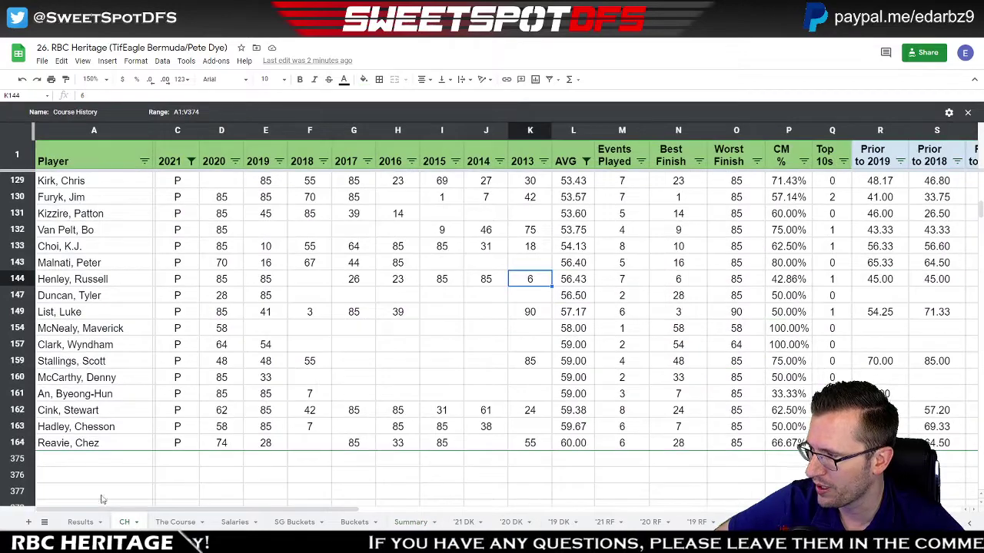
Filter the 2021 column to blanks only and set the filter back to P only.
left_click(191, 160)
left_click(77, 333)
left_click(86, 349)
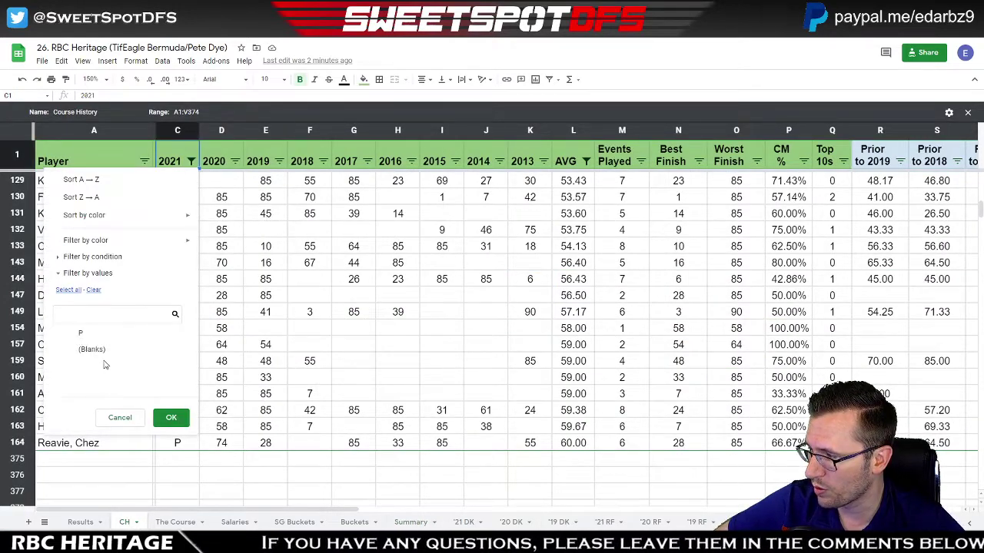
left_click(169, 417)
scroll(196, 231, "up", 5)
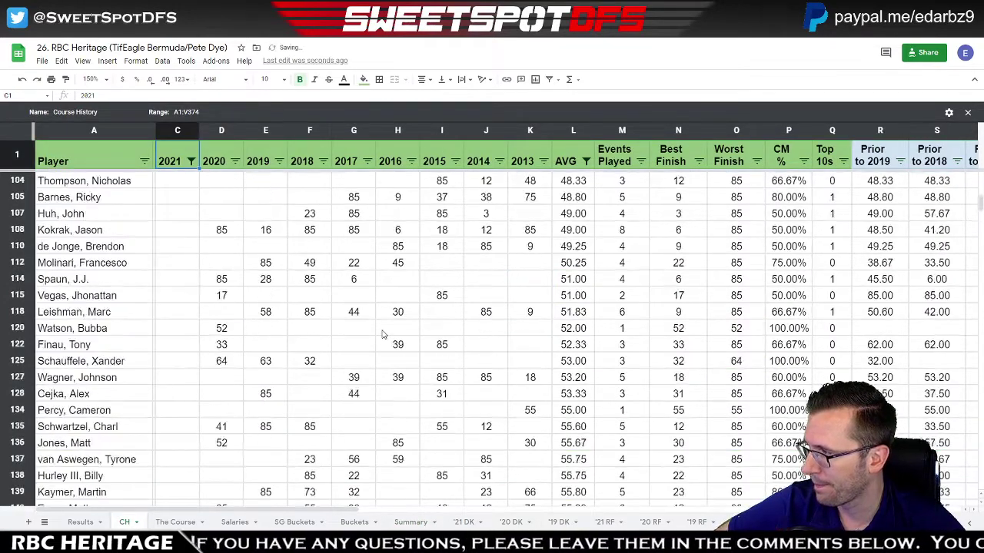
left_click(191, 160)
left_click(86, 349)
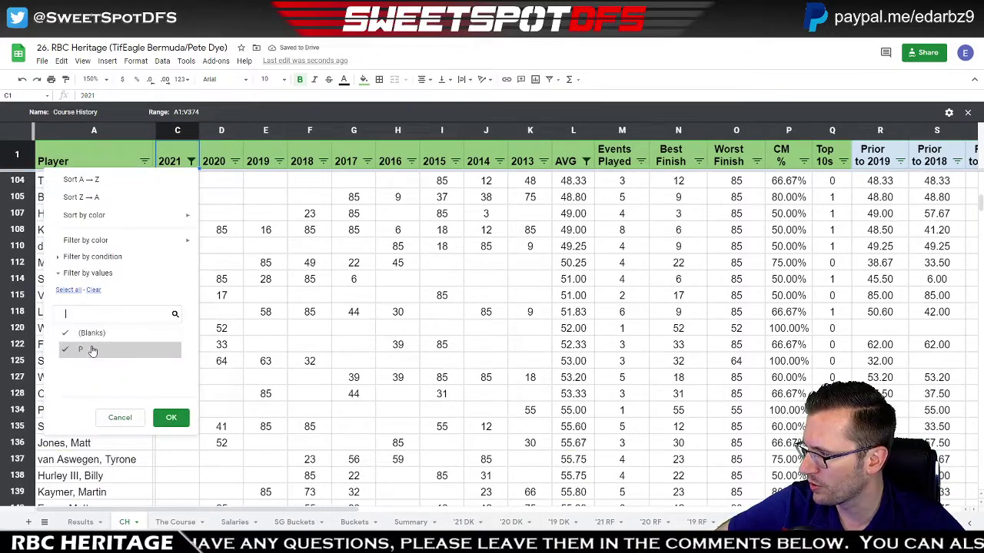
left_click(77, 333)
left_click(170, 417)
scroll(564, 207, "up", 3)
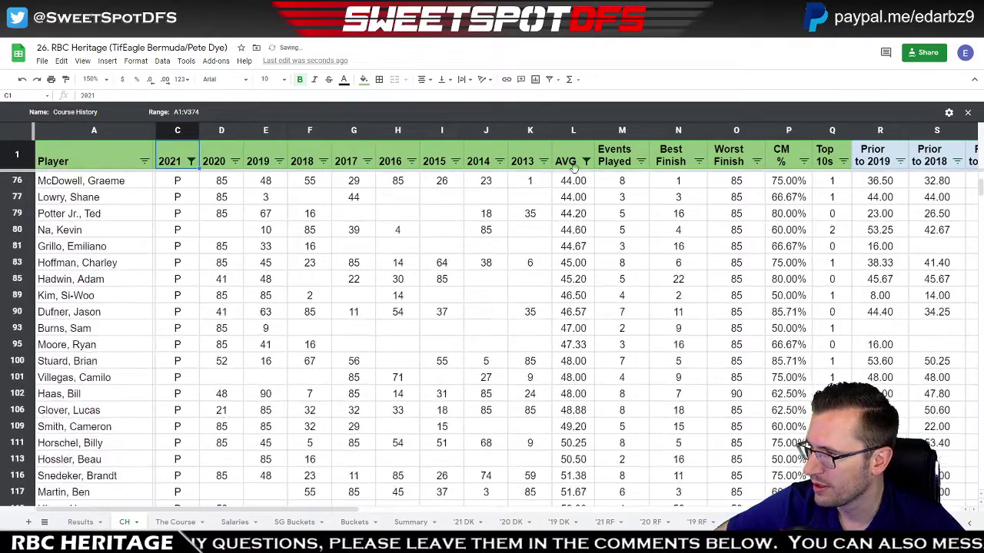
Change the AVG column's filter condition to Is empty to list the golfers without course history.
left_click(586, 161)
left_click(503, 278)
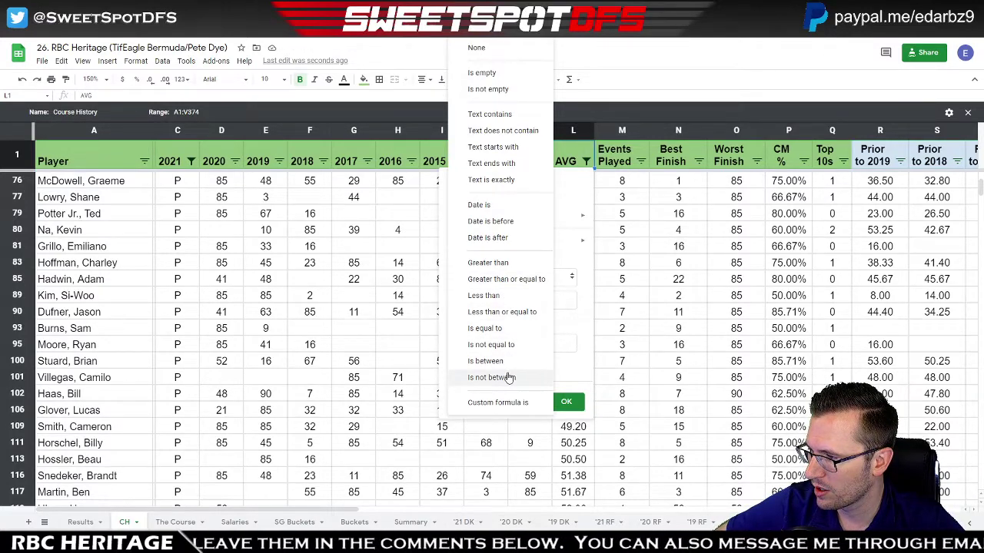
left_click(482, 72)
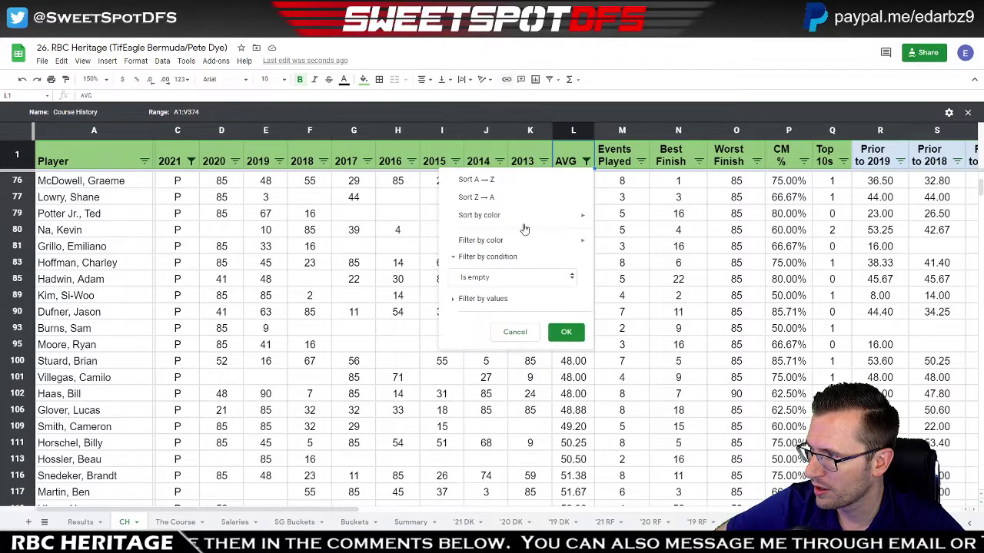
left_click(567, 333)
Highlight Davis and Ghim in the list, and sort the golfers by Player from A to Z.
left_click(86, 188)
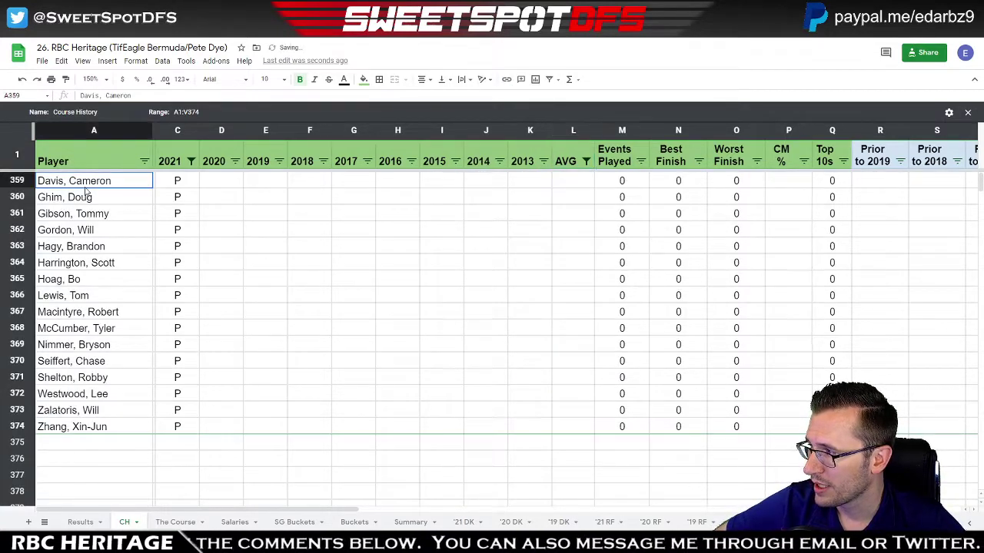
left_click(87, 206, "shift")
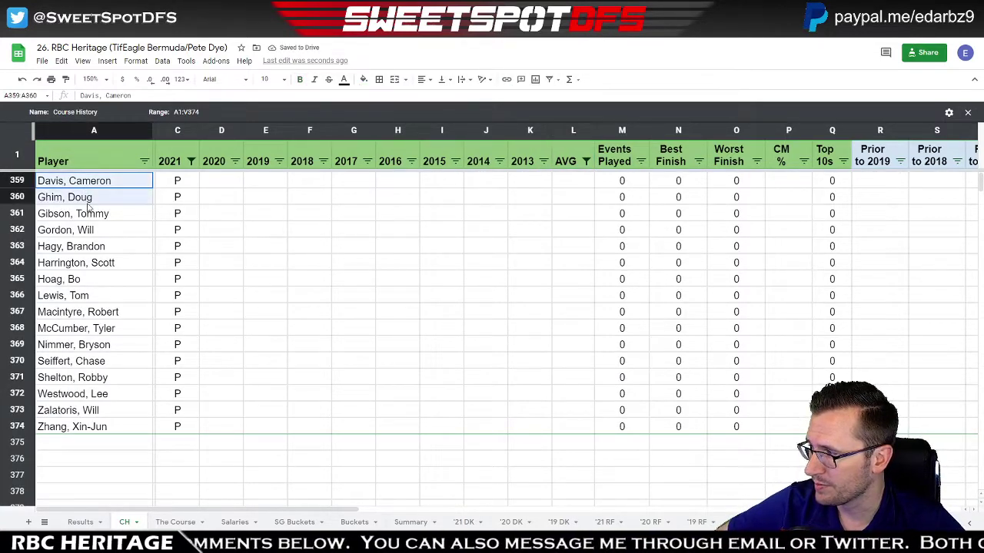
left_click(144, 161)
left_click(172, 182)
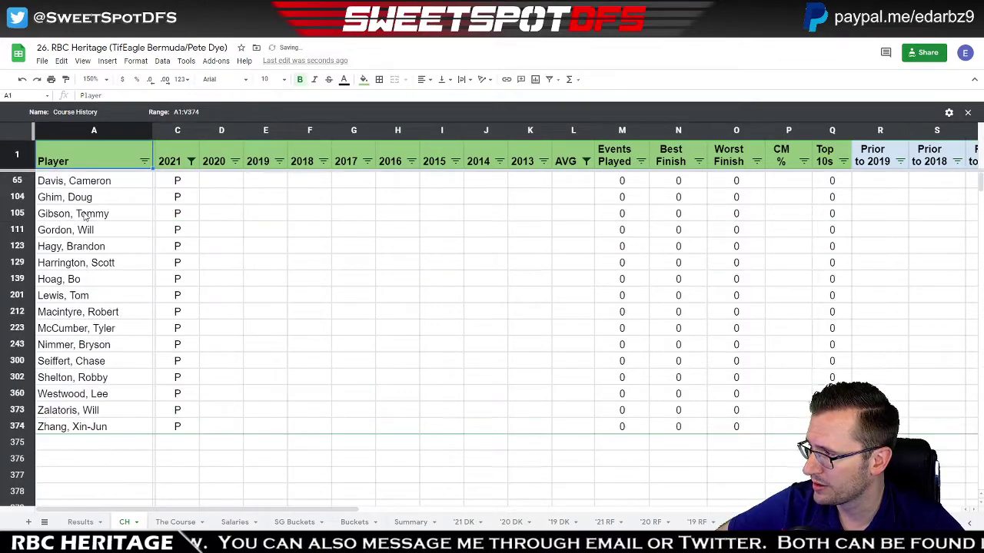
Select the player cells in rows 65, 104, 111, 201, 212, 300, 360 and 373 of the CH sheet together.
left_click(97, 185)
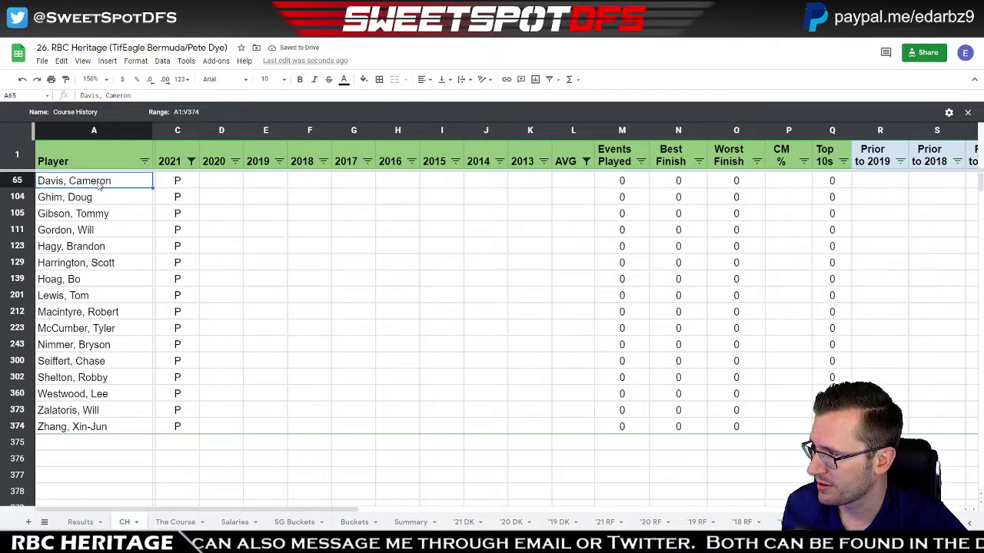
left_click(96, 233, "ctrl")
left_click(106, 203, "ctrl")
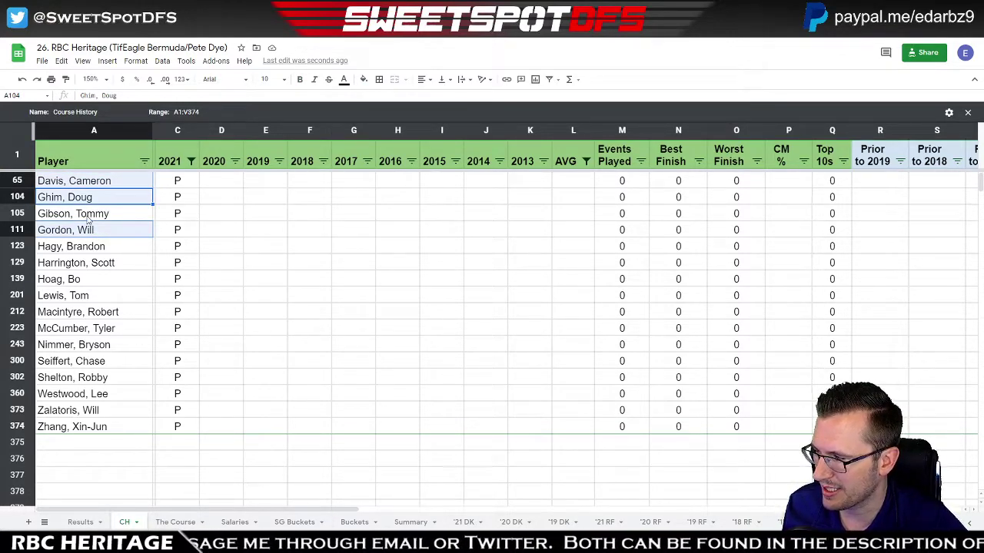
left_click(119, 298, "ctrl")
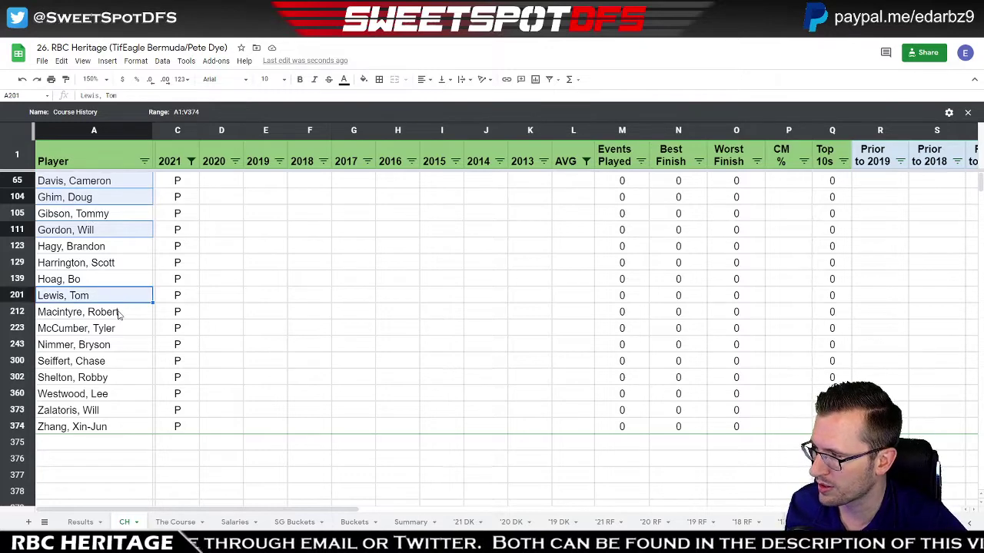
left_click(119, 314, "ctrl")
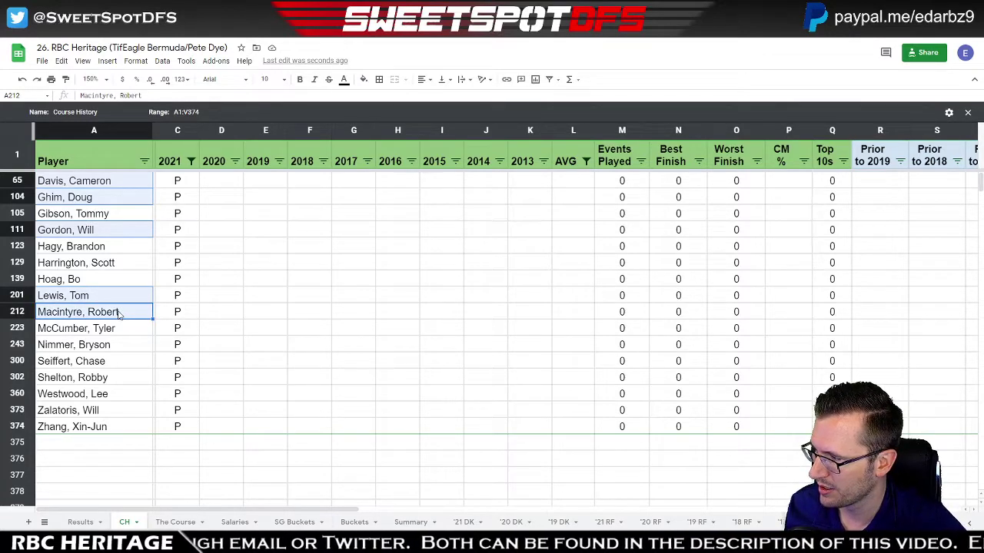
left_click(110, 363, "ctrl")
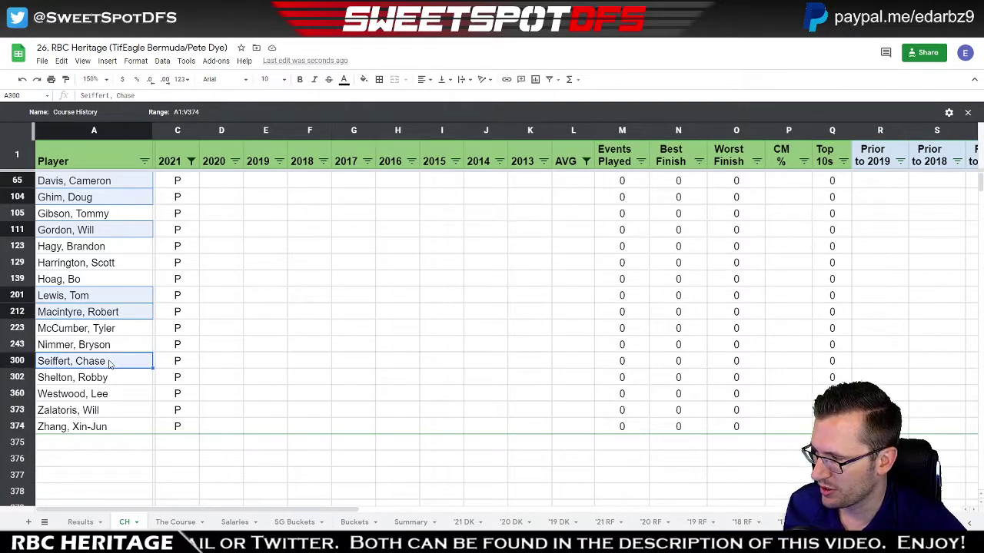
left_click(109, 395, "ctrl")
left_click(110, 415, "ctrl")
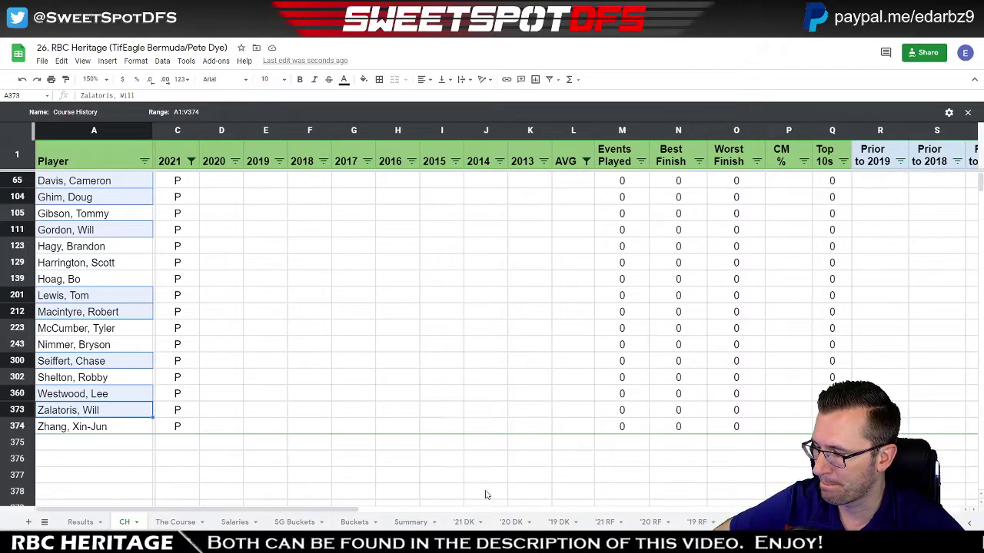
Examine the Course History DNP row on the Summary sheet, covering its top 10 minimum and maximum, success rate and bucket totals.
left_click(415, 522)
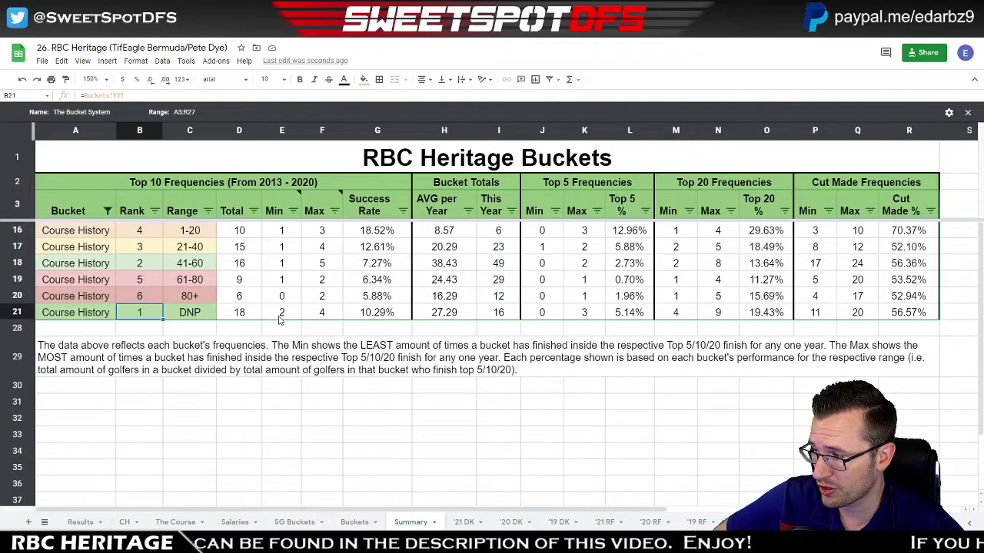
left_click(280, 320)
left_click(323, 322)
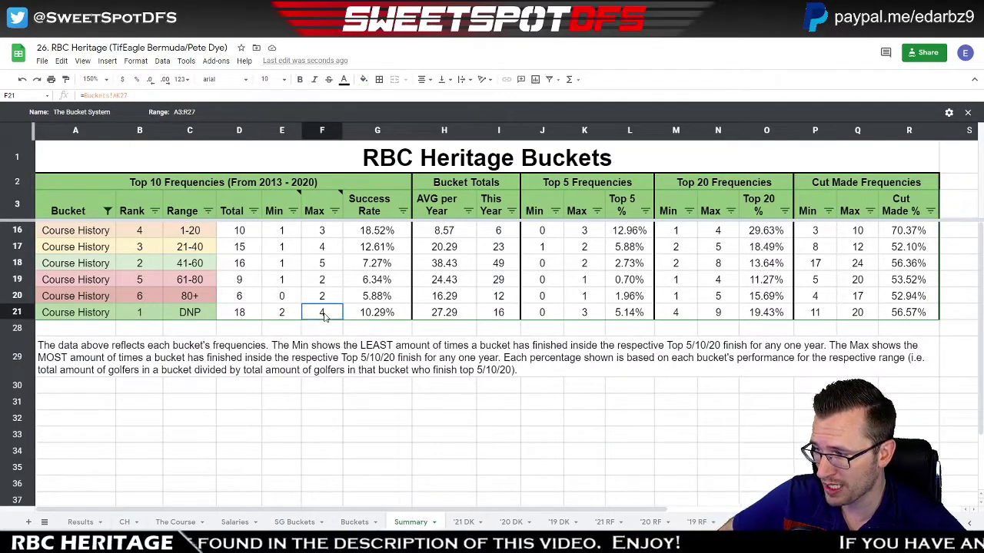
left_click(449, 322)
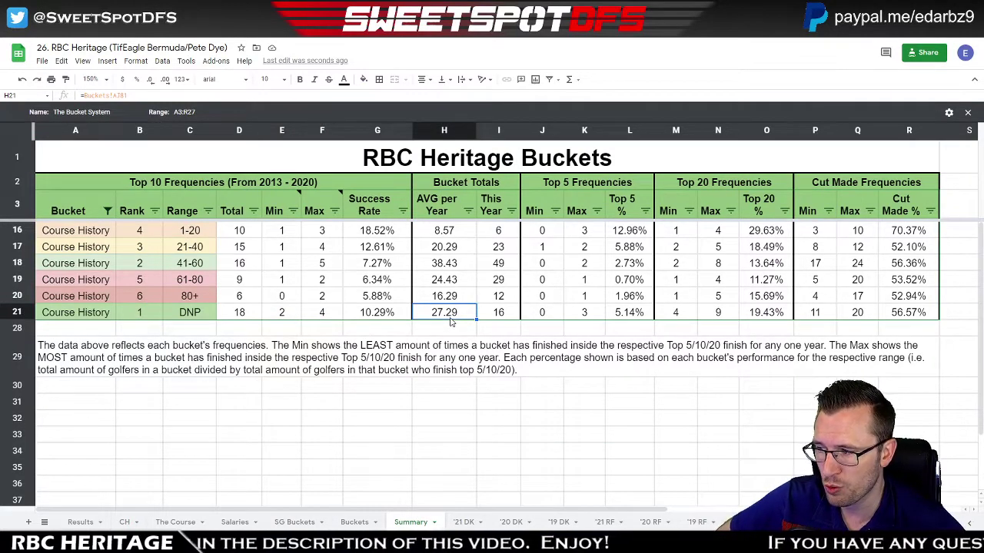
left_click(505, 313)
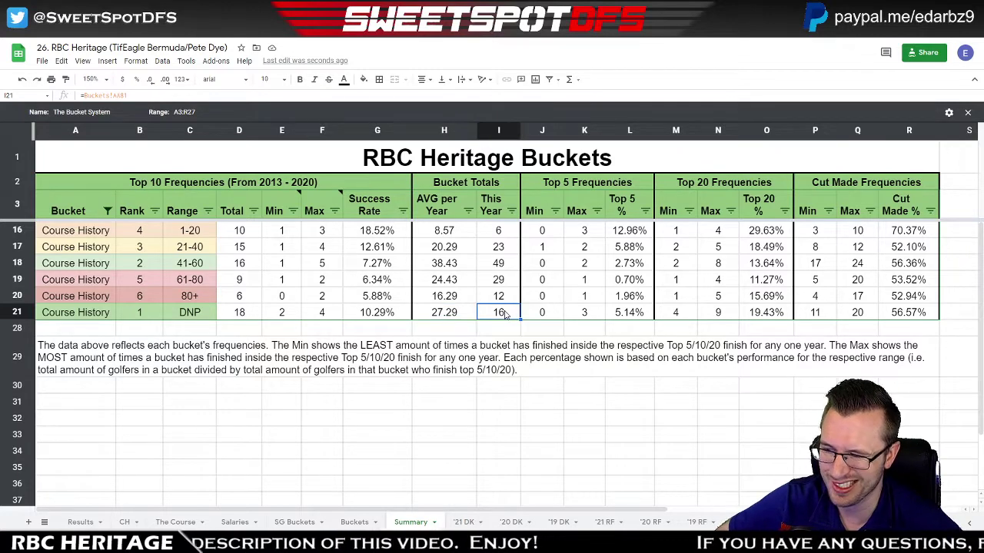
left_click(290, 315)
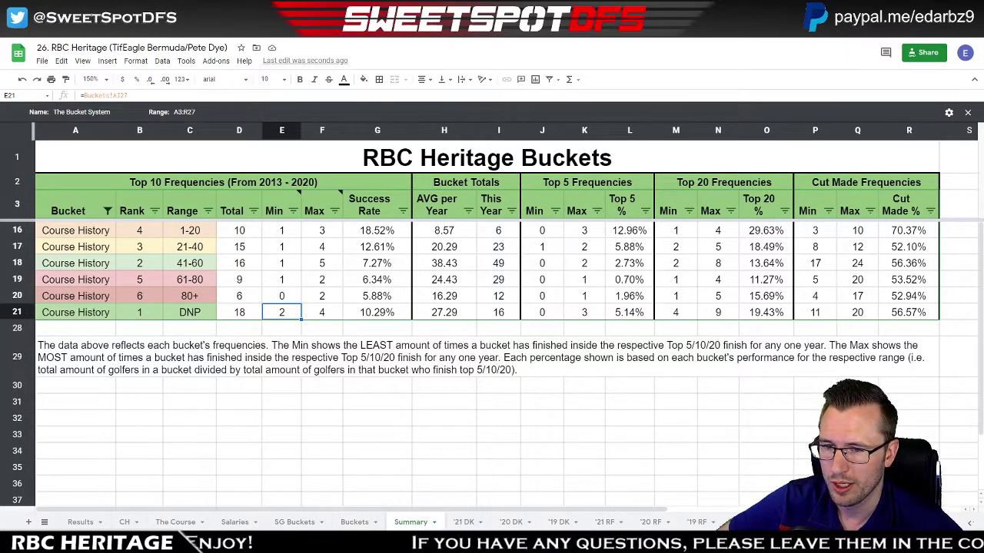
left_click(507, 315)
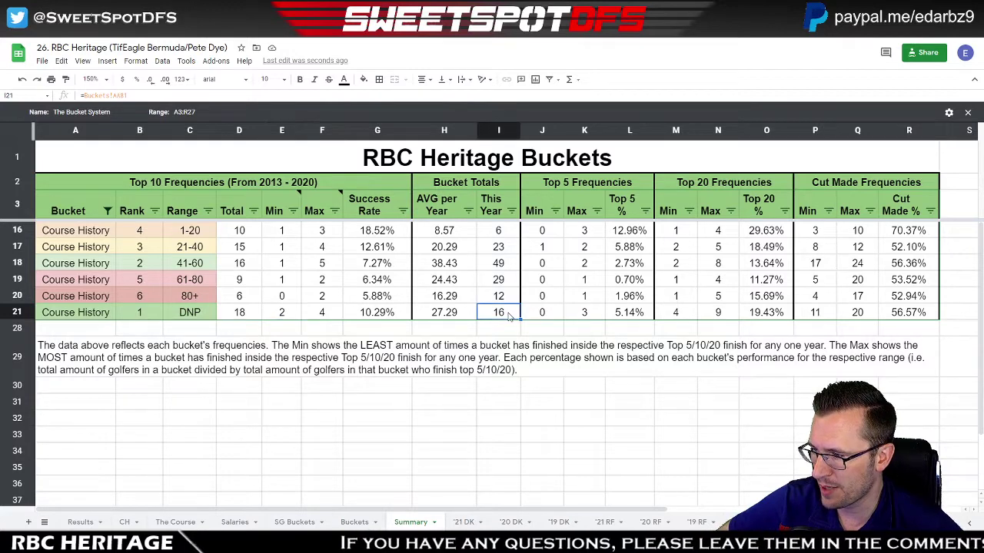
left_click(378, 314)
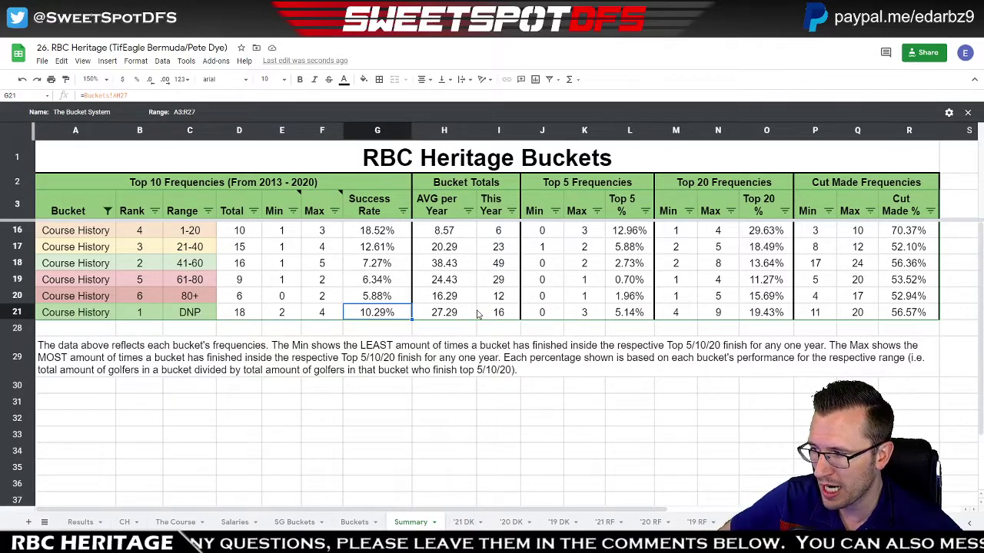
Filter the AVG column on the CH sheet to values between 20 and 40.
left_click(126, 523)
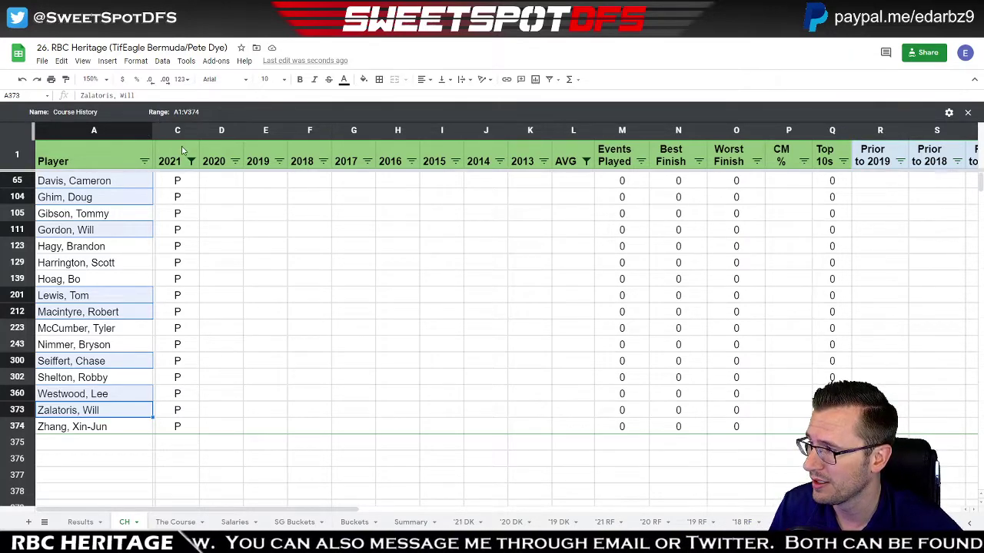
left_click(586, 162)
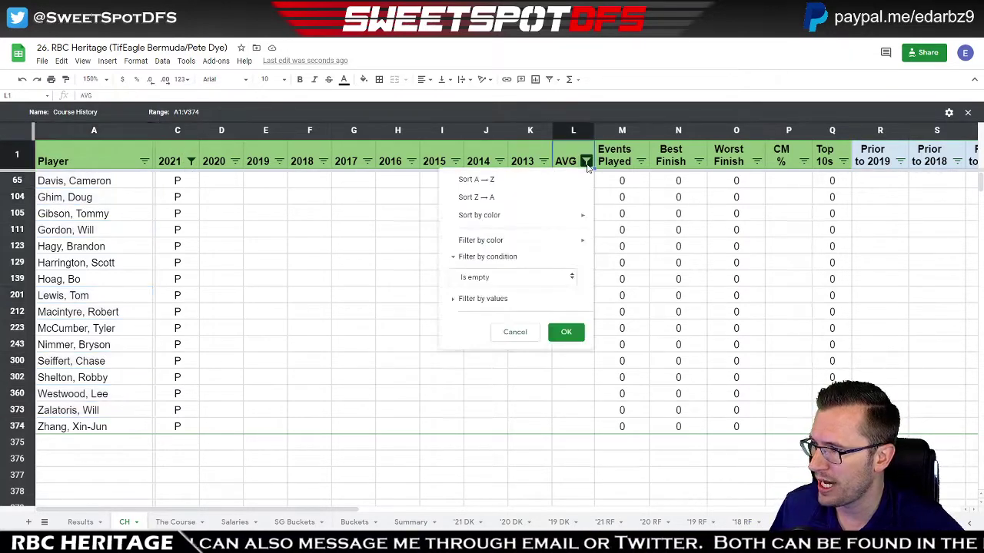
left_click(498, 278)
scroll(508, 388, "down", 2)
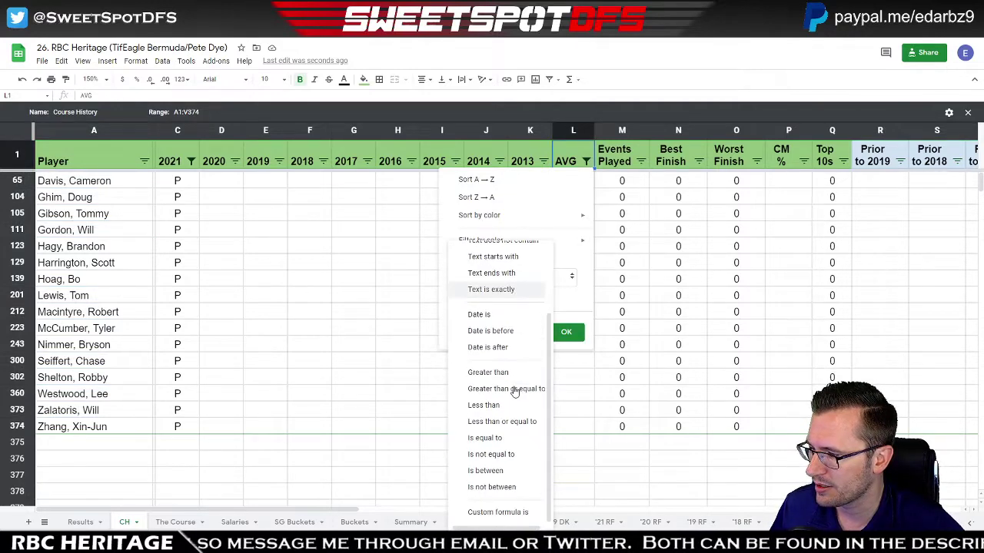
left_click(488, 472)
left_click(507, 300)
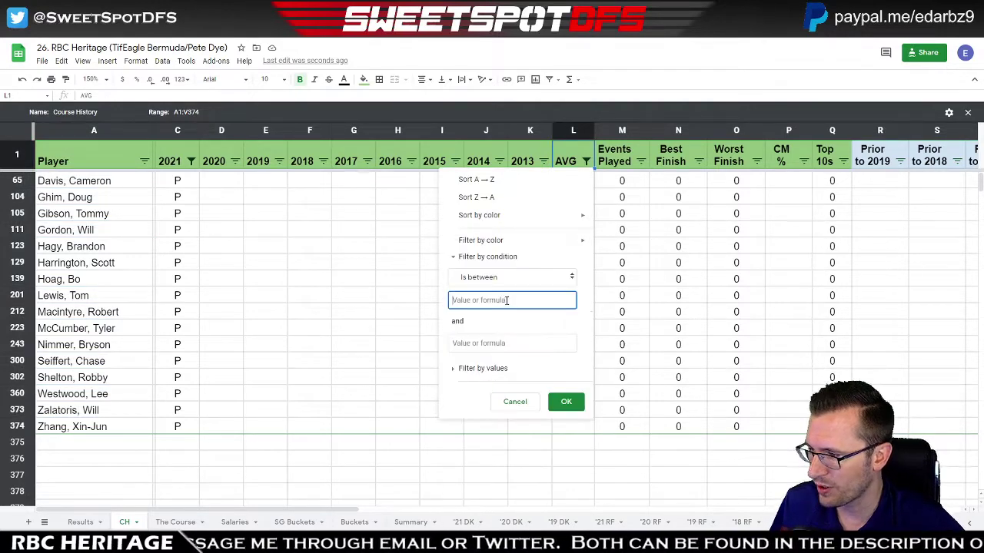
type("50")
key("Tab")
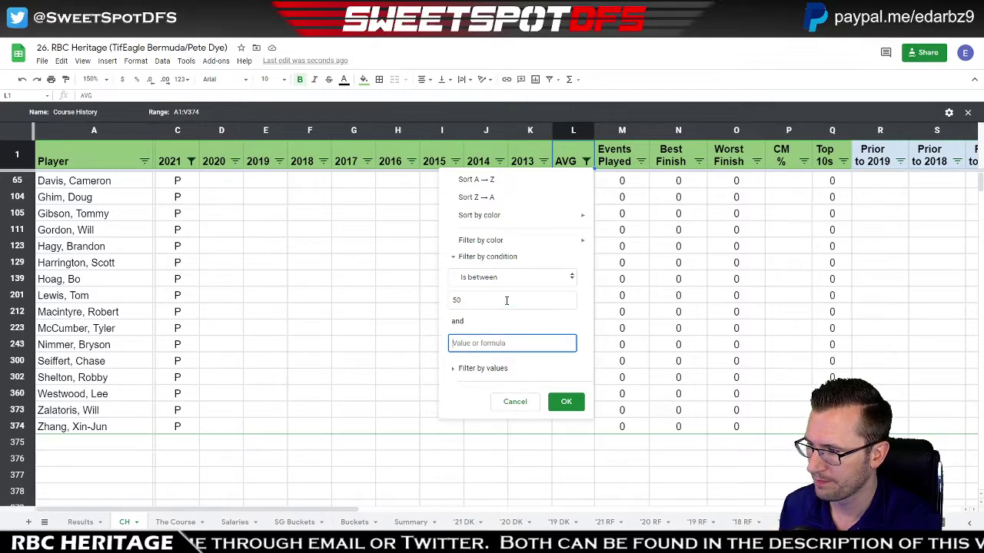
type("4")
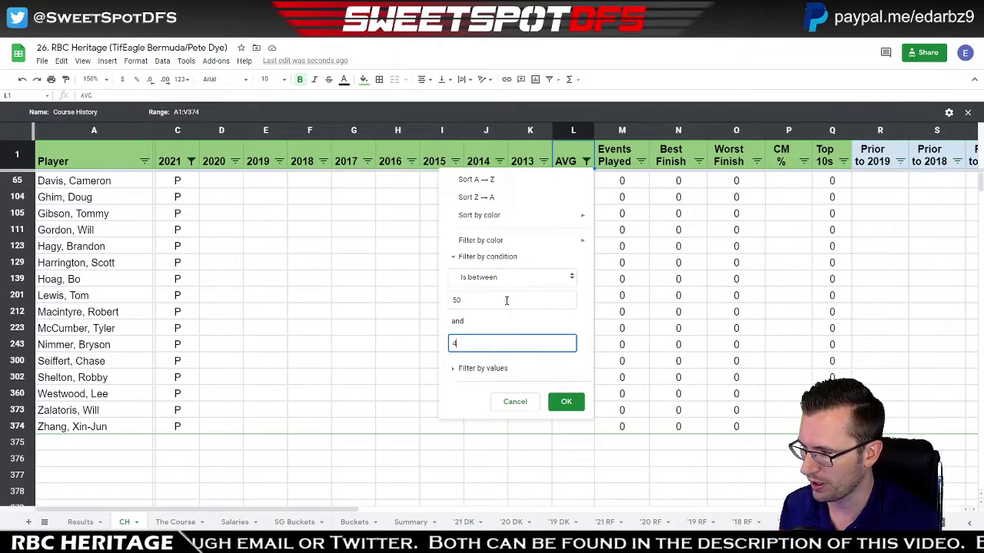
type("0")
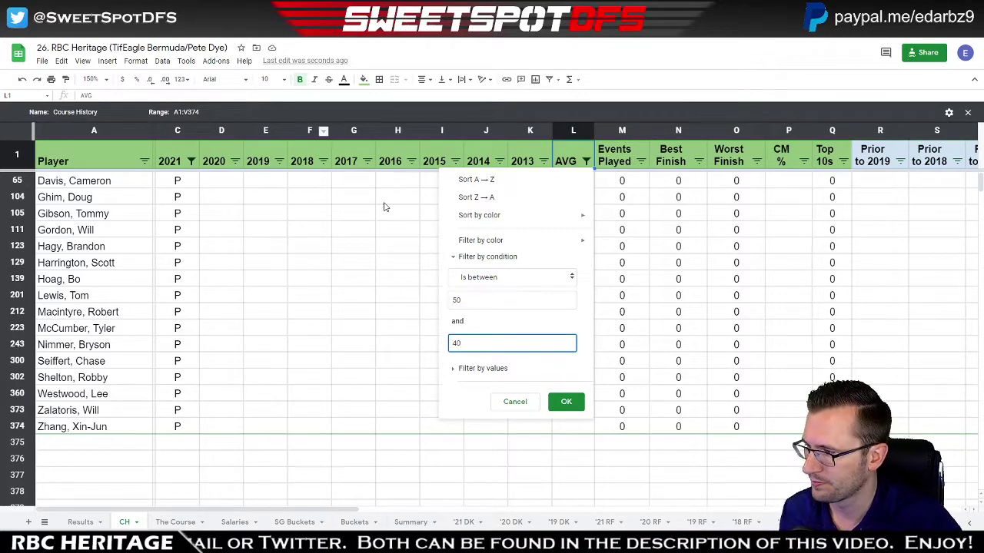
left_click(459, 299)
key("BackSpace")
type("2")
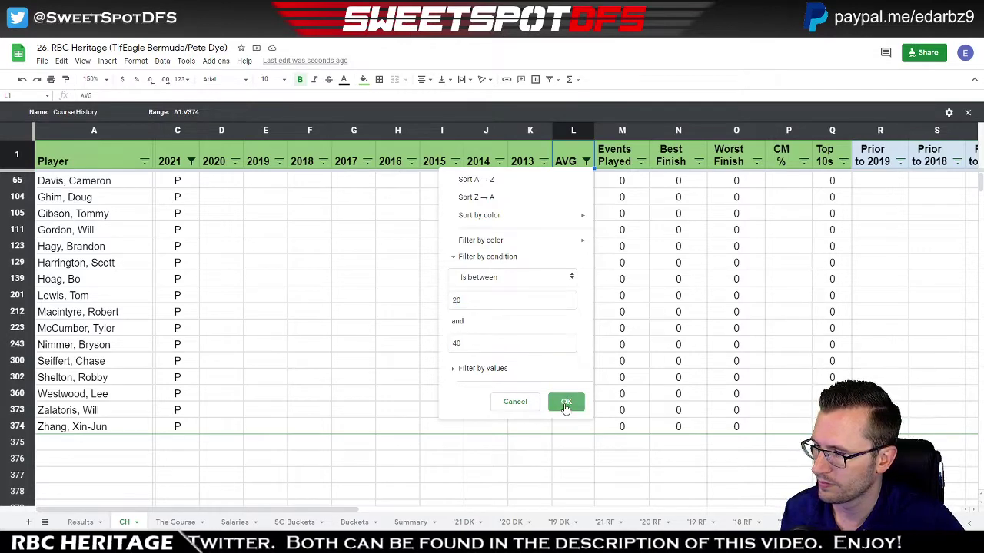
left_click(566, 401)
scroll(482, 292, "up", 2)
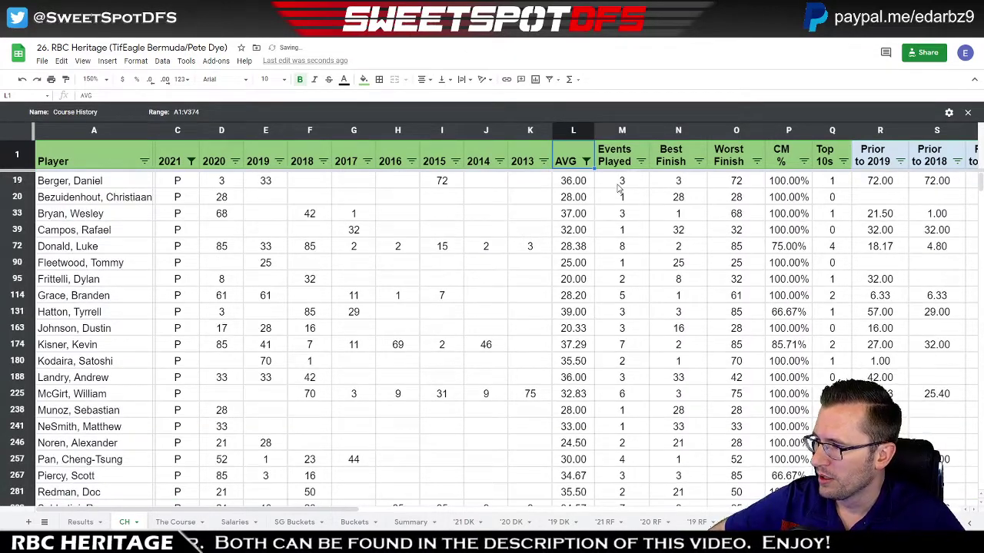
Examine the Course History 21-40 row on the Summary sheet, covering its top 10 frequencies, bucket totals, top 5 minimum and success rate.
left_click(411, 521)
left_click(18, 246)
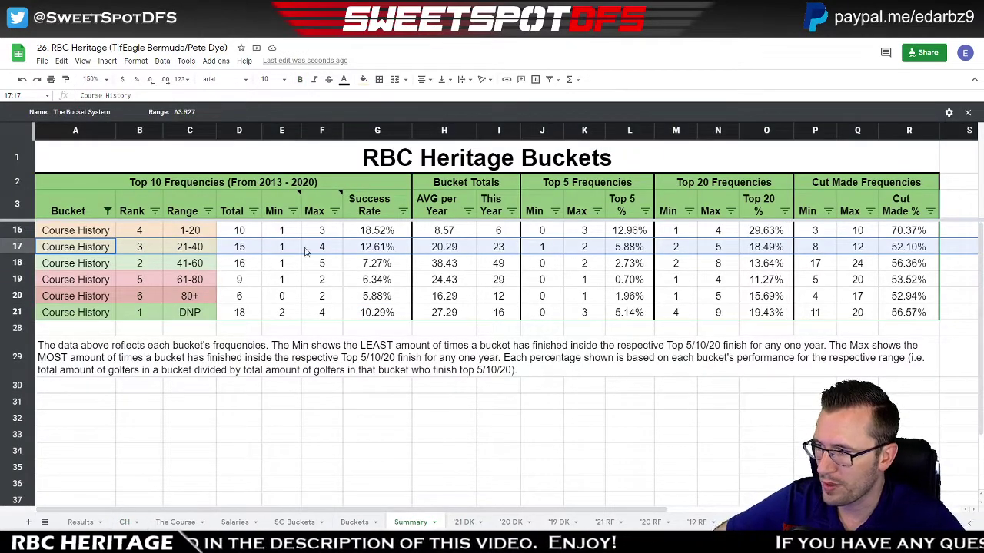
left_click(270, 251)
left_click(324, 253)
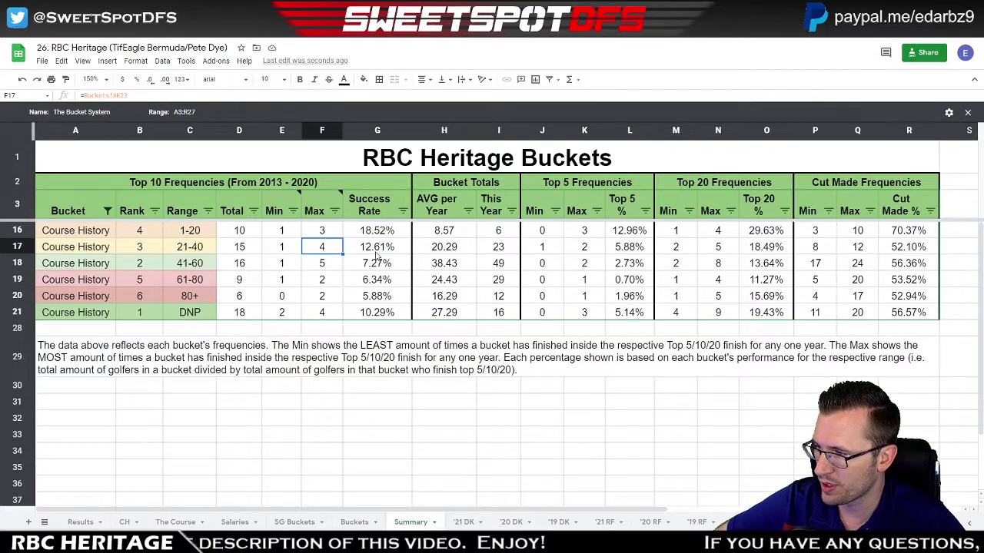
left_click(445, 253)
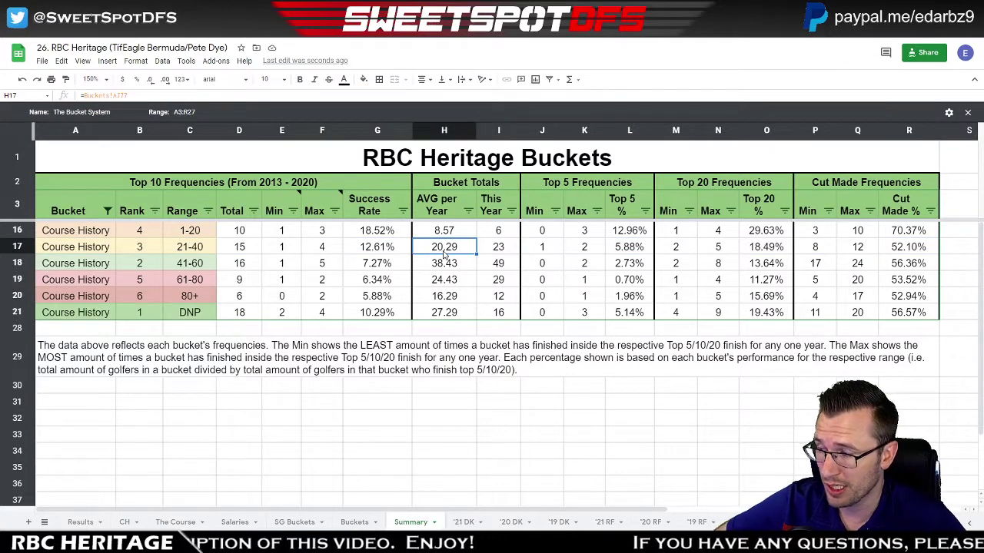
left_click(501, 249)
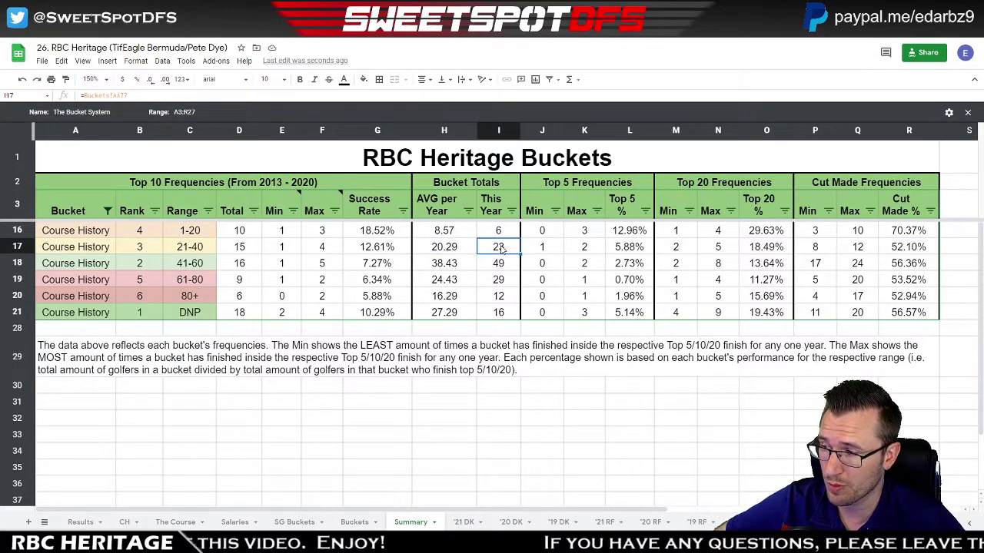
left_click(551, 252)
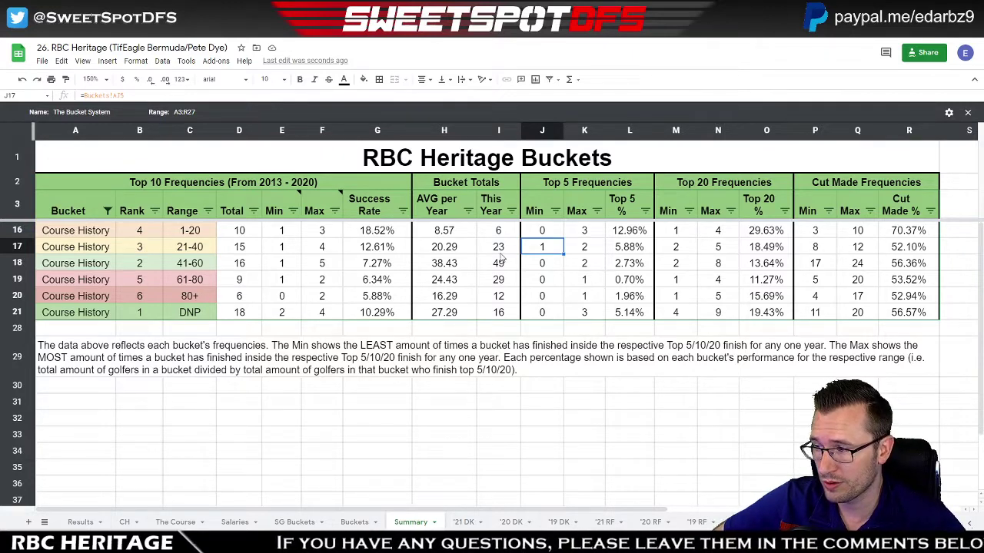
left_click(381, 253)
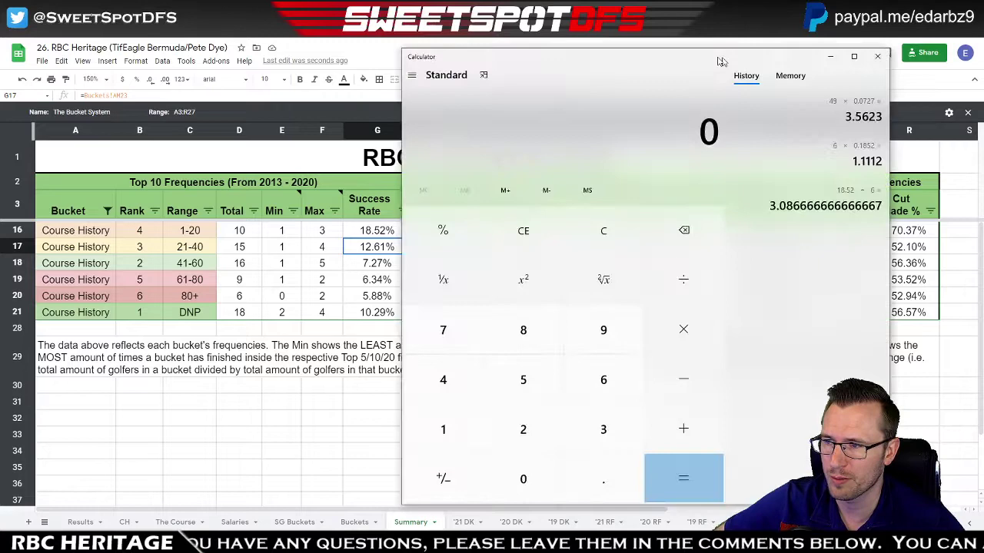
Calculate 23 × 0.1261 in Calculator for the 21-40 bucket's expected top 10 finishers, and return to the spreadsheet.
left_click_drag(724, 56, 794, 57)
left_click(615, 419)
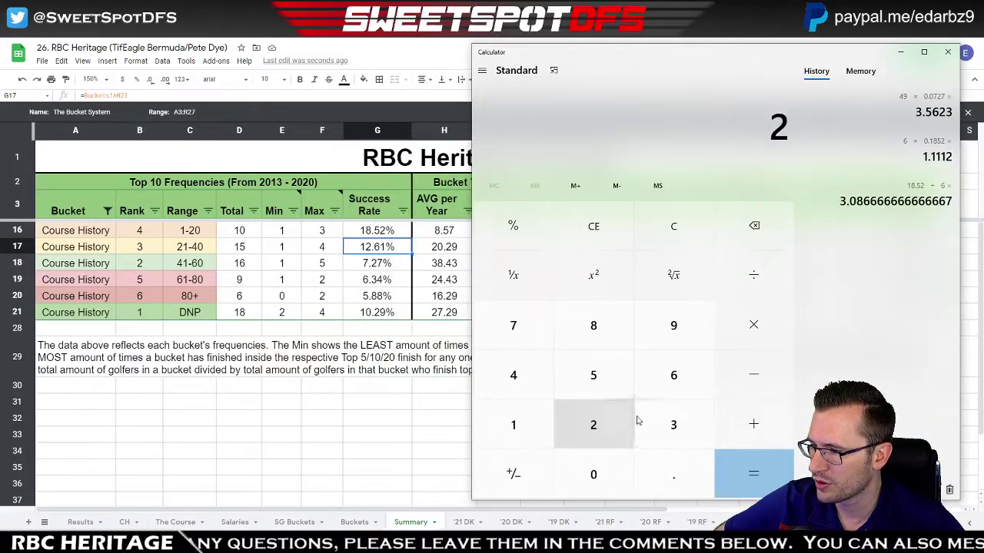
left_click(674, 423)
left_click(757, 334)
left_click(673, 474)
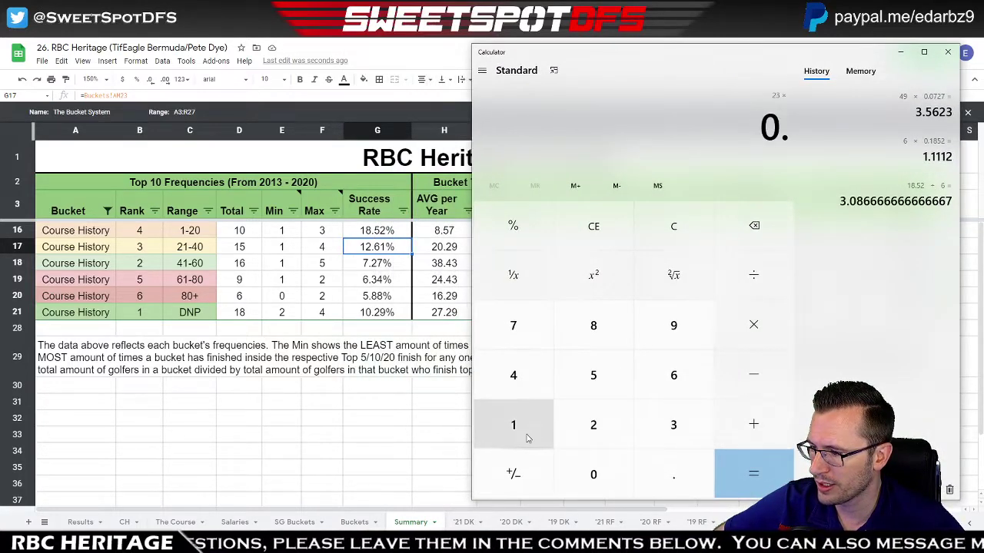
left_click(514, 426)
left_click(593, 425)
left_click(673, 375)
left_click(529, 427)
left_click(755, 467)
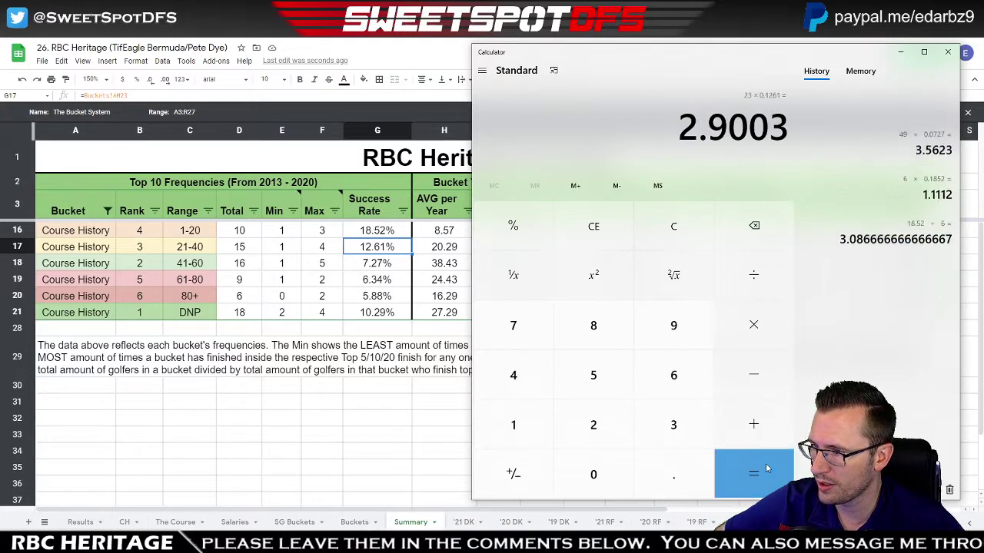
key("alt+Tab")
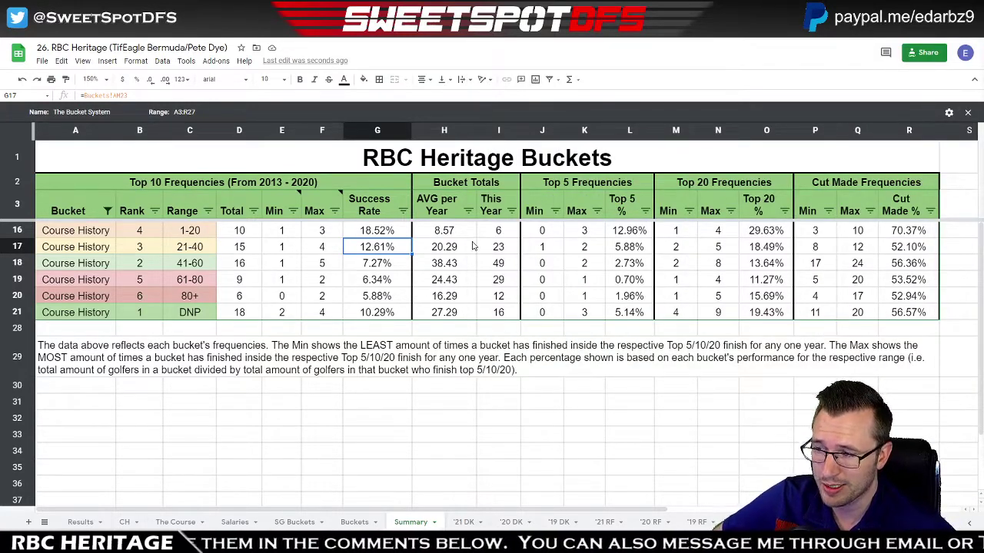
Sort the filtered players on the CH sheet by CM % in descending order.
left_click(124, 522)
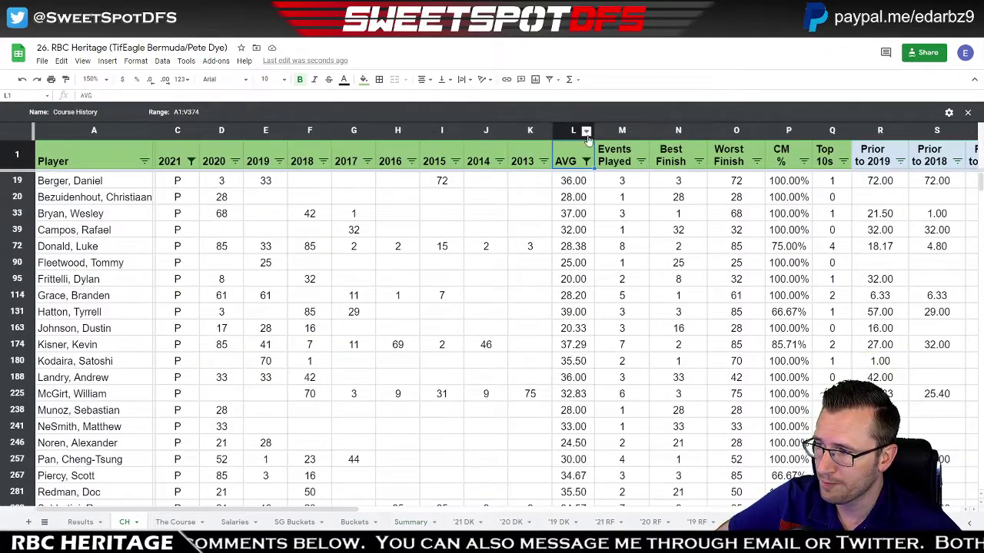
left_click(843, 164)
key("Escape")
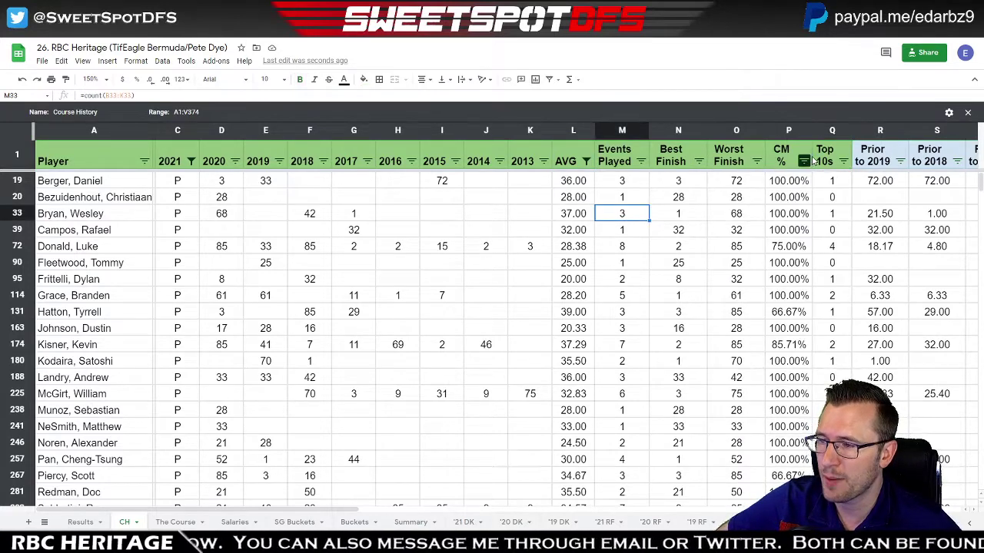
left_click(804, 161)
left_click(730, 199)
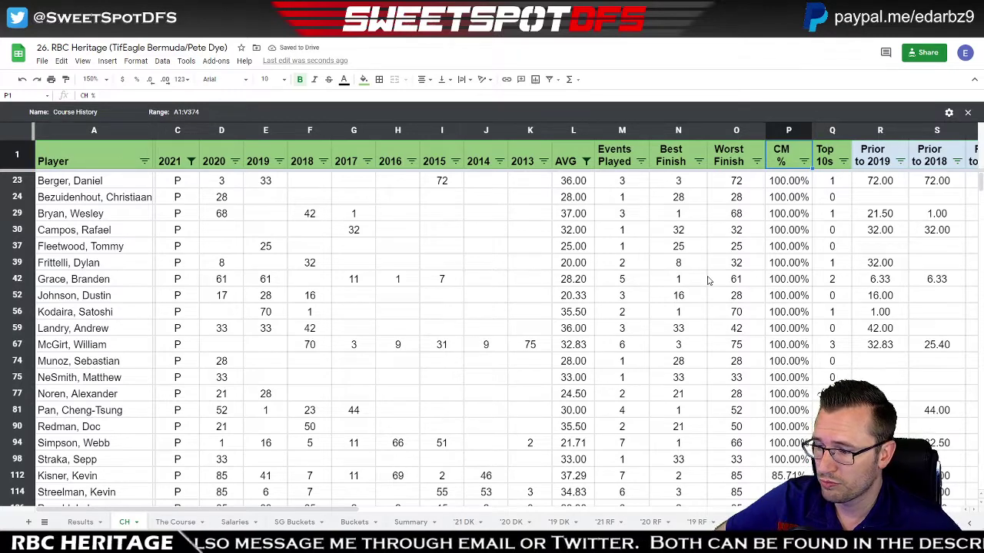
Filter the Events Played column on the CH sheet to exclude golfers with only 1 event played.
left_click_drag(132, 461, 134, 444)
left_click_drag(146, 299, 146, 186)
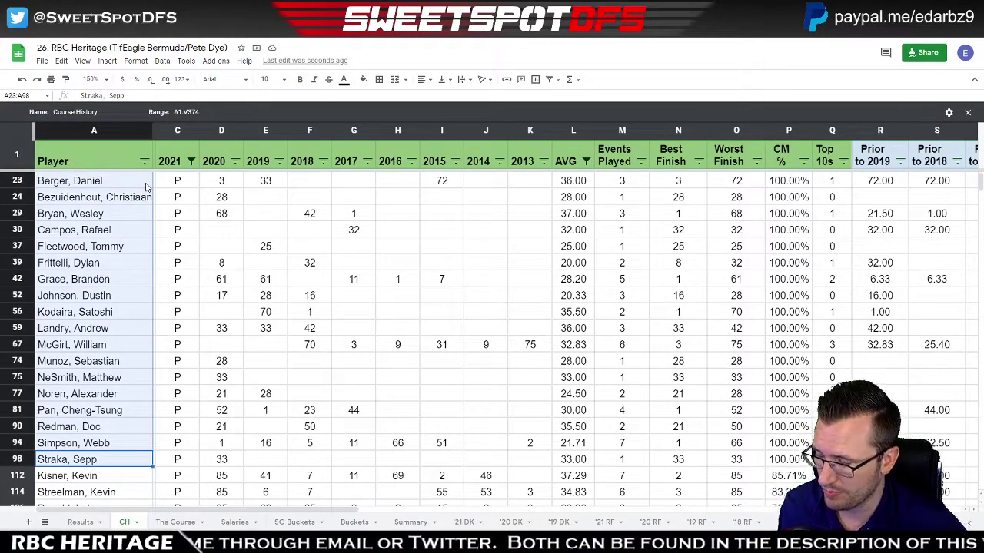
left_click(641, 161)
left_click(515, 333)
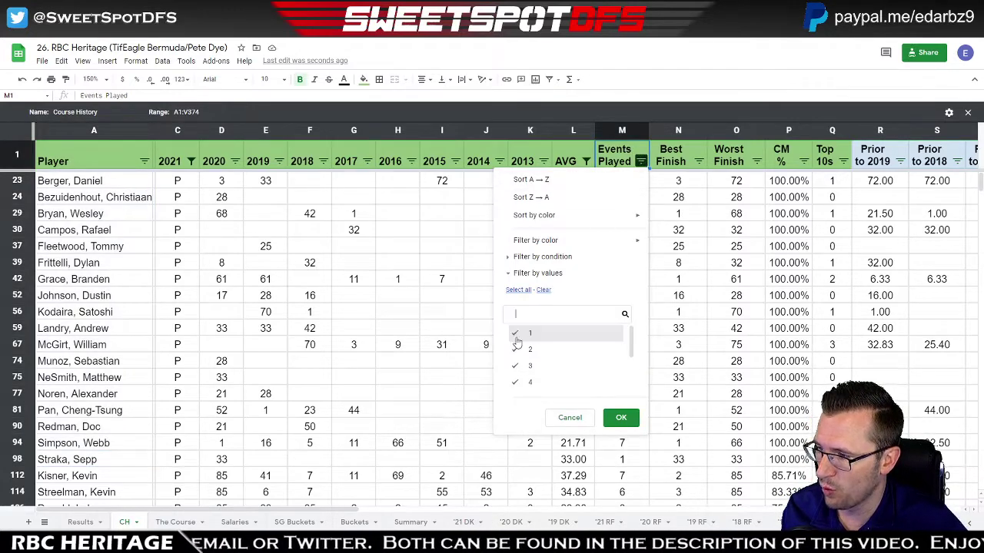
left_click(621, 417)
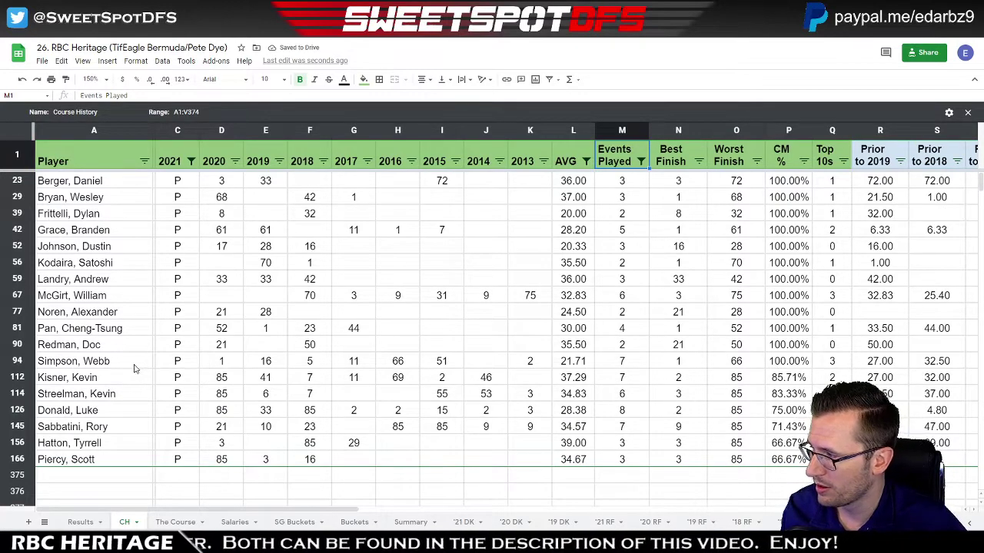
Review the remaining golfers with a 100% CM rate, including Dustin Johnson's 2018 to 2020 finishes.
left_click_drag(136, 363, 158, 212)
left_click_drag(797, 388, 138, 192)
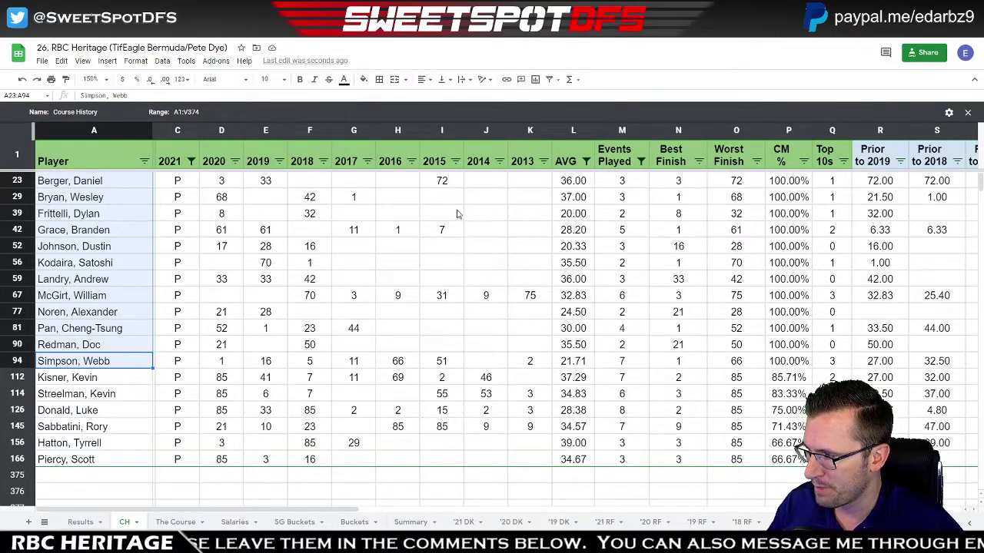
left_click_drag(224, 247, 310, 248)
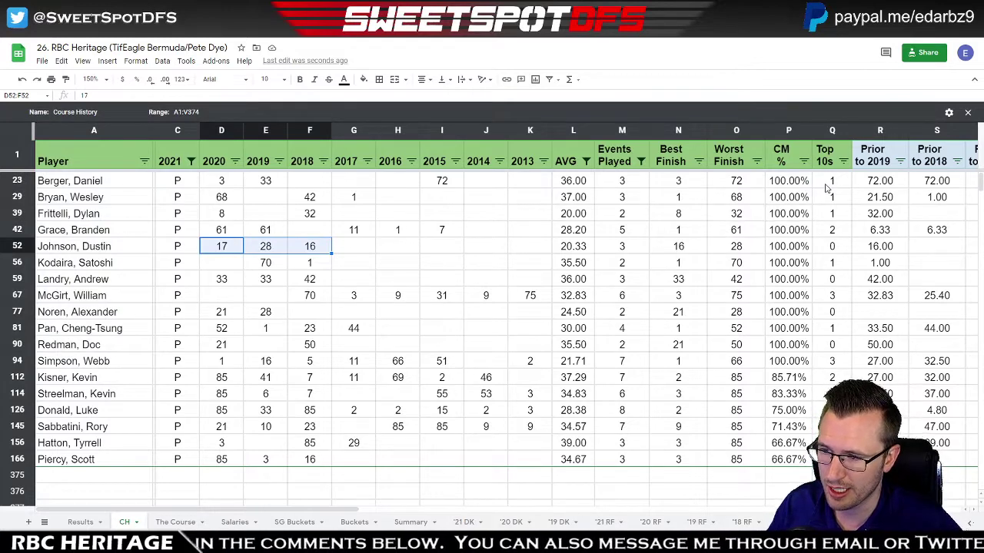
Sort the filtered golfers by Top 10s in descending order and return to the start of the list.
left_click(843, 162)
left_click(763, 201)
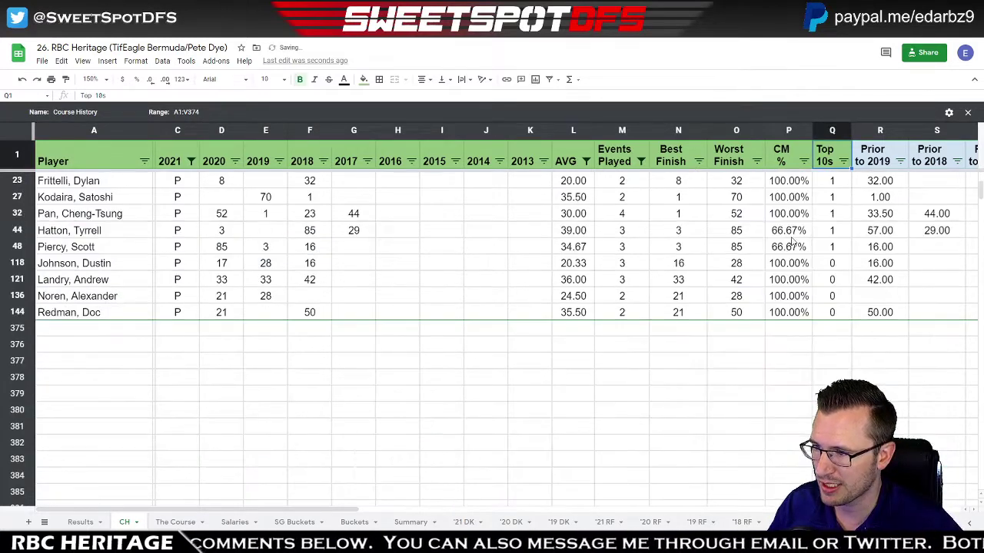
scroll(683, 267, "up", 3)
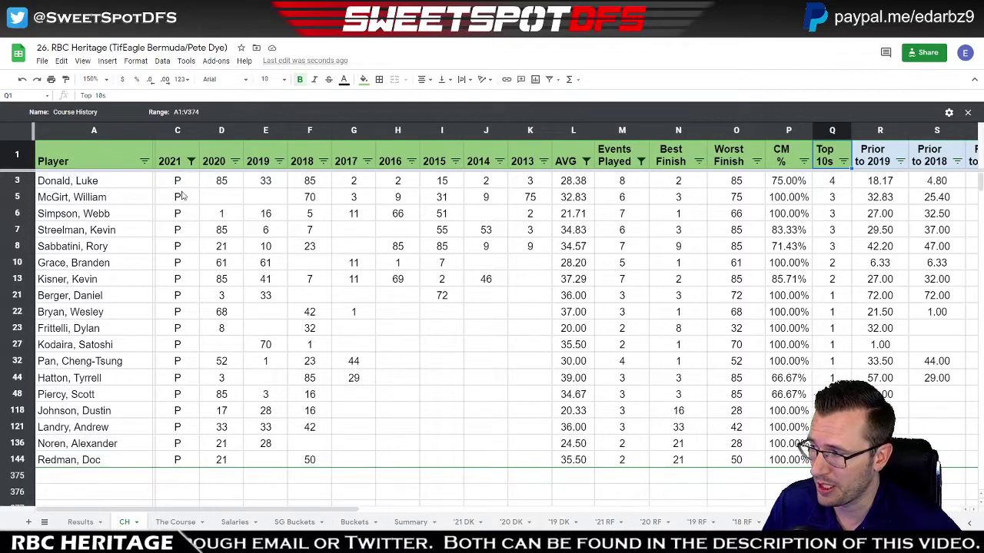
Examine William McGirt's 2019-2020 finishes, top 10s and CM %, Webb Simpson's top 10s, and the worst finishes of Simpson, Daniel Berger and Dustin Johnson.
left_click_drag(214, 197, 277, 199)
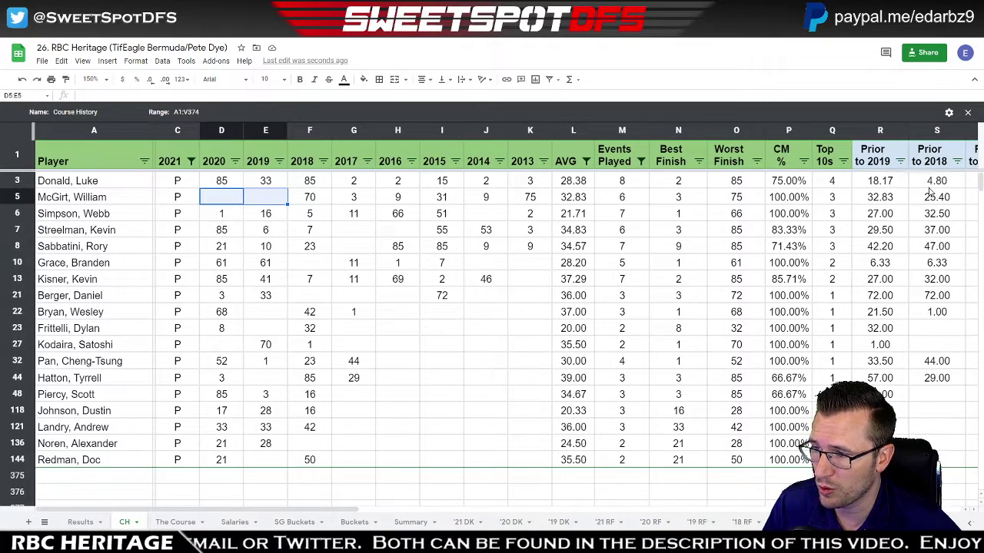
left_click(838, 201)
left_click(779, 198)
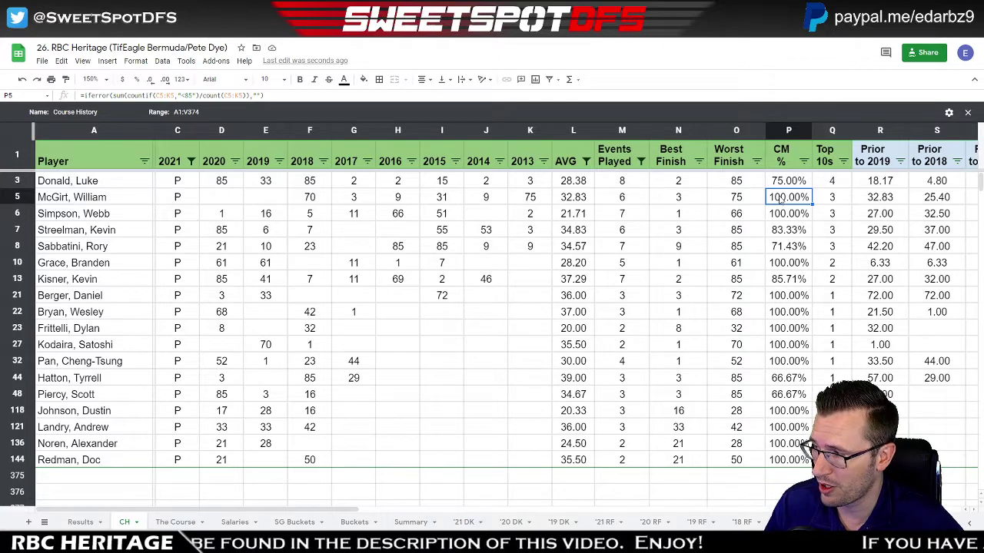
left_click(830, 218)
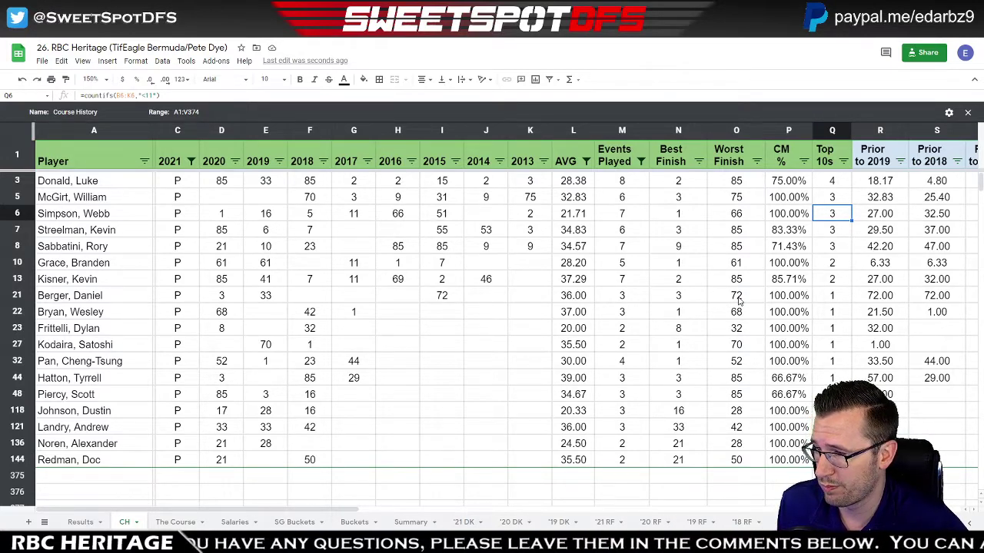
left_click(744, 217)
left_click(747, 299, "ctrl")
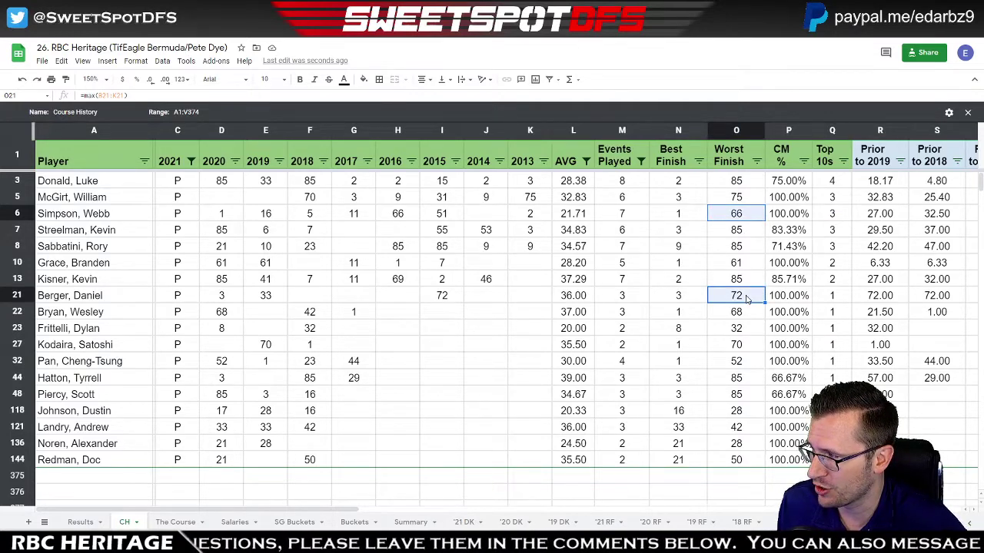
left_click(741, 410, "ctrl")
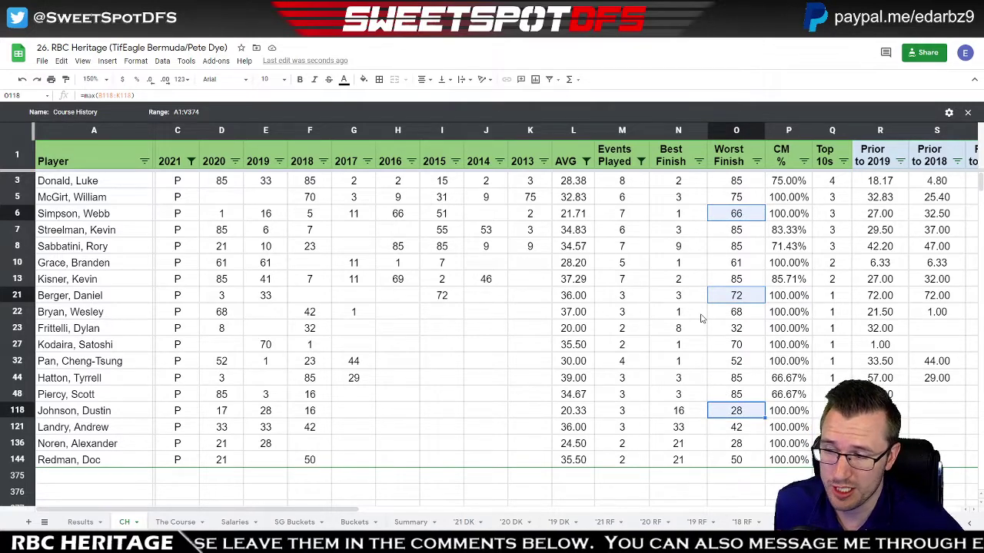
Restore all values in the Events Played filter, sort the golfers by AVG in ascending order, and look through the list.
left_click(640, 162)
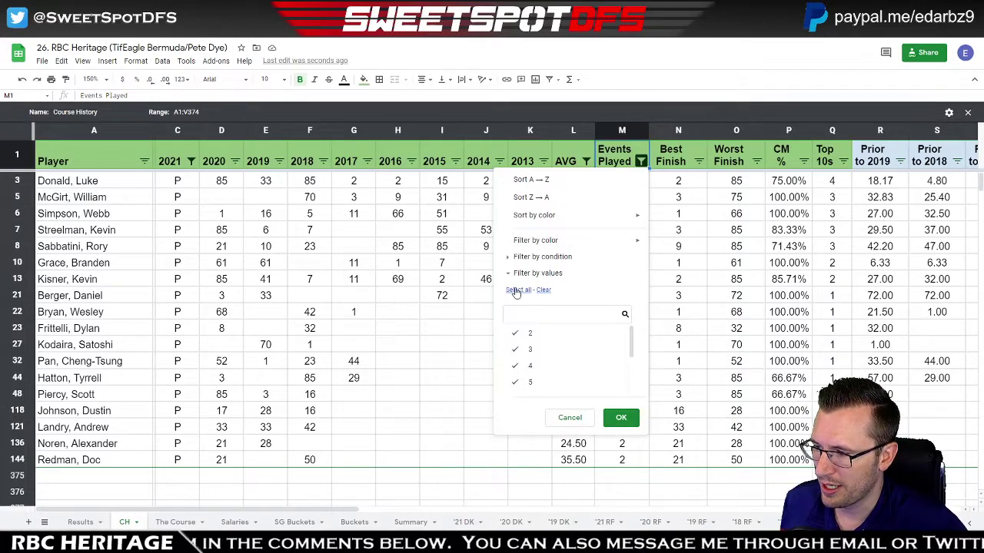
left_click(622, 417)
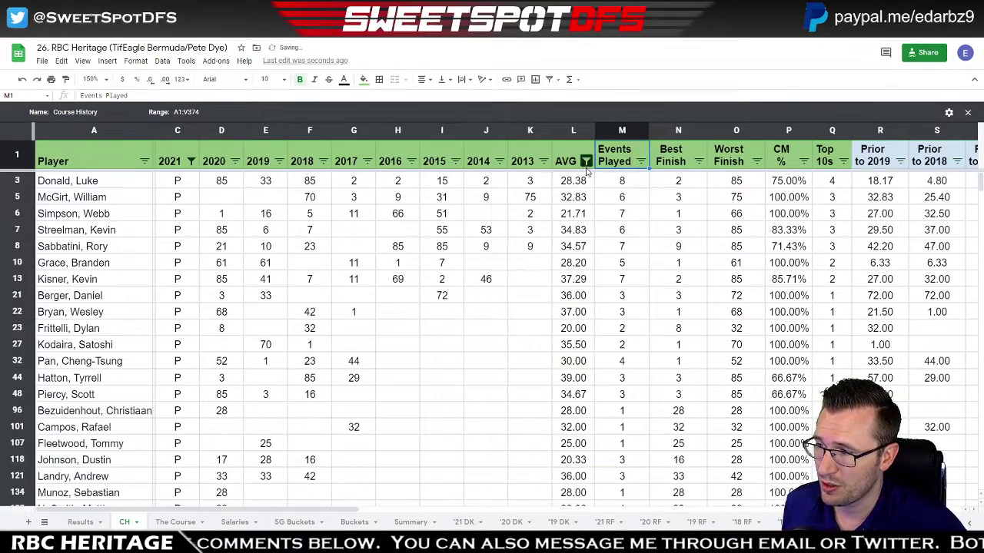
left_click(586, 162)
left_click(554, 181)
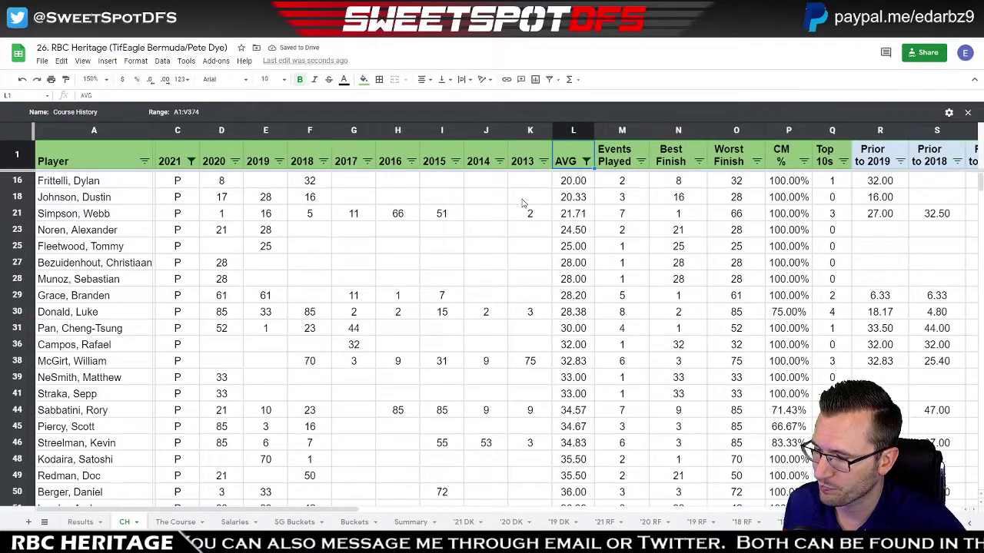
scroll(522, 203, "down", 5)
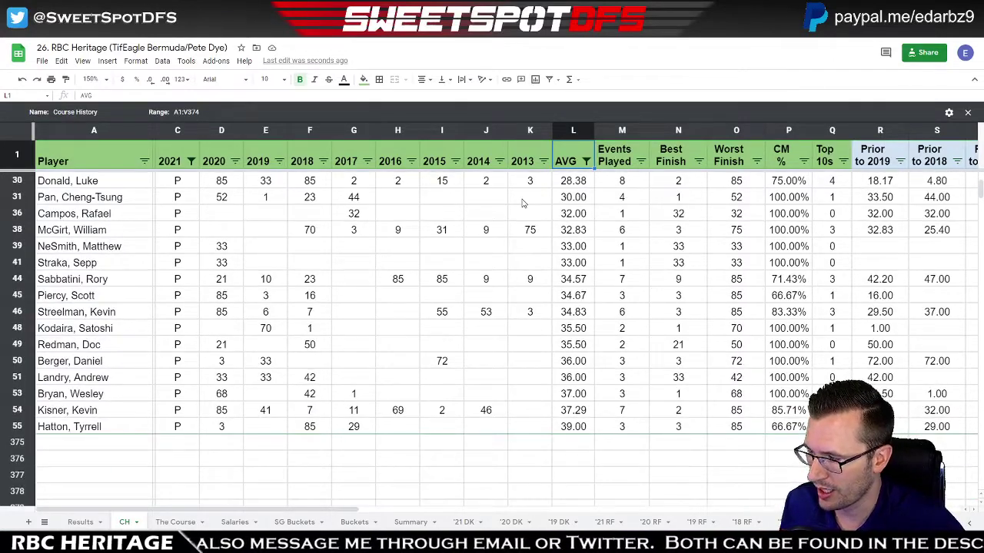
scroll(522, 203, "up", 3)
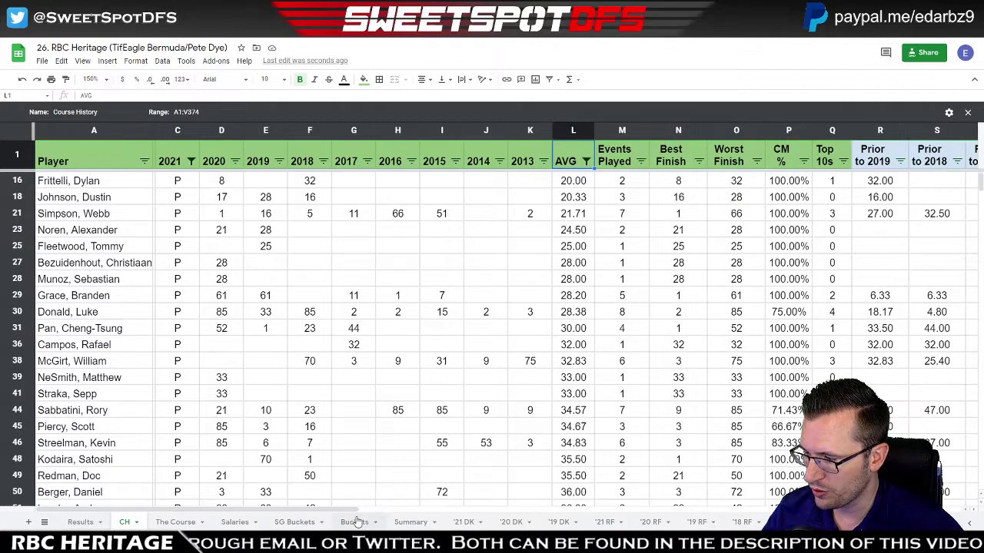
Filter the Bucket column on the Summary sheet to show Recent Form instead of Course History.
left_click(411, 523)
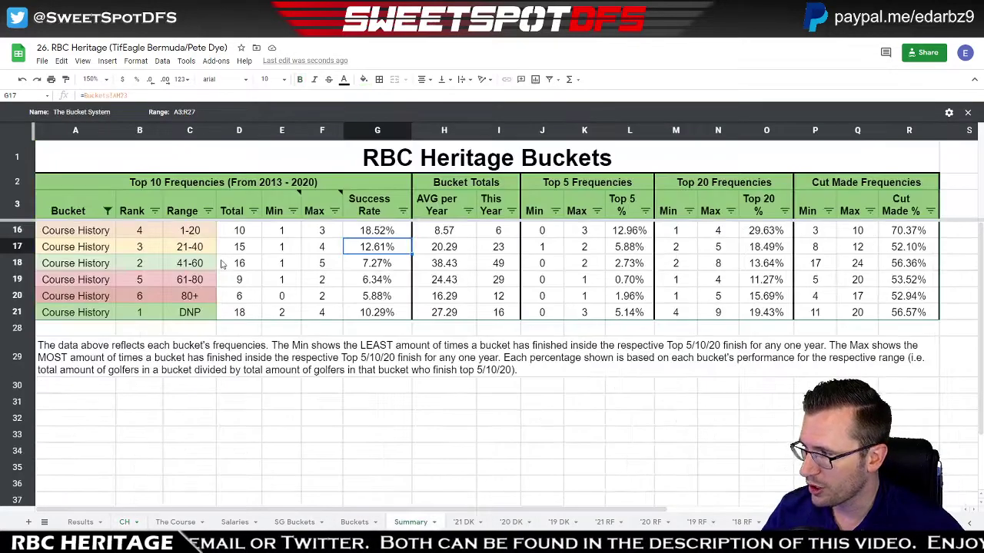
left_click(107, 211)
left_click(157, 382)
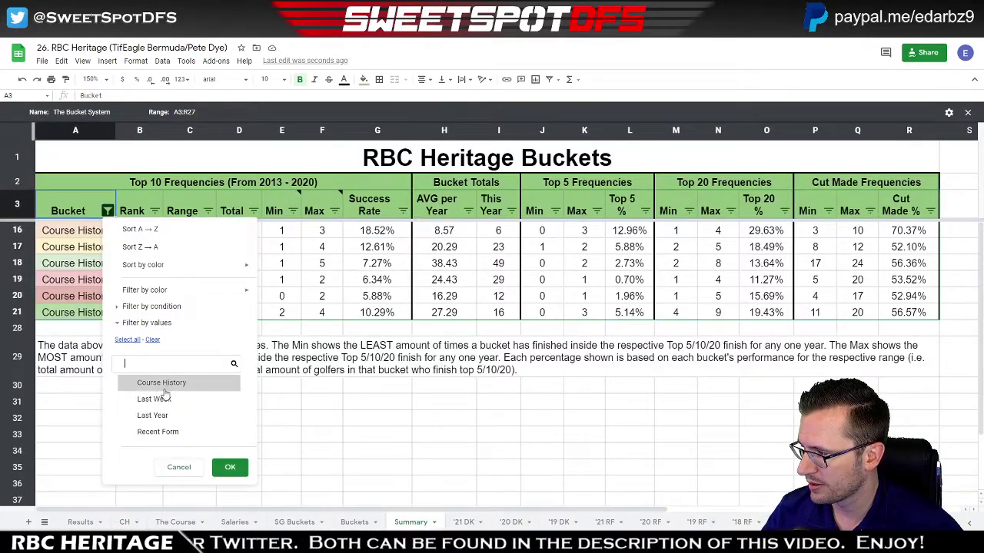
left_click(158, 432)
left_click(230, 467)
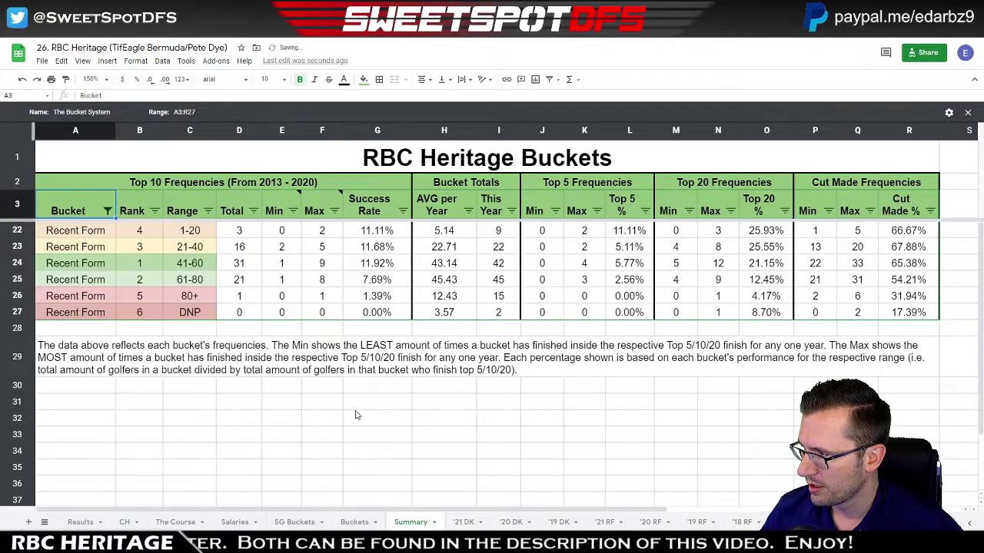
Examine the Recent Form 41-60 row, covering its average per year, this year's total, and top 10 minimum and maximum.
left_click_drag(103, 264, 188, 267)
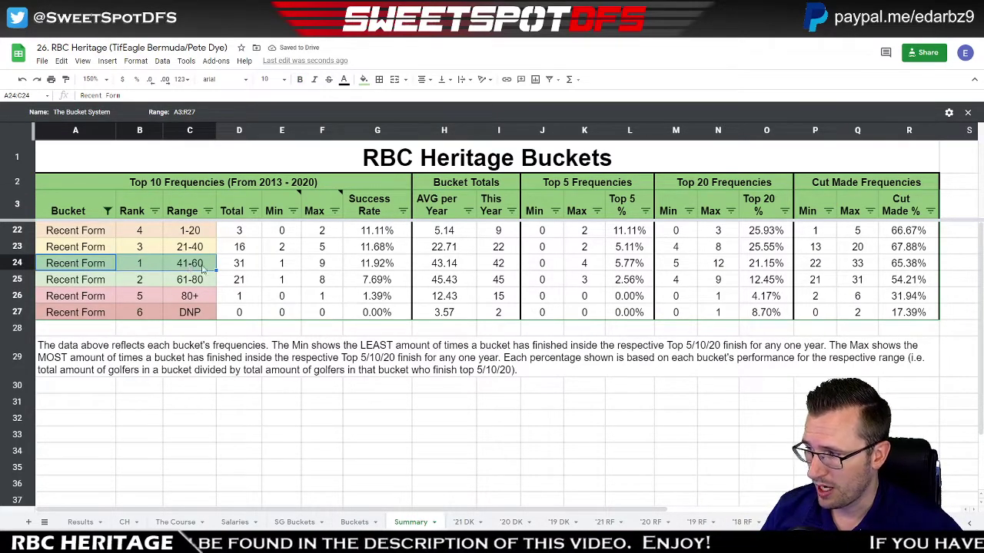
left_click(441, 267)
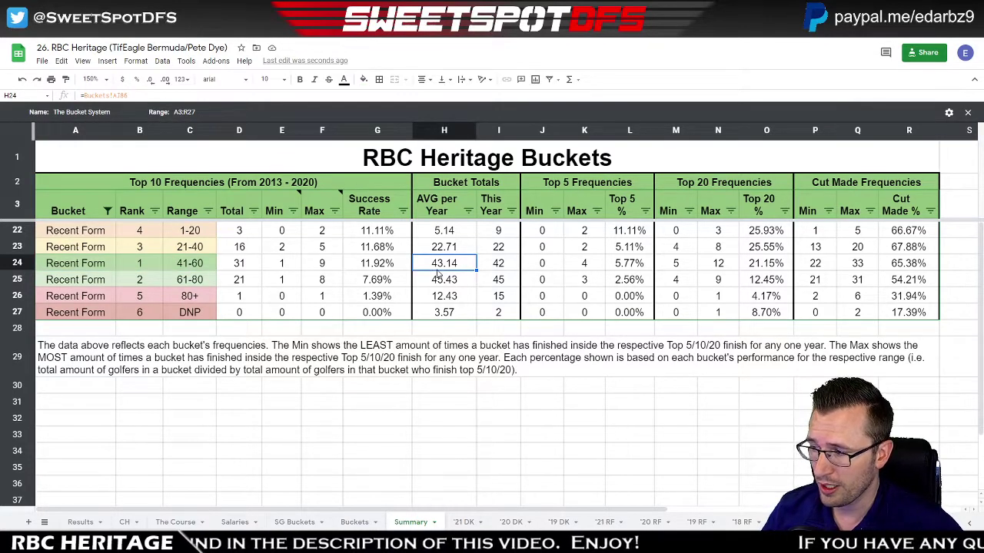
left_click(503, 268)
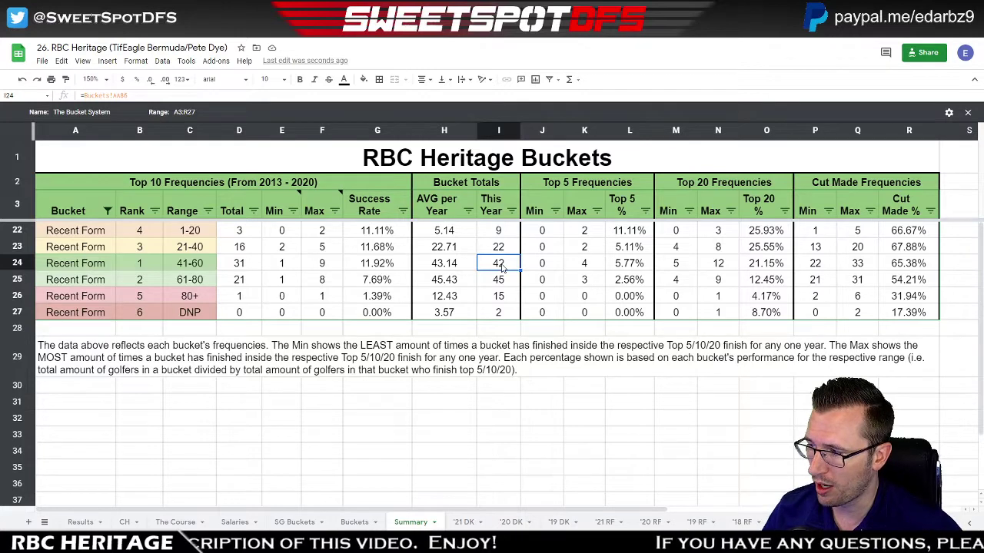
left_click(292, 266)
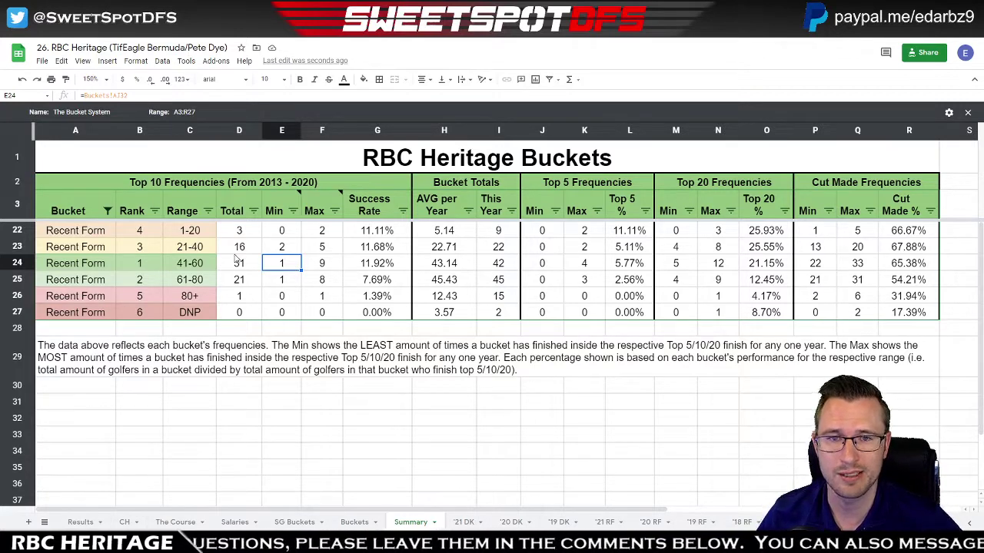
left_click(325, 265)
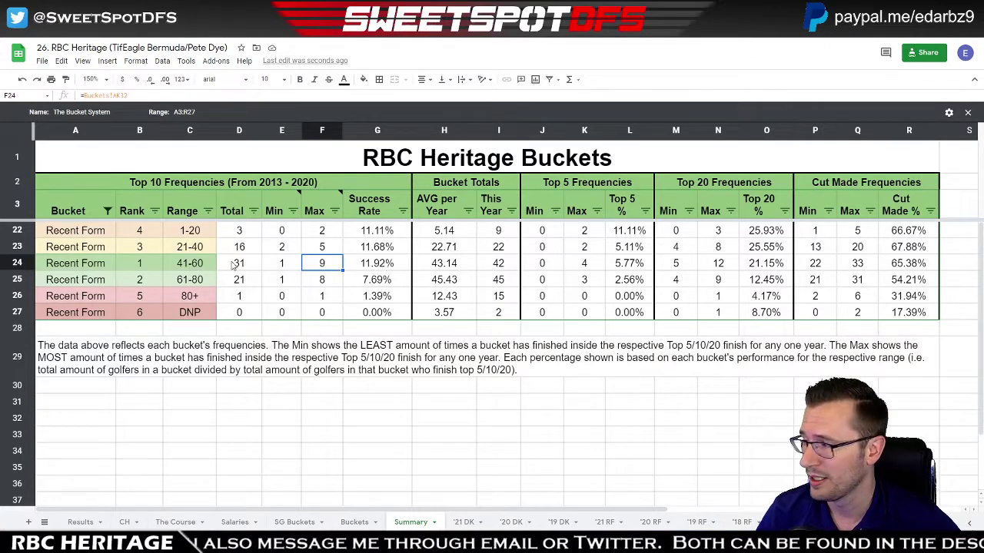
left_click(201, 266)
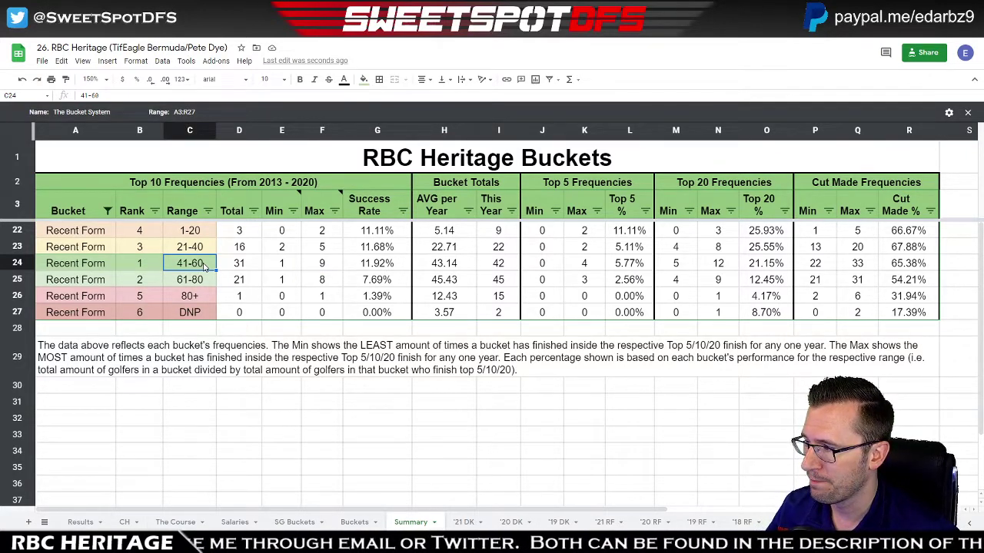
Examine the Recent Form 61-80 row, covering its top 10 minimum, maximum and success rate.
left_click(204, 283)
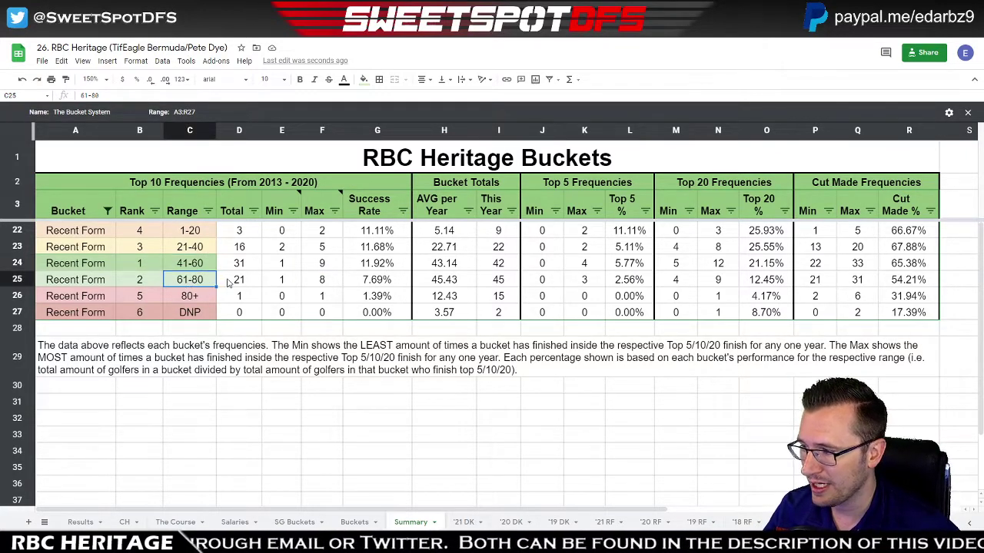
left_click(282, 284)
left_click(332, 286)
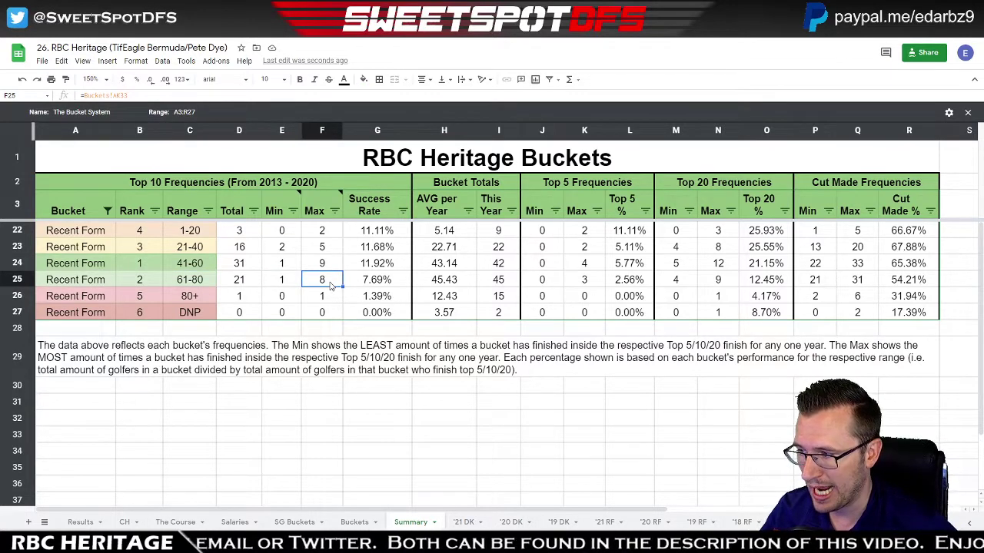
left_click(291, 285)
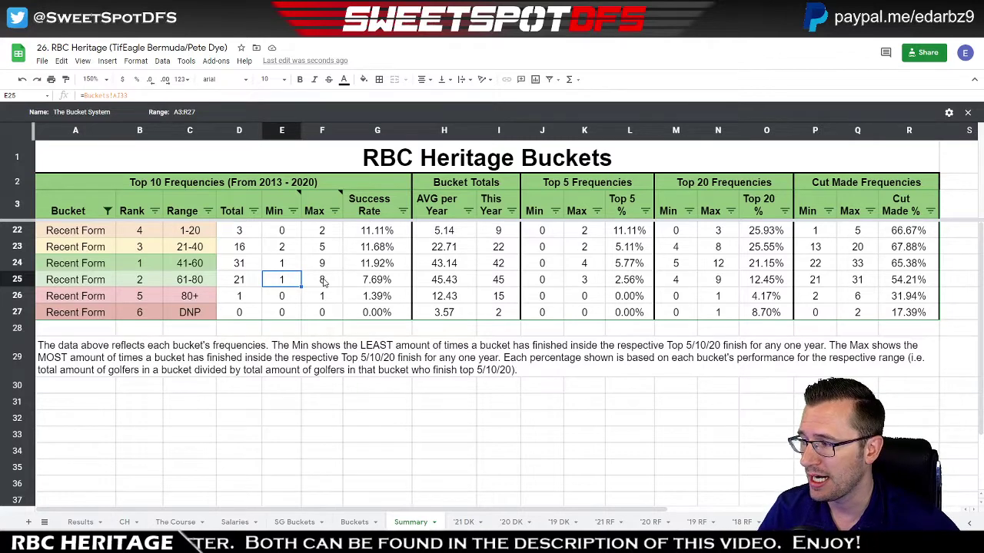
left_click(324, 283)
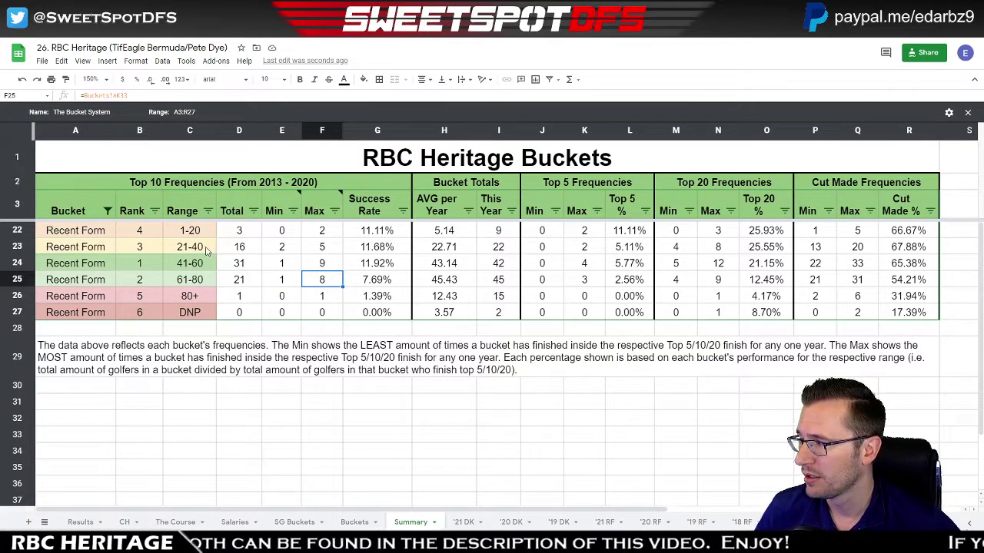
left_click(380, 282)
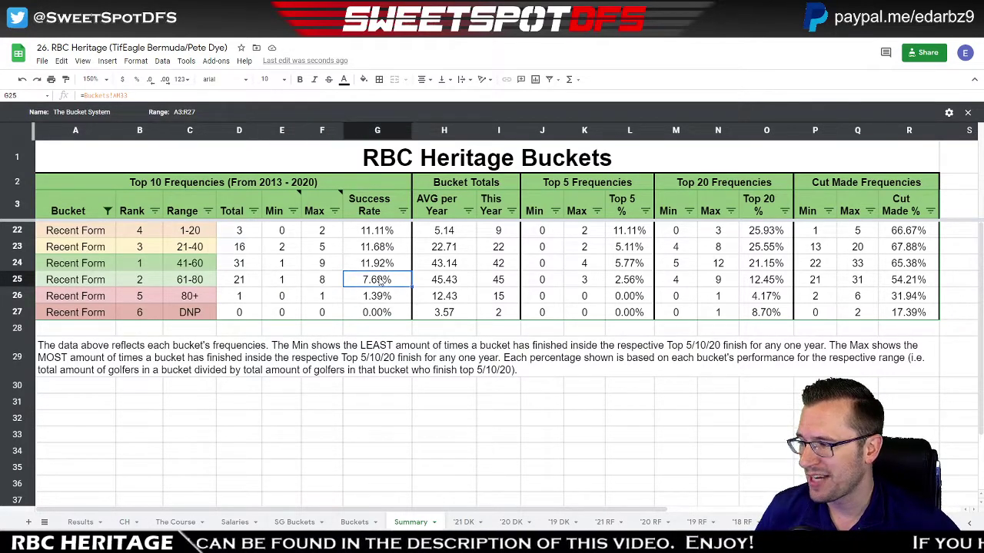
Examine the Recent Form 21-40 row, covering its rank, top 10 minimum, maximum and success rate.
left_click(137, 247)
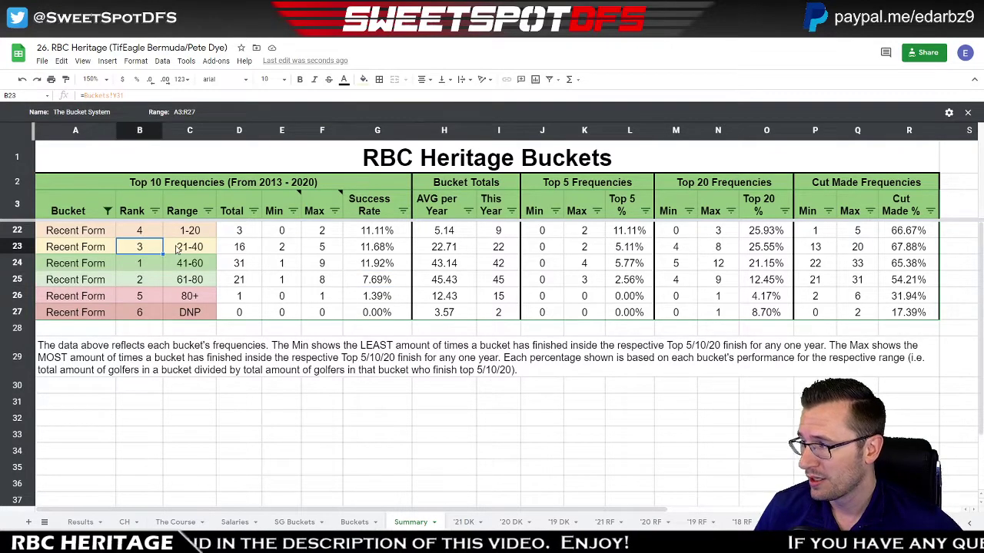
left_click(281, 250)
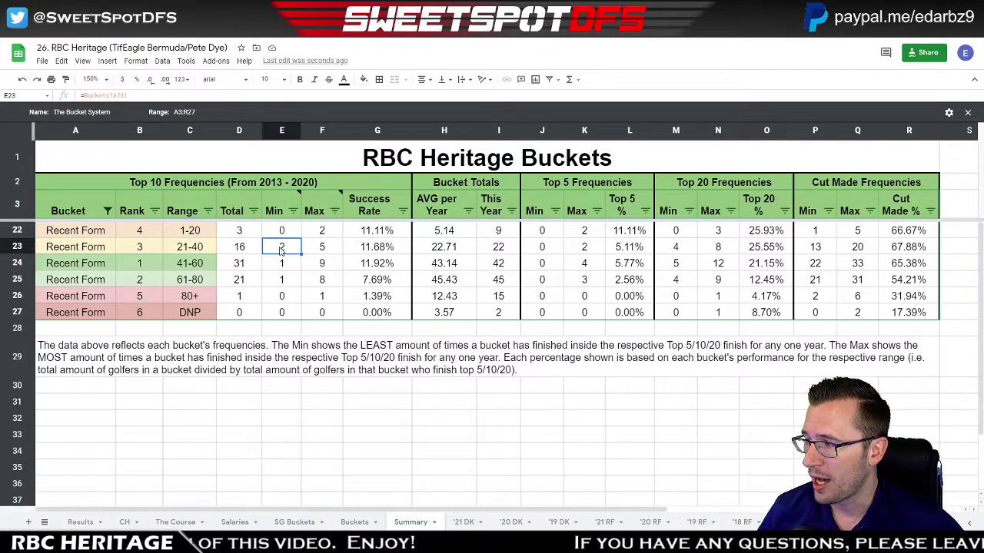
left_click(323, 248)
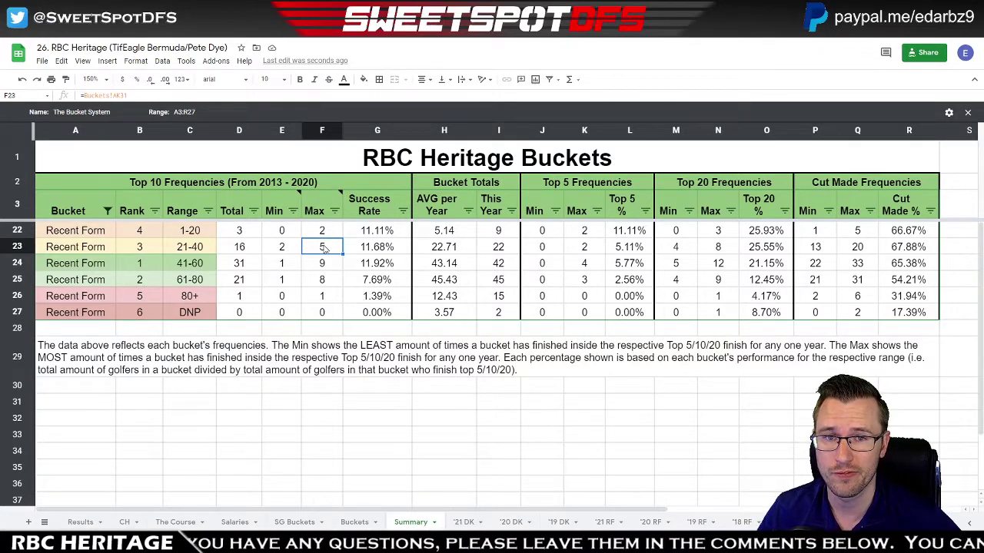
left_click(391, 256)
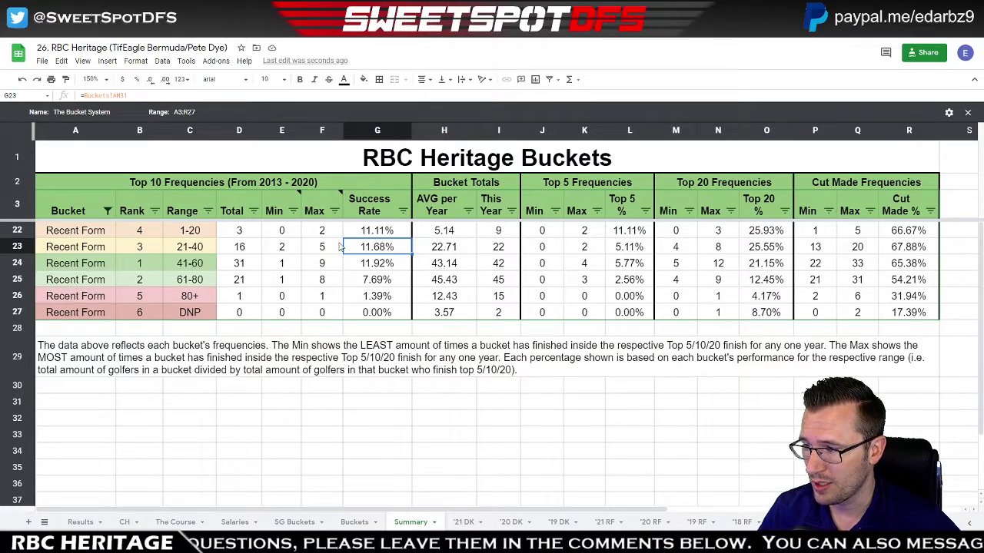
Examine the Recent Form 1-20 row, covering its rank, top 10 minimum, average per year and this year's total.
left_click(140, 232)
left_click(197, 236)
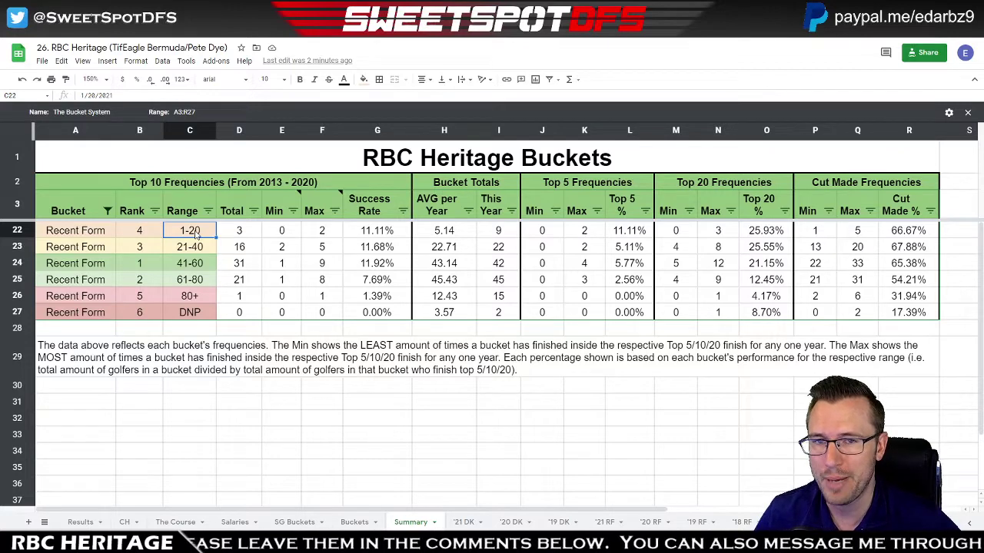
left_click(280, 233)
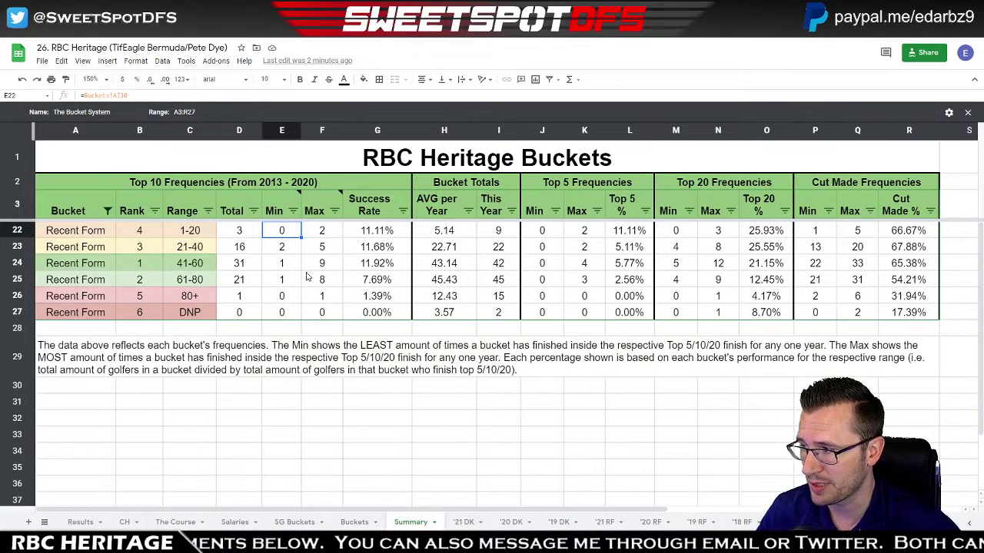
left_click(435, 234)
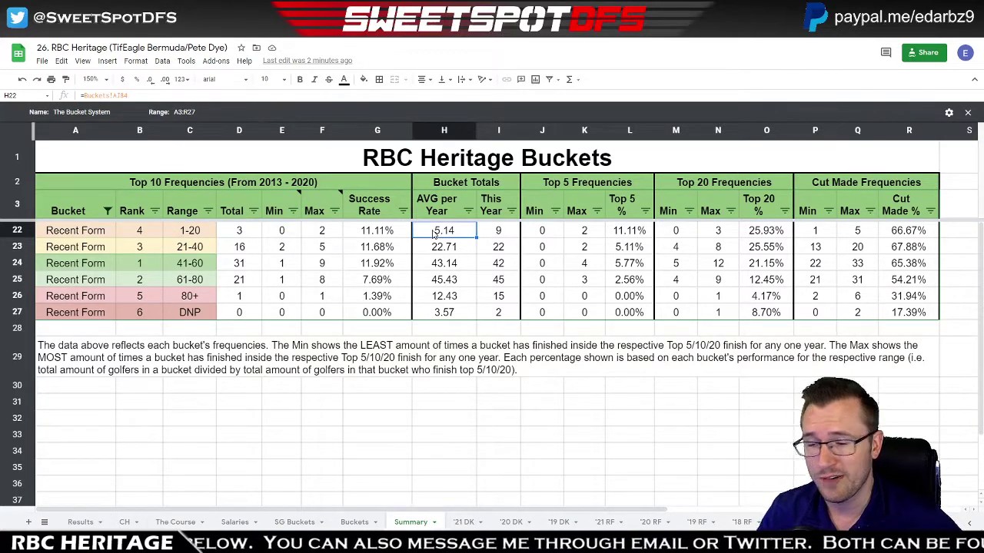
left_click(500, 235)
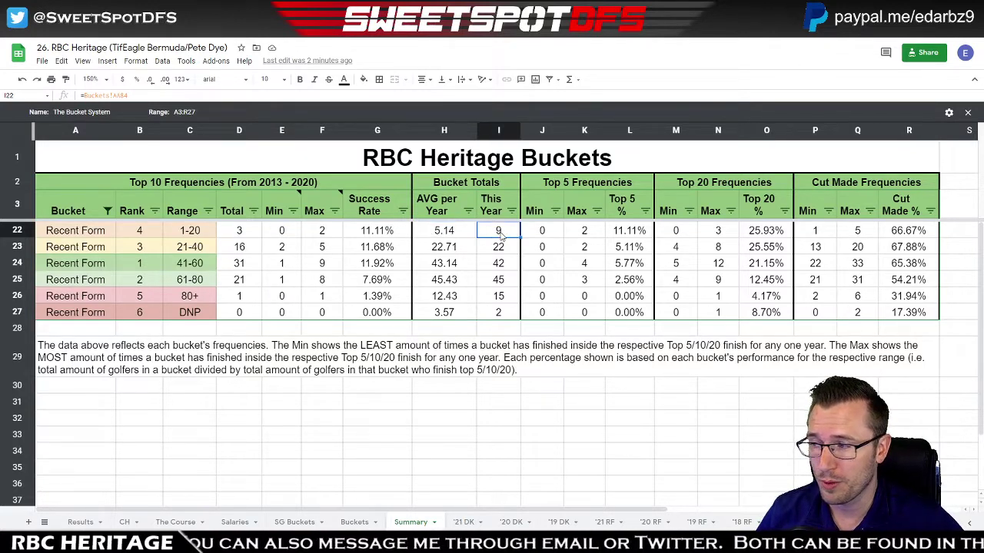
left_click(278, 233)
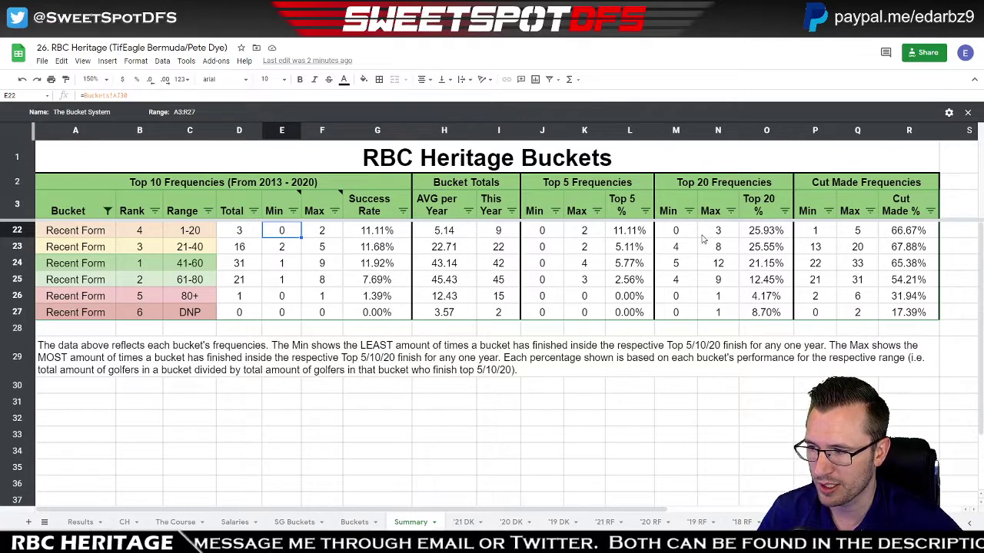
Examine the top 5 percentage and cut made frequencies for the Recent Form 1-20 bucket, comparing the cut made percentages across all buckets.
left_click(626, 235)
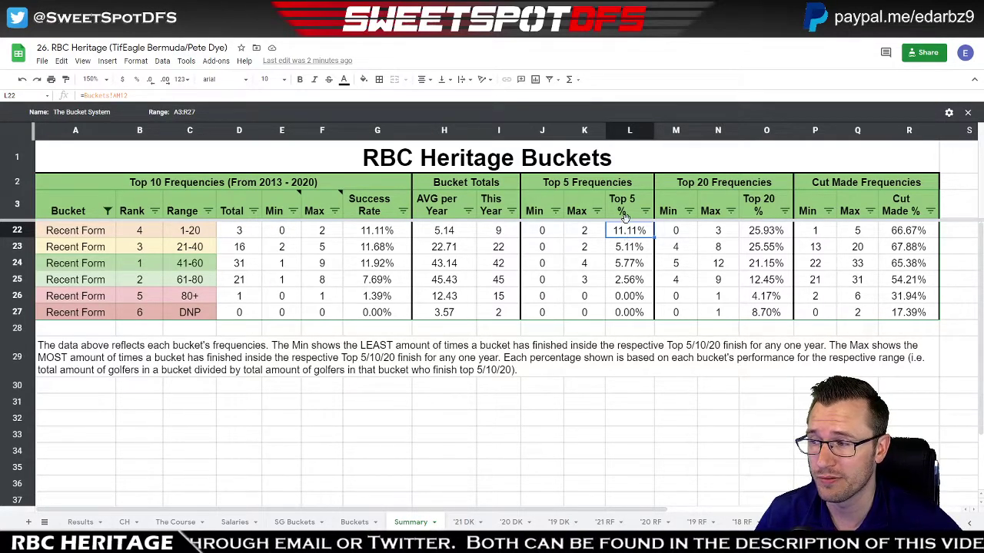
left_click(633, 207)
left_click(634, 233)
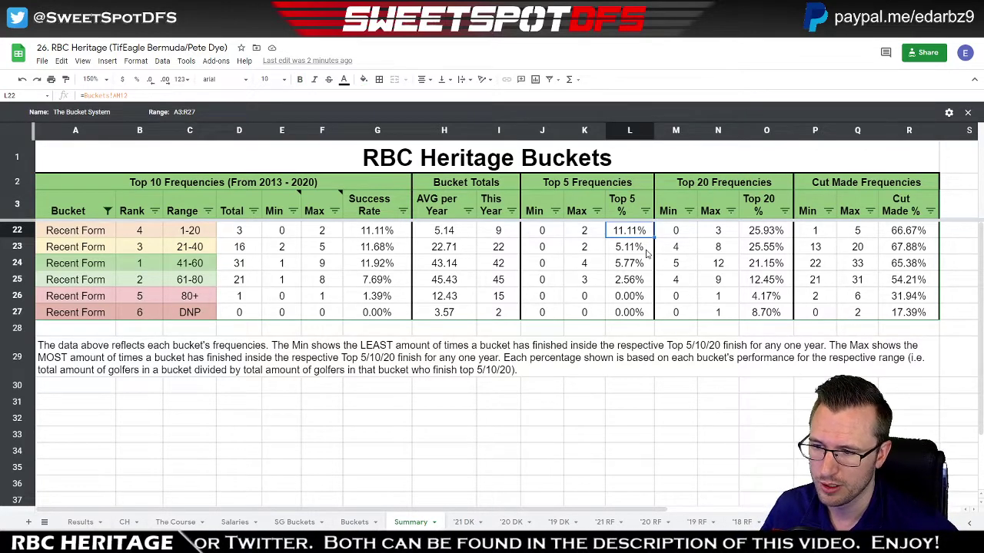
left_click_drag(923, 233, 921, 311)
left_click(841, 237)
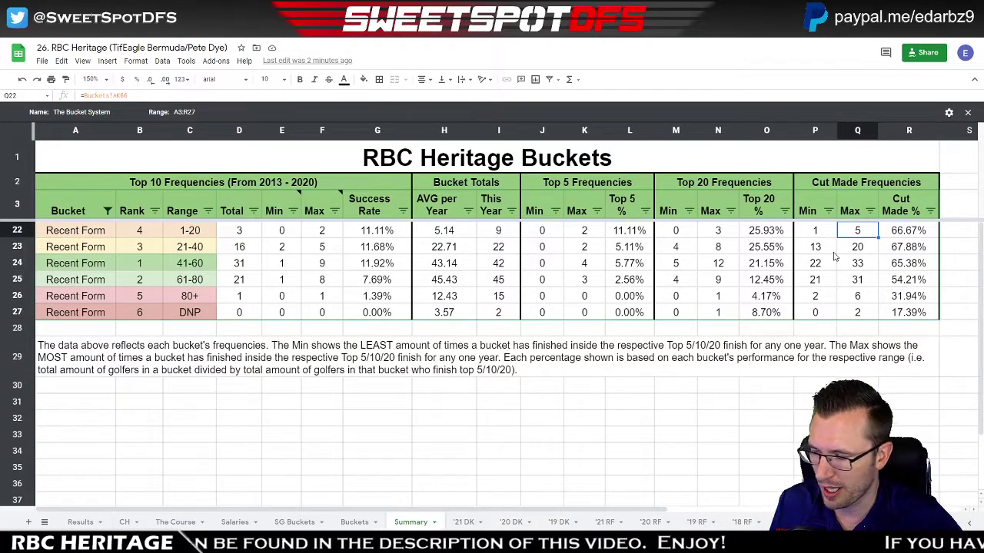
Sort the '21 RF sheet by RF AVG in ascending order.
left_click(611, 522)
left_click(415, 162)
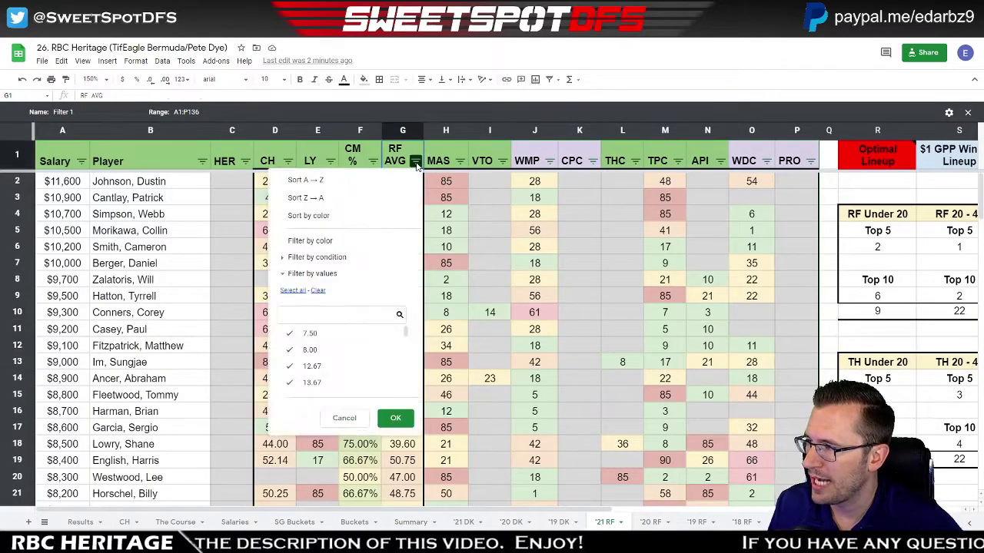
left_click(346, 180)
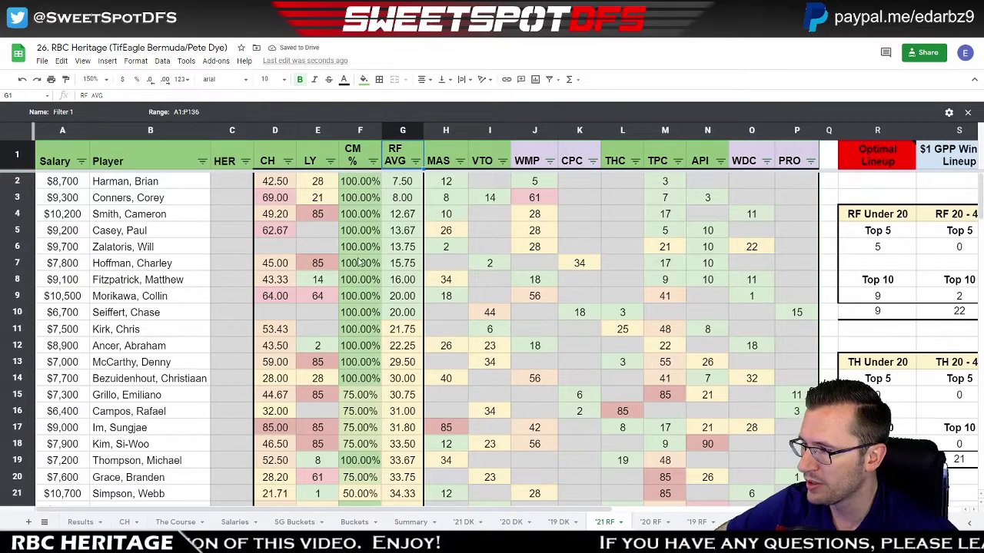
Review the golfers in rows 2 to 10 with an RF AVG of 20 or less against the 1-20 bucket's top 10 maximum on the Summary sheet.
left_click_drag(165, 314, 162, 183)
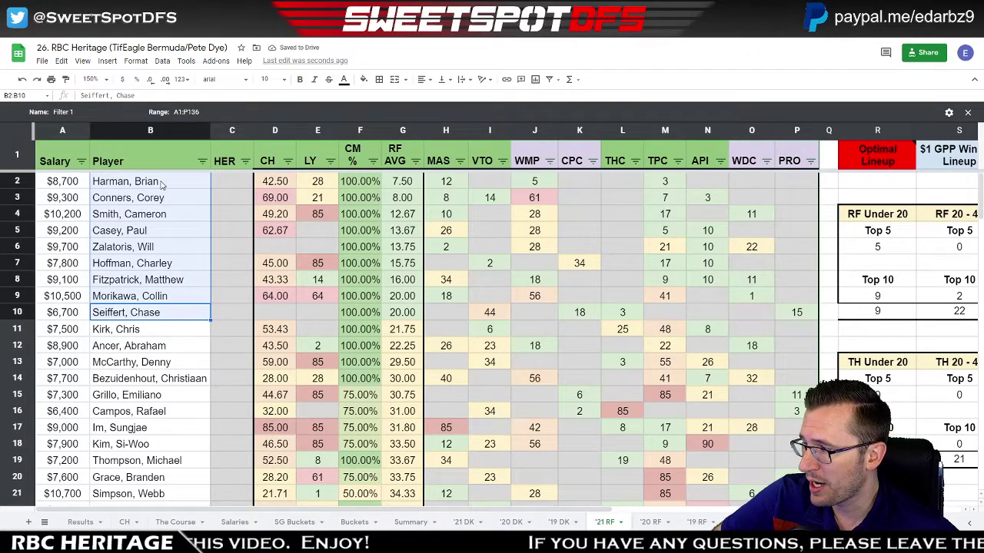
left_click(126, 237)
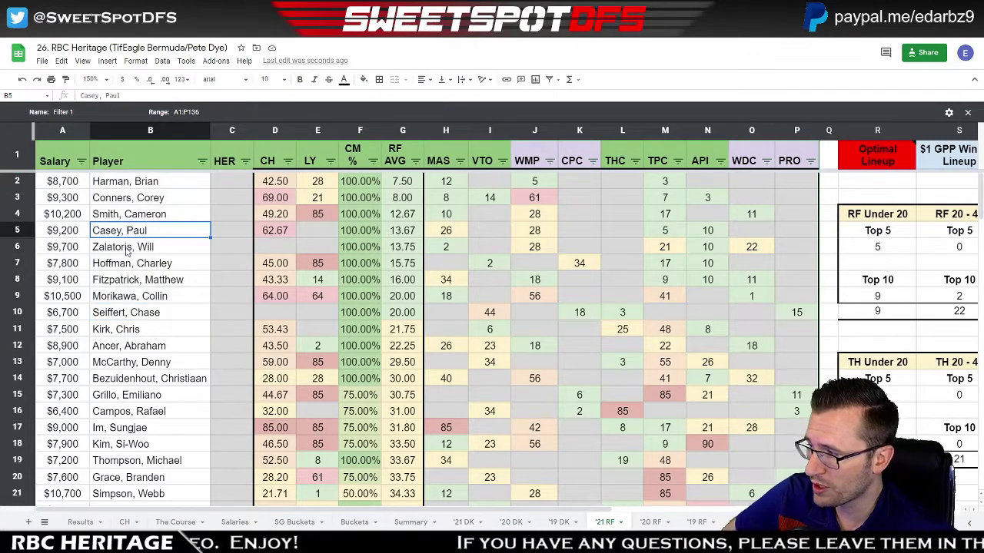
left_click_drag(164, 202, 157, 304)
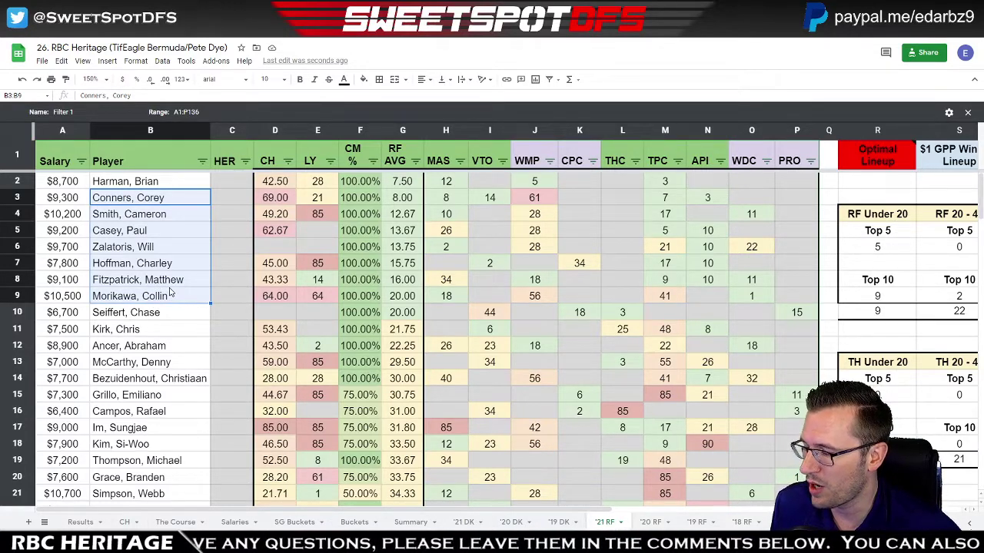
left_click(415, 522)
left_click(328, 235)
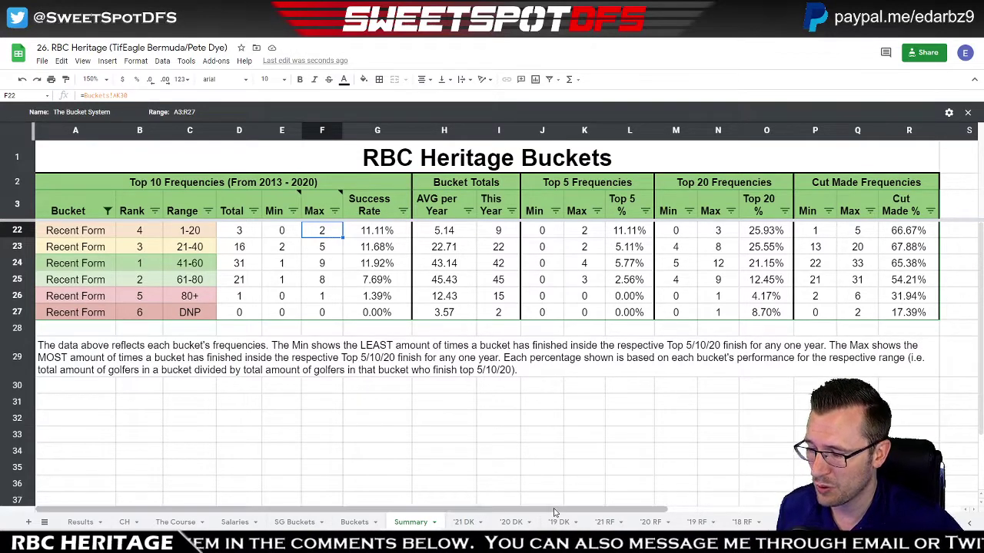
Select the 21-40 bucket golfers on the '21 RF sheet, from Chris Kirk in row 11 through Shane Lowry in row 32.
left_click(607, 522)
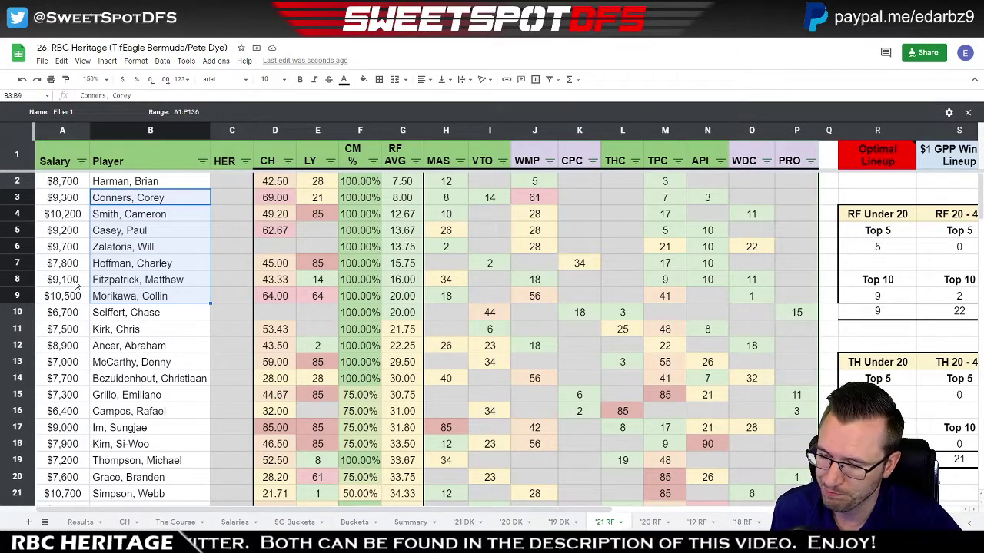
left_click(144, 313)
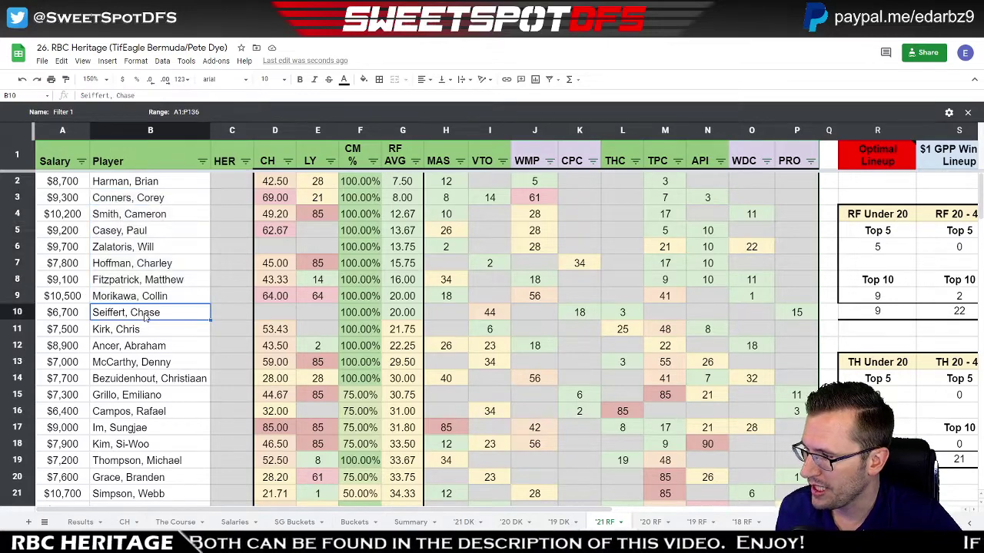
left_click(140, 329)
scroll(146, 378, "down", 3)
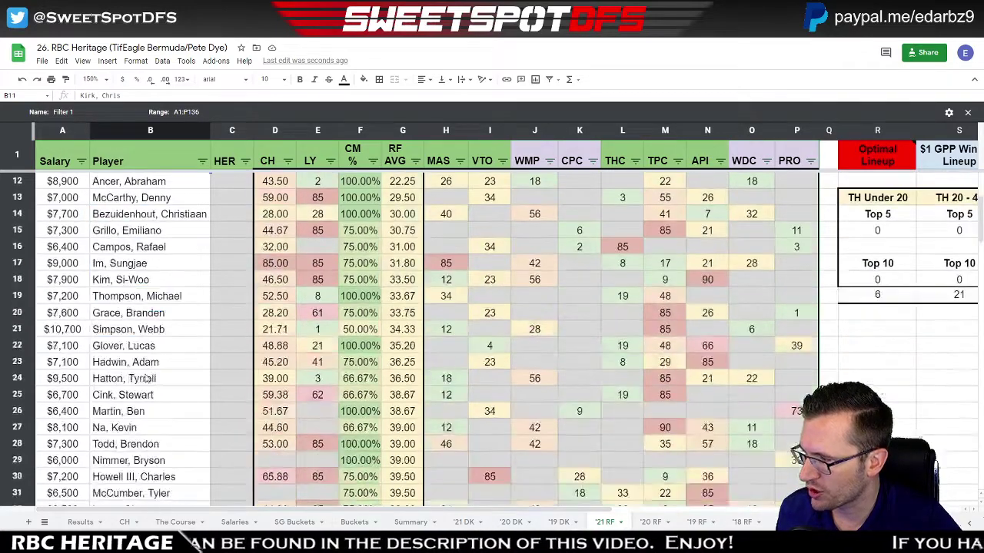
scroll(146, 378, "down", 1)
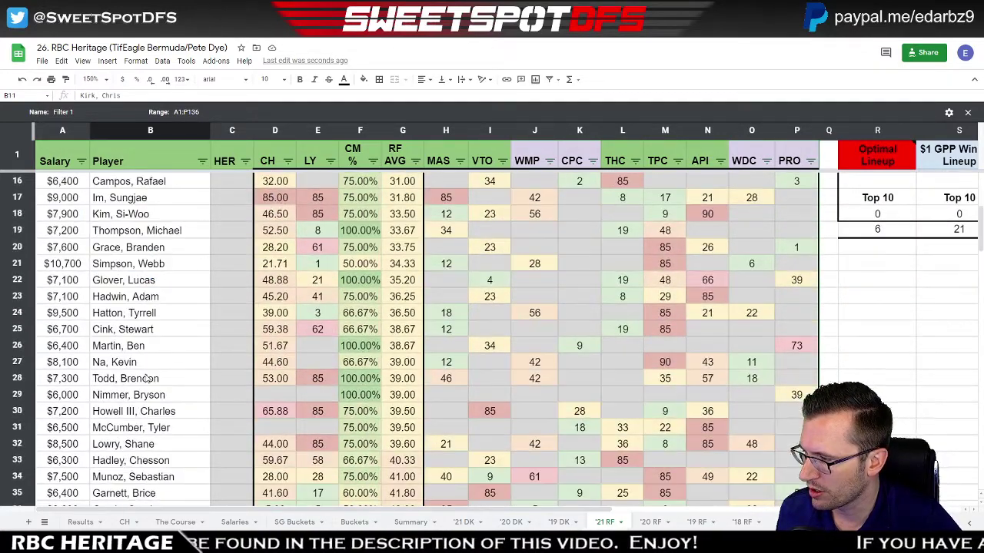
left_click(152, 444, "shift")
scroll(159, 395, "up", 2)
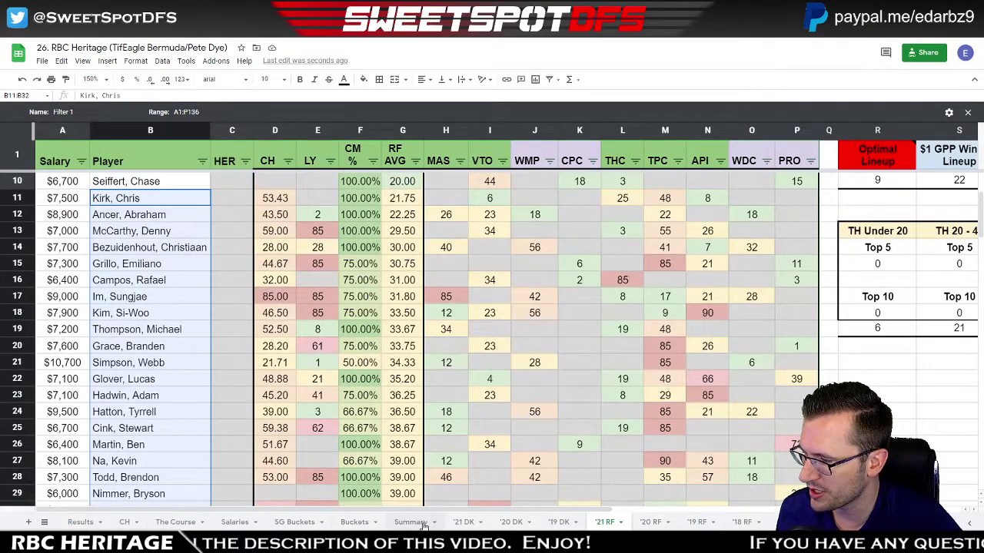
Check the Recent Form 21-40 row on the Summary sheet for this year's total, average per year, rank, and top 10 minimum and maximum.
key("ctrl+shift+Page_Up")
key("ctrl+shift+Page_Up")
key("ctrl+shift+Page_Up")
key("ctrl+shift+Page_Up")
left_click(496, 252)
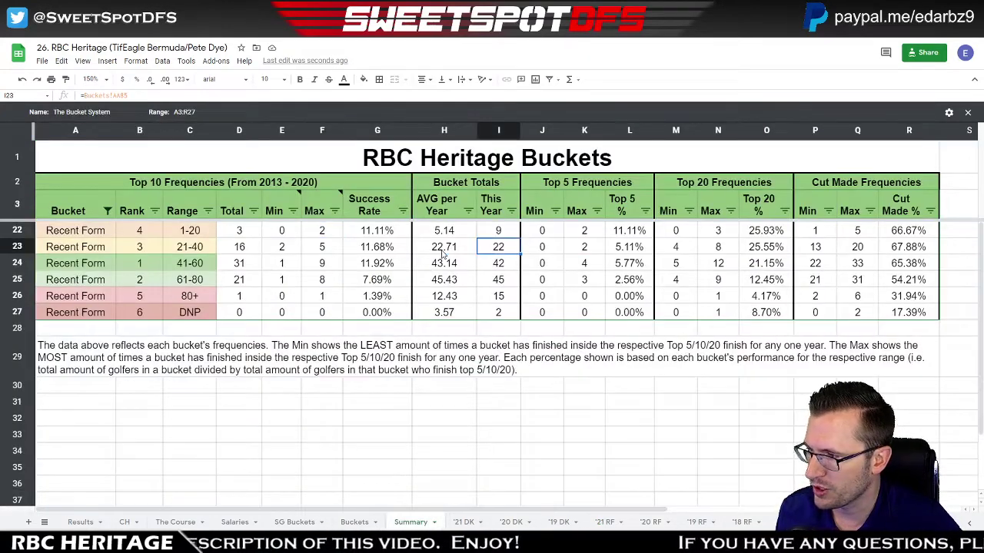
left_click(443, 254)
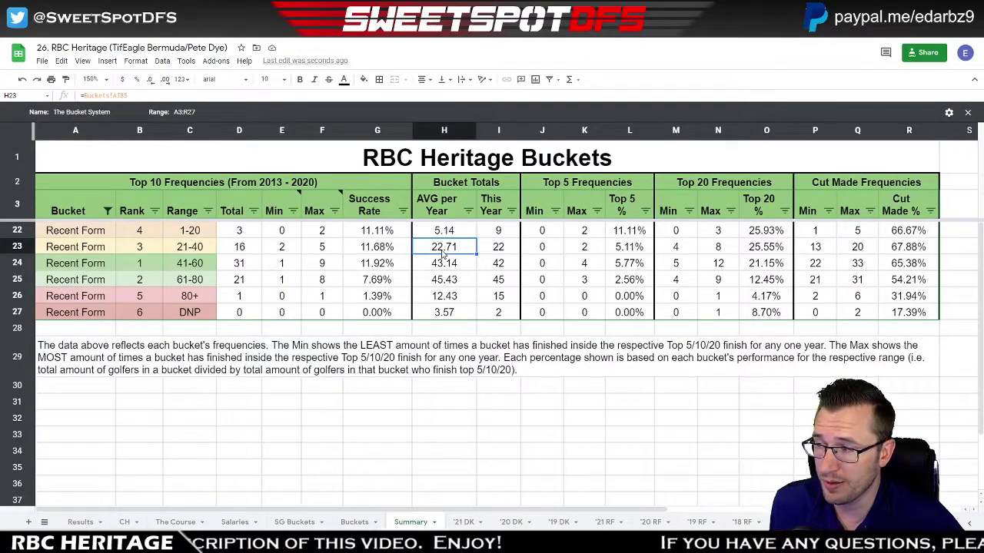
left_click(145, 248)
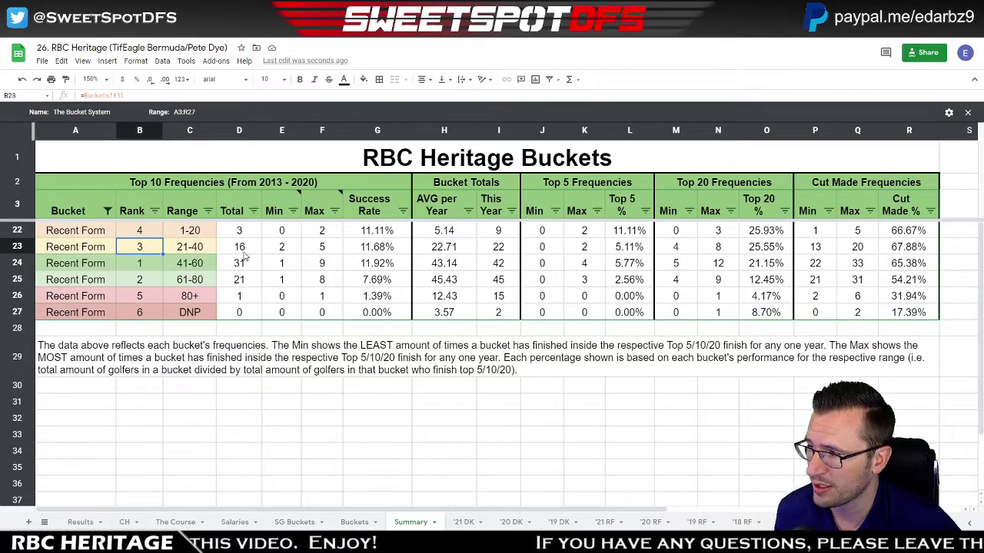
left_click_drag(281, 252, 326, 250)
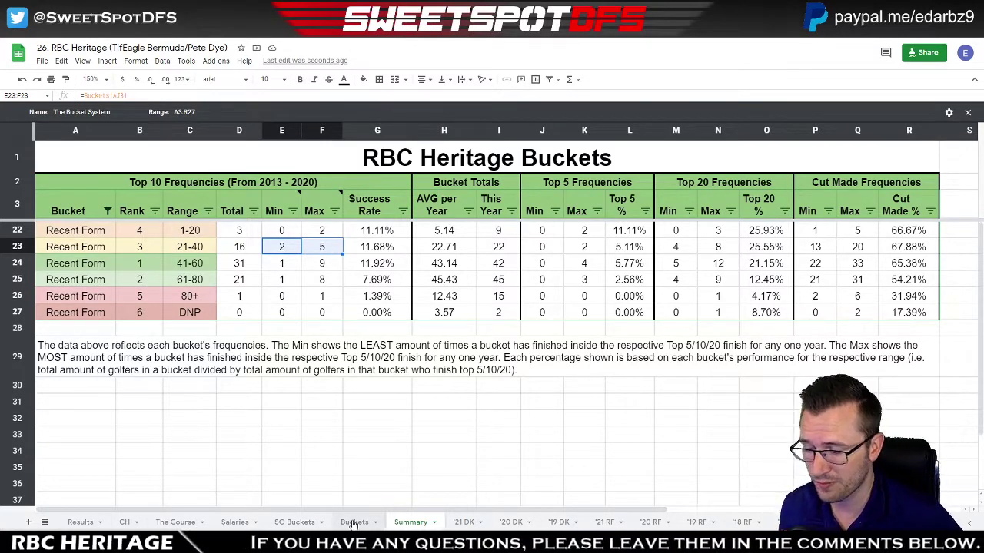
On the '21 RF sheet, select only Kirk, Ancer, Simpson, Im, Si-Woo Kim, Grillo, Hatton and Lowry as the 21-40 bucket candidates.
left_click(618, 523)
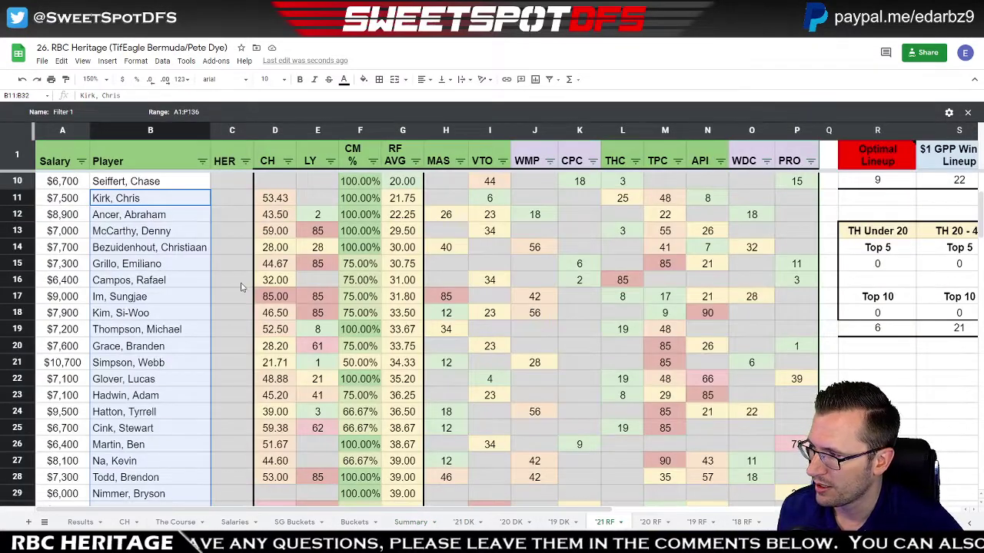
left_click(170, 201)
left_click(170, 222, "shift")
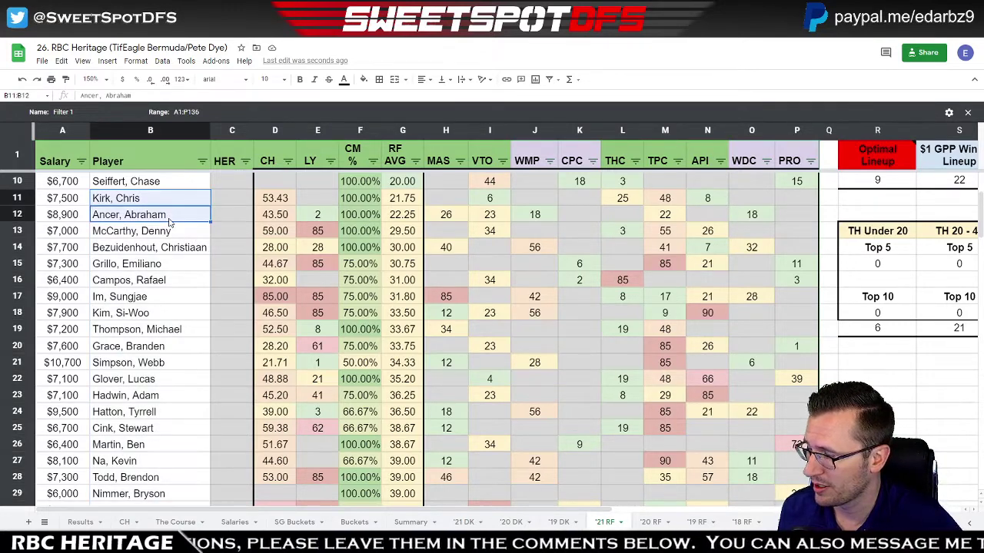
left_click(163, 363, "ctrl")
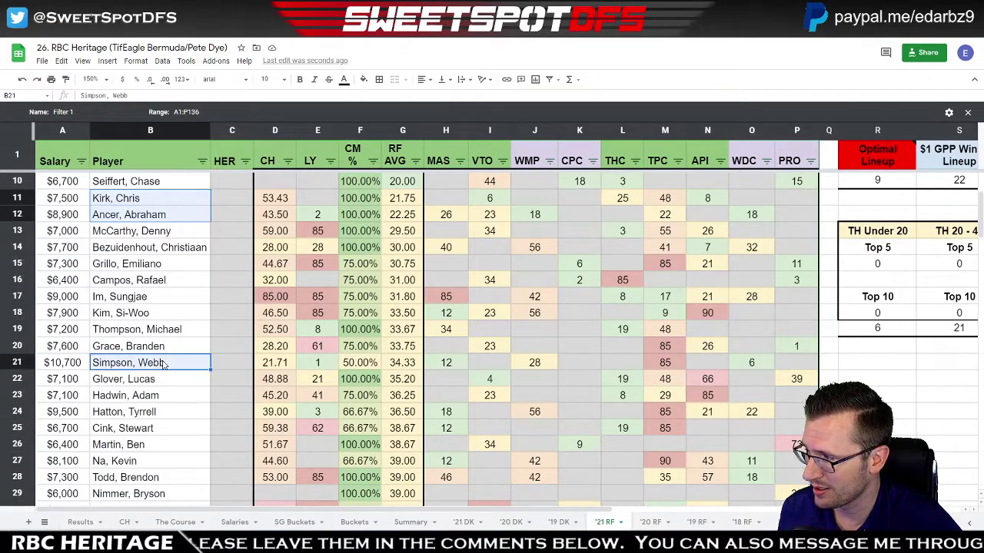
left_click(165, 302, "ctrl")
left_click(166, 314, "ctrl")
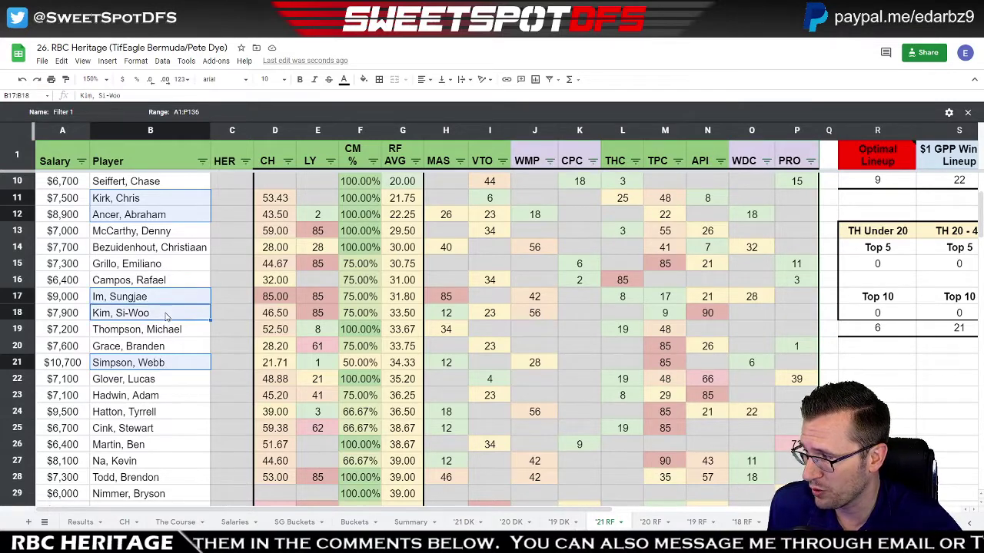
left_click(168, 266, "ctrl")
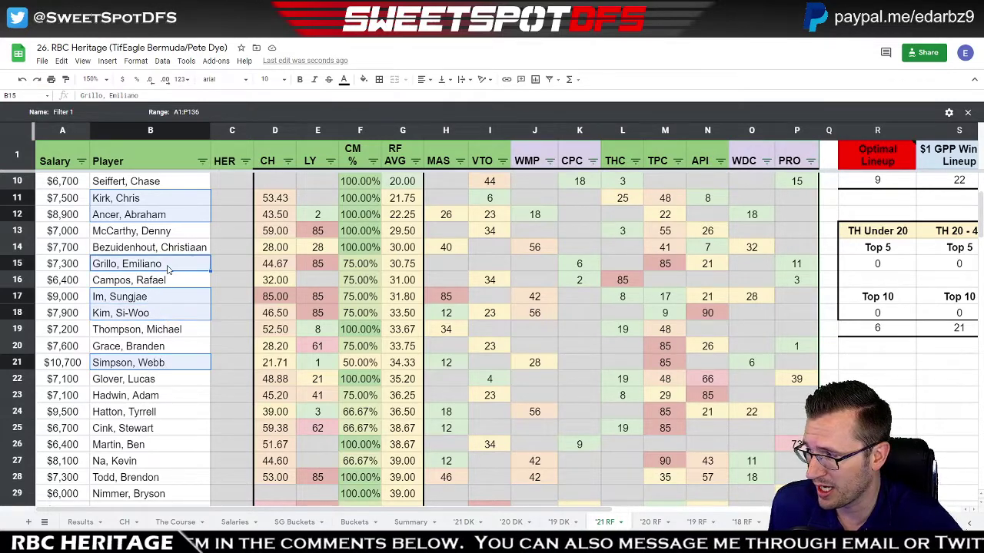
left_click(181, 414, "ctrl")
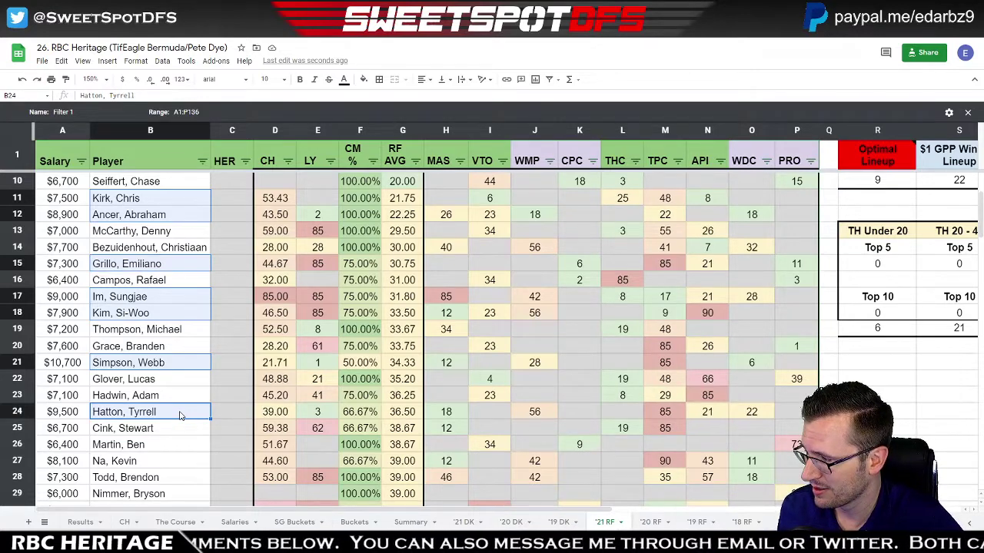
scroll(179, 453, "down", 2)
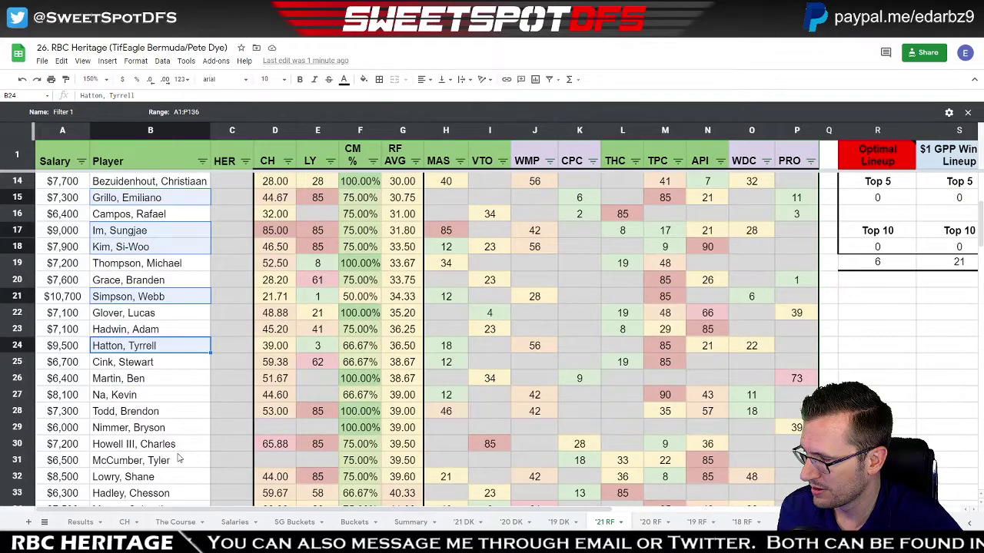
left_click(173, 479, "ctrl")
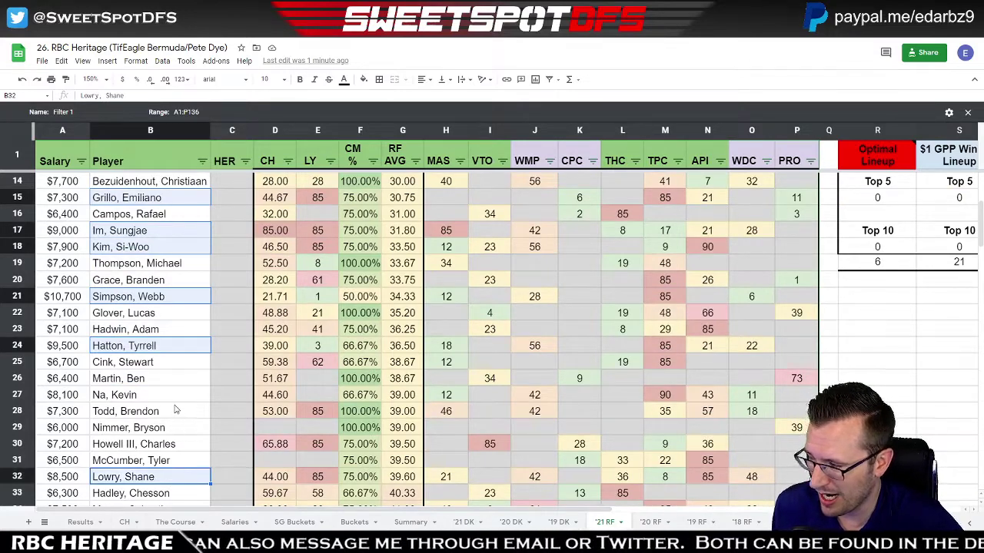
Check the Recent Form 41-60 row on the Summary sheet for average per year, this year's total, success rate, and top 10 minimum and maximum.
scroll(176, 409, "up", 1)
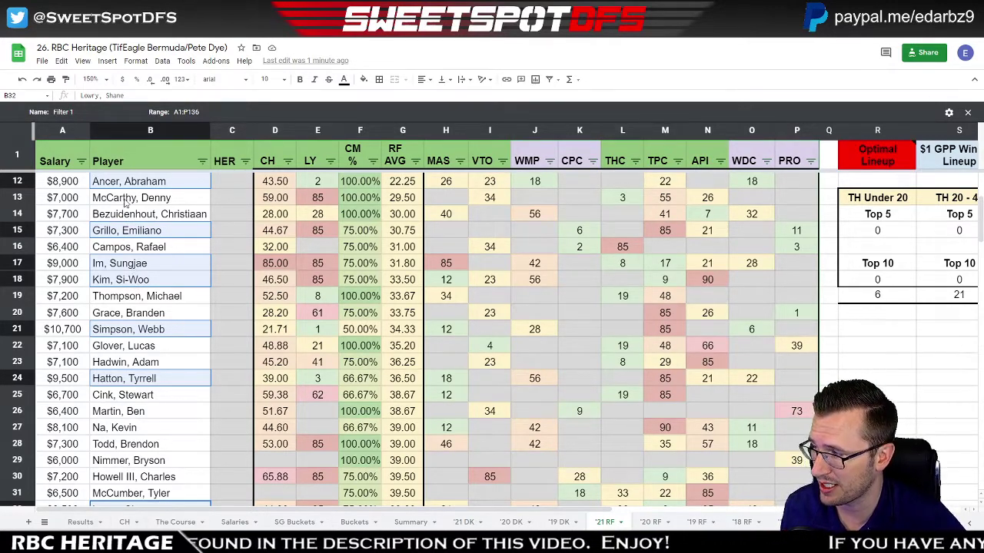
scroll(162, 508, "down", 6)
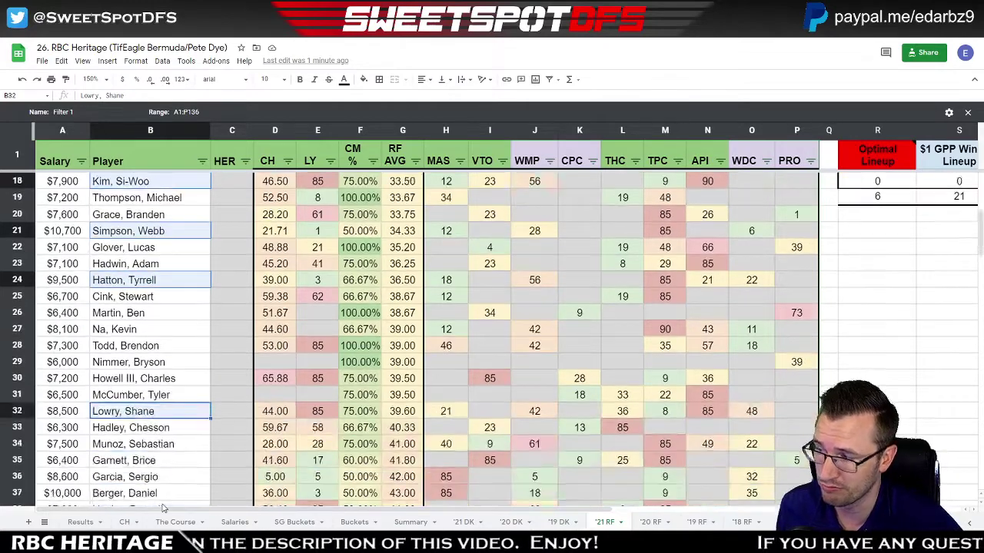
scroll(162, 508, "down", 1)
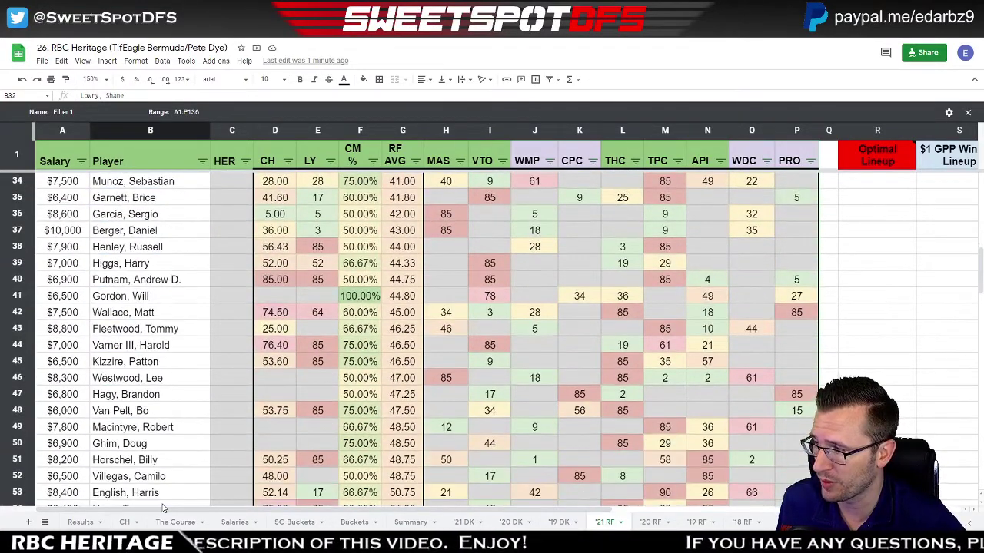
scroll(163, 508, "up", 1)
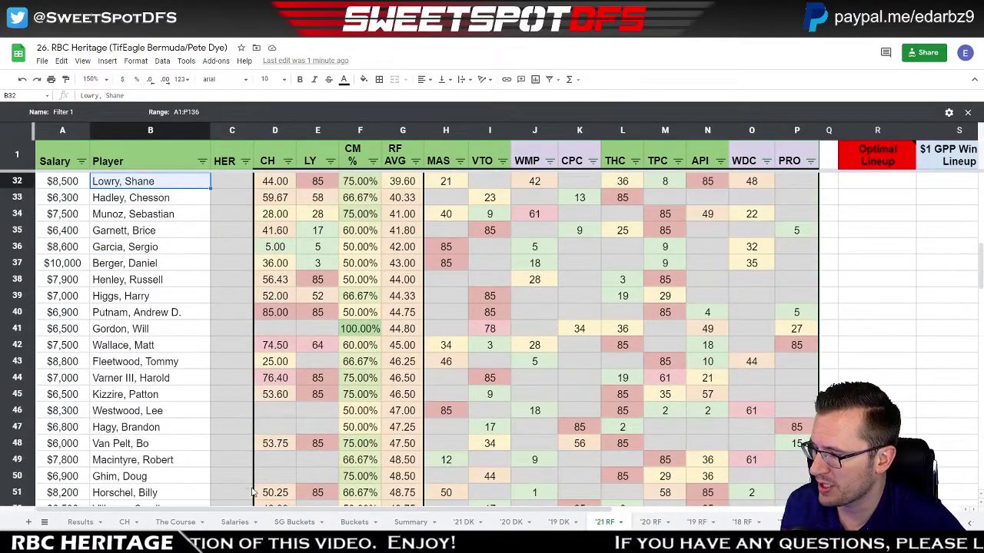
left_click(355, 522)
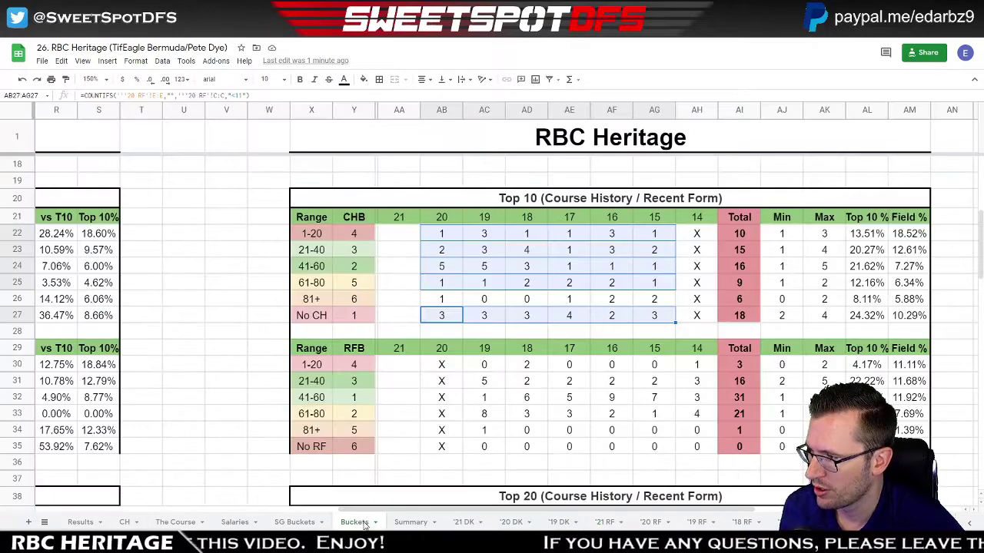
left_click(400, 522)
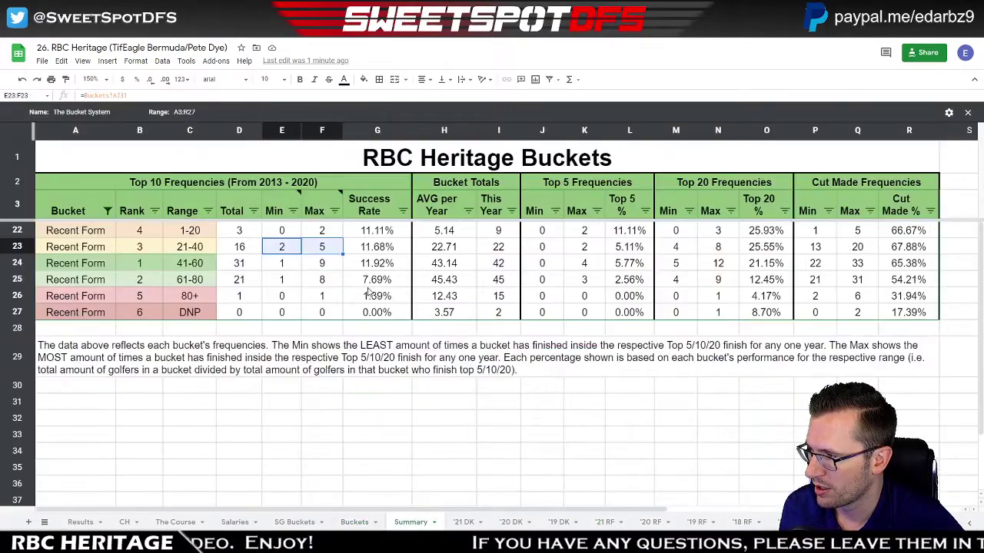
left_click(444, 265)
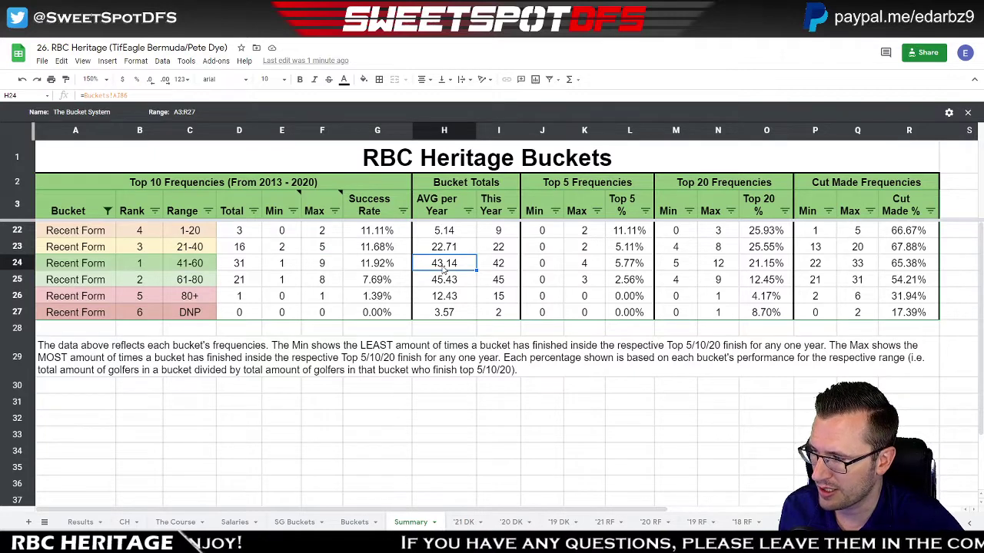
left_click(498, 265)
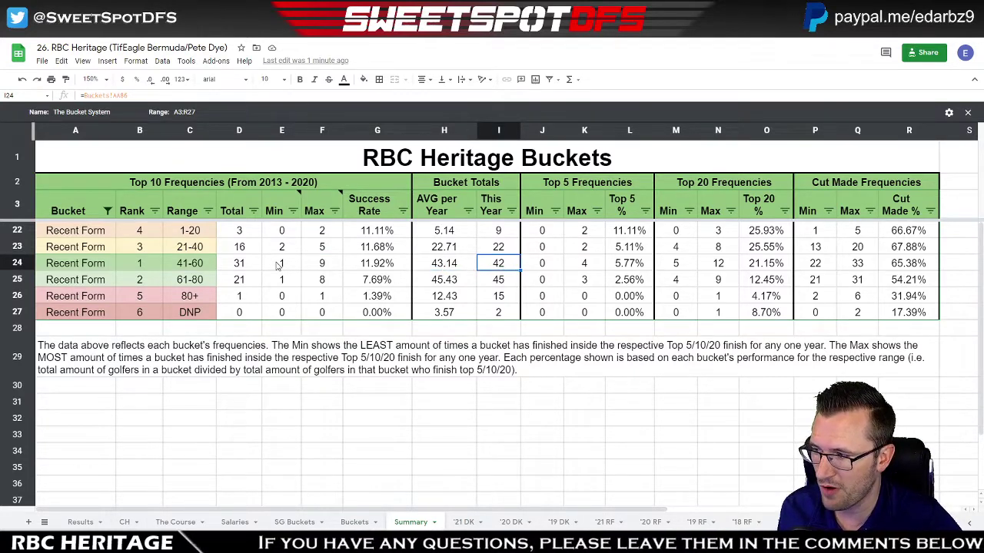
left_click(388, 265)
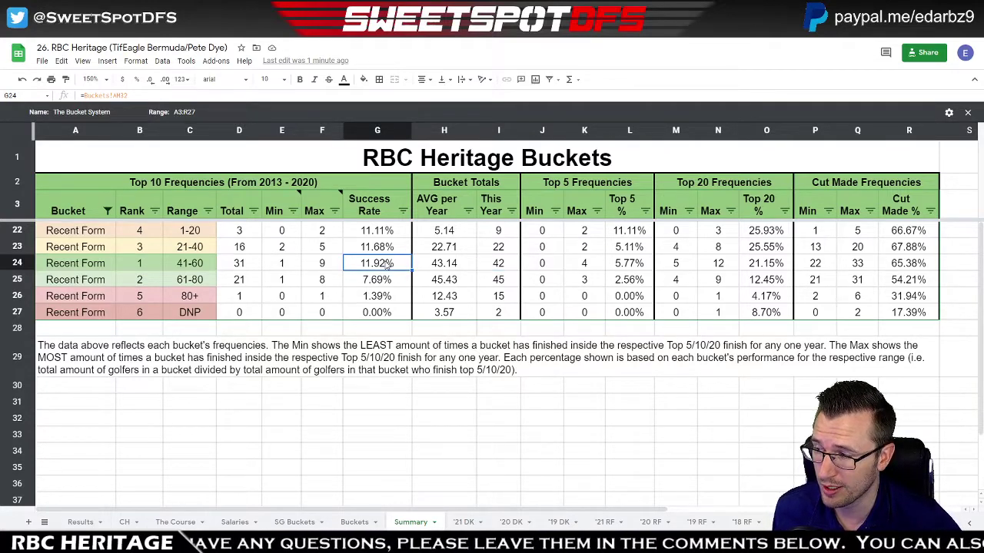
left_click(507, 266)
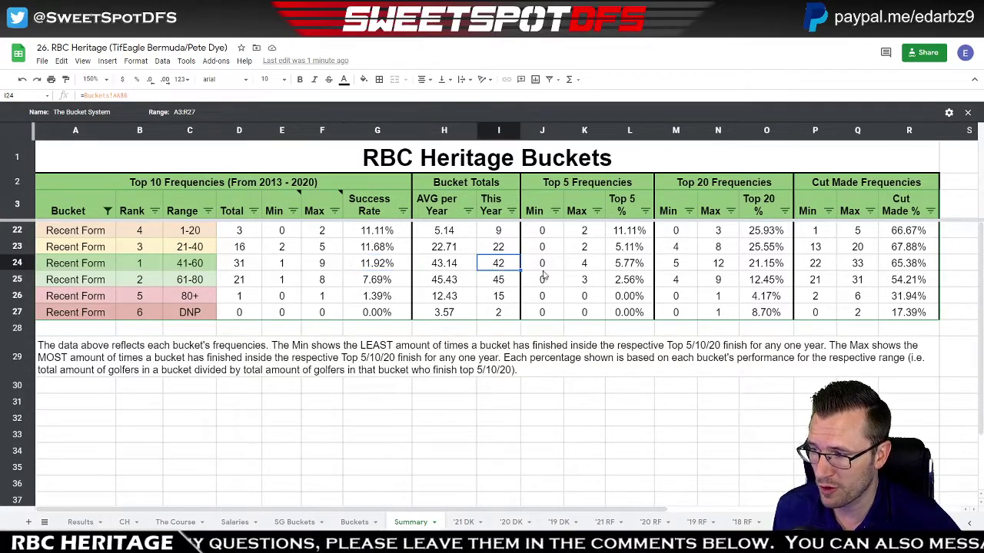
left_click_drag(290, 269, 326, 269)
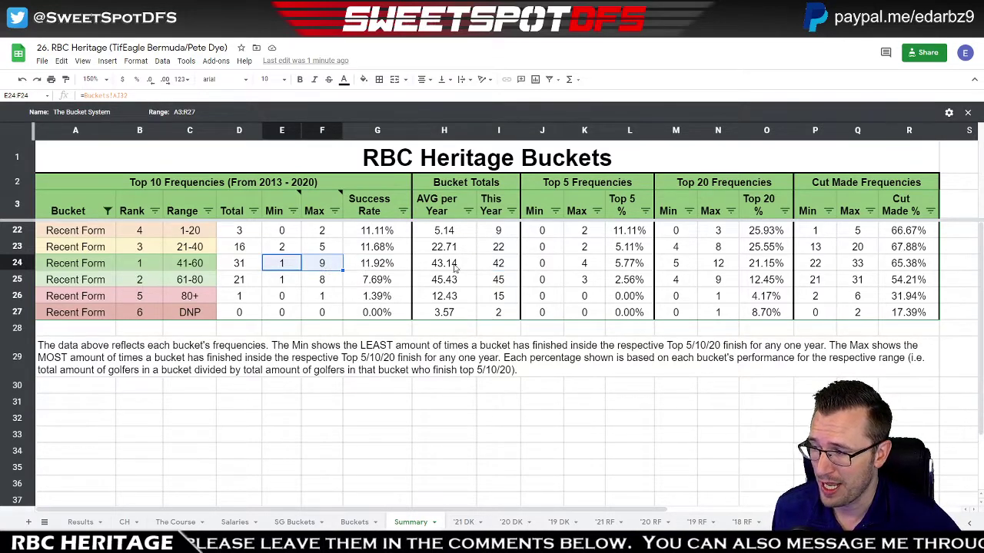
left_click(374, 269)
left_click(497, 266)
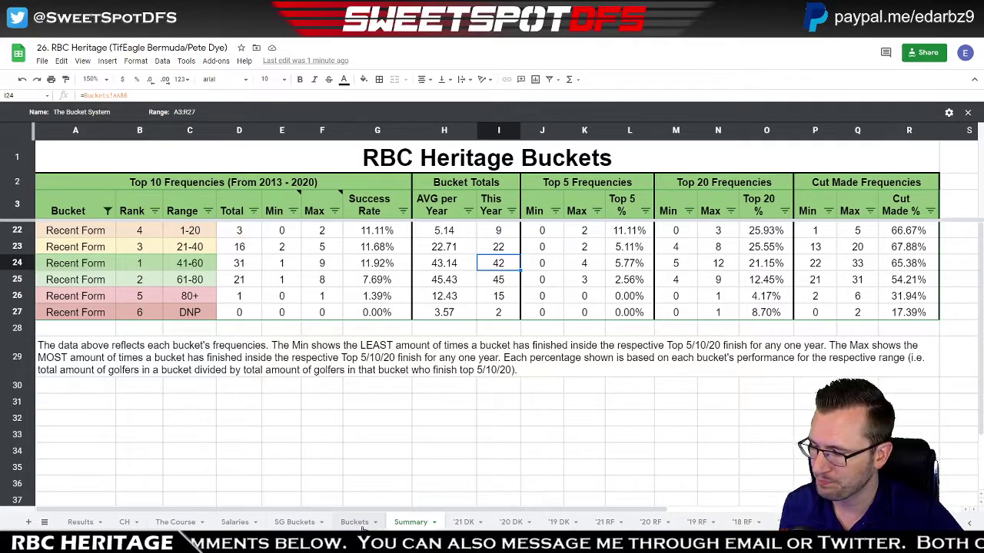
On the '21 RF sheet, select Munoz, Garcia, Berger, Henley, Wallace, Fleetwood and Westwood as candidates from the 41-60 bucket.
left_click(605, 523)
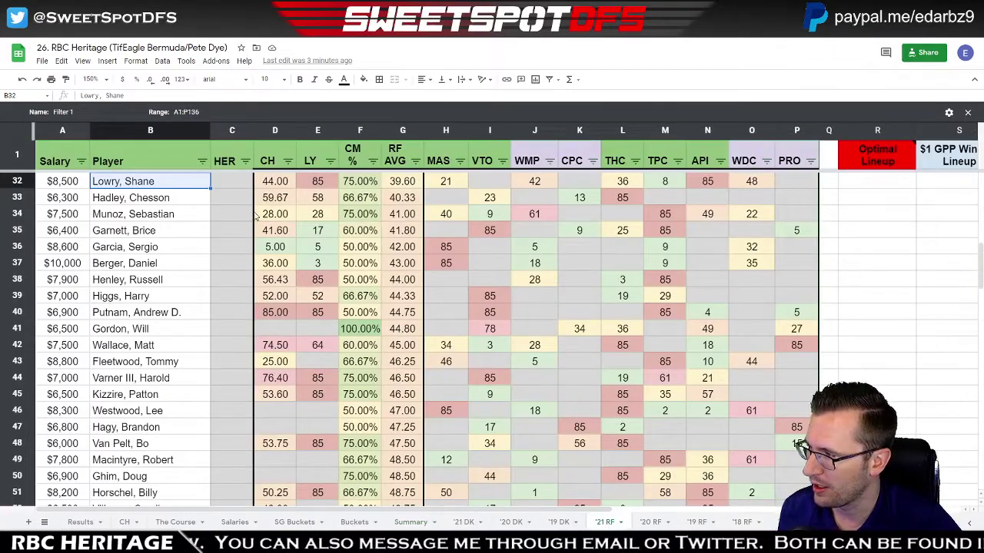
scroll(237, 272, "up", 3)
scroll(237, 272, "down", 3)
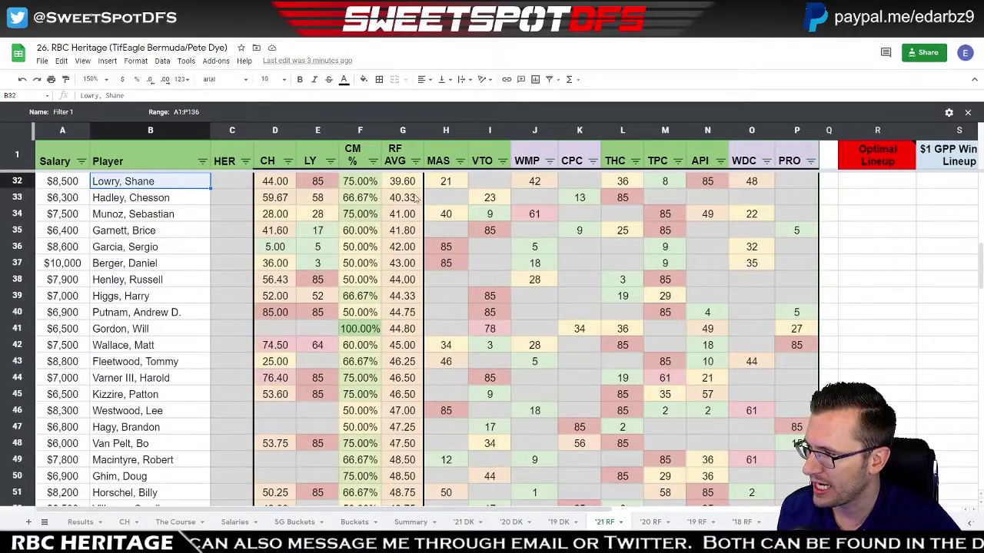
key("Down")
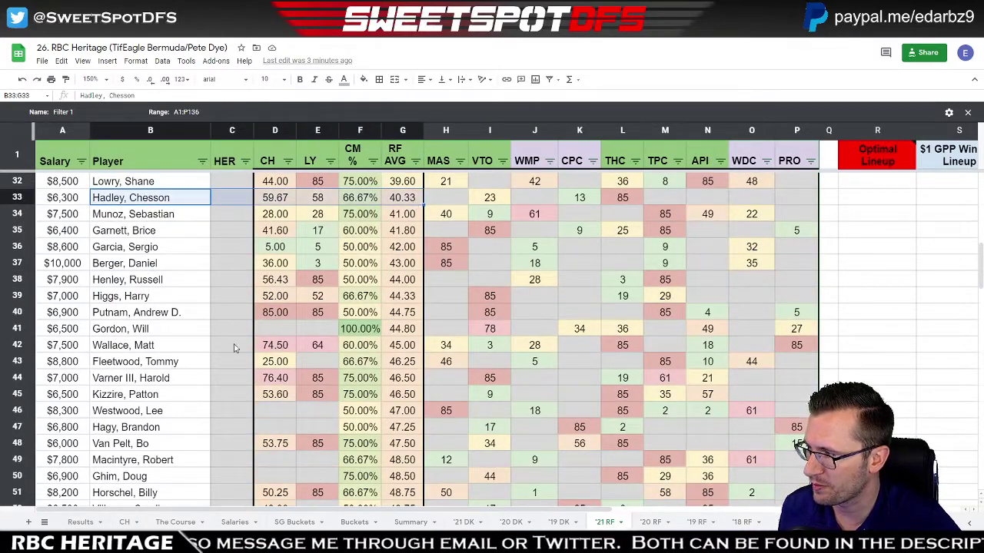
left_click(146, 266)
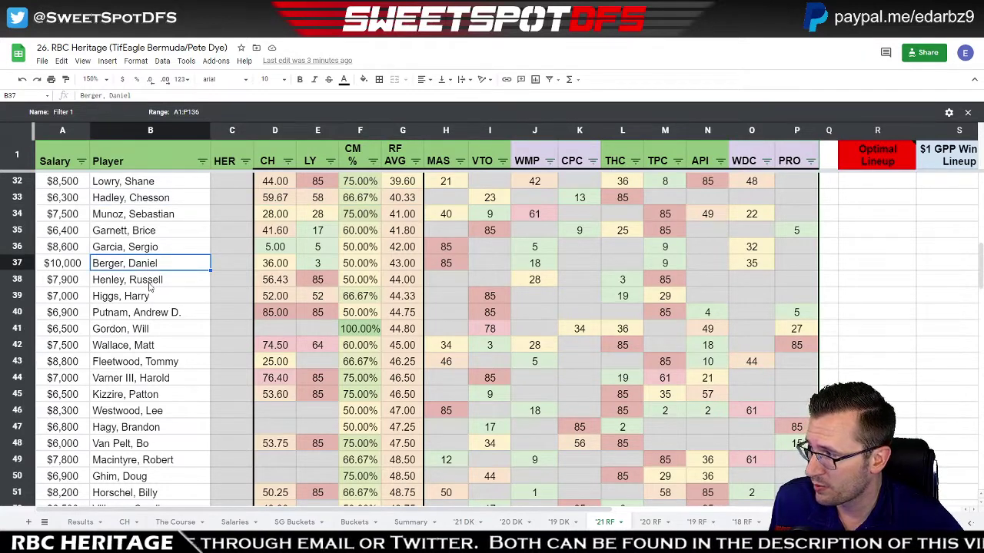
left_click(150, 288, "ctrl")
left_click(149, 217, "ctrl")
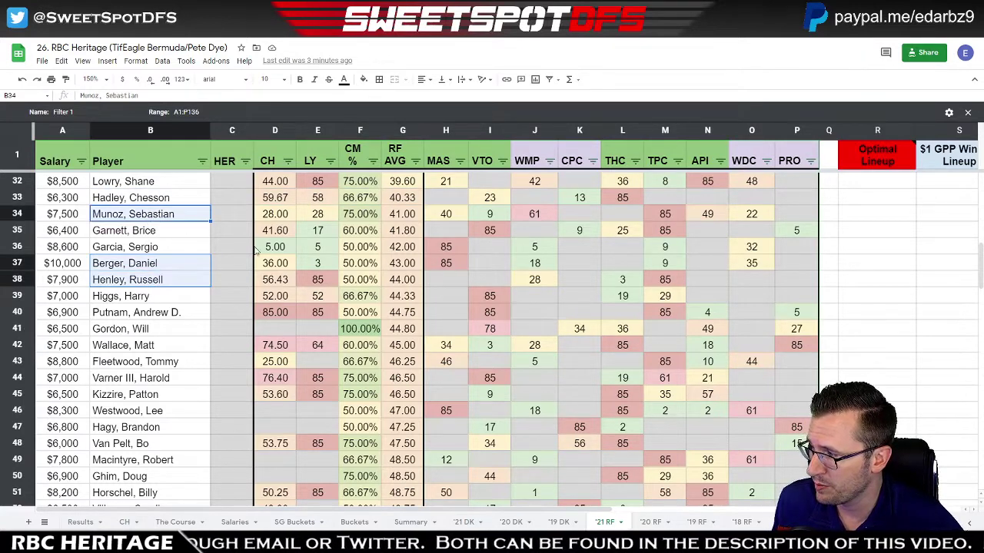
left_click(158, 348, "ctrl")
left_click(164, 366, "ctrl")
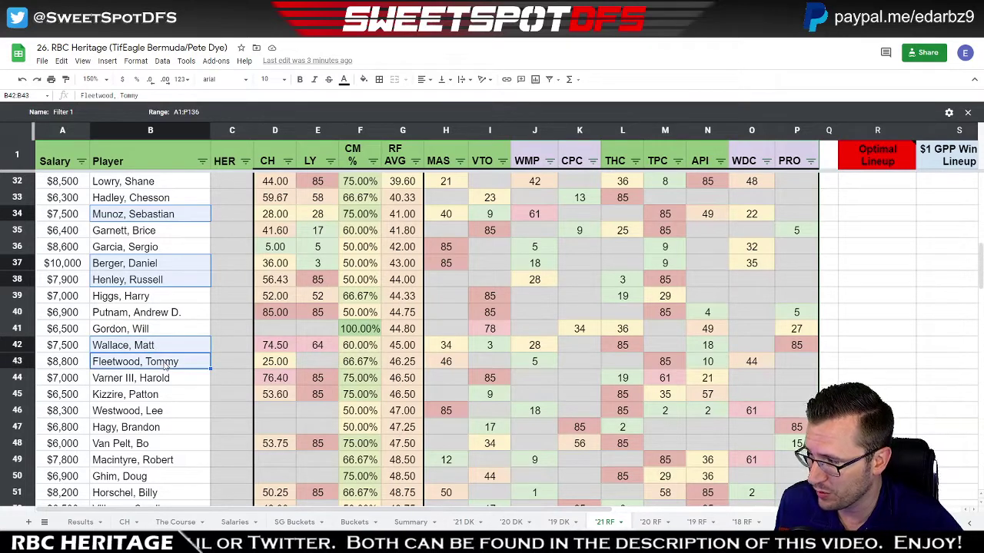
left_click(160, 412, "ctrl")
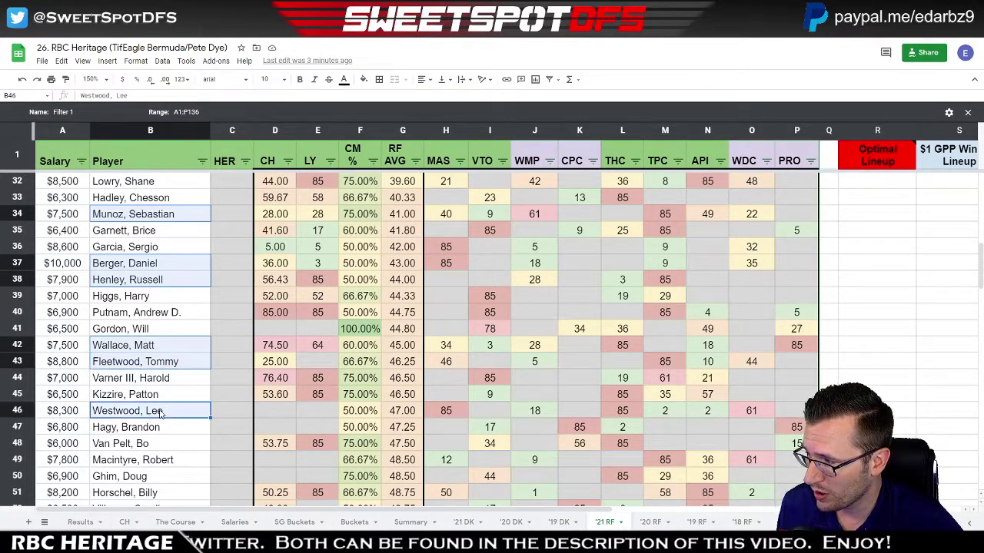
left_click(169, 253, "ctrl")
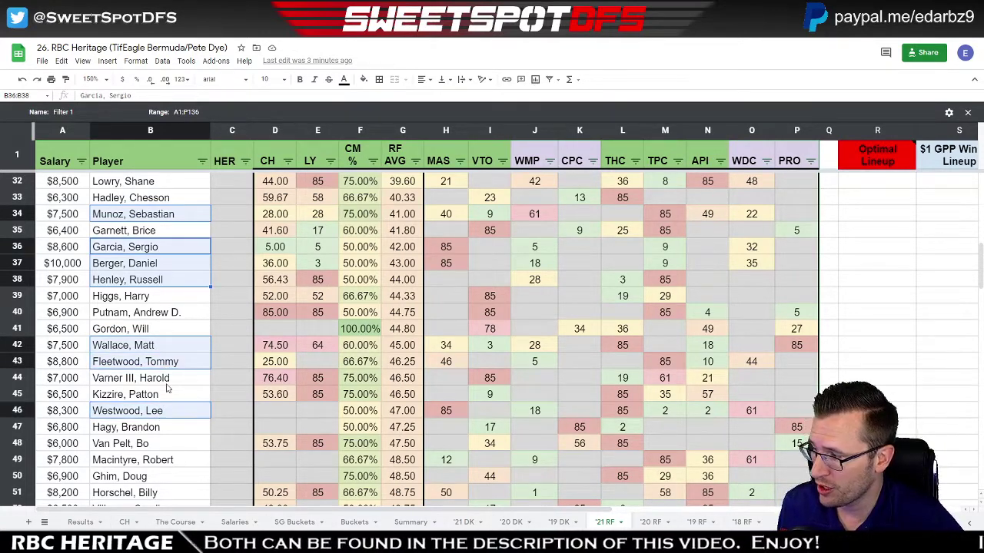
Add Macintyre, Ghim and Horschel in rows 49 to 51 to the selected 41-60 bucket candidates.
left_click(159, 477, "ctrl")
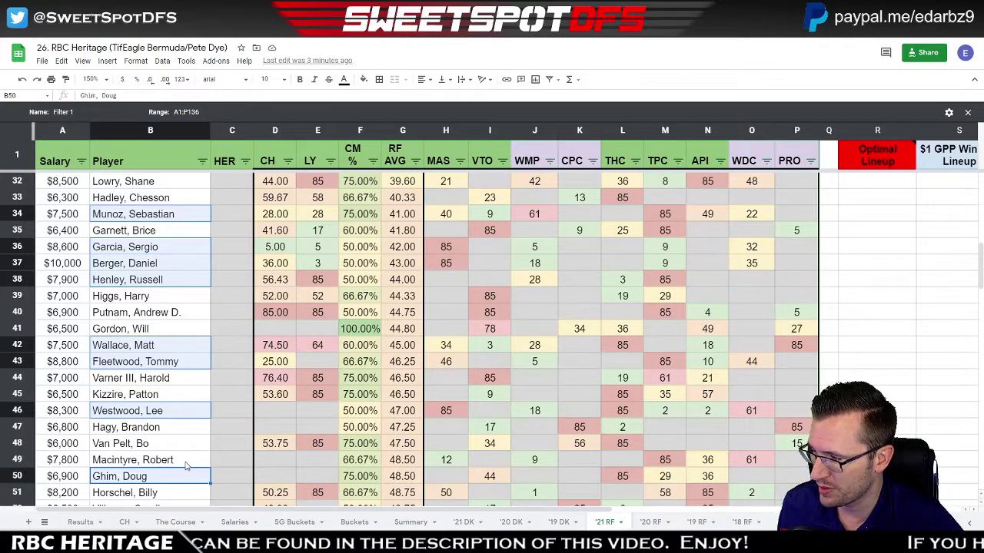
left_click(188, 461, "ctrl+shift")
scroll(197, 332, "down", 2)
scroll(197, 332, "down", 1)
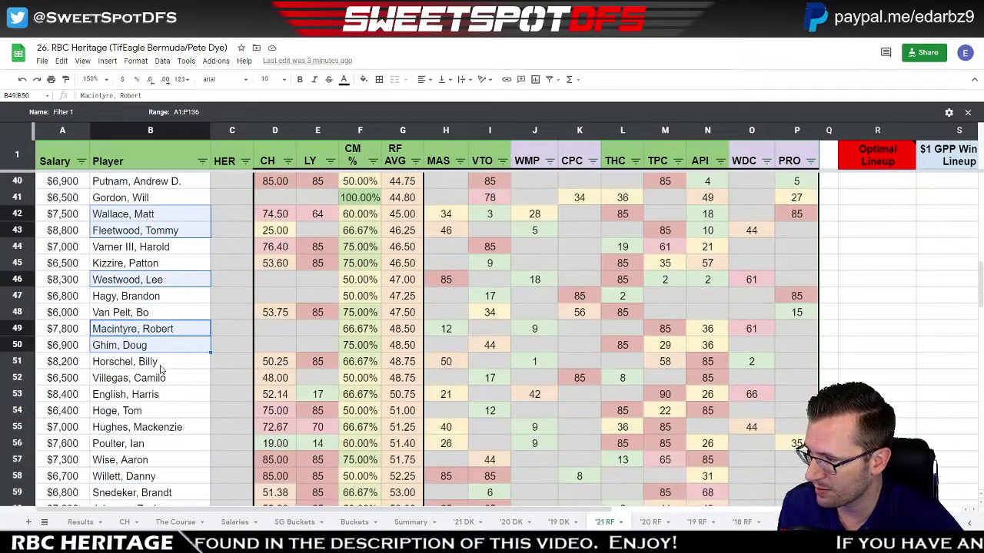
left_click(164, 365, "ctrl+shift")
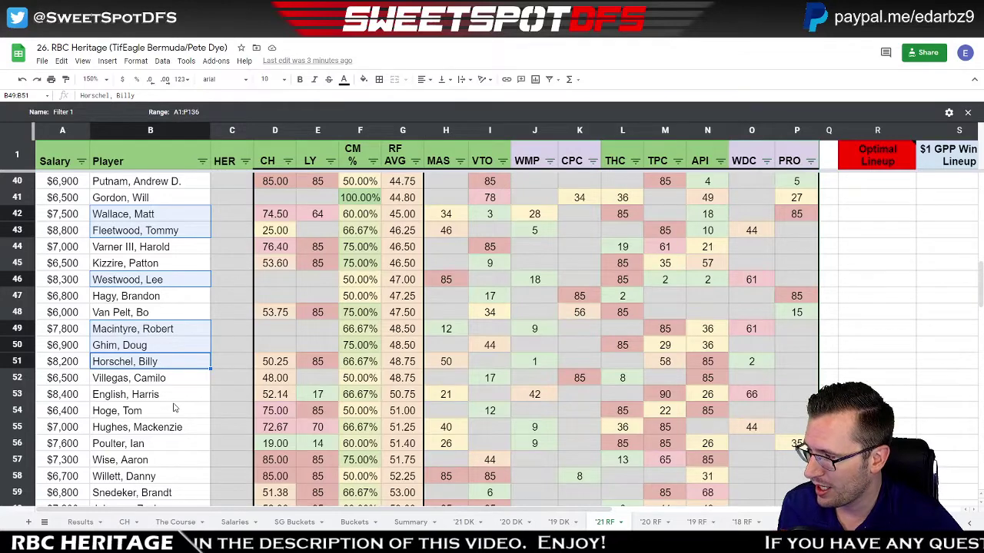
Review the remaining 41-60 bucket golfers below Horschel for further candidates, then clear the multiple selection at Westwood's row.
scroll(173, 408, "down", 2)
scroll(173, 408, "down", 2)
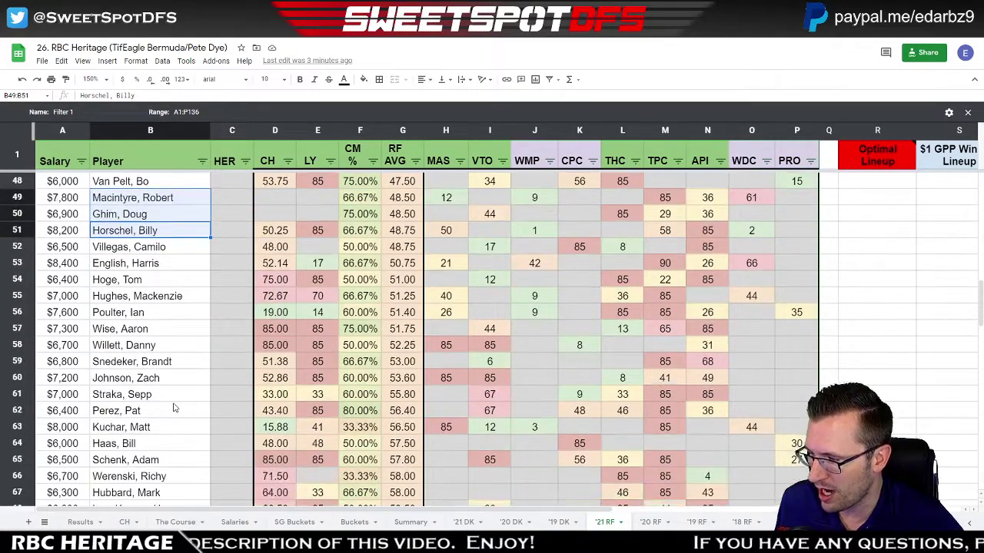
scroll(173, 408, "down", 2)
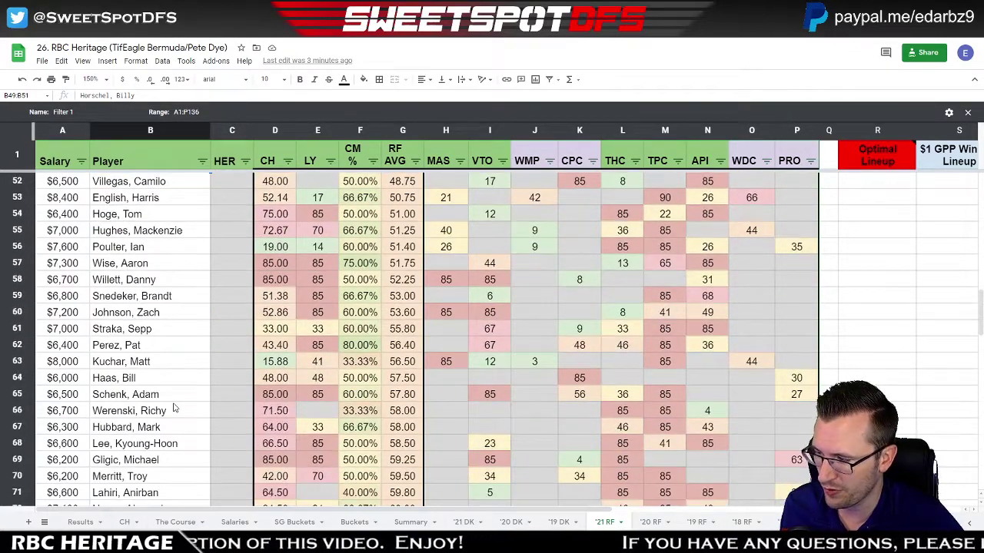
scroll(174, 408, "down", 2)
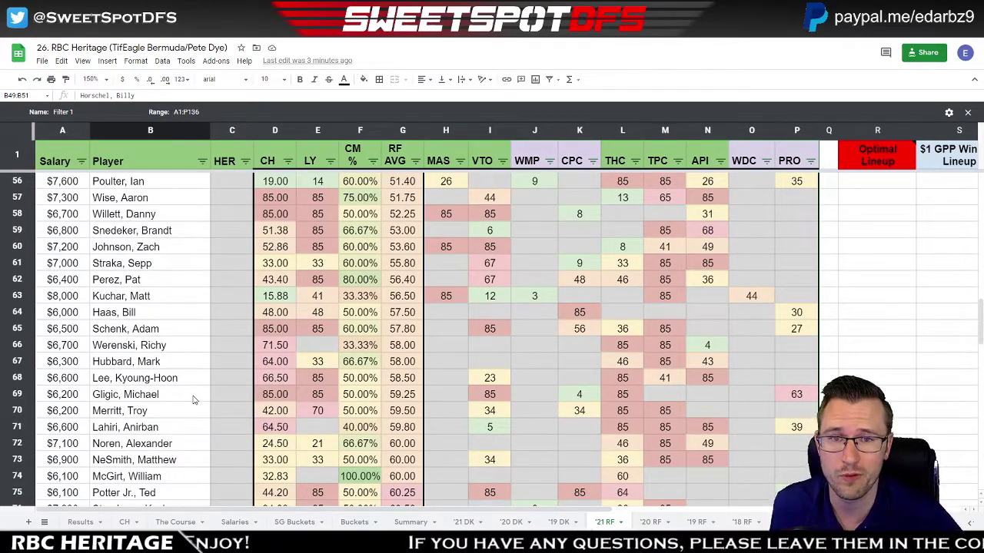
scroll(194, 399, "up", 6)
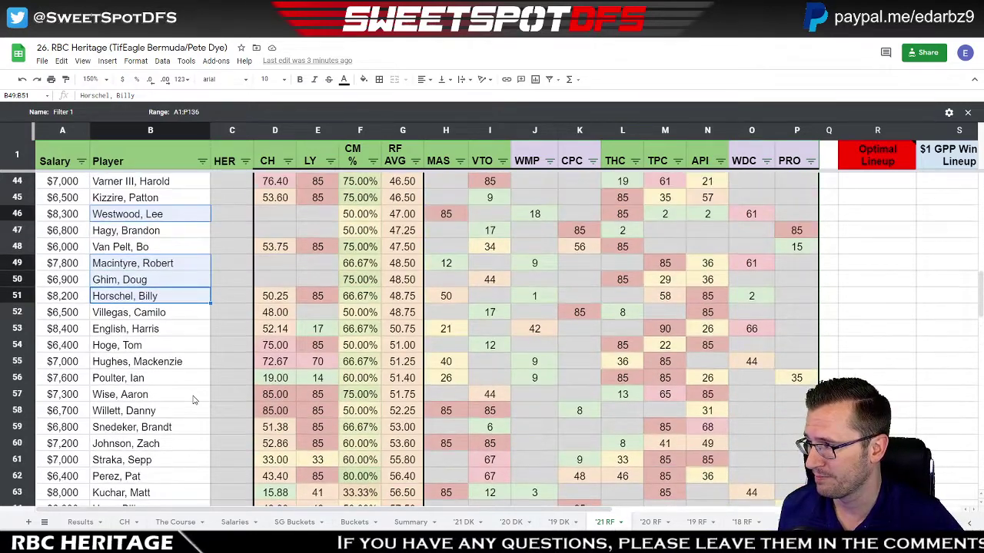
scroll(194, 400, "up", 2)
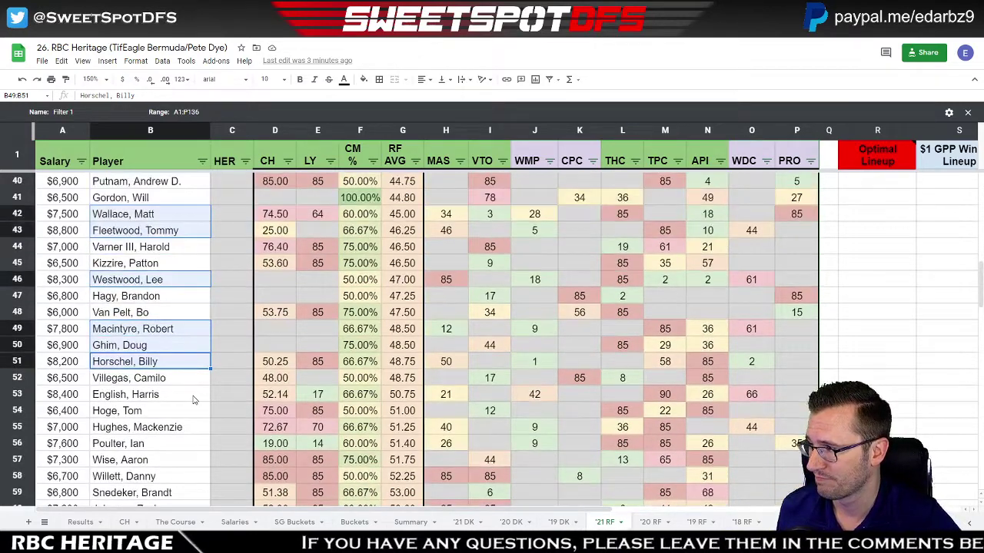
left_click(150, 283)
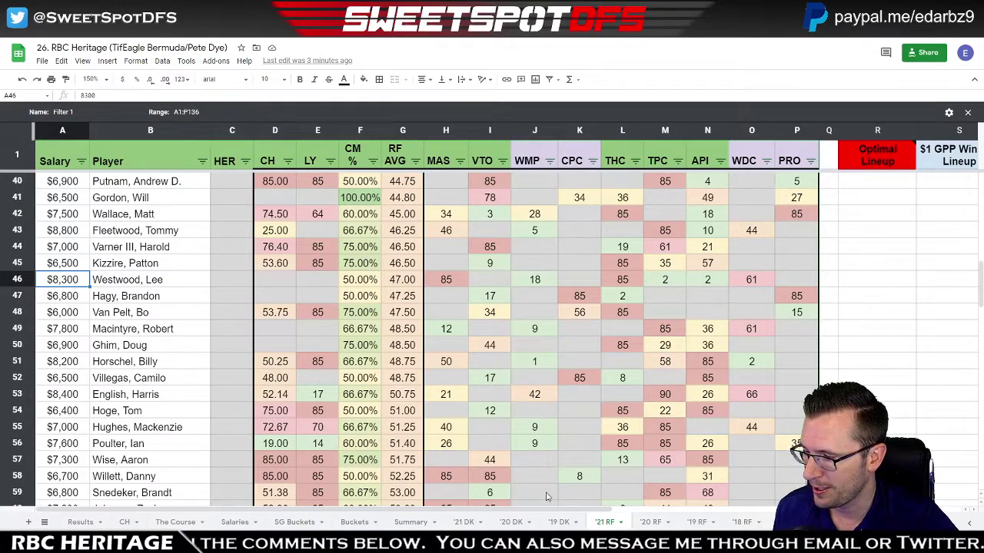
Compare the 21-40, 41-60 and 61-80 Recent Form ranks on the Summary sheet, and check the 61-80 bucket's average per year and this year's total.
left_click(411, 523)
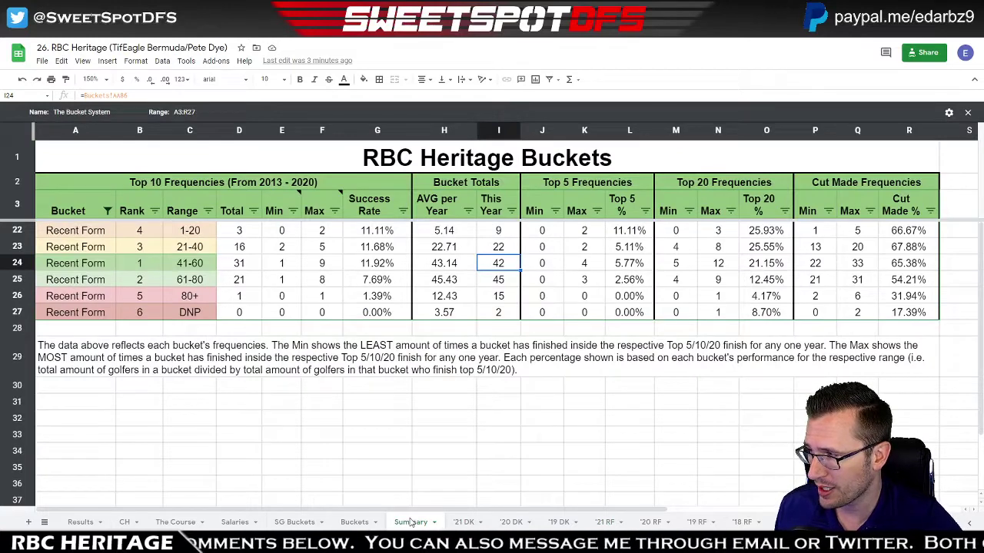
left_click(148, 247)
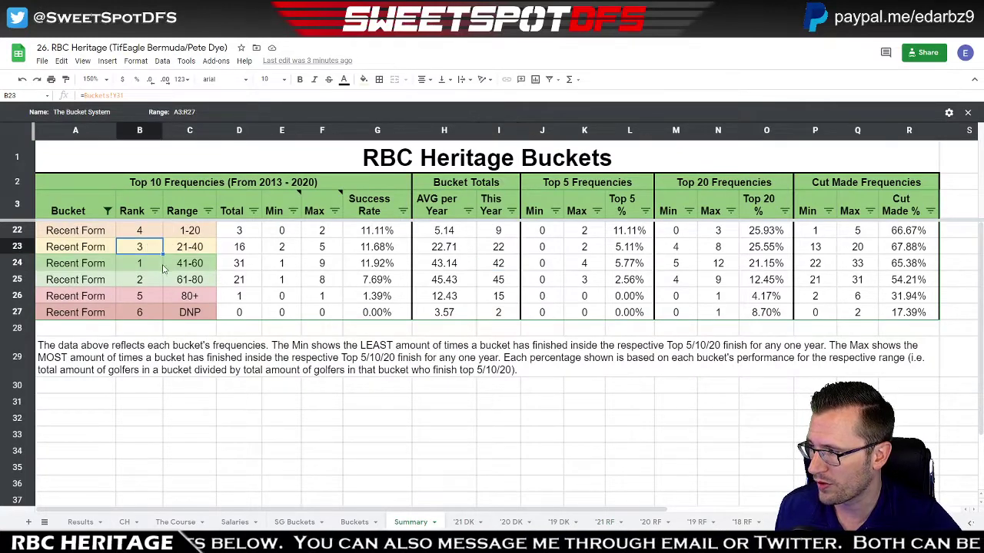
left_click(145, 266)
left_click(149, 281)
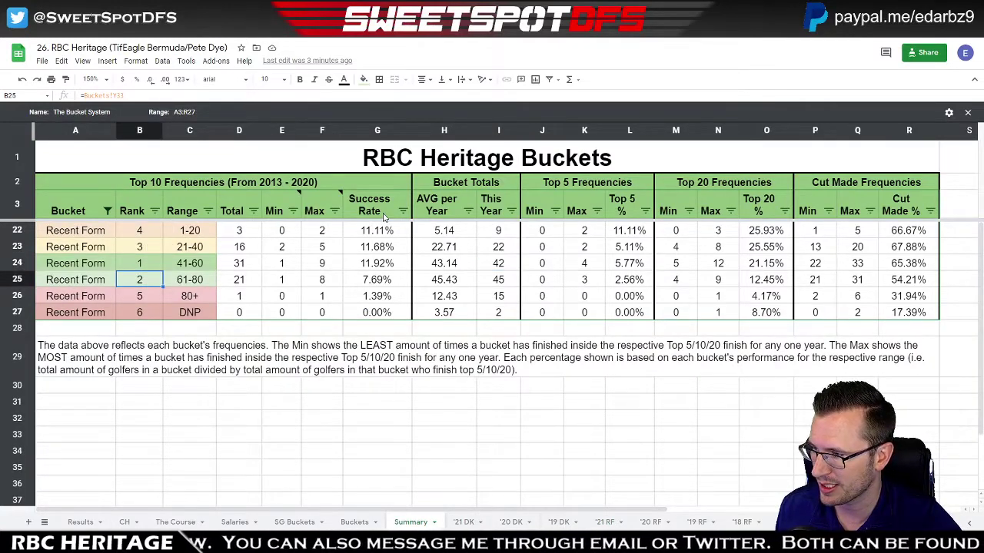
left_click(440, 285)
left_click(502, 286)
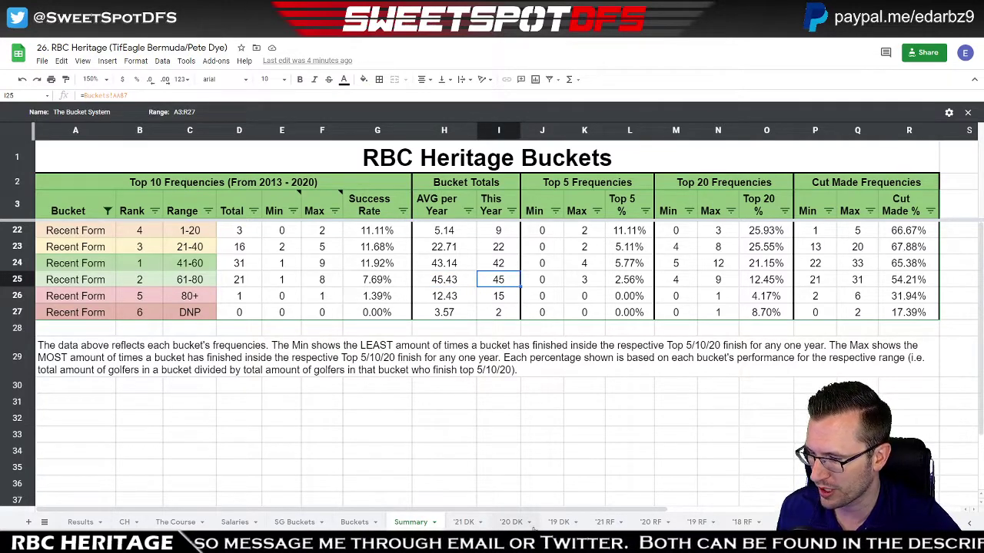
On the '21 RF sheet, select Streelman, Ortiz and Dustin Johnson as candidates from the 61-80 bucket.
left_click(608, 523)
scroll(369, 346, "down", 10)
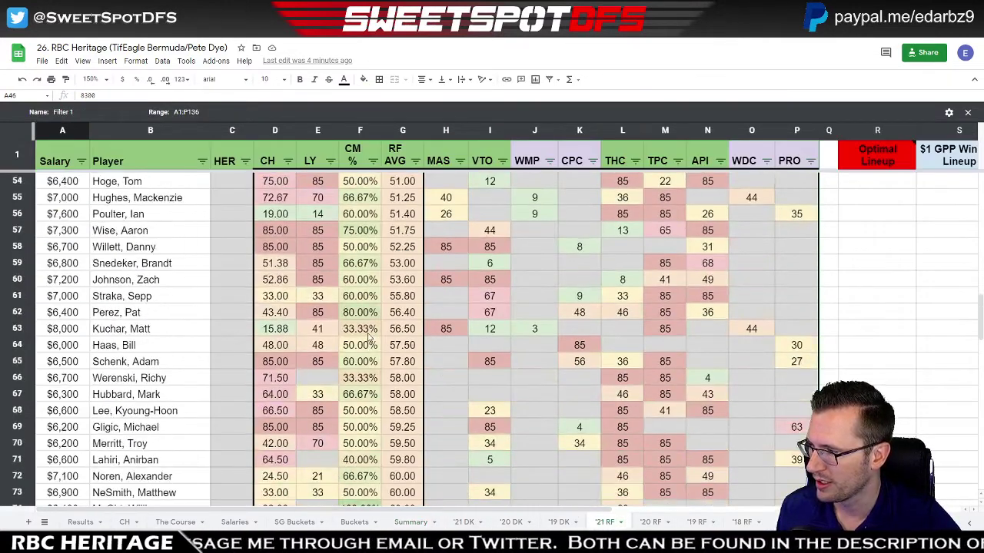
scroll(369, 339, "down", 2)
left_click_drag(402, 197, 400, 476)
left_click(586, 248)
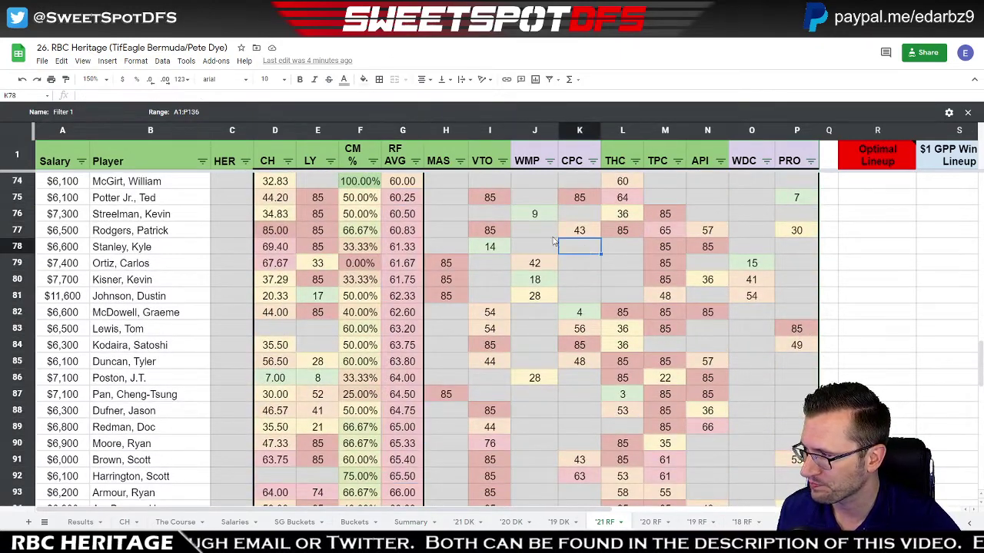
left_click(146, 218)
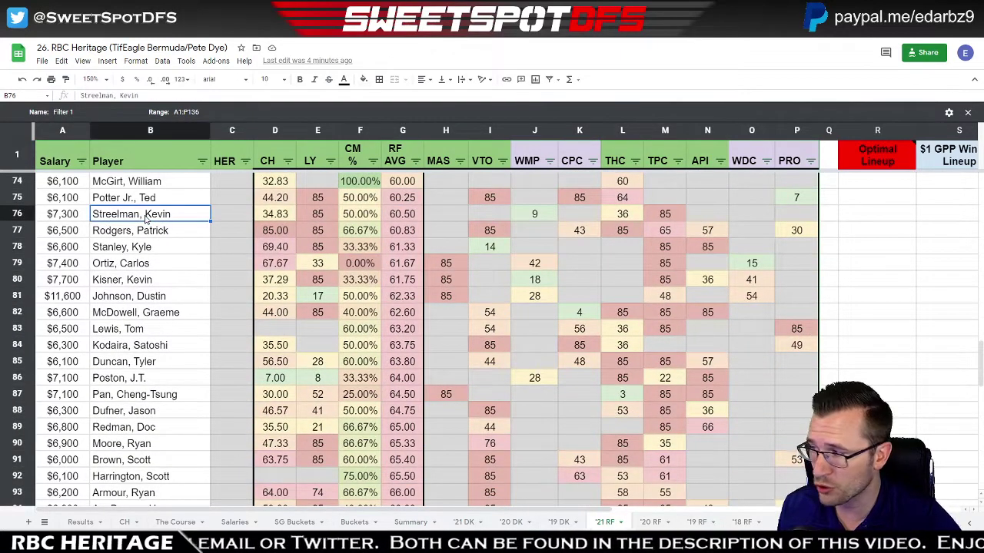
left_click(161, 265, "ctrl")
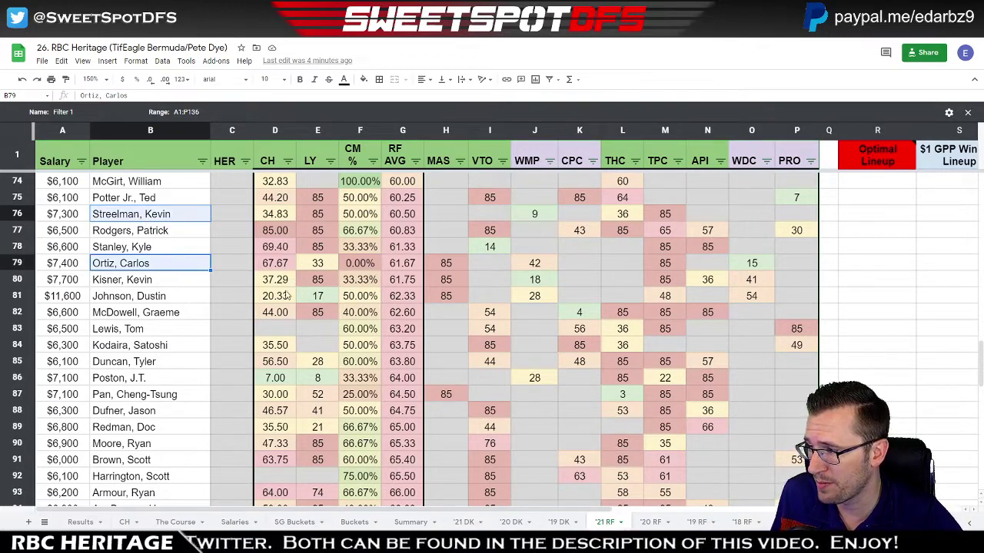
left_click(163, 299, "ctrl")
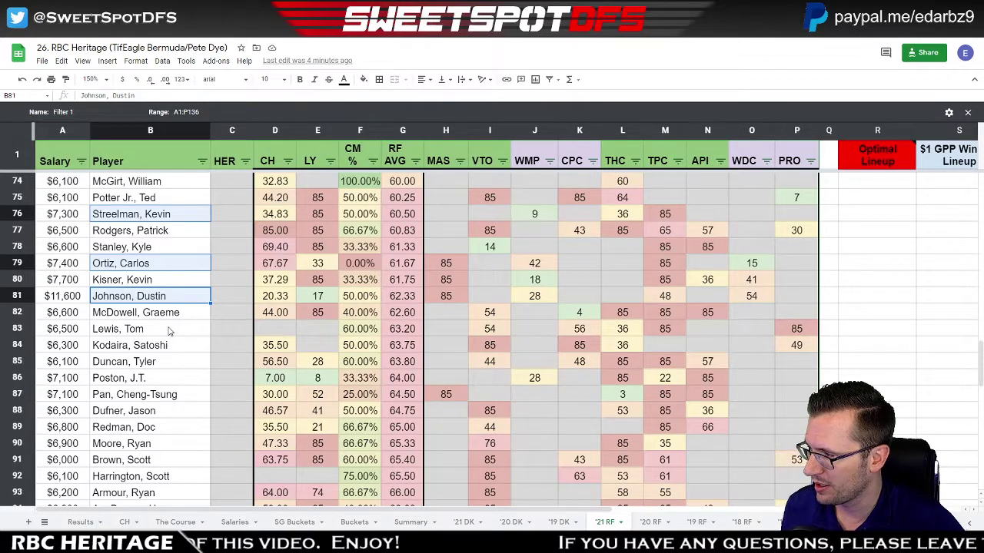
scroll(160, 328, "down", 1)
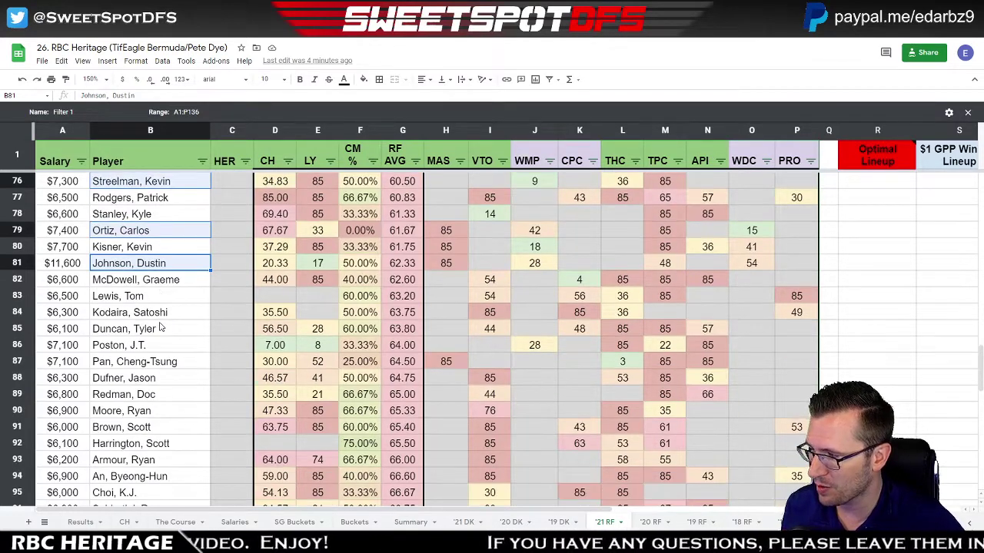
Add Doc Redman, Byeong-Hun An and Cameron Davis to the selected 61-80 bucket candidates.
left_click(132, 398)
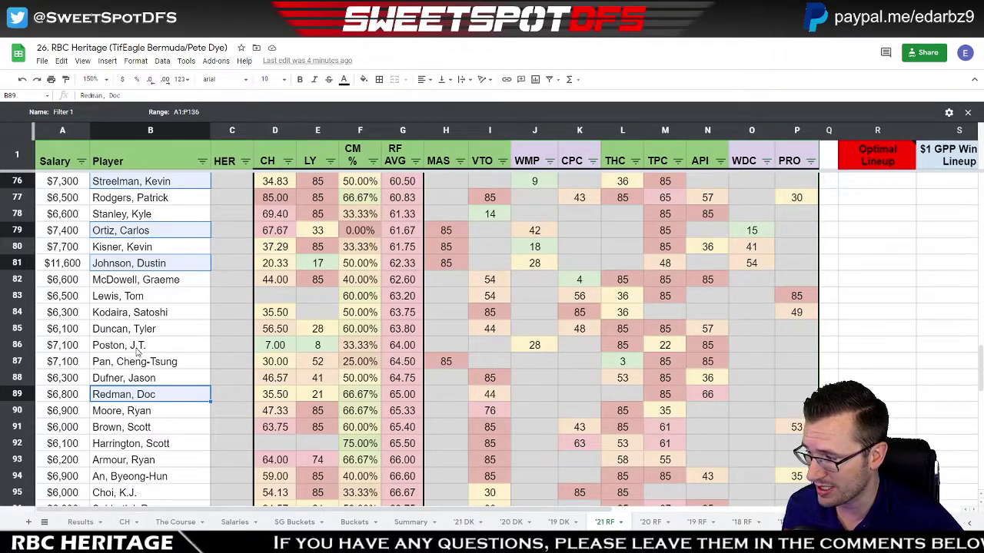
left_click(125, 478)
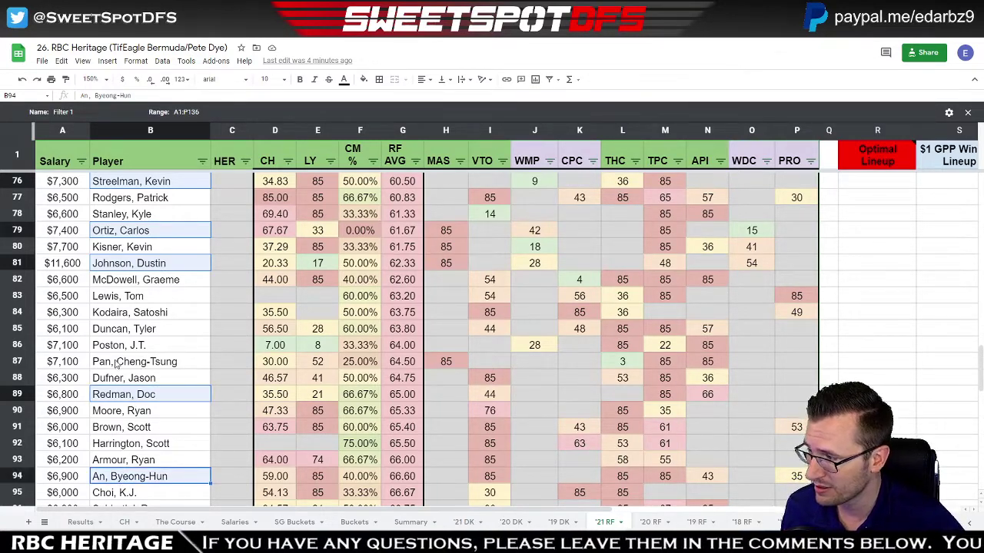
scroll(116, 365, "down", 4)
scroll(116, 366, "down", 2)
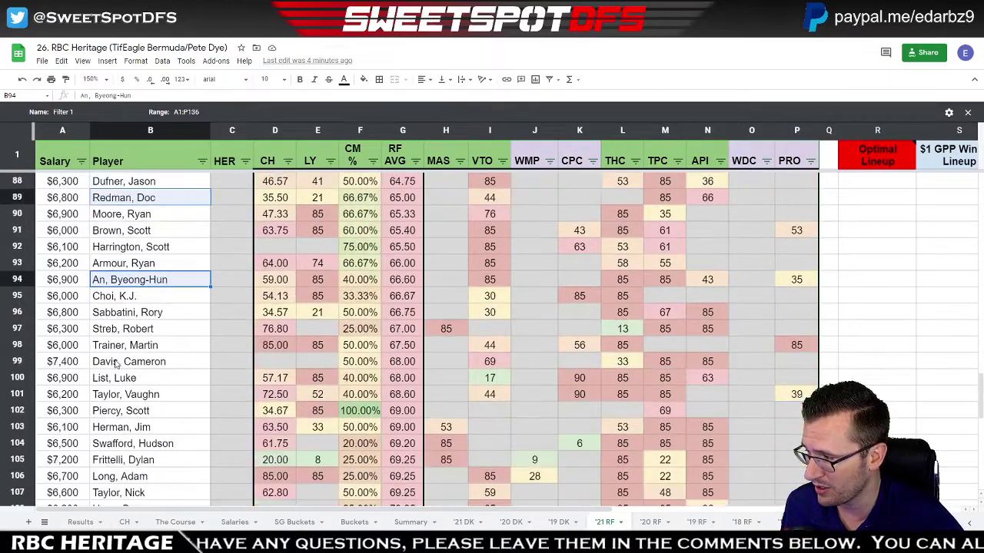
left_click(159, 367, "ctrl")
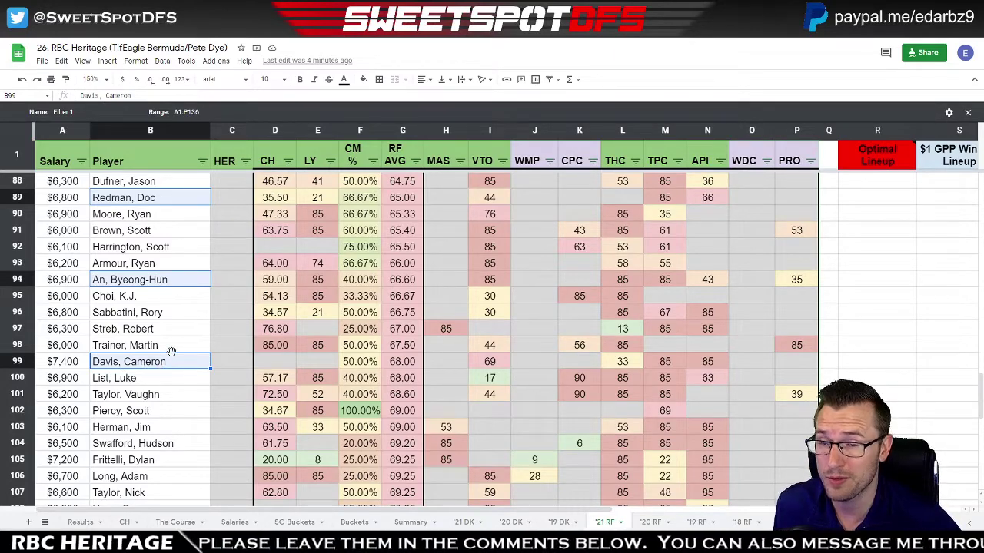
Review the rest of the 61-80 bucket, then highlight the 80+ bucket's RF averages and golfer names from Norlander to Mahan, rows 120 to 134.
scroll(171, 351, "down", 3)
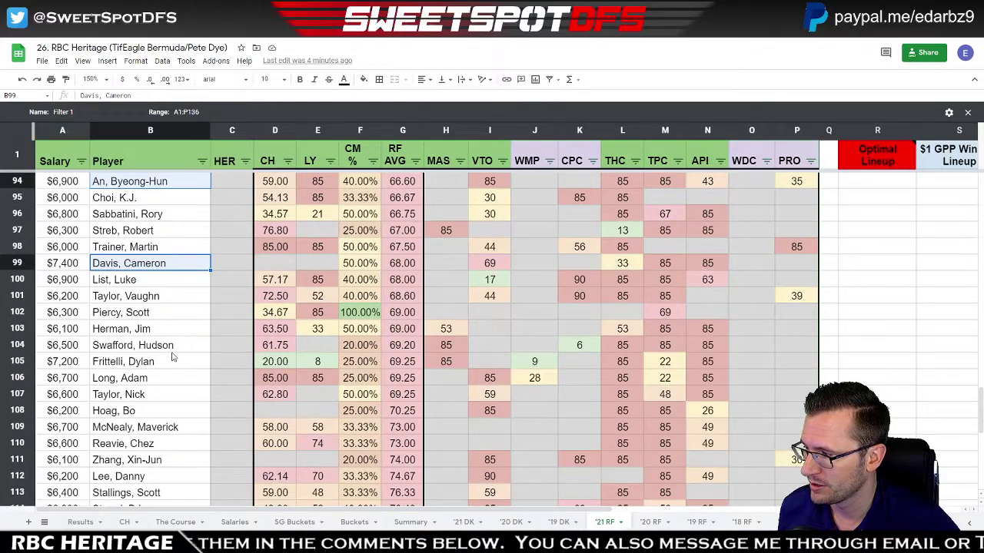
scroll(172, 356, "down", 5)
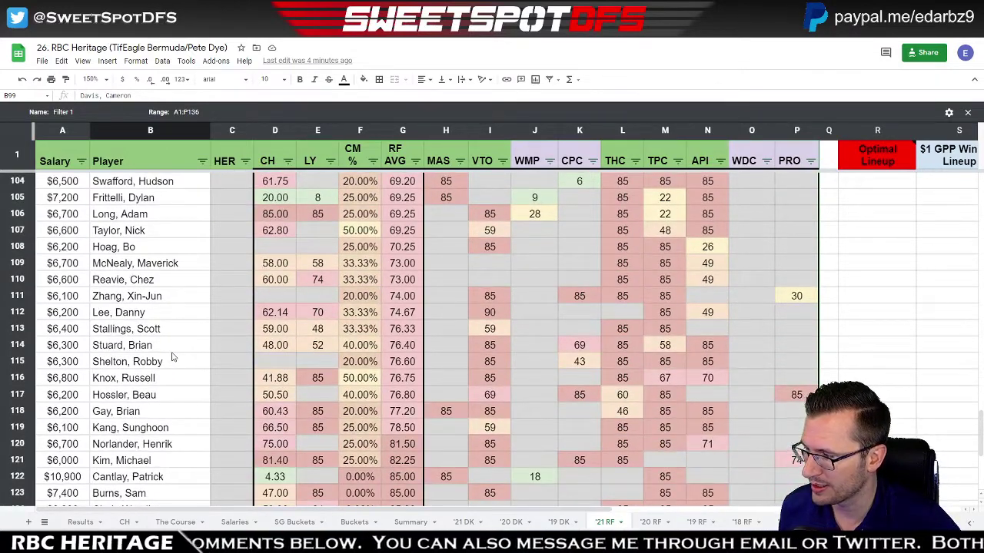
scroll(172, 356, "down", 7)
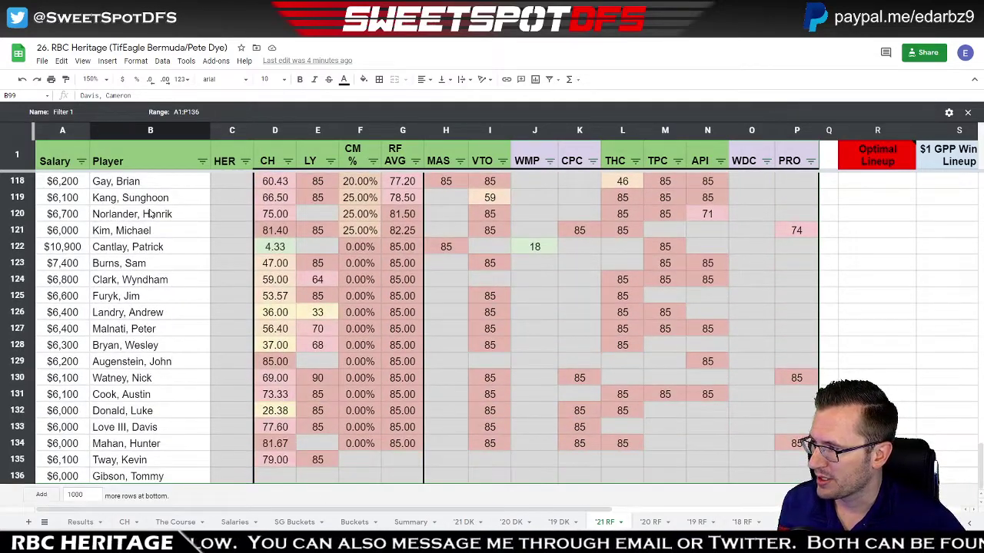
left_click(127, 247)
left_click_drag(415, 216, 402, 328)
left_click_drag(403, 414, 392, 450)
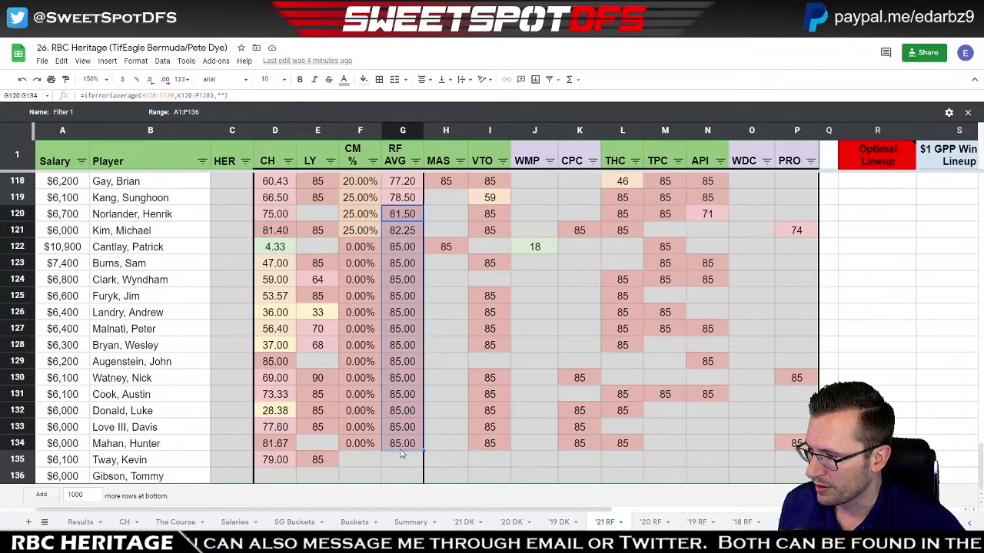
left_click(119, 215)
left_click_drag(119, 226, 132, 440)
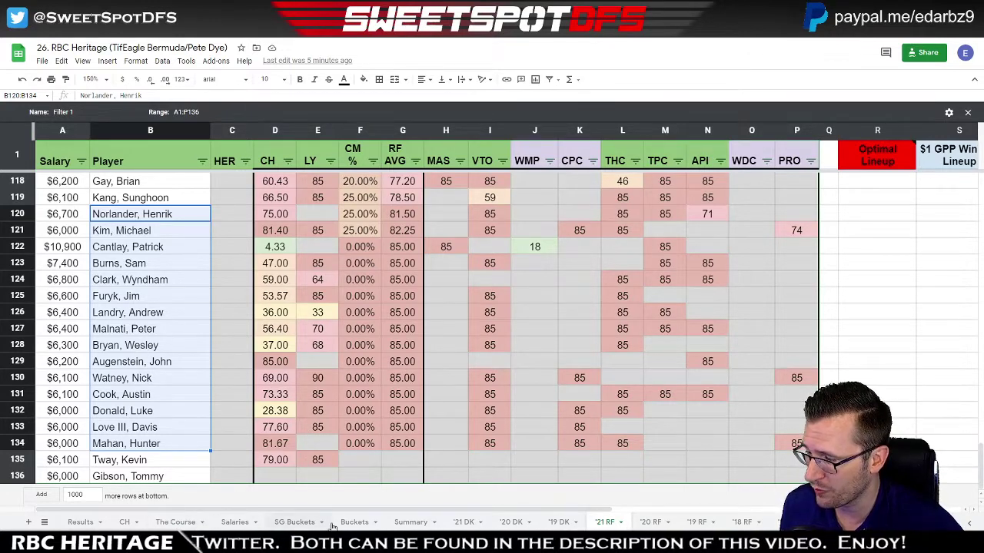
On the Summary sheet, check the 80+ Recent Form bucket's top 10 maximum, top 10 total and cut made percentage.
left_click(410, 522)
left_click(30, 298)
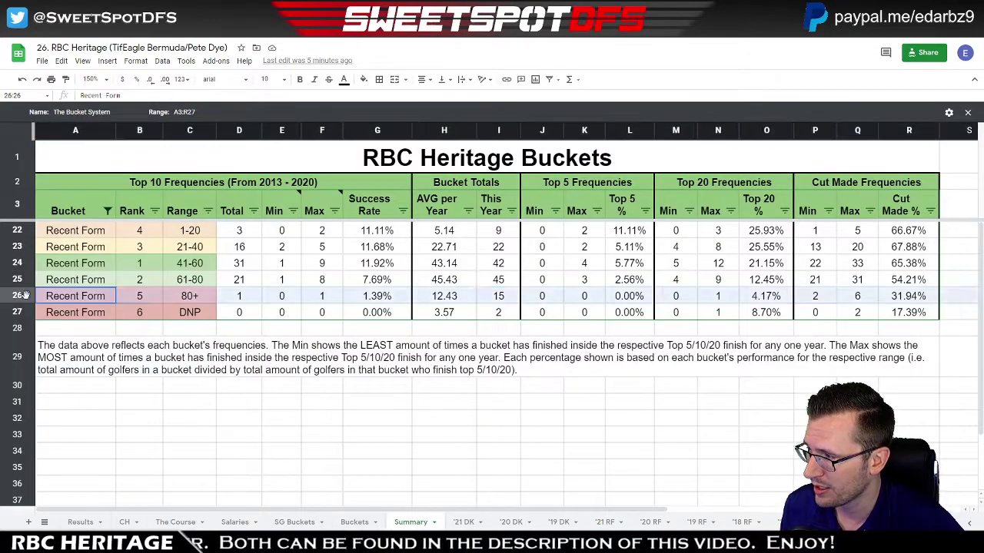
left_click(325, 301)
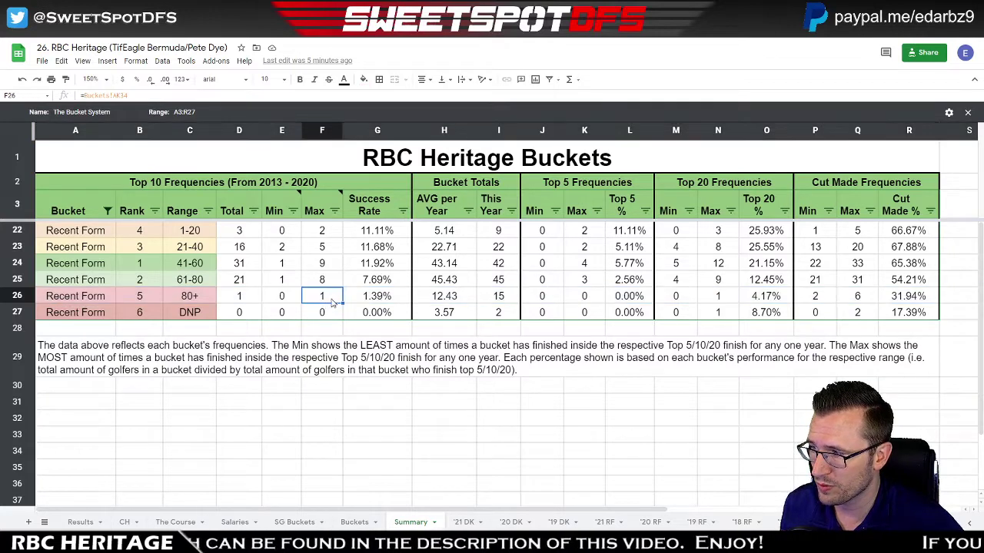
left_click(229, 298)
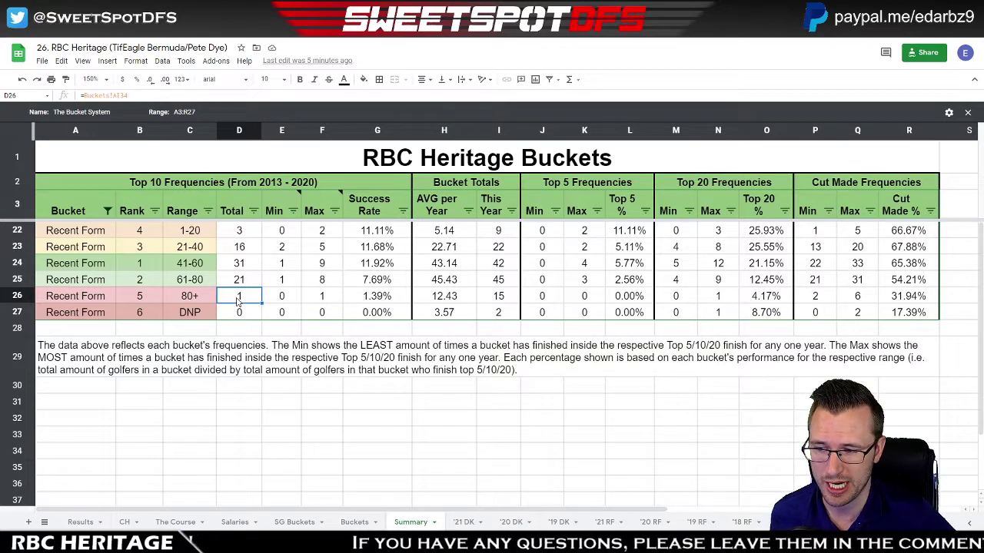
left_click(909, 300)
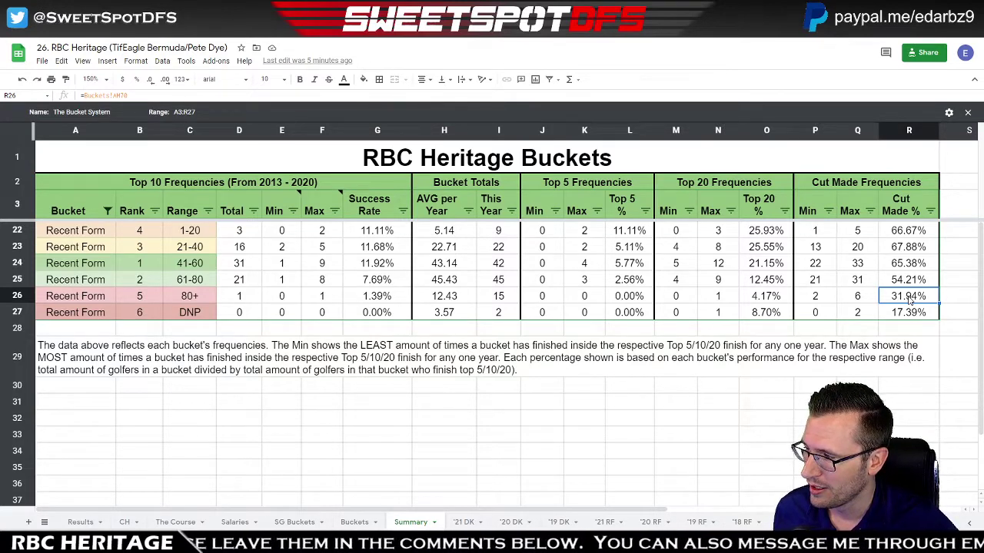
Filter the Summary sheet's Bucket column to show Last Week and Last Year instead of Recent Form.
left_click(78, 332)
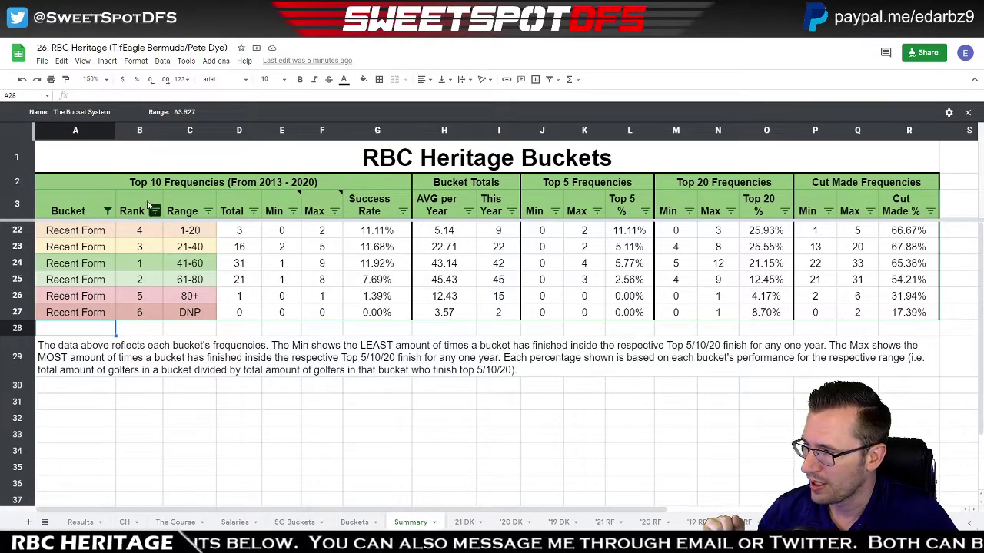
left_click(108, 211)
left_click(157, 382)
left_click(154, 415)
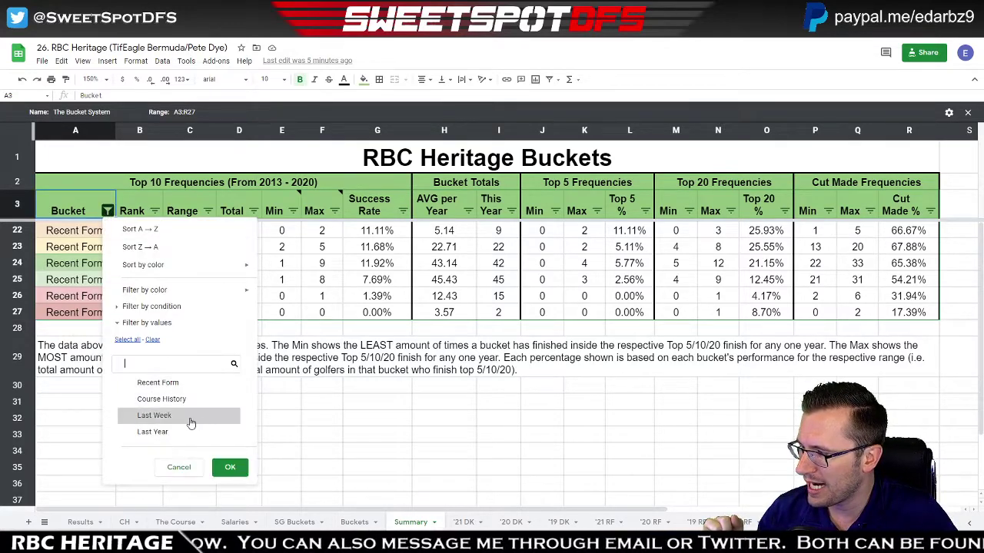
left_click(152, 431)
left_click(230, 469)
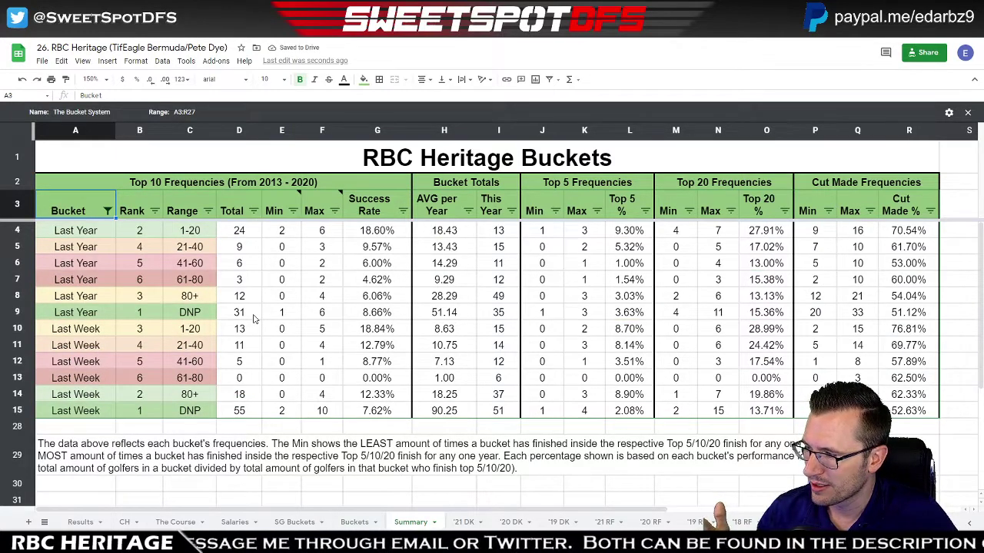
On the '21 DK sheet, hide the Name + ID column.
left_click(464, 523)
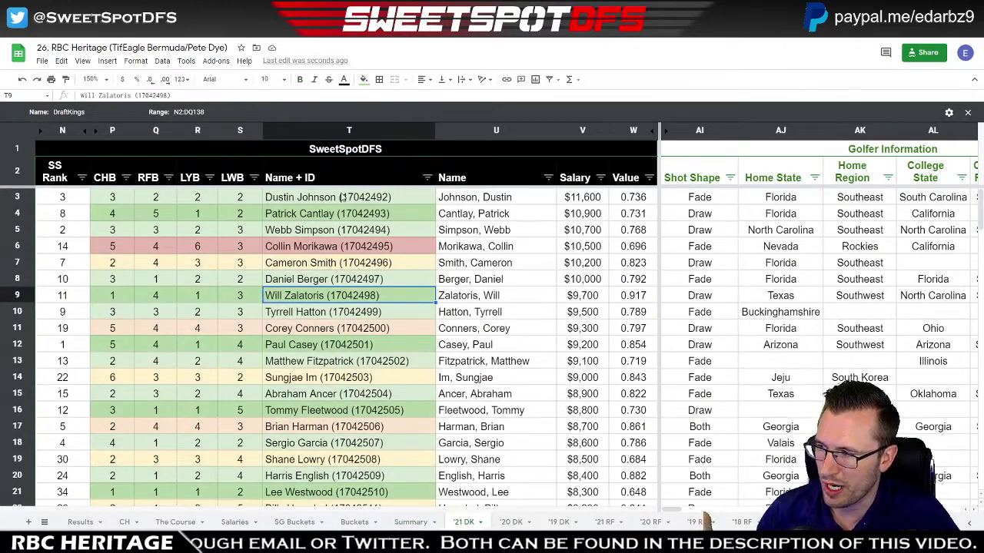
left_click(367, 193)
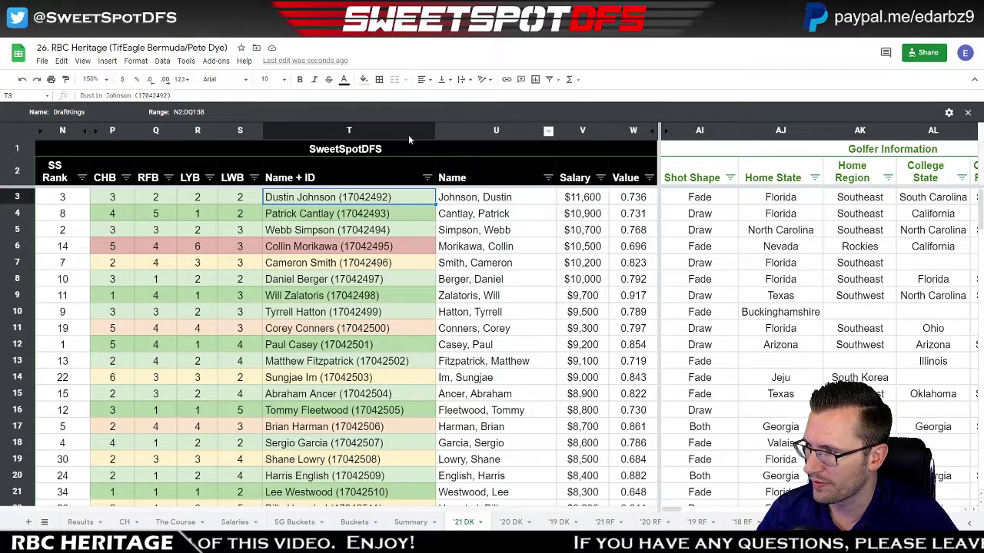
right_click(351, 131)
left_click(389, 283)
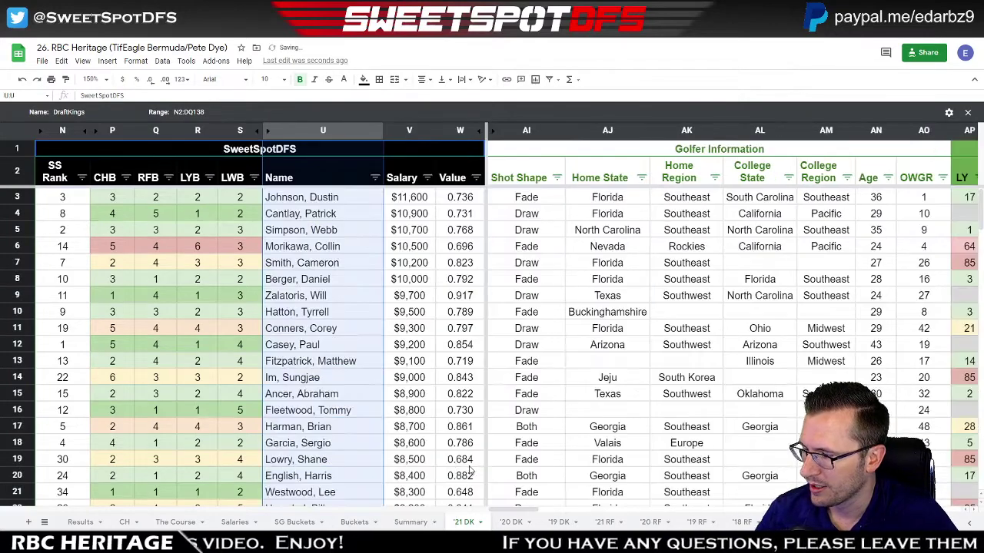
Clear the Field AVG value from the OVR Poa header's note and sort the golfers by OVR Poa in ascending order.
left_click_drag(521, 513, 571, 511)
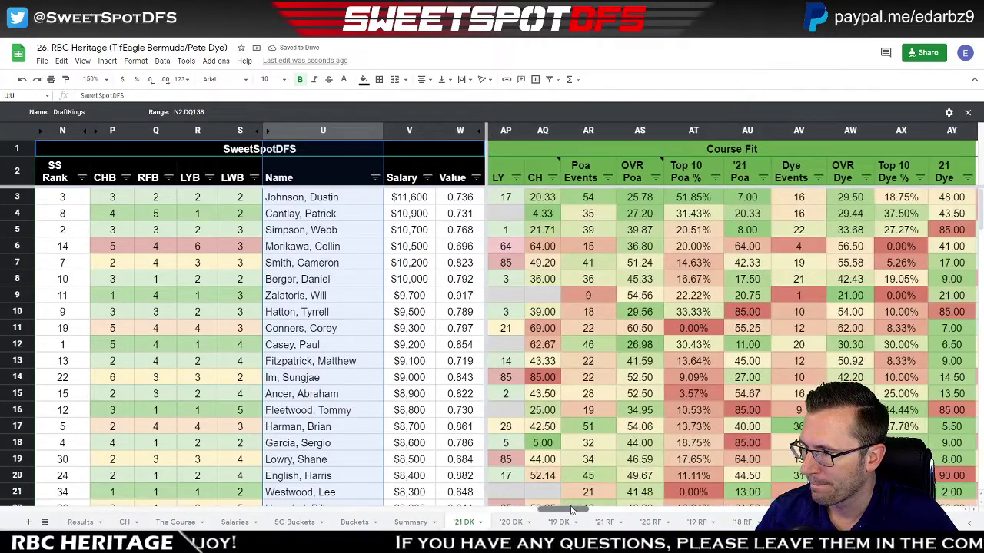
left_click(655, 179)
mouse_move(703, 179)
left_mouse_down()
mouse_move(685, 173)
mouse_move(702, 164)
left_mouse_up()
key("BackSpace")
key("BackSpace")
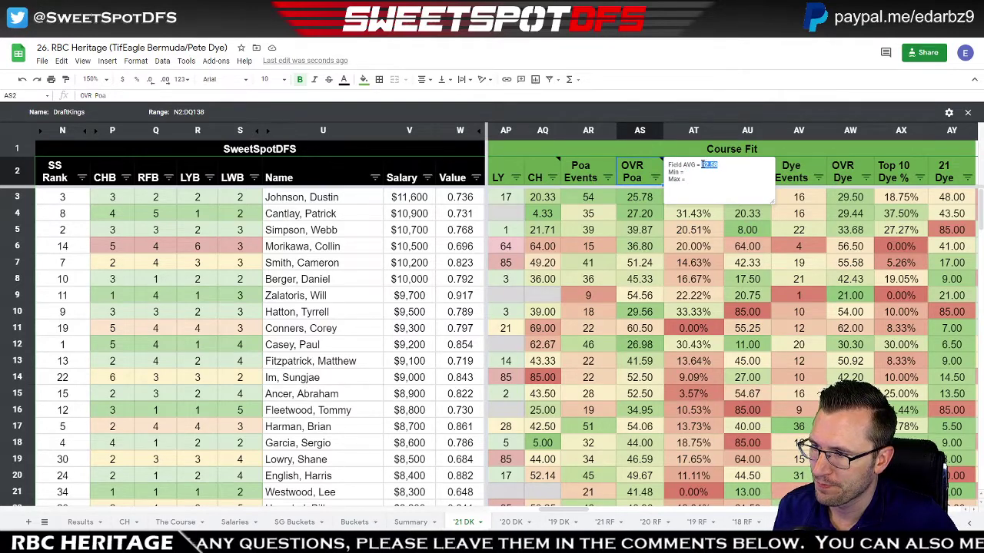
key("BackSpace")
left_click(703, 326)
left_click(655, 178)
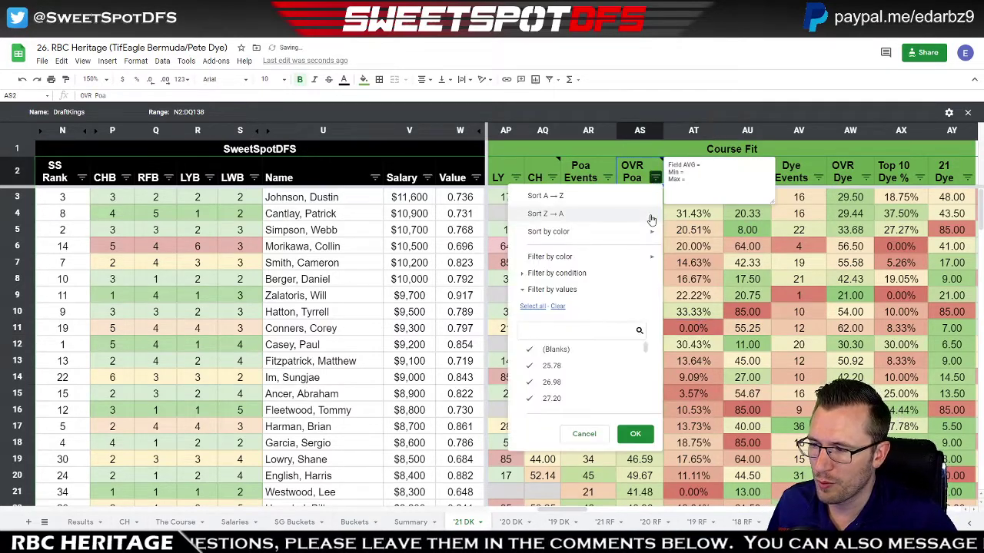
left_click(542, 198)
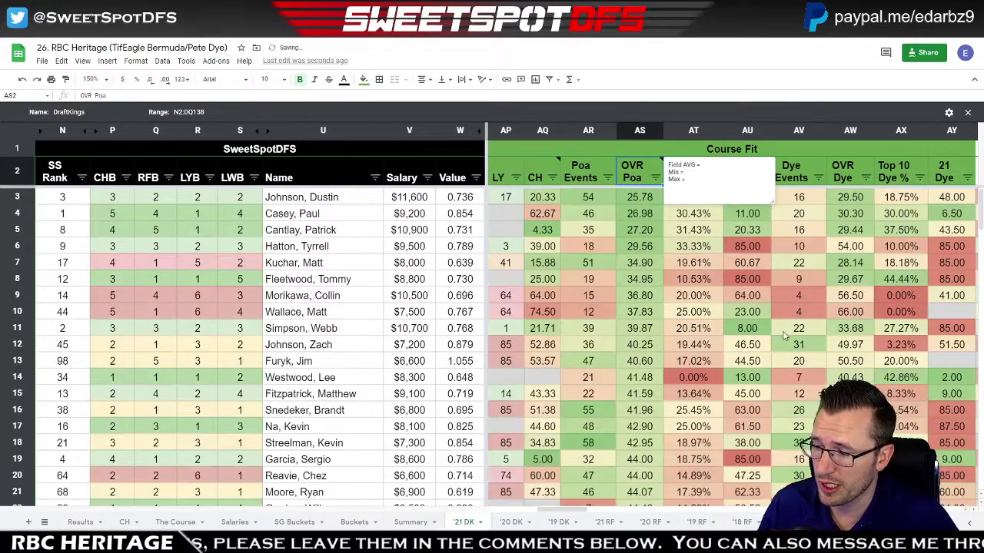
Select the first 20 golfers by OVR Poa, from Dustin Johnson to Will Gordon, and compare their Poa and Dye course fit figures.
left_click(293, 199)
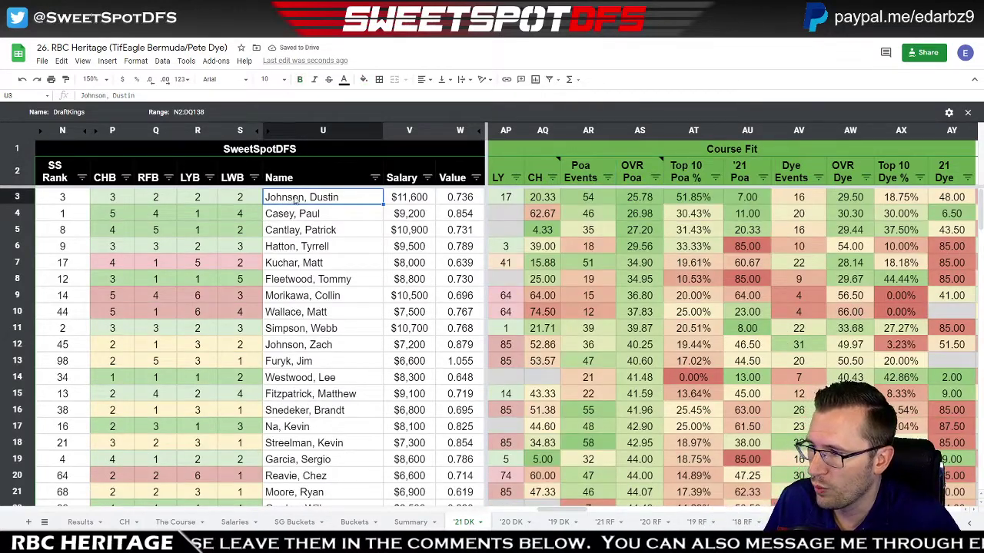
scroll(379, 298, "down", 2)
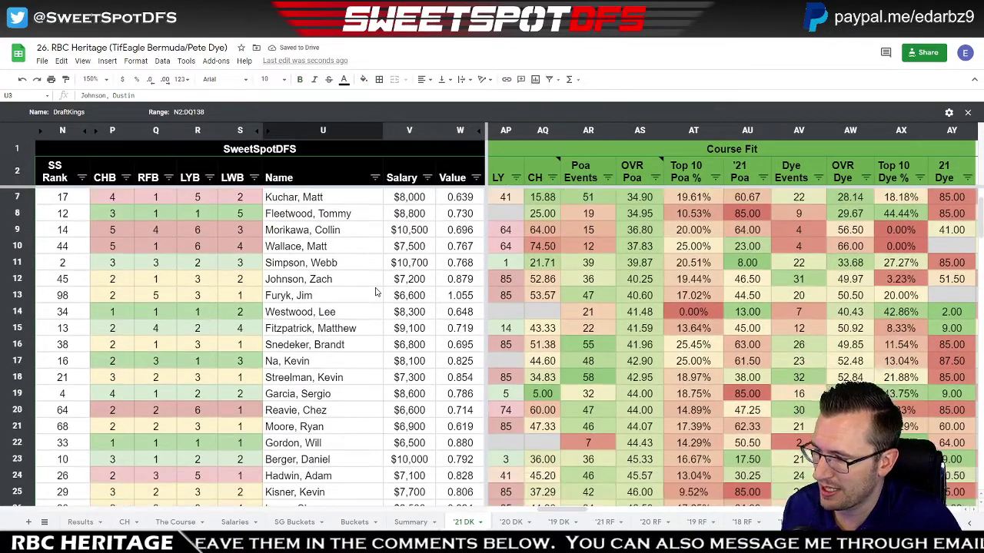
left_click(336, 428, "shift")
left_click(337, 448, "shift")
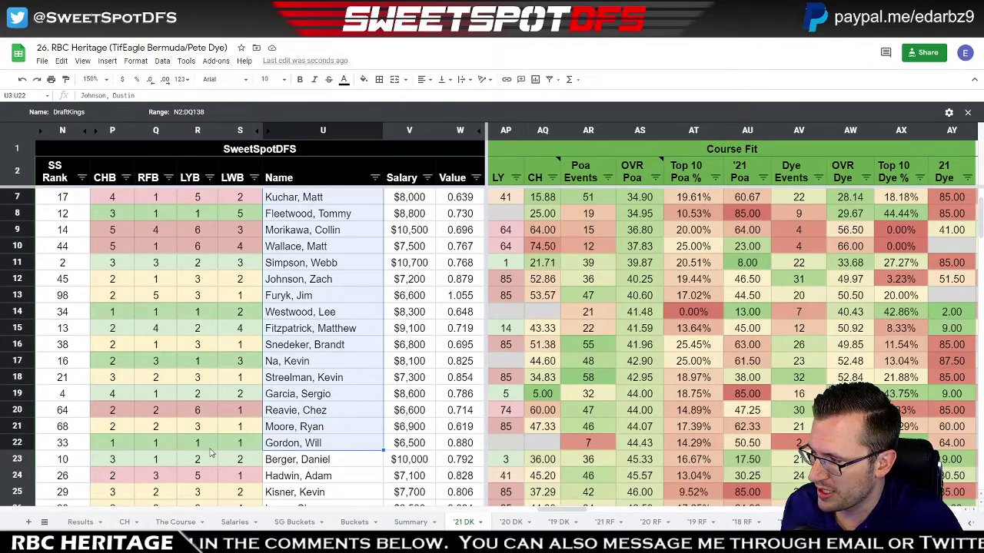
scroll(358, 448, "up", 2)
scroll(358, 446, "down", 1)
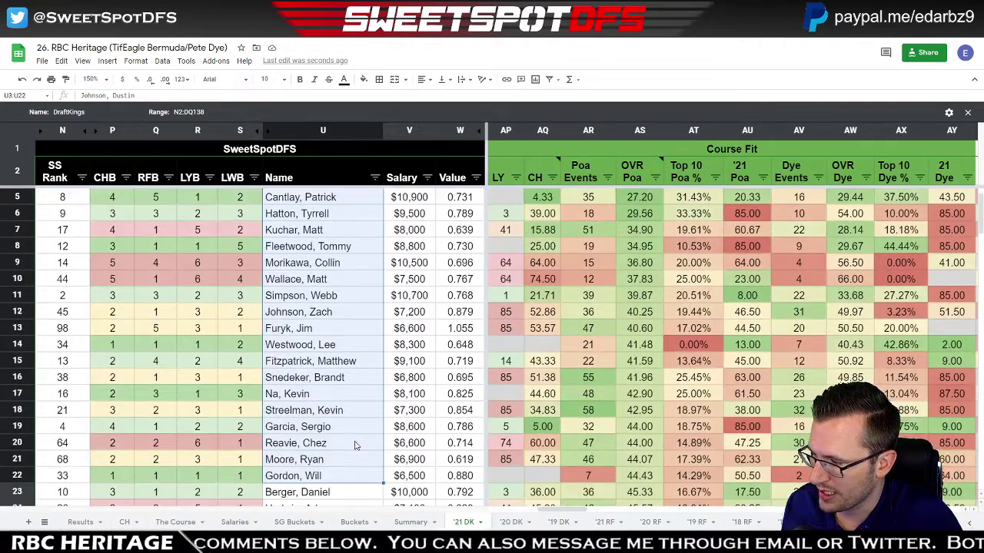
scroll(328, 483, "up", 1)
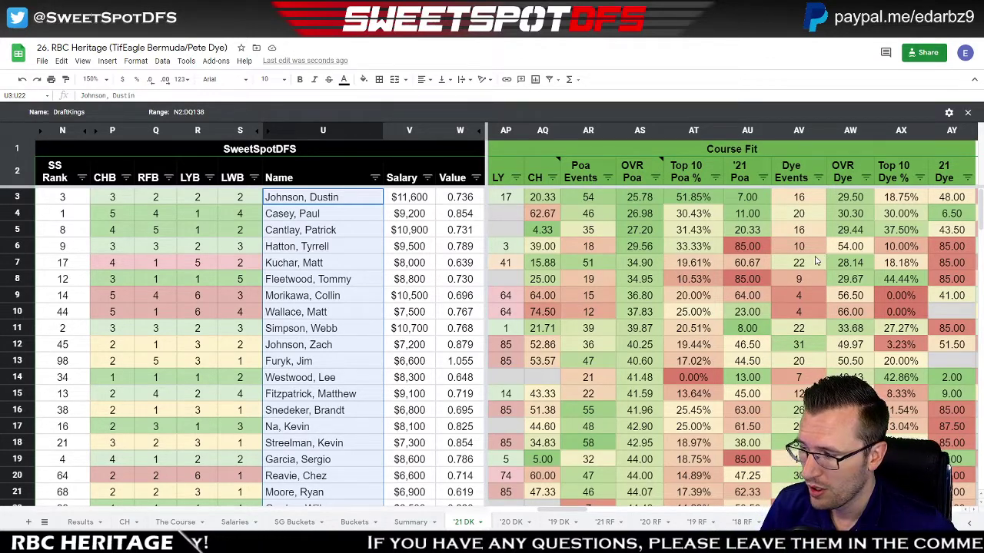
left_click(715, 179)
left_click(822, 246)
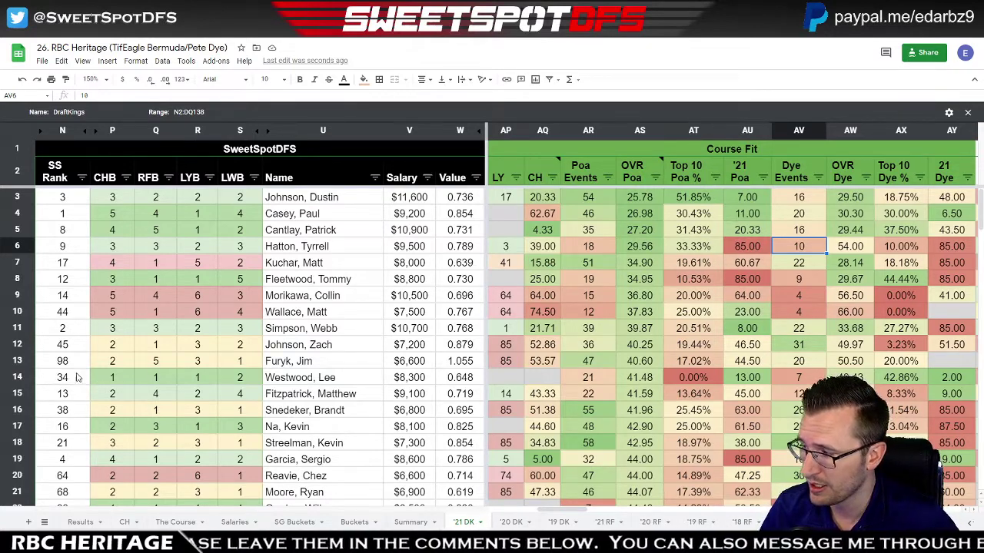
Check Lee Westwood's Top 10 Poa %, and sort the golfers by Top 10 Poa % in ascending order.
left_click(29, 379)
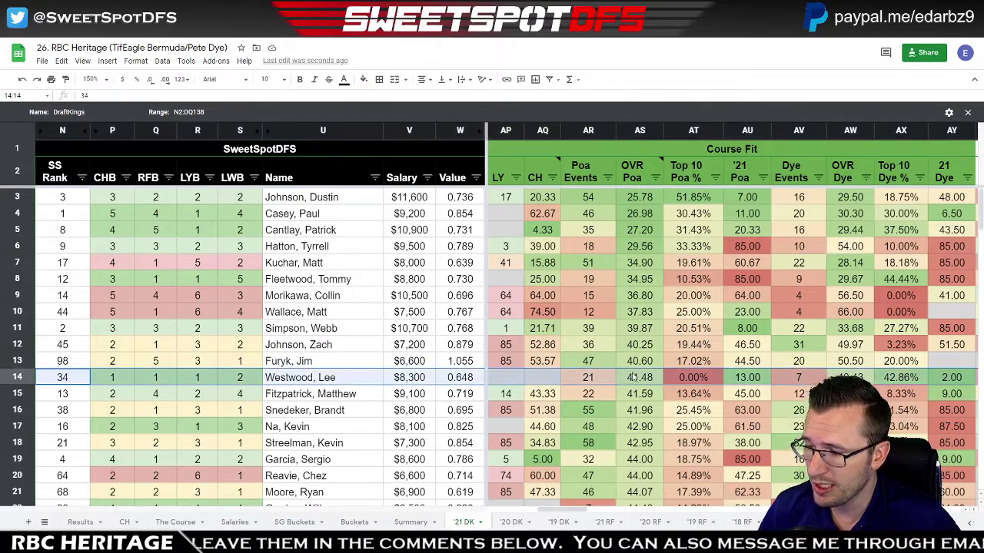
left_click(698, 379)
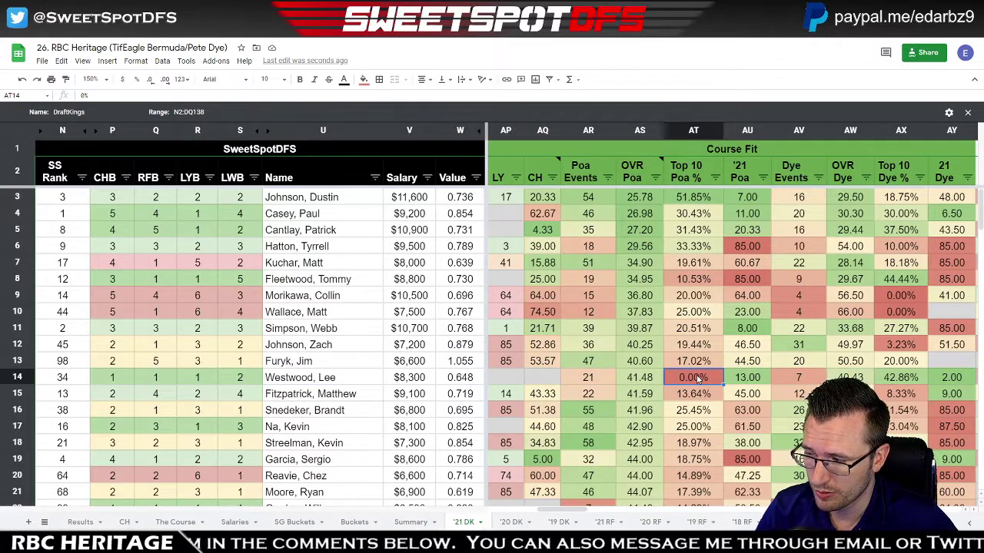
left_click(714, 179)
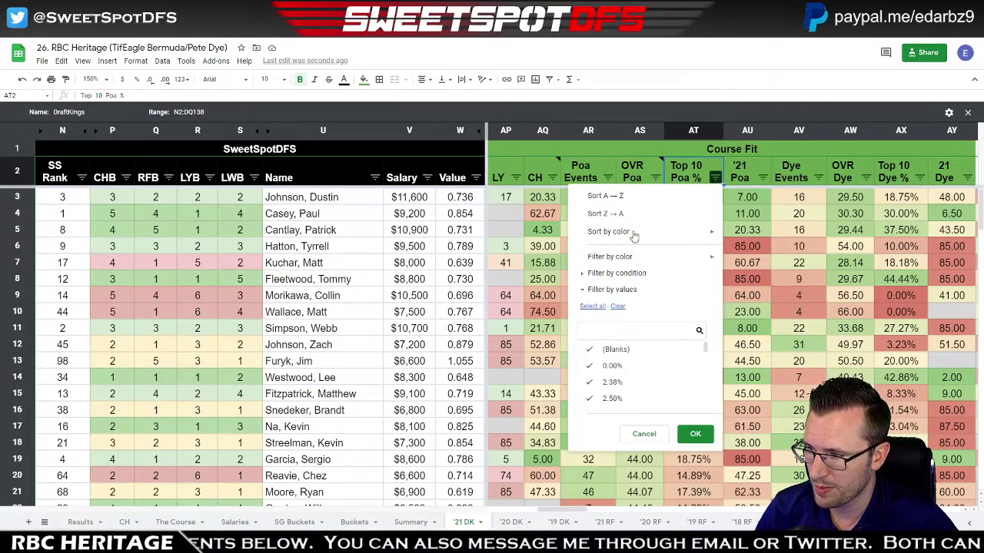
left_click(616, 198)
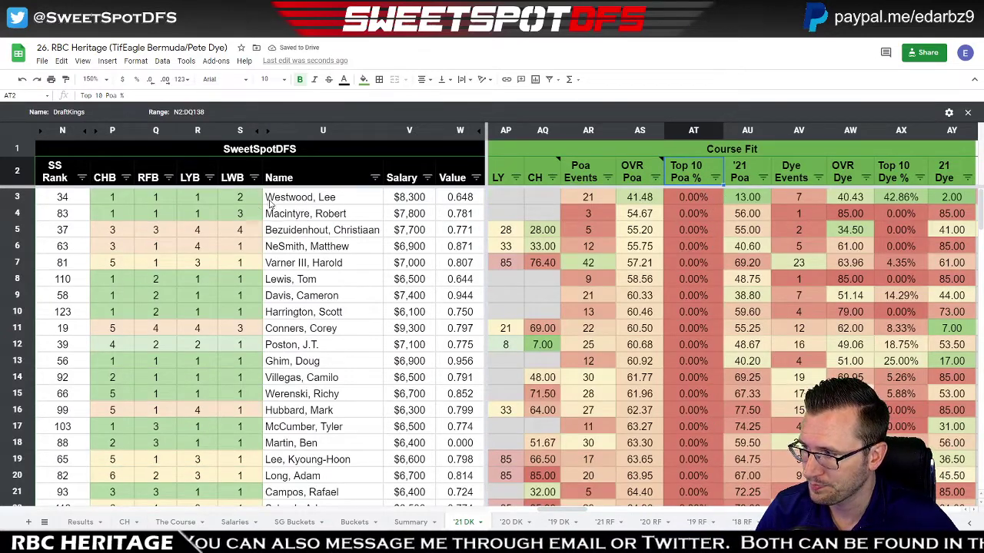
Compare Poa Events for Macintyre, Bezuidenhout, Lewis, Harrington and Ghim, and check Harrington's Dye Events.
left_click(338, 202)
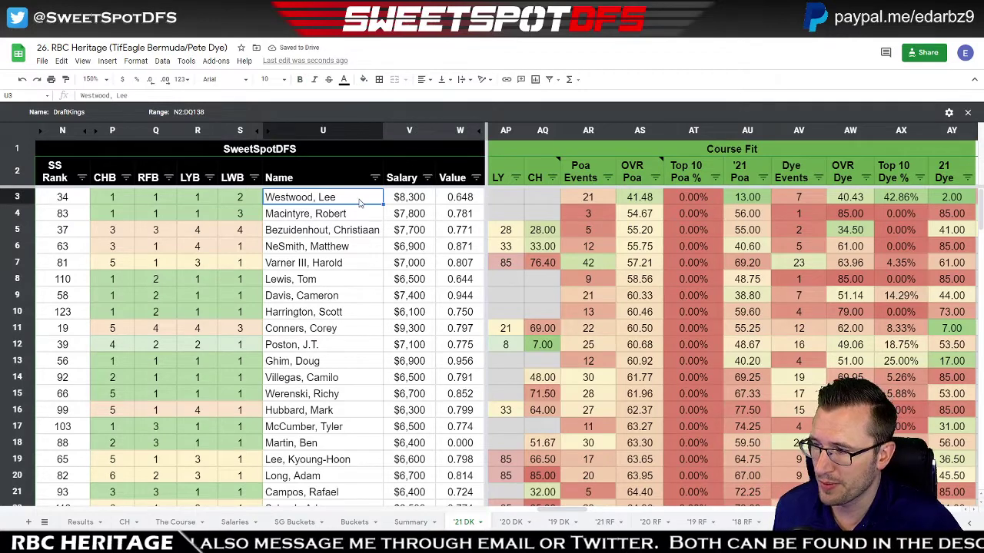
left_click_drag(592, 218, 599, 235)
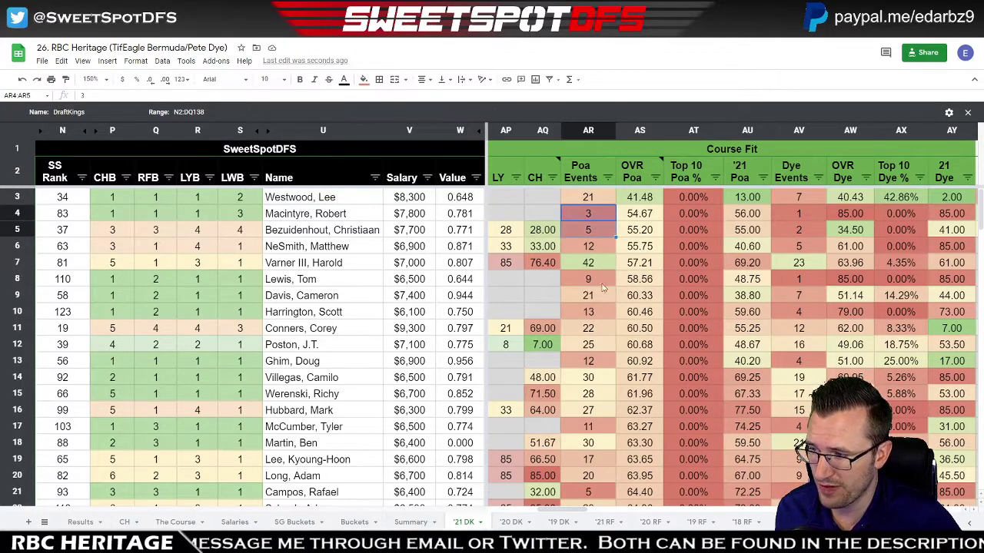
left_click(600, 282, "ctrl")
left_click(604, 316, "ctrl")
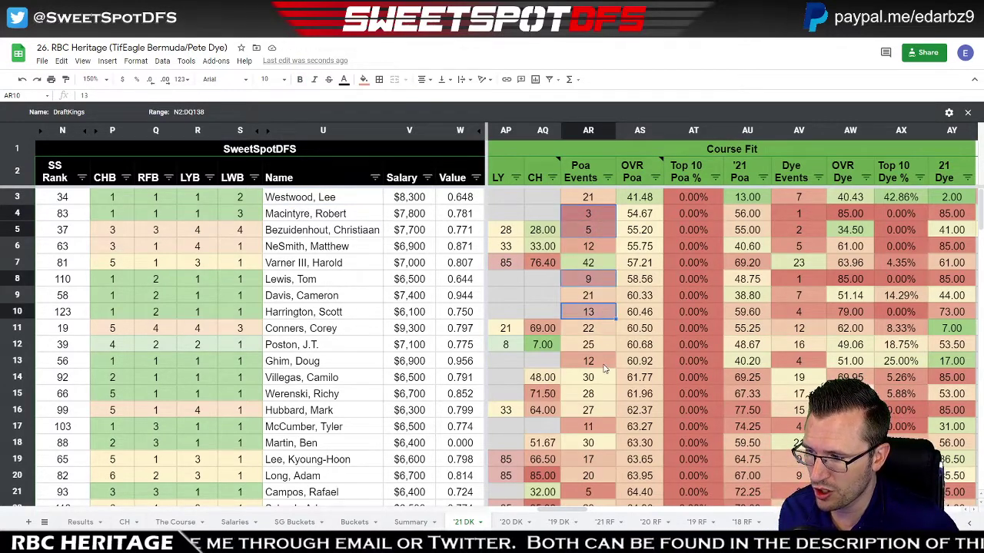
left_click(604, 363, "ctrl")
left_click(798, 317)
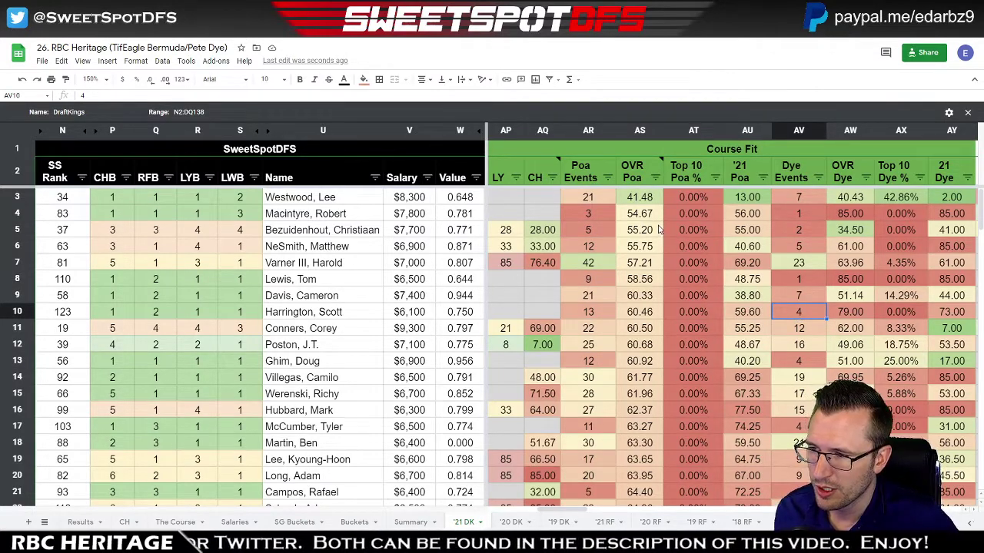
Check Westwood's OVR Poa, then select Poston, Ghim and Villegas and review the Golfer Information and Course Fit figures.
left_click(638, 201)
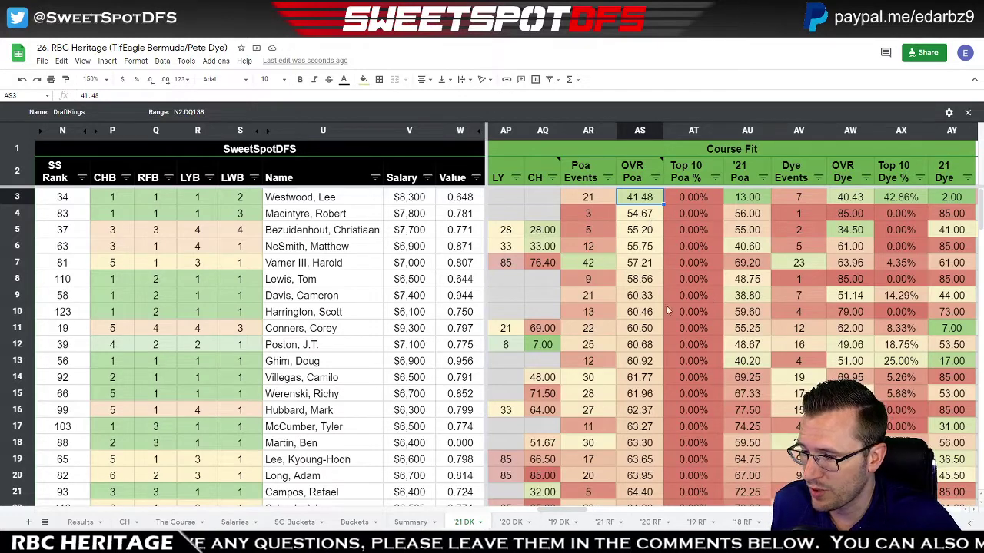
left_click(317, 366)
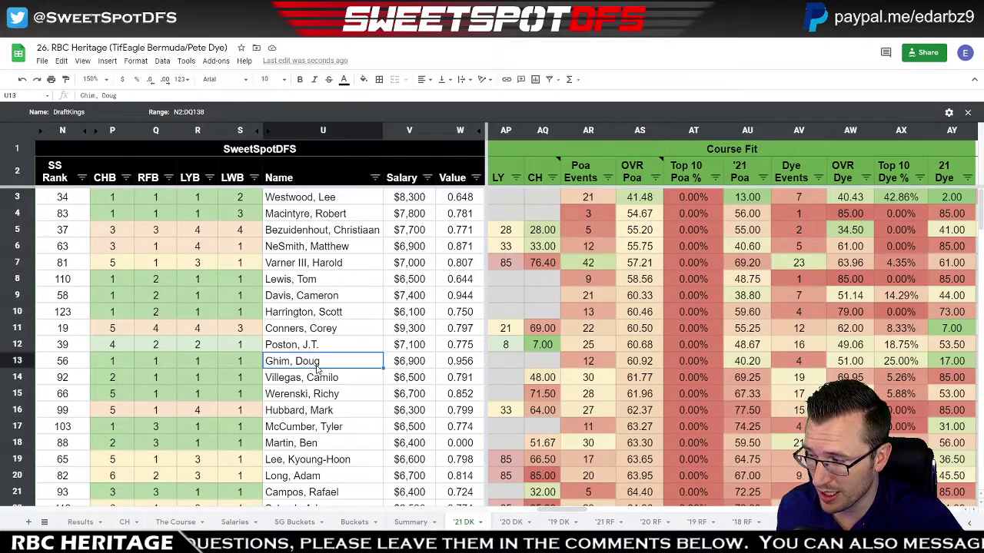
left_click(346, 382, "shift")
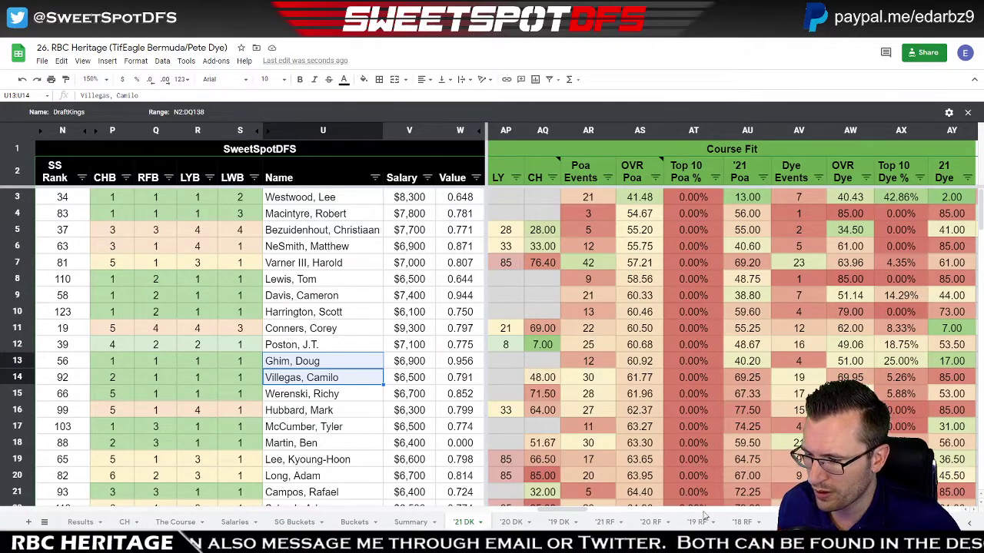
left_click_drag(559, 511, 520, 511)
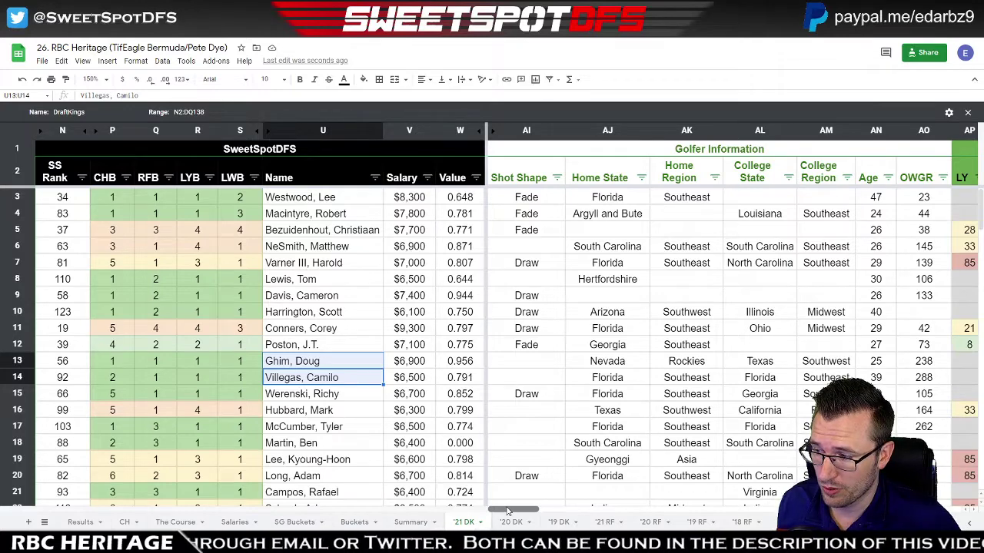
left_click_drag(507, 511, 571, 501)
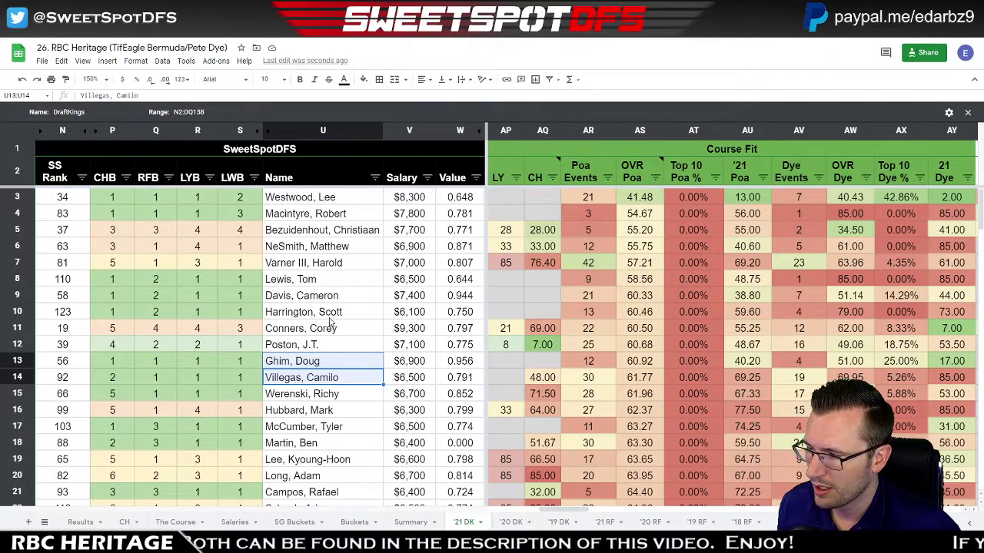
left_click(317, 347, "shift")
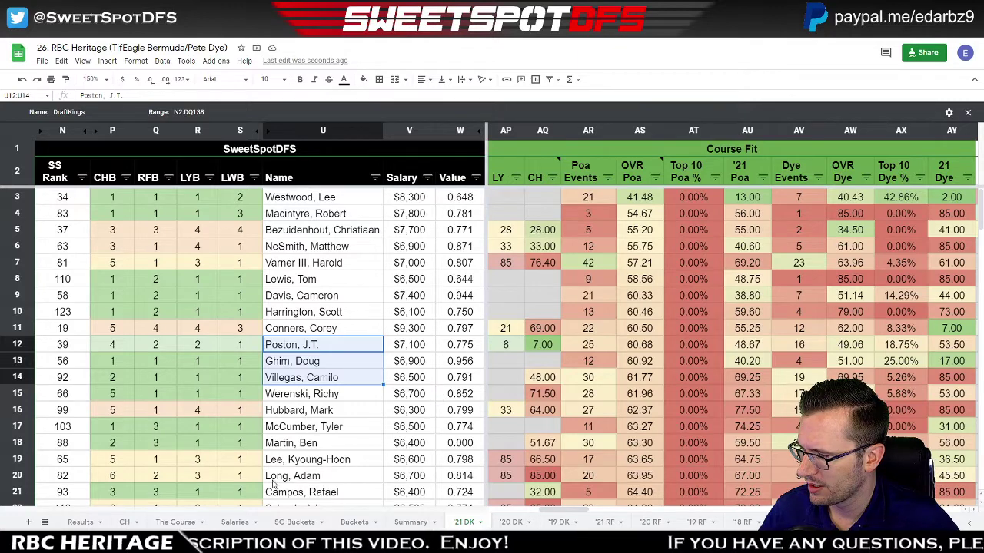
On the CH sheet, remove the filter condition from the AVG column.
left_click(127, 522)
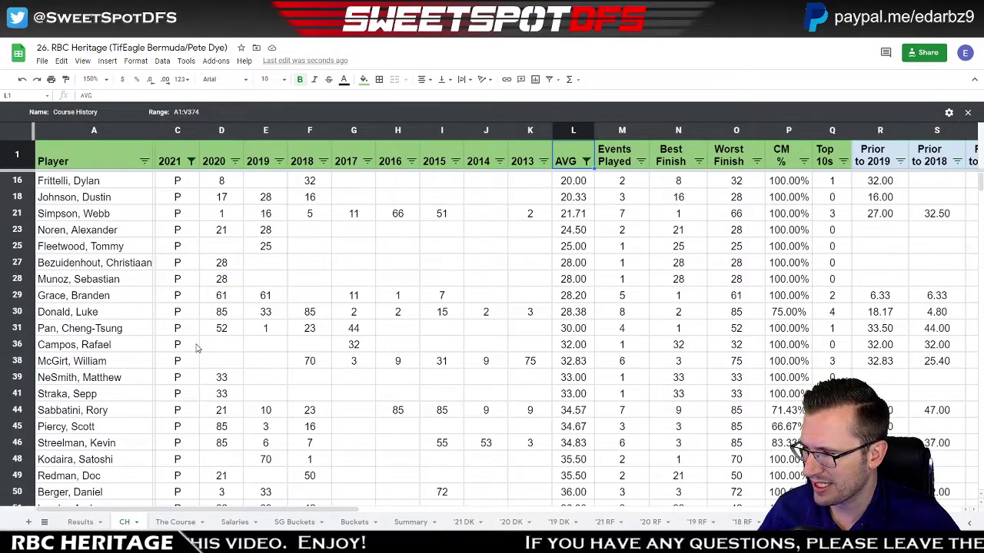
scroll(196, 349, "down", 5)
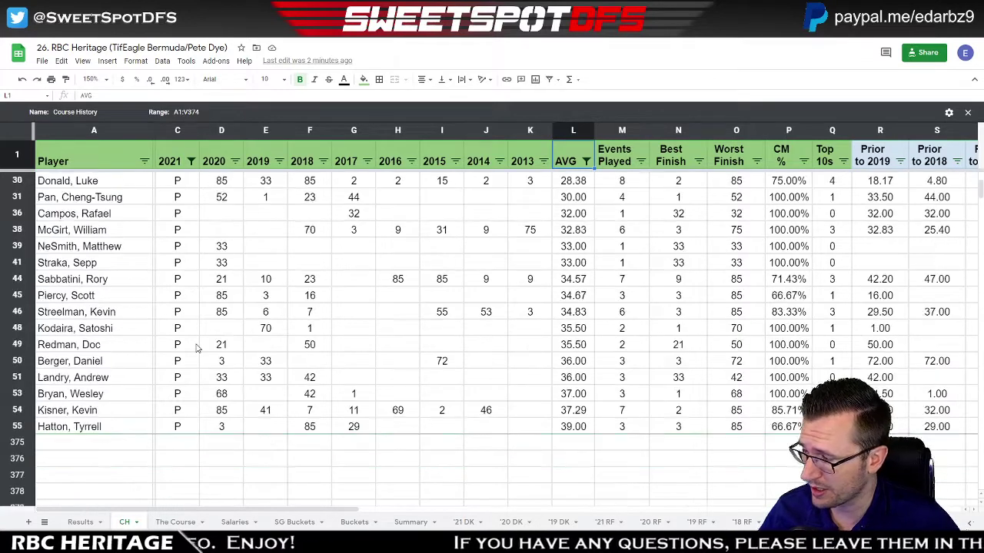
scroll(196, 348, "up", 5)
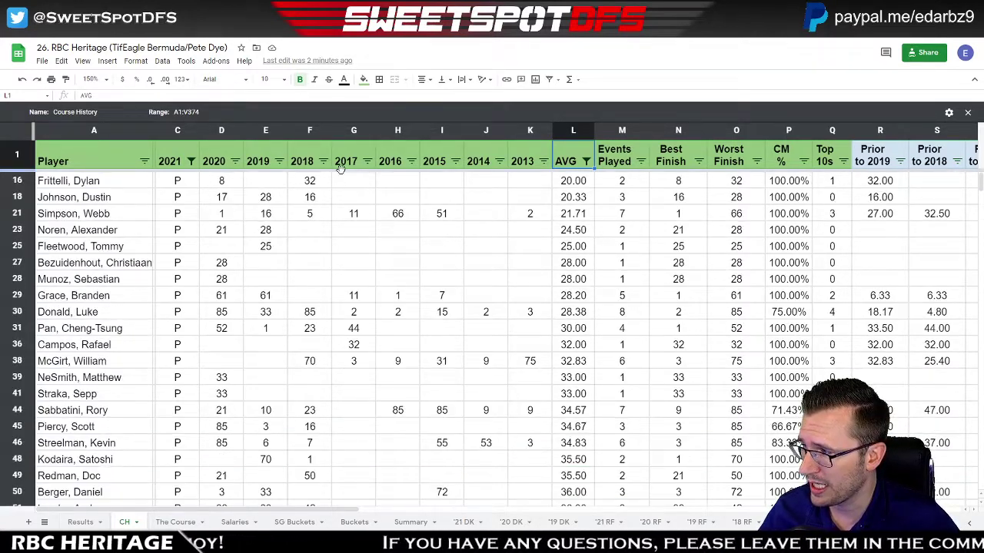
left_click(190, 161)
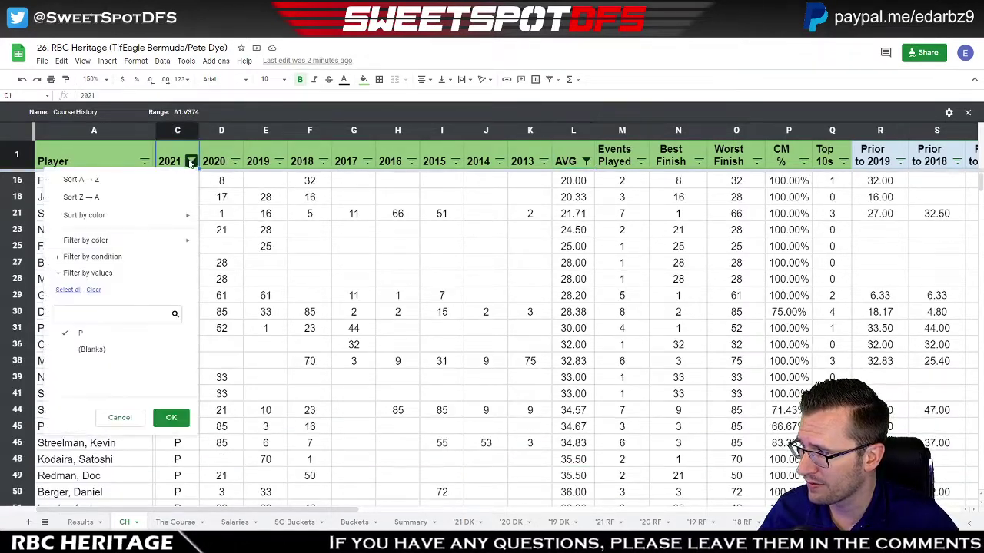
left_click(585, 161)
left_click(474, 283)
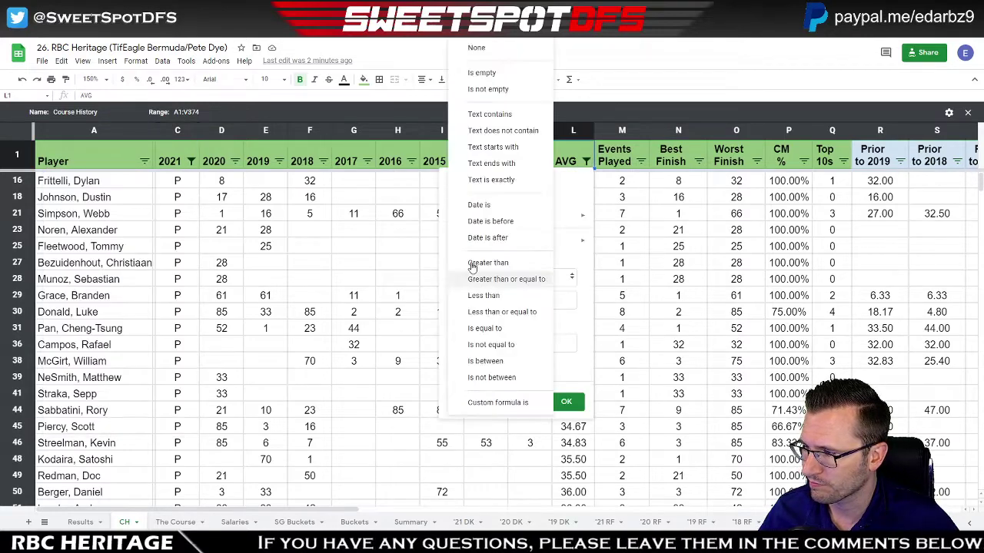
left_click(477, 48)
left_click(565, 332)
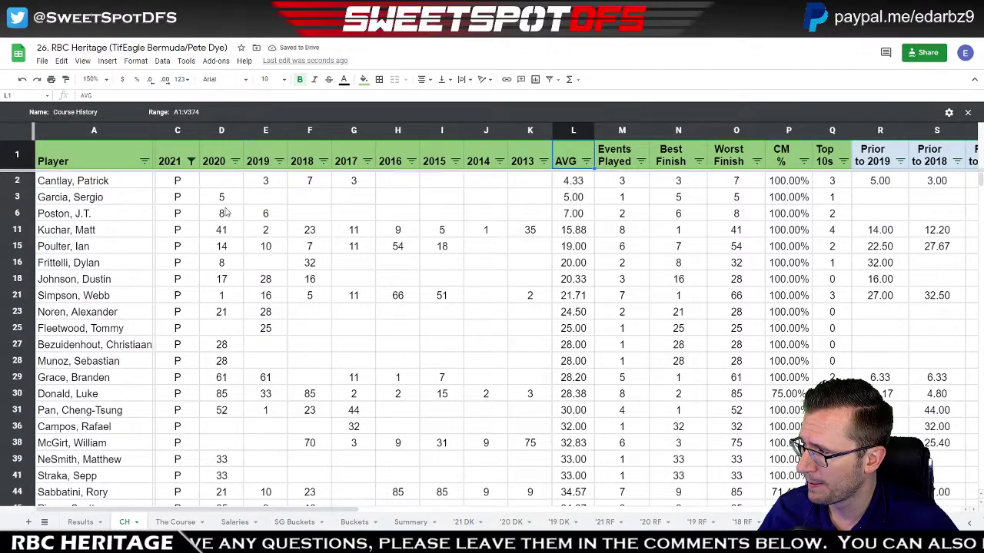
Examine J.T. Poston's 2020 and 2019 finishes and the field's 2019 results in the course history.
left_click(266, 216)
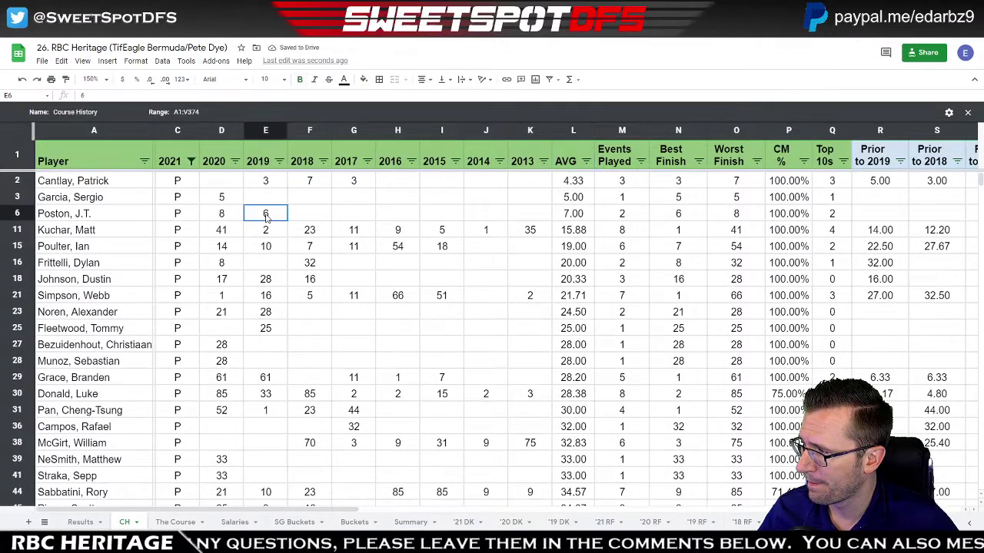
left_click(240, 216, "shift")
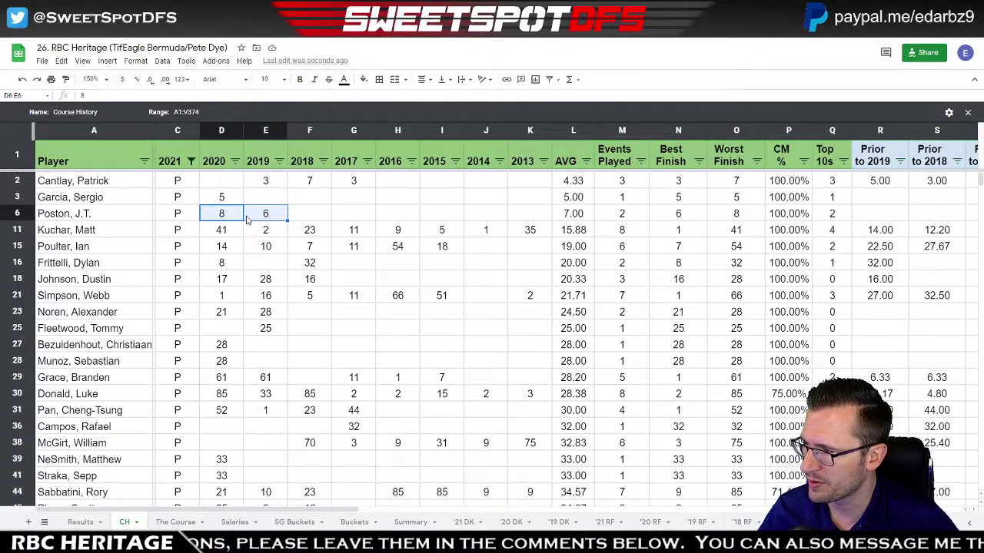
left_click(269, 221)
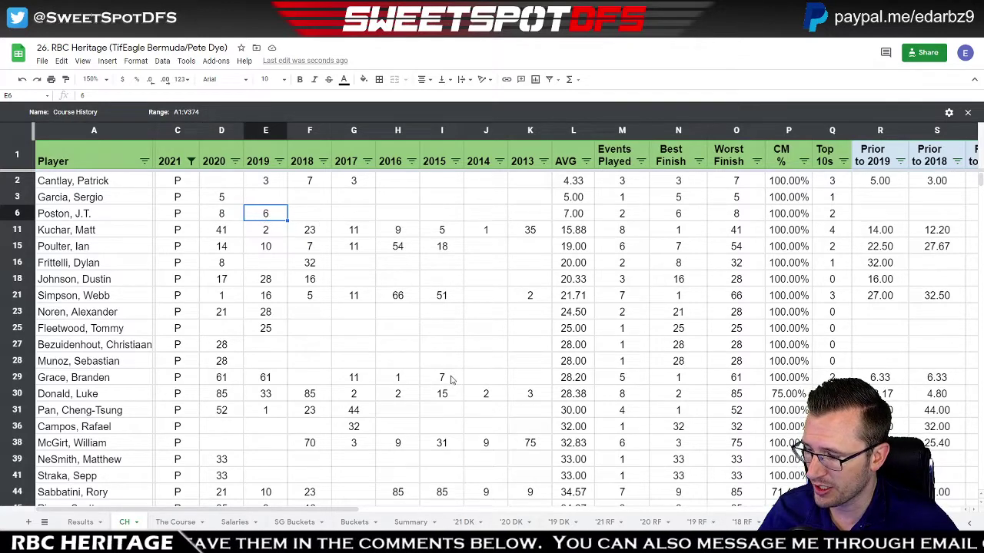
left_click(264, 130)
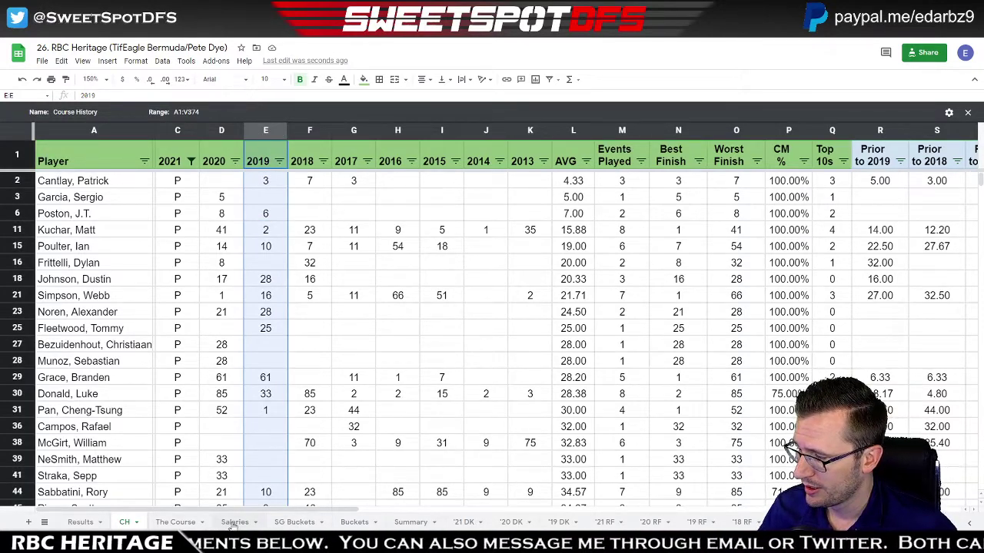
On the '21 DK sheet, review last-year and course history finishes of golfers with low Top 10 Poa %, including Poston, Bezuidenhout and Ancer.
left_click(463, 523)
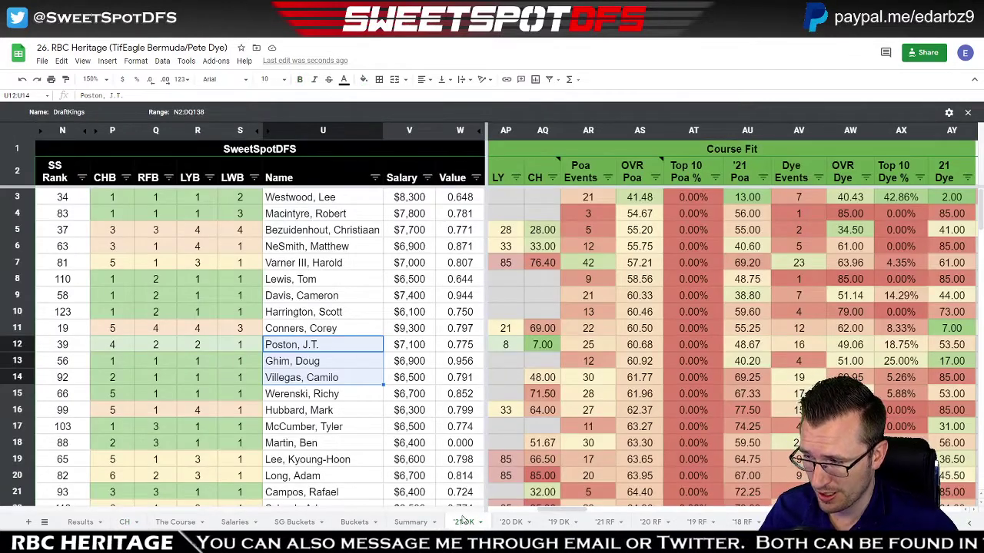
left_click(513, 346)
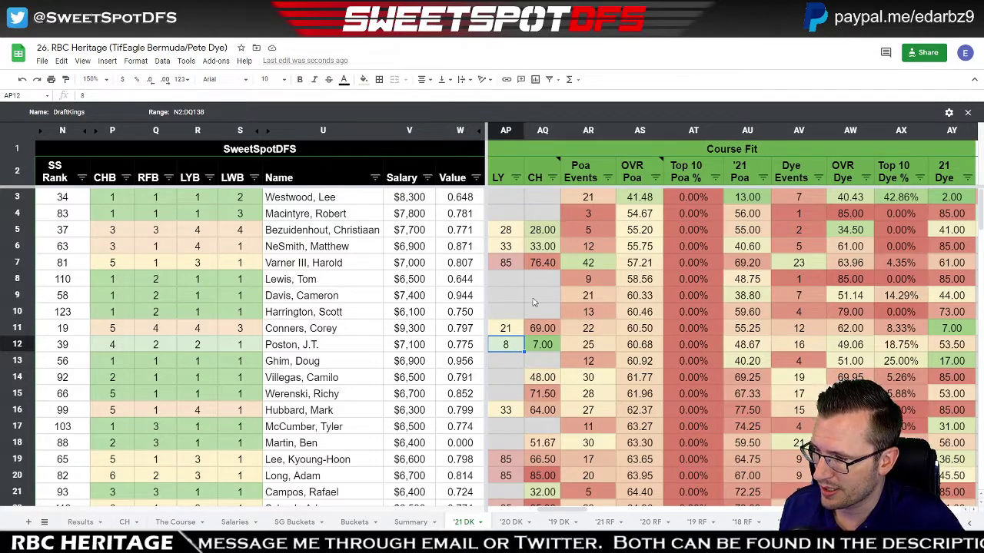
left_click(542, 232)
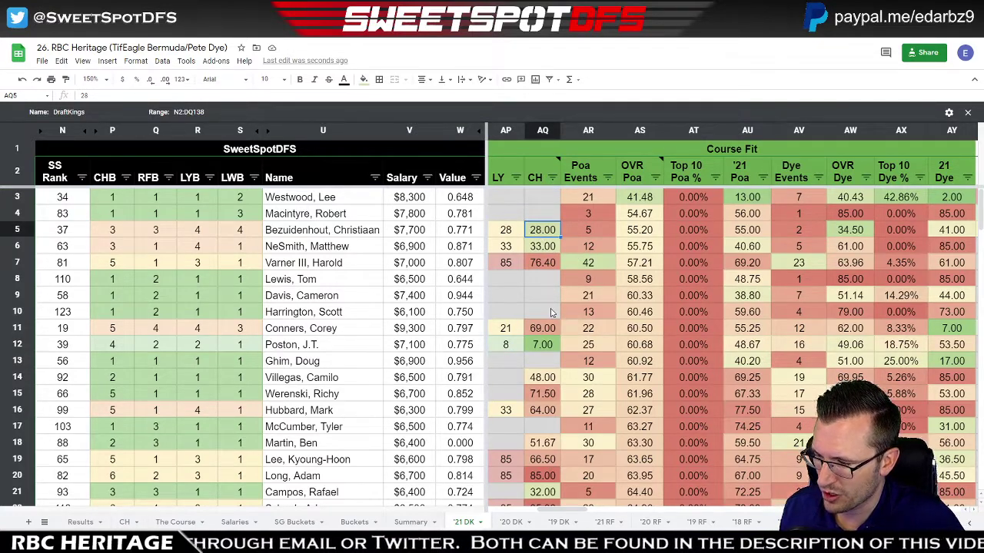
scroll(552, 312, "down", 2)
scroll(552, 313, "down", 2)
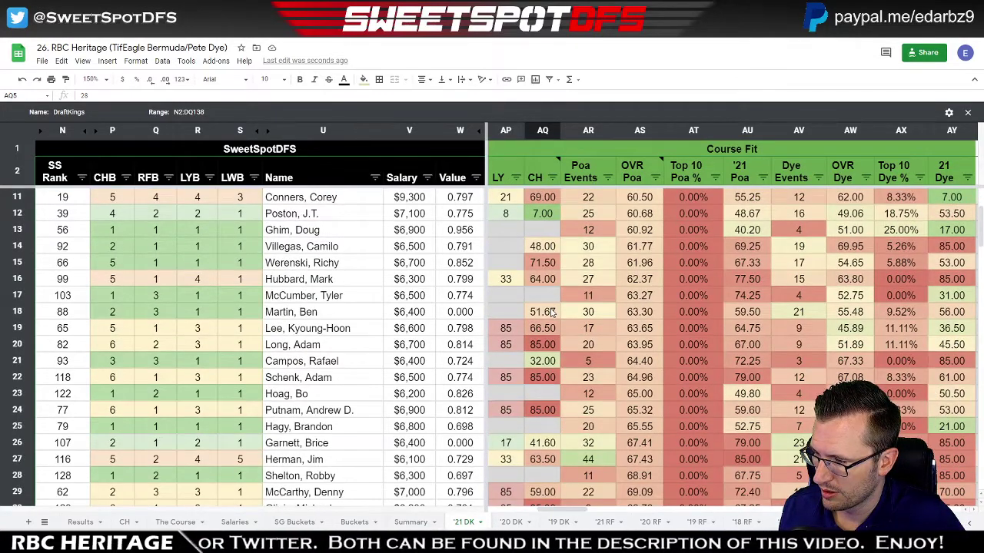
scroll(552, 313, "down", 8)
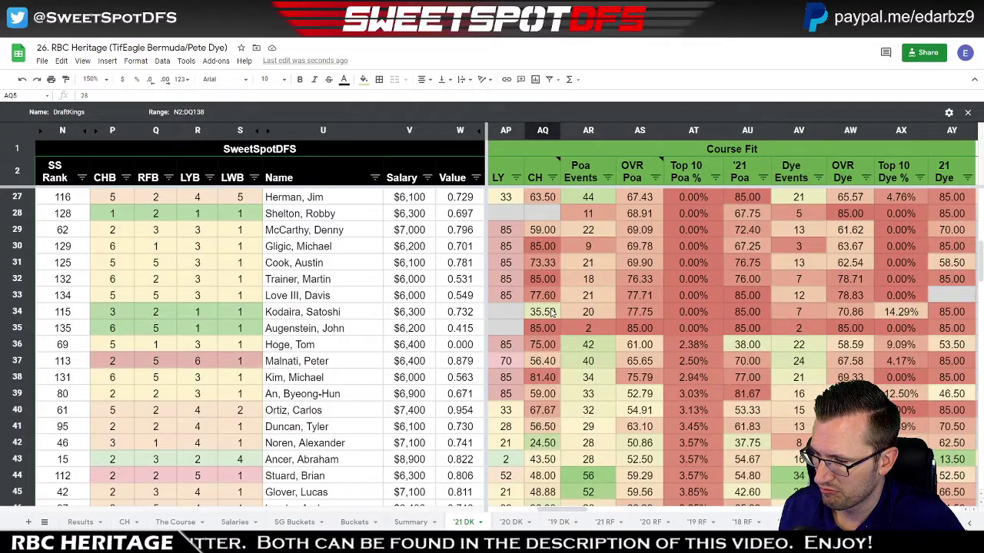
left_click(505, 459)
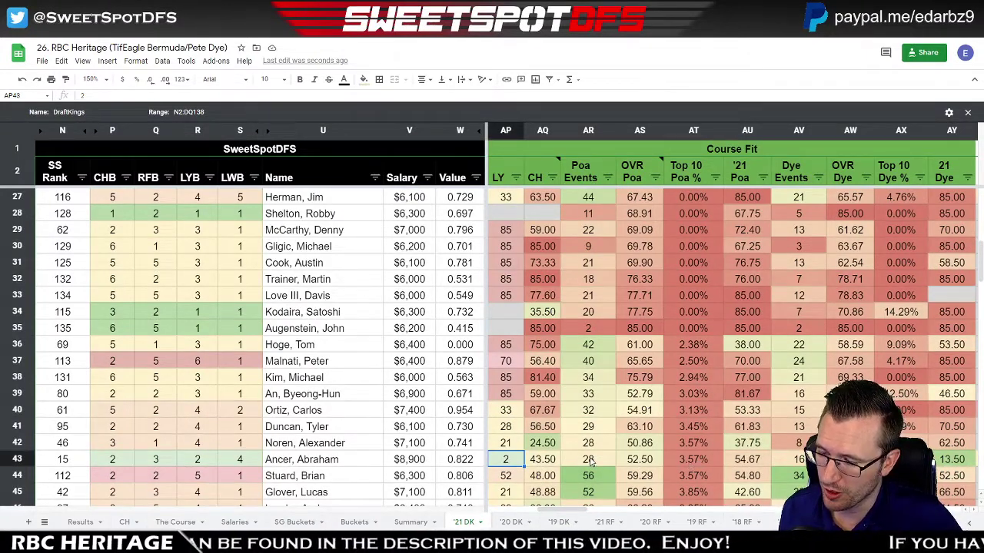
scroll(589, 460, "down", 1)
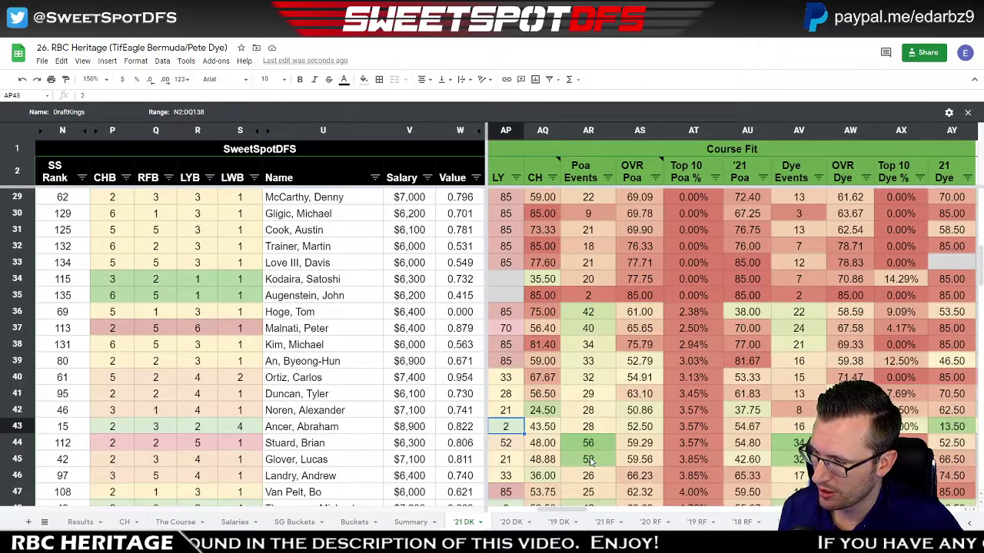
scroll(589, 459, "down", 3)
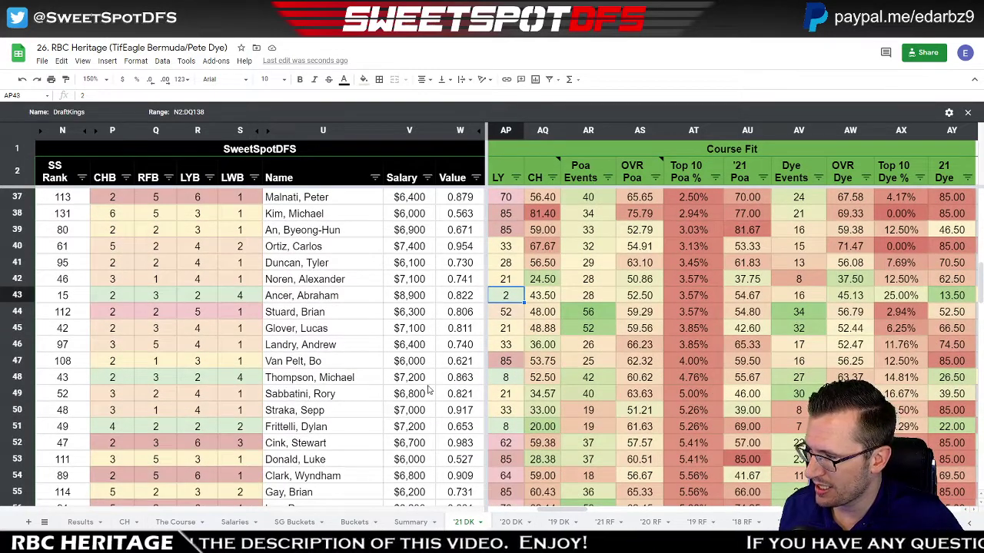
Select the golfer names from Rory Sabbatini, at 5.00% Top 10 Poa %, up to Peter Malnati and review the golfers above them.
left_click(700, 396)
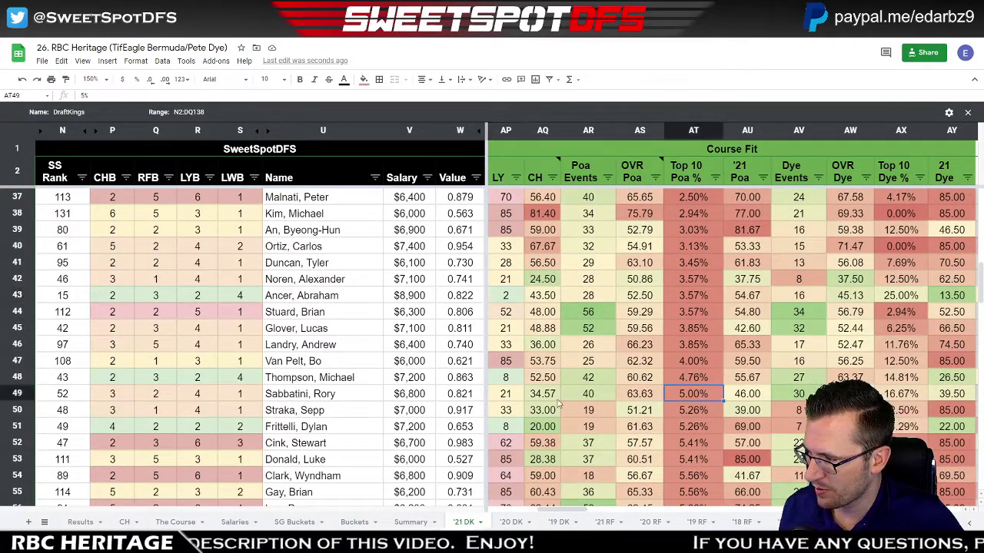
left_click(352, 396)
left_click_drag(352, 396, 340, 199)
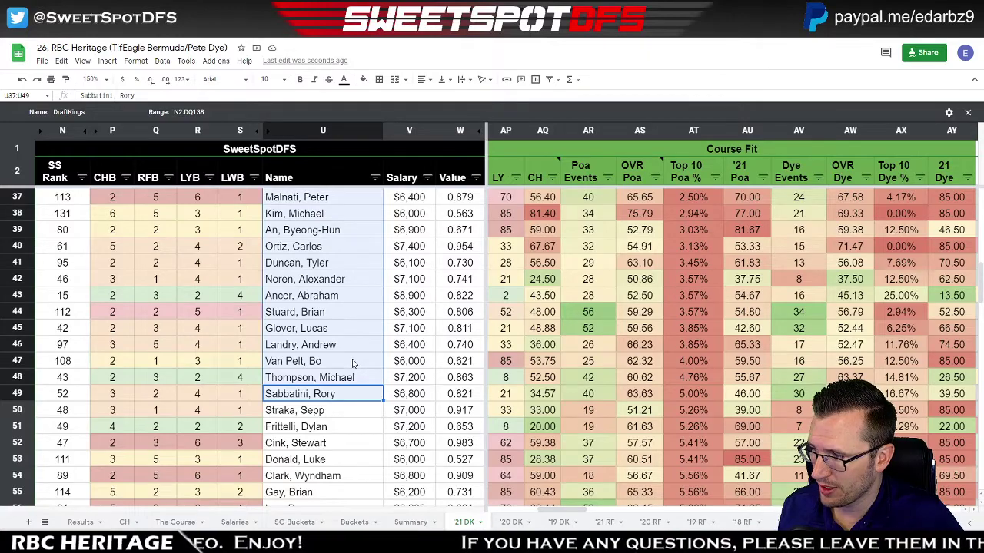
scroll(353, 364, "up", 4)
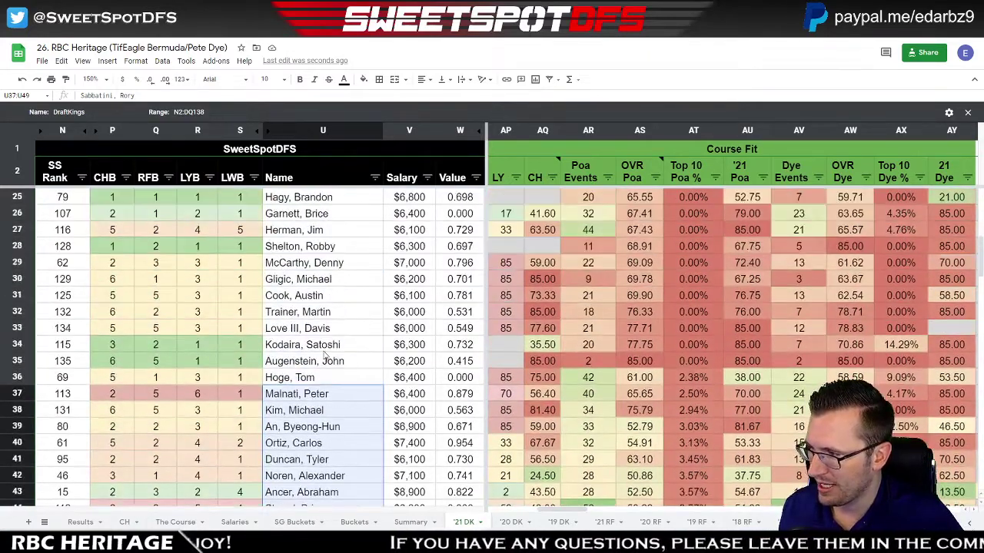
Add the names of Cameron Davis, Corey Conners, Lee Westwood and Doug Ghim, all at 0.00% Top 10 Poa %, to the selection.
scroll(350, 296, "up", 6)
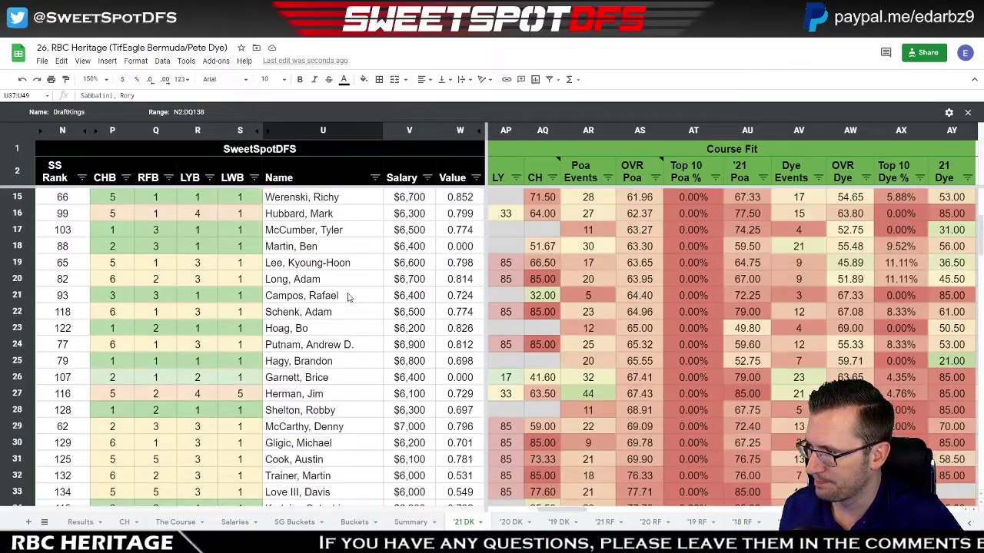
scroll(347, 298, "up", 2)
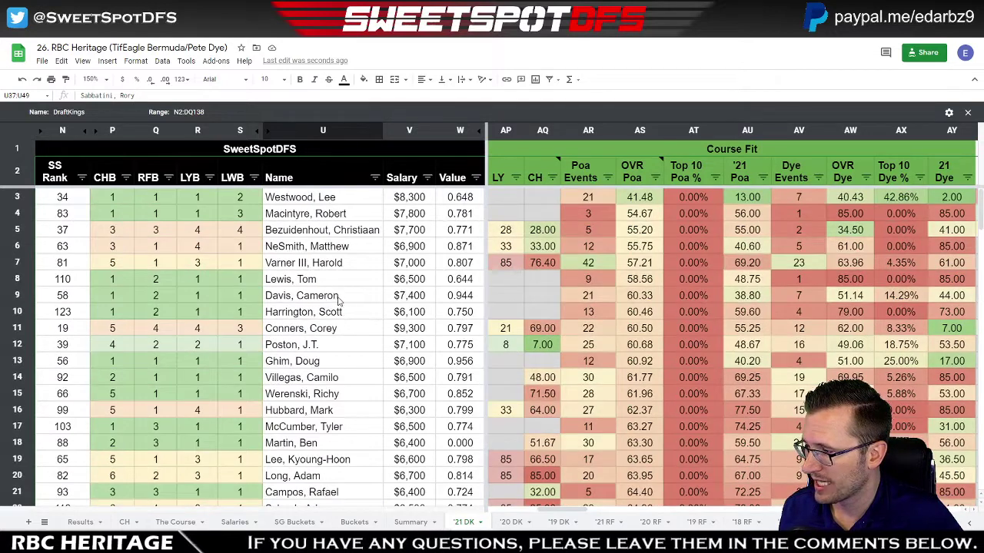
left_click(340, 301)
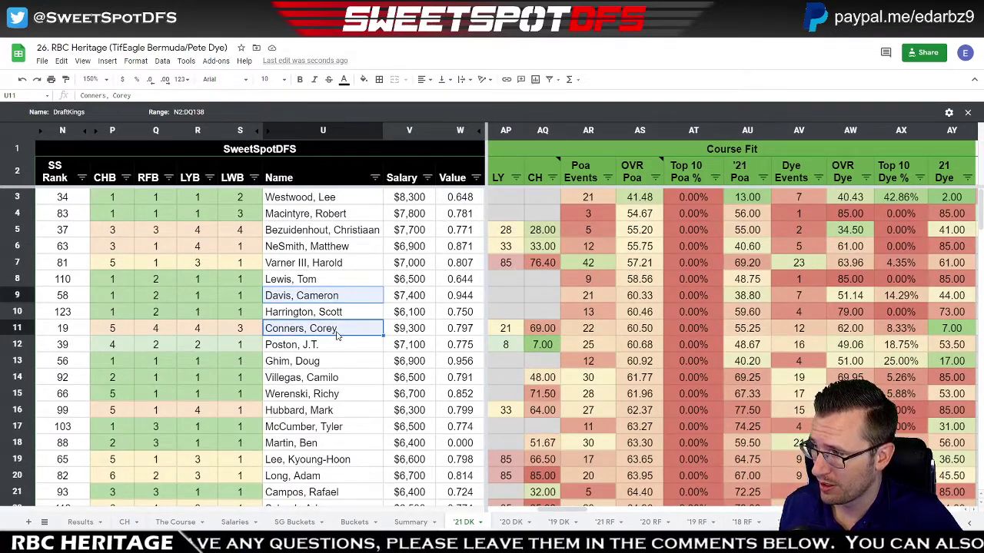
left_click(339, 202)
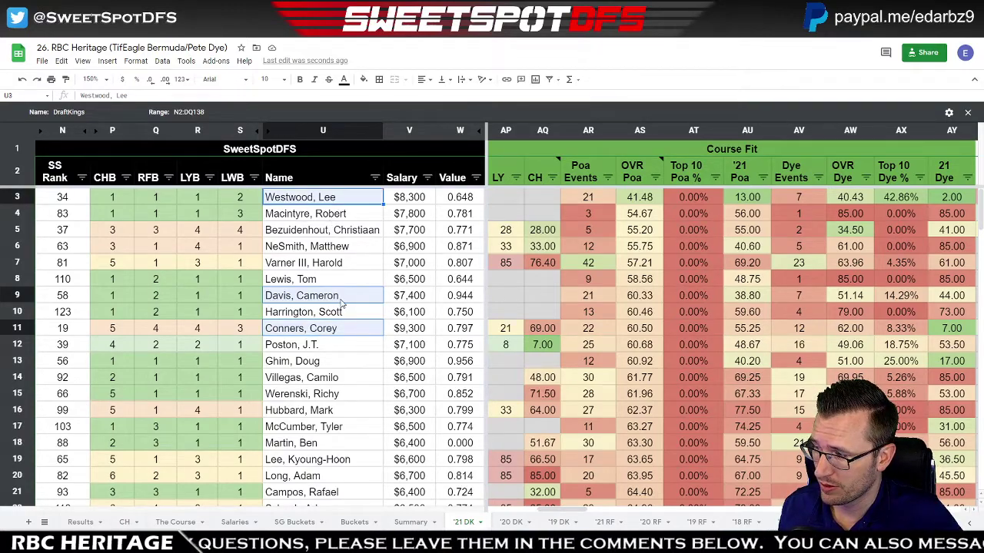
scroll(342, 304, "down", 3)
scroll(342, 304, "down", 3)
scroll(342, 304, "up", 6)
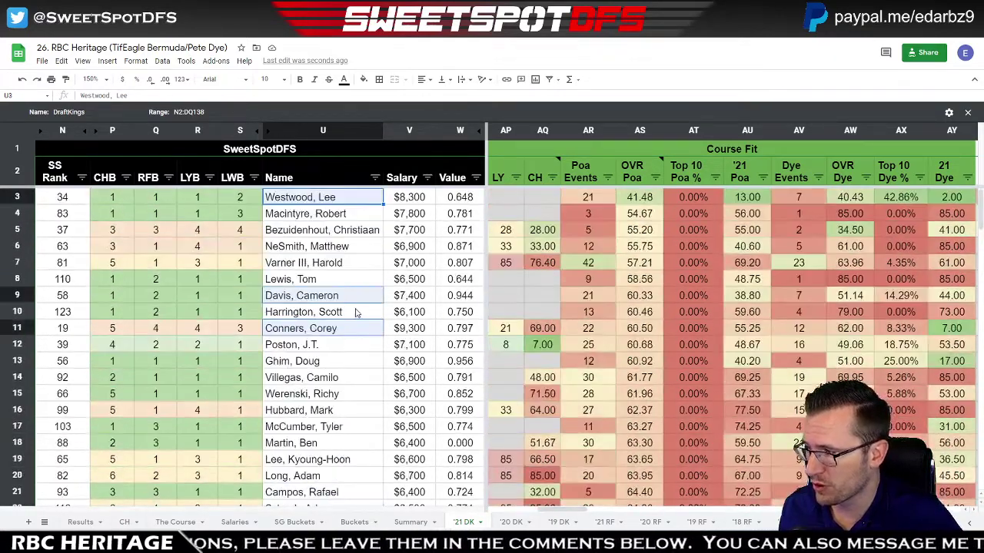
left_click(326, 365)
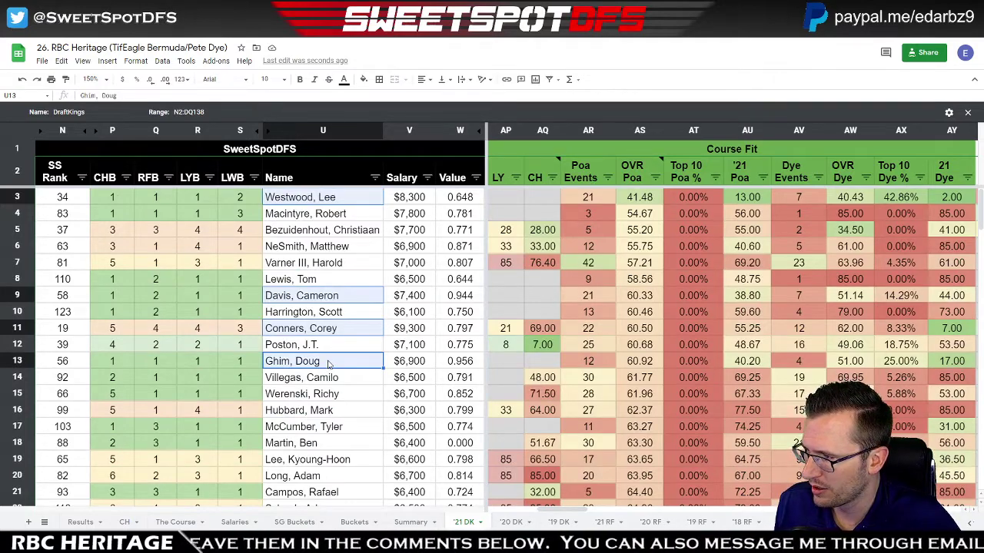
Deselect the block of golfer names from Peter Malnati down to Rory Sabbatini while keeping the other names selected.
scroll(384, 322, "down", 7)
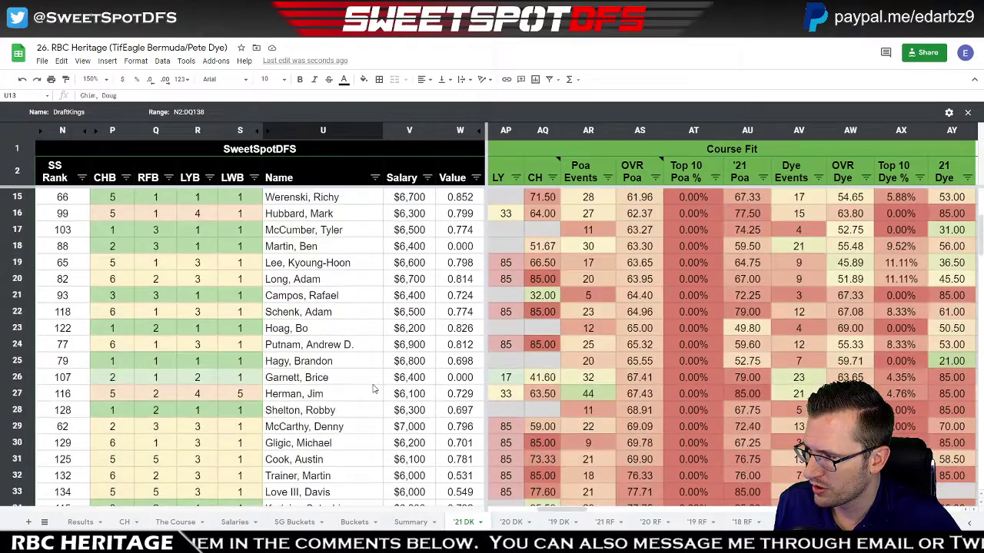
scroll(375, 388, "down", 2)
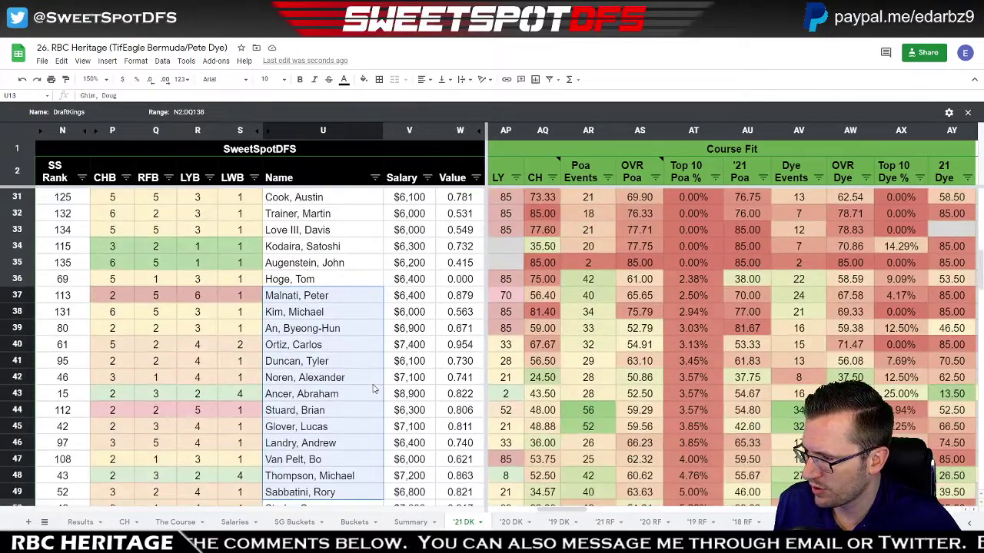
scroll(374, 389, "down", 1)
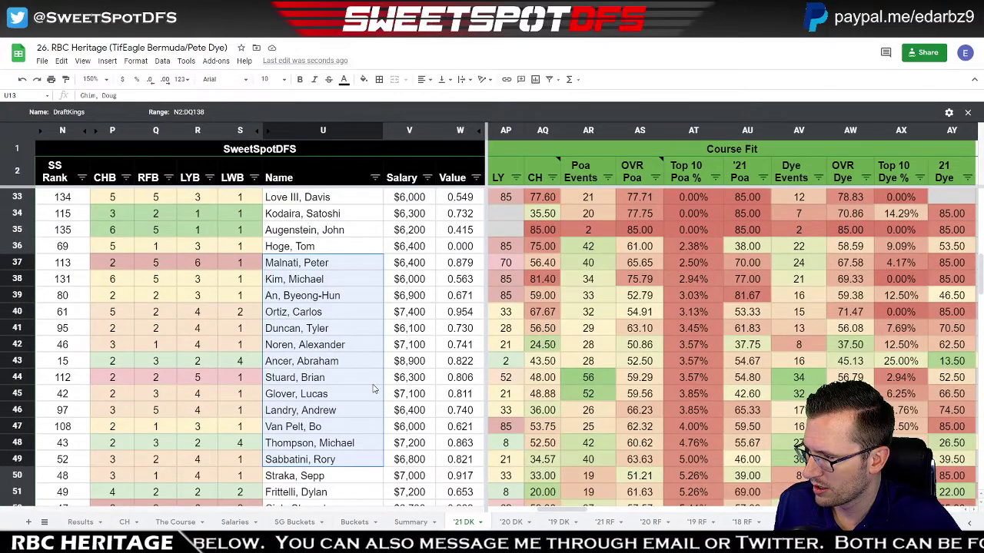
left_click_drag(360, 264, 351, 463)
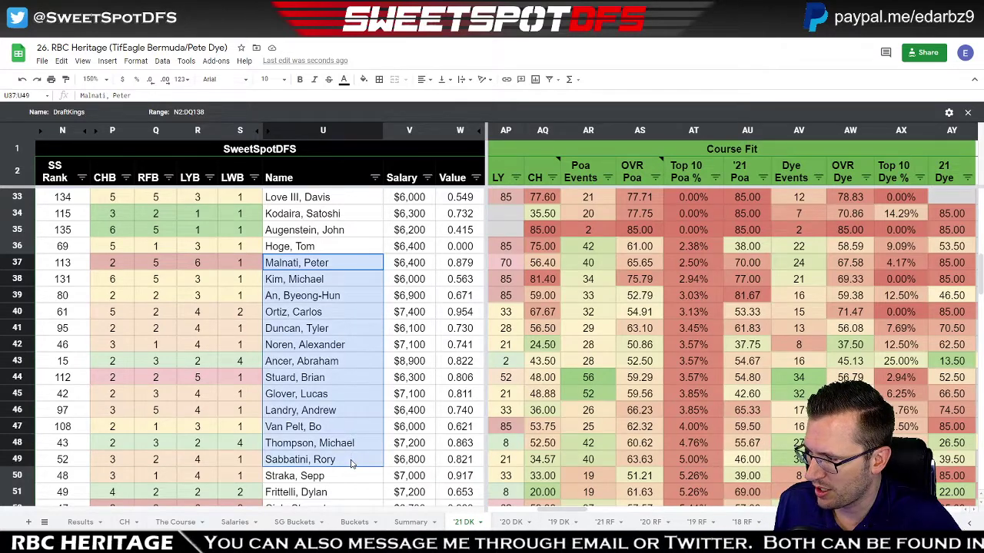
key("ctrl+Up")
Add the names of Abraham Ancer and Alexander Noren, both at 3.57% Top 10 Poa %, to the selection.
scroll(347, 360, "down", 6)
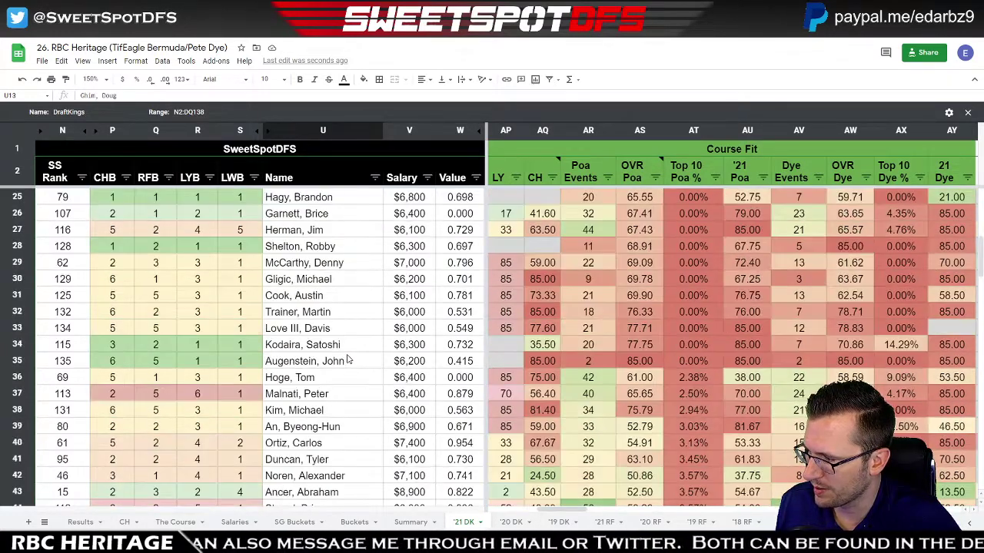
scroll(347, 360, "down", 2)
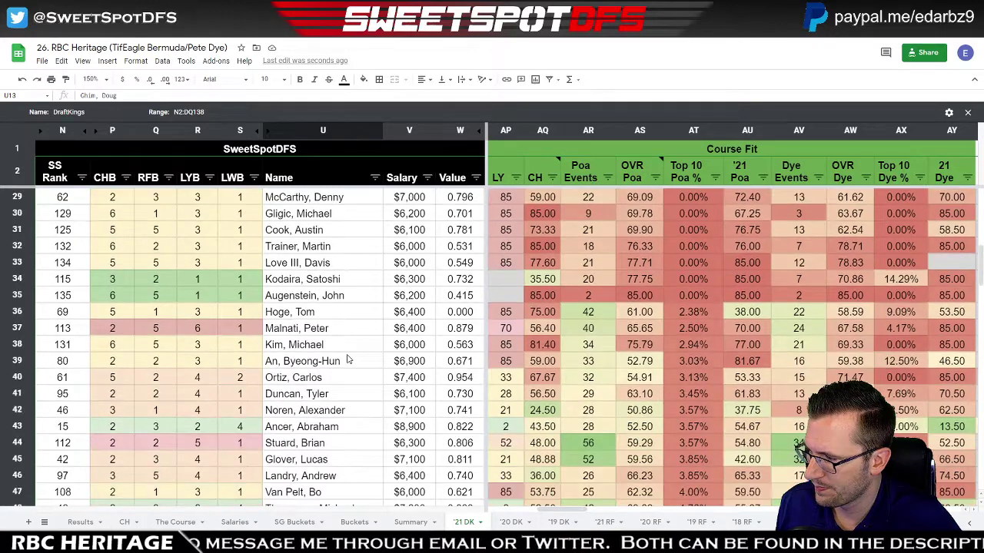
left_click(325, 430)
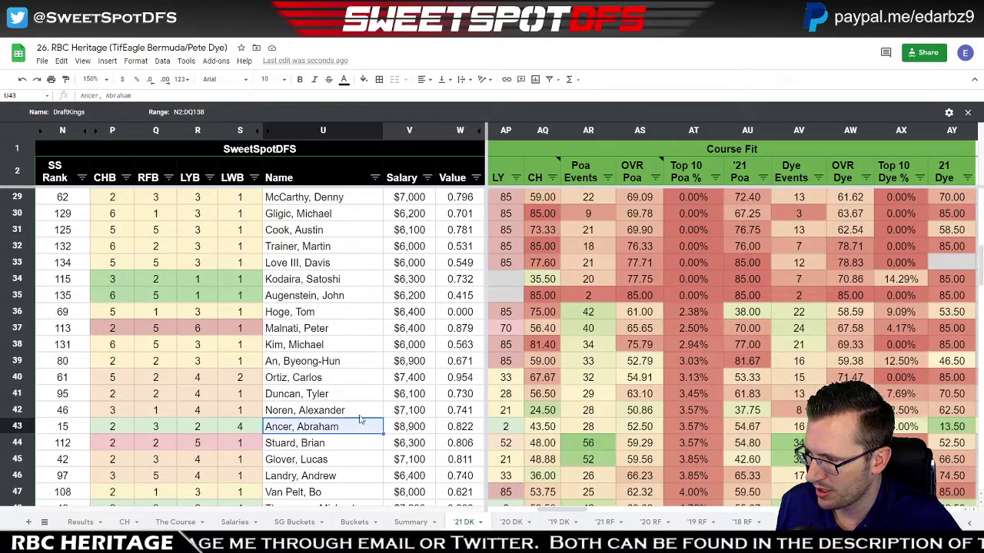
left_click(364, 413, "shift")
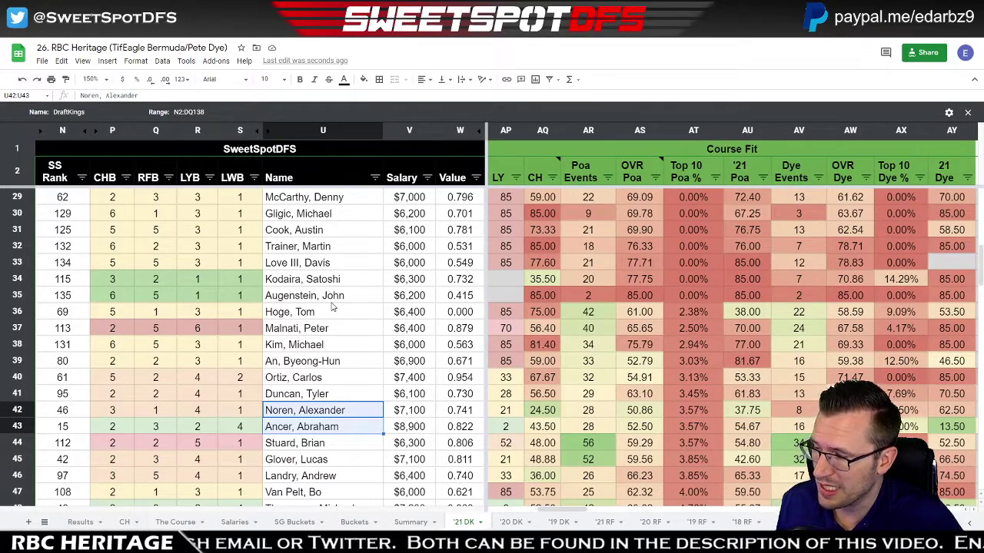
Select the Poa Events counts from Lee Westwood down to Kyoung-Hoon Lee to review their sample sizes.
scroll(332, 306, "up", 9)
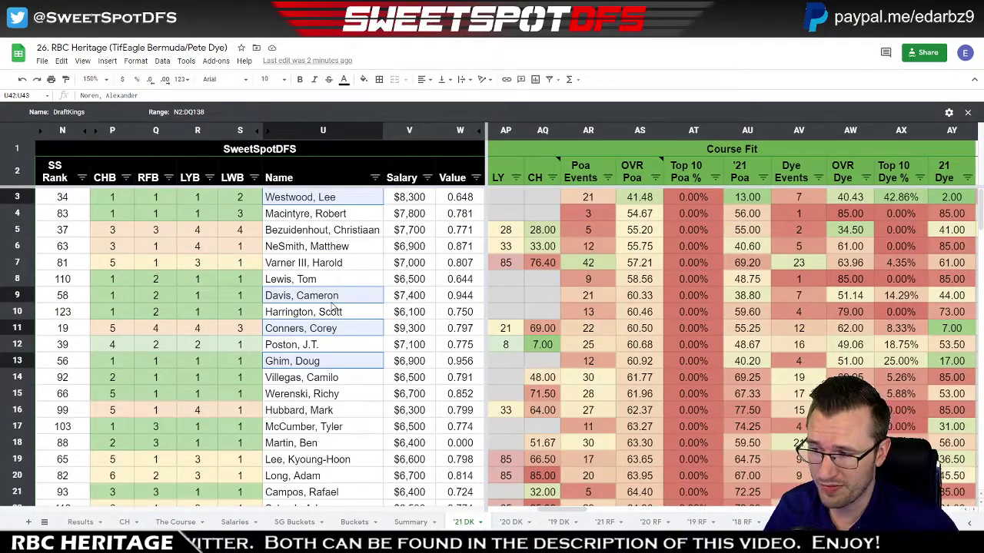
left_click_drag(582, 197, 578, 395)
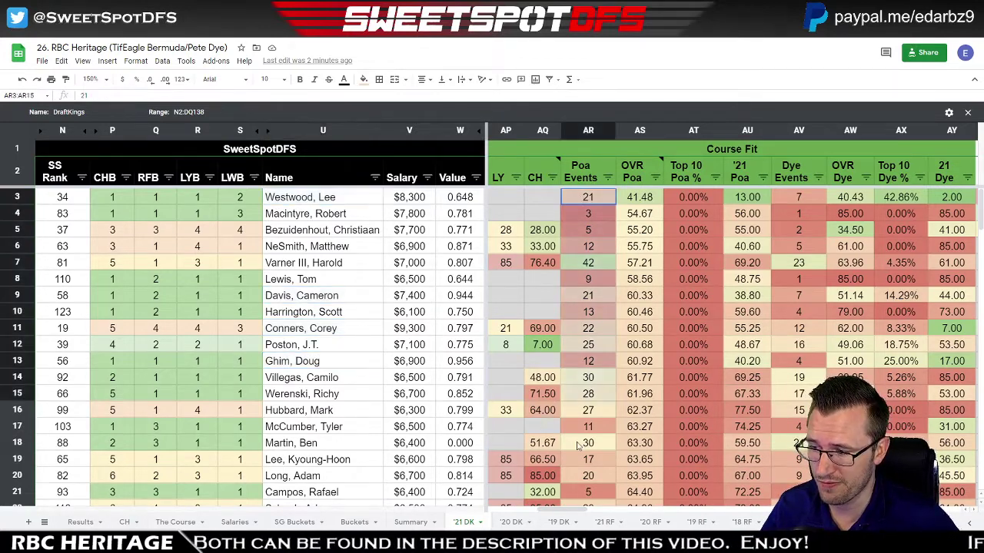
left_click_drag(579, 446, 589, 458)
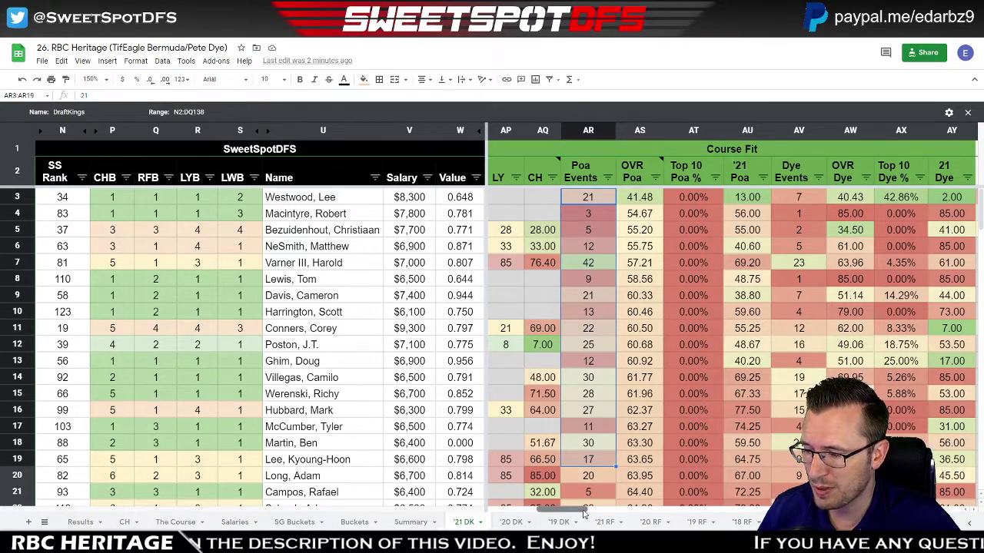
Sort the golfer table by OVR Dye from lowest to highest.
left_click_drag(585, 514, 604, 513)
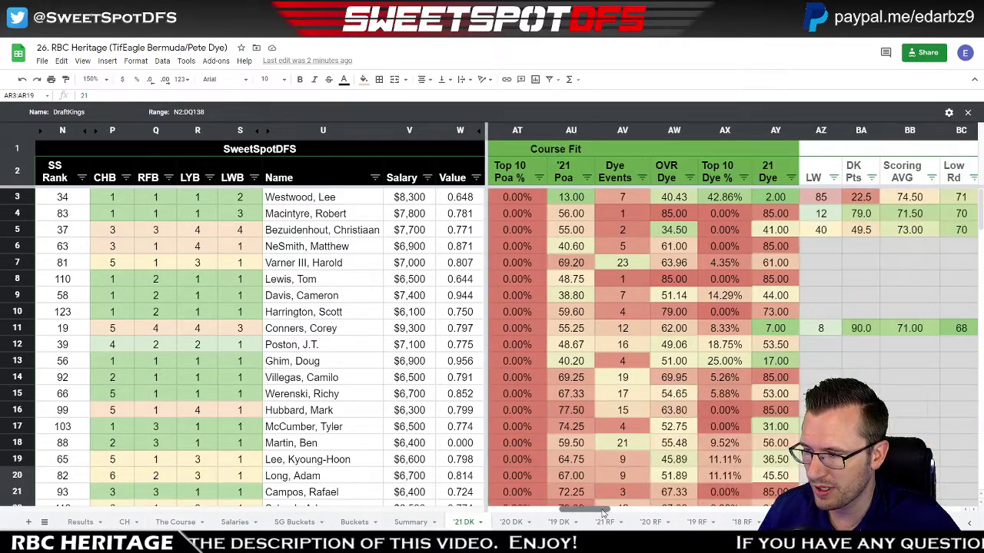
left_click(689, 178)
left_click(653, 197)
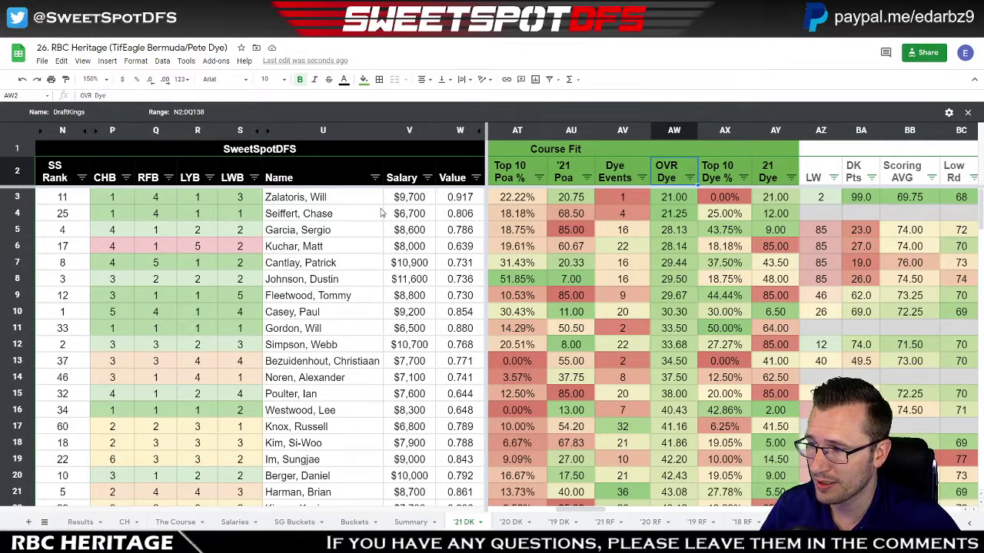
Examine the Dye Events counts of Will Zalatoris and Chase Seiffert, and Seiffert's Top 10 Dye %.
left_click(293, 201)
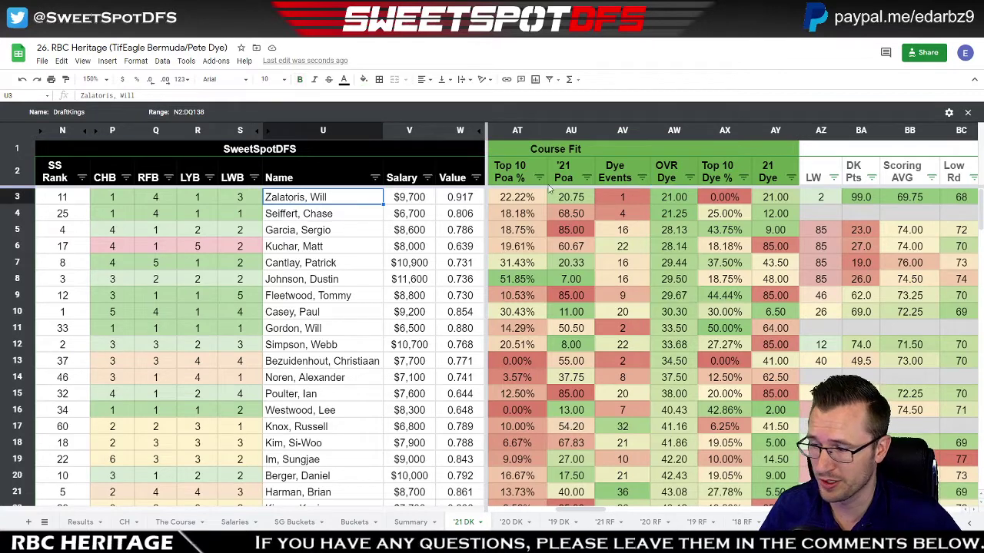
left_click(635, 199)
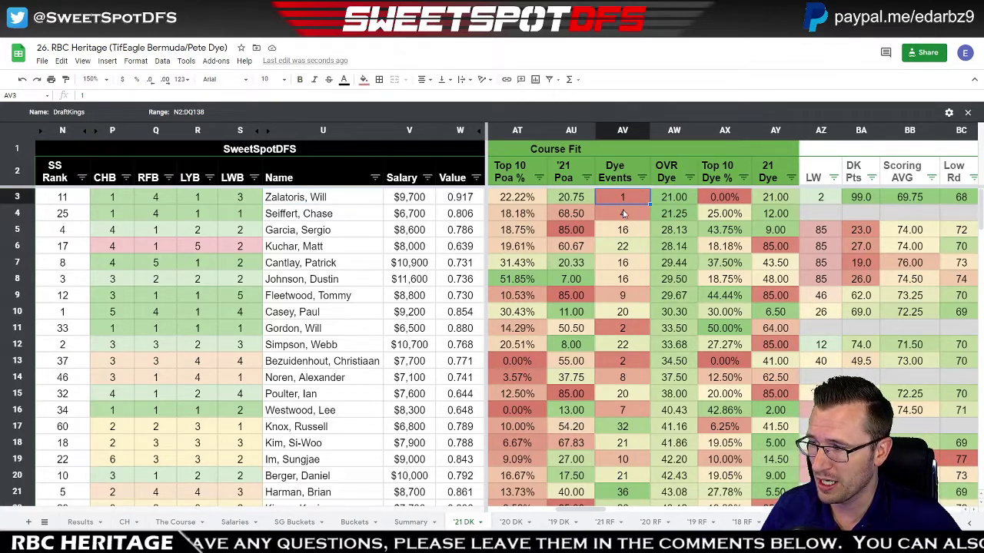
left_click(624, 215)
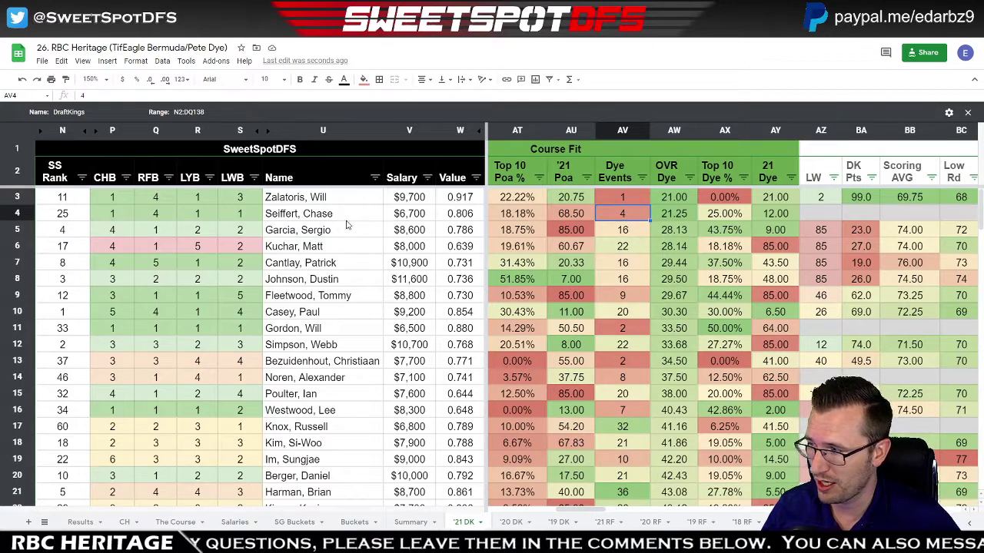
left_click(696, 218)
left_click(732, 221)
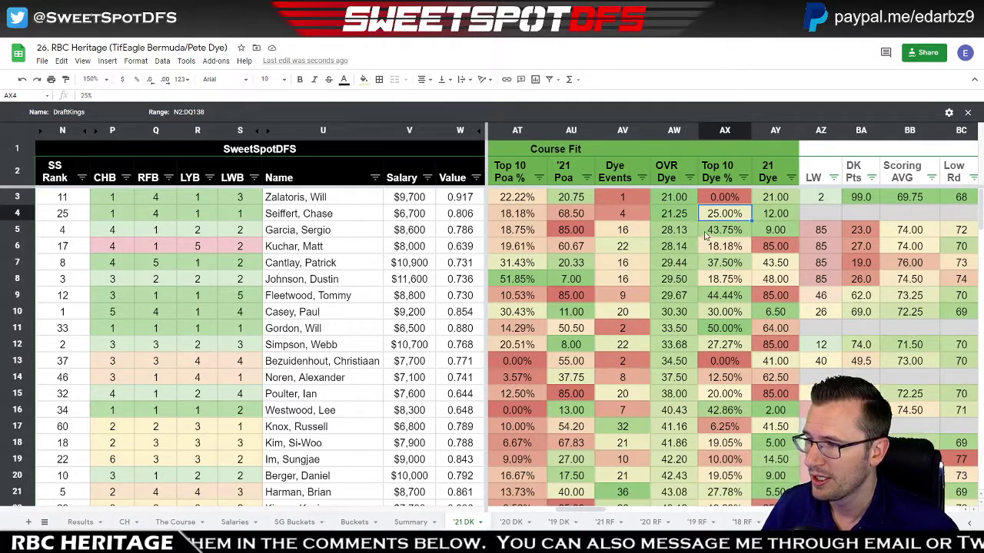
Select the full rows of Garcia, Kuchar, Cantlay, Dustin Johnson, Fleetwood, Casey, Poulter, Westwood, Berger and Simpson as the strong Dye course performers.
left_click(23, 231)
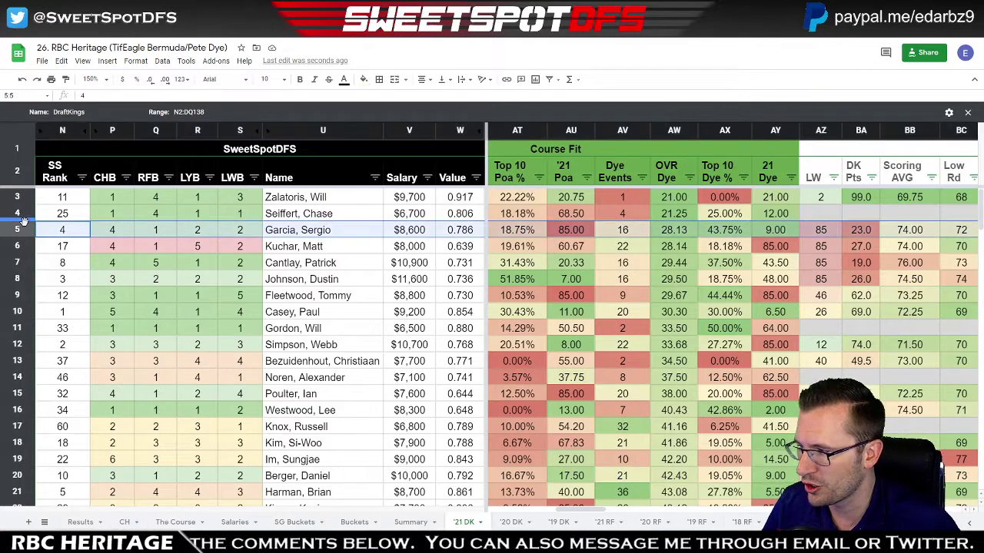
left_click(21, 245)
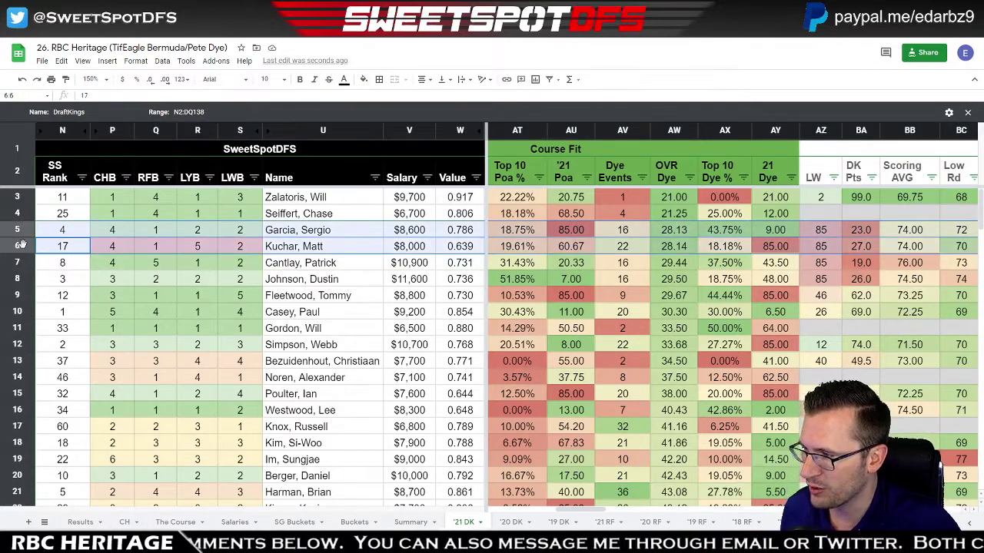
left_click(19, 265)
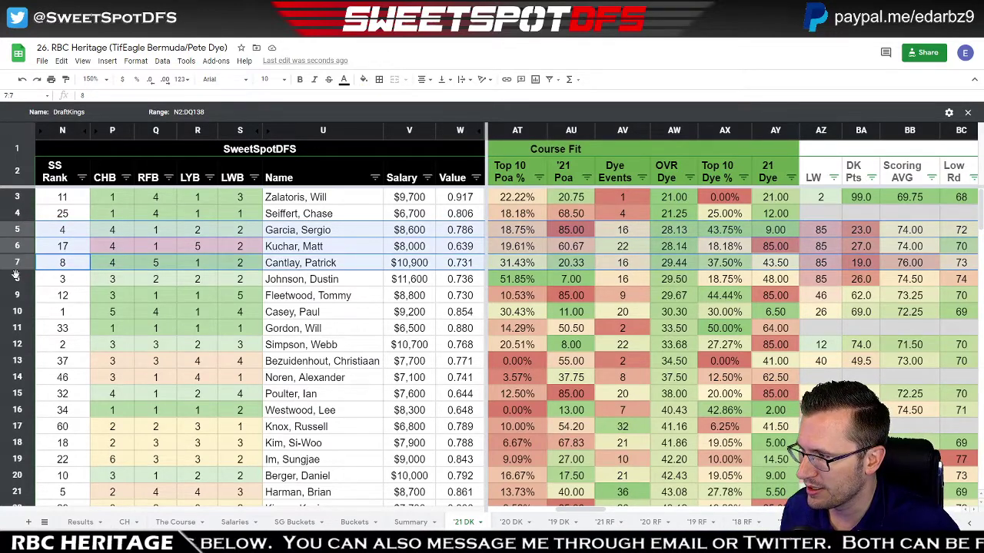
left_click(16, 277)
left_click(15, 296, "ctrl")
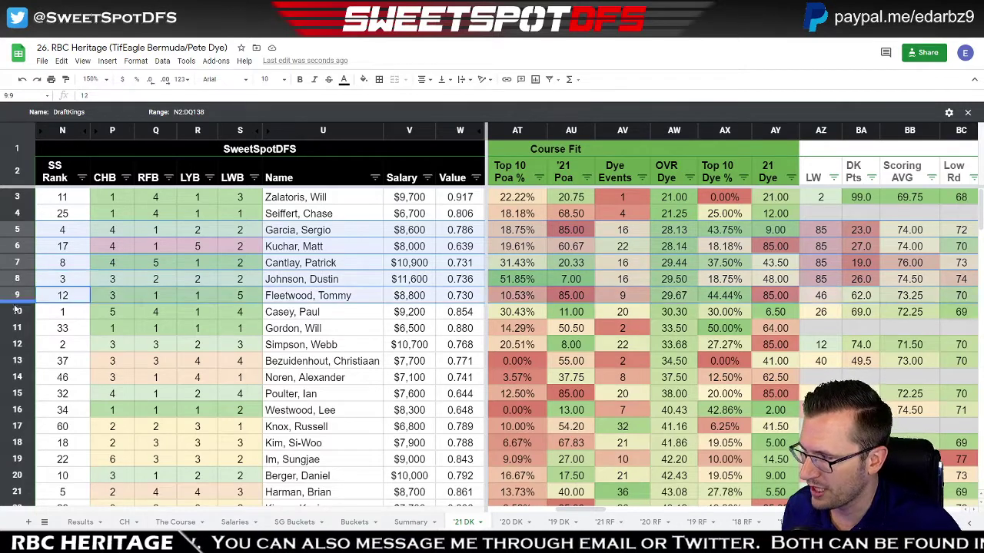
left_click(15, 310, "ctrl")
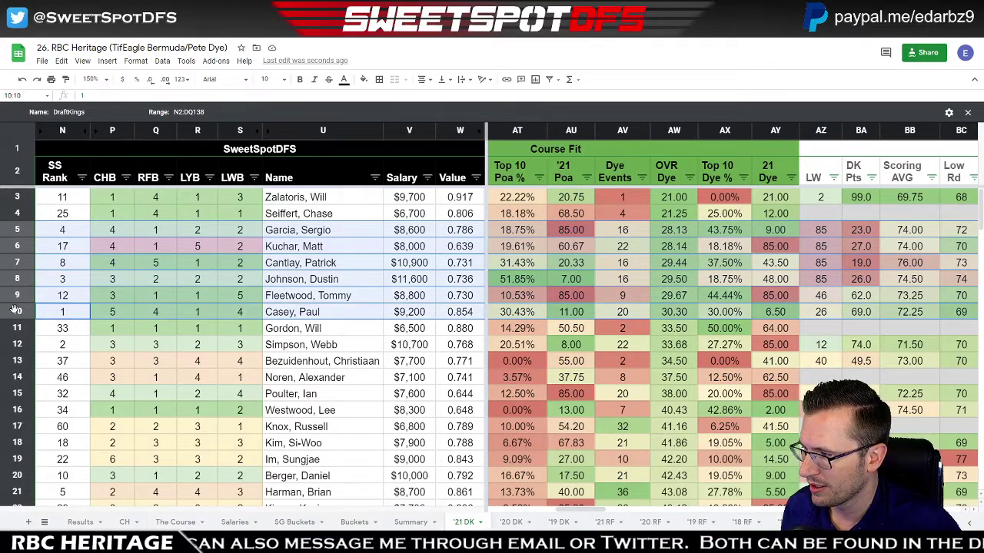
left_click(20, 393, "ctrl")
left_click(18, 411, "ctrl")
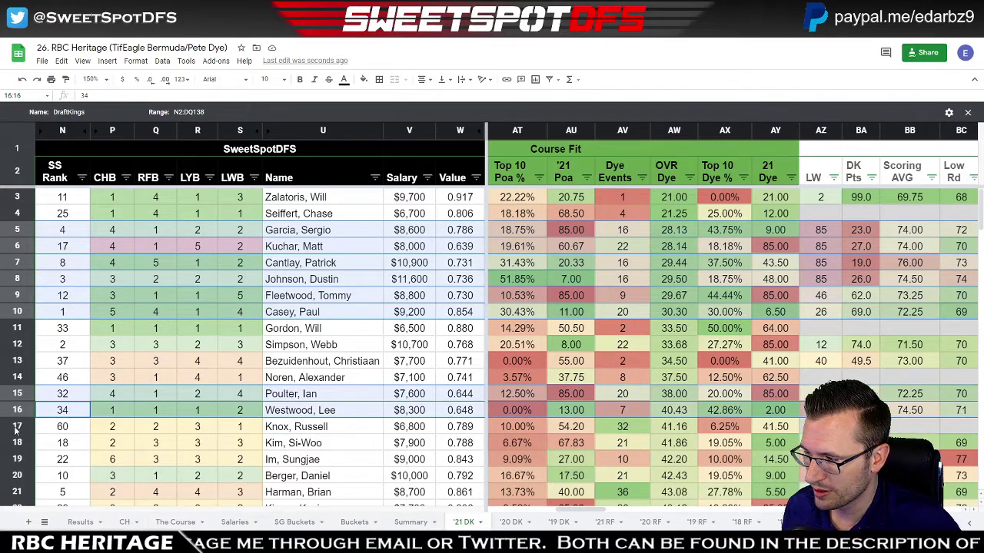
left_click(16, 475, "ctrl")
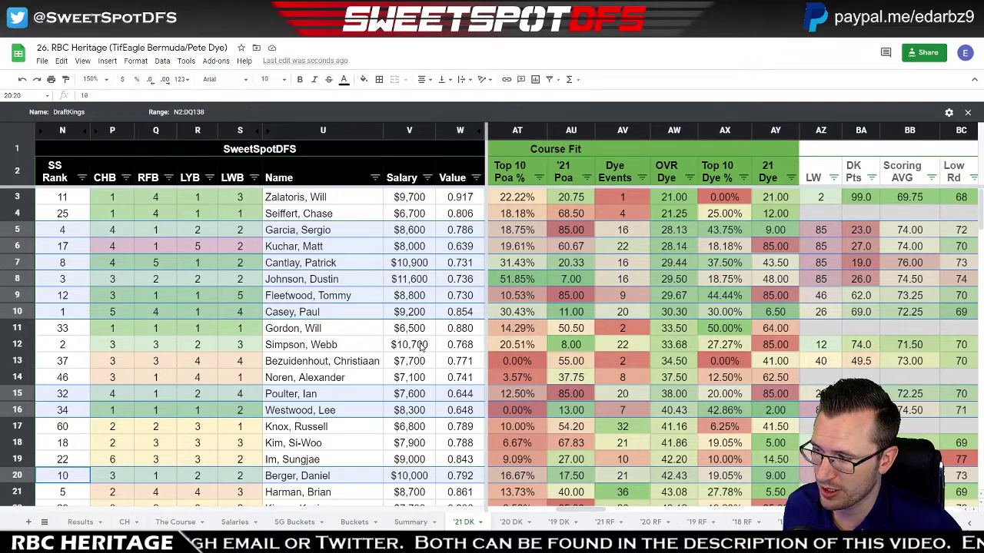
left_click(17, 345, "ctrl")
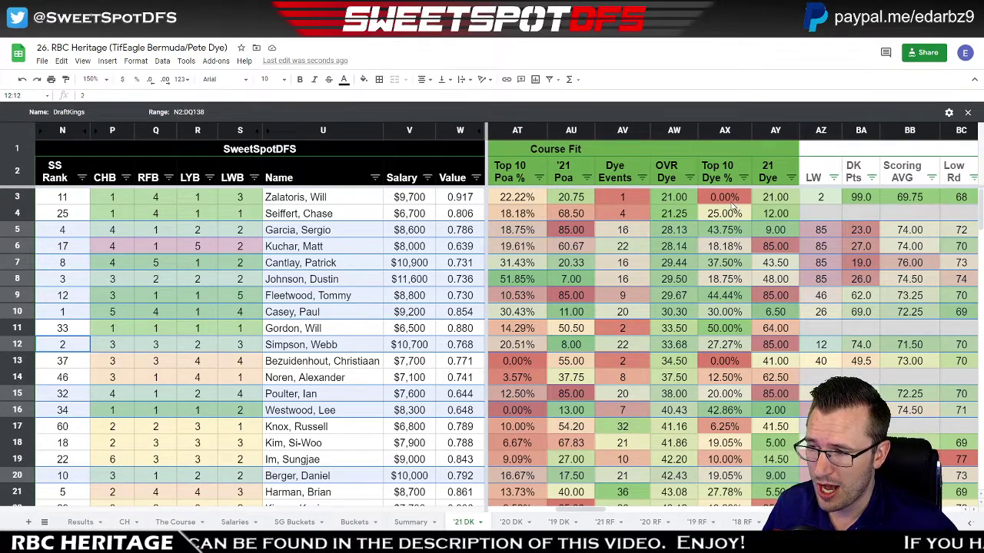
Sort the table by Top 10 Dye % in ascending order and select the Dye Events counts from Robert Macintyre to Xin-Jun Zhang.
left_click(742, 177)
left_click(705, 195)
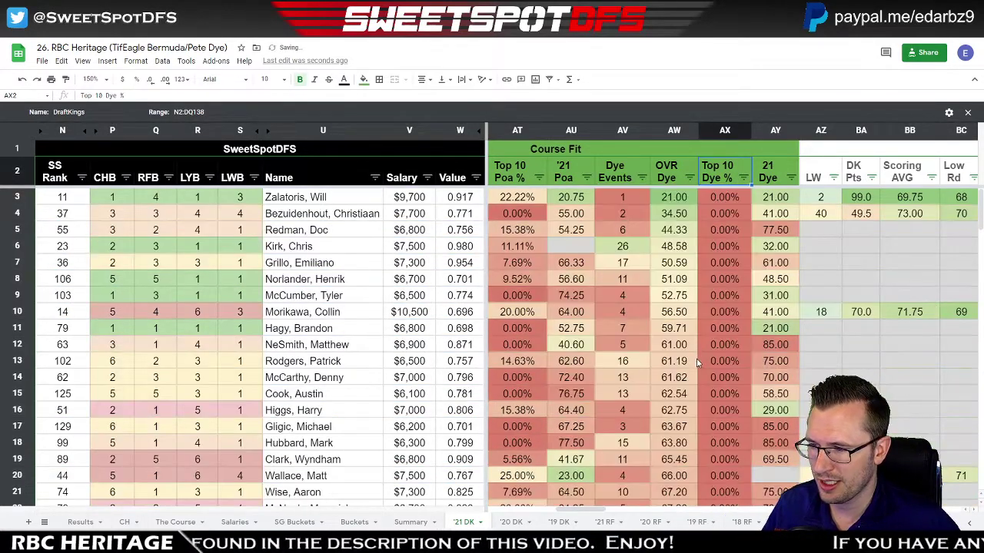
scroll(697, 362, "down", 5)
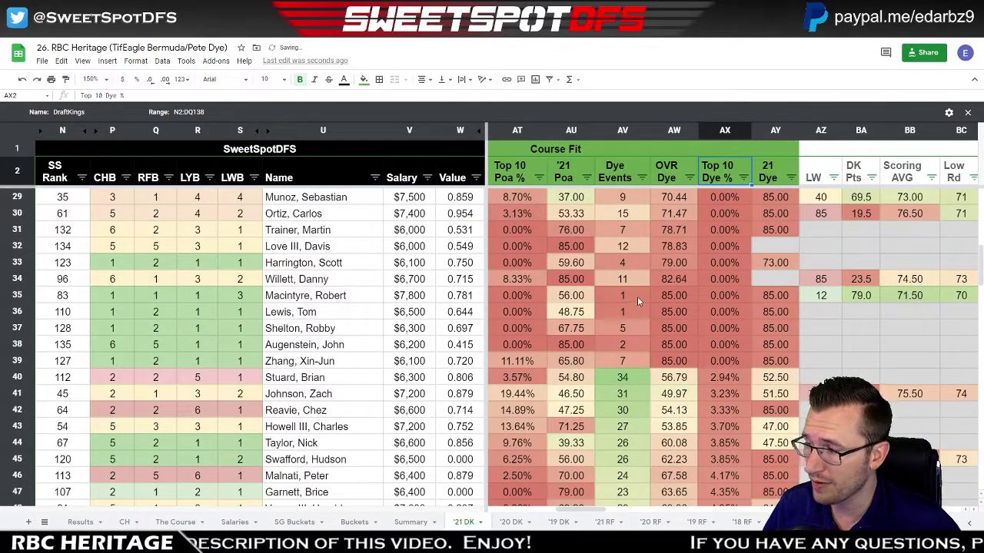
left_click_drag(622, 296, 626, 358)
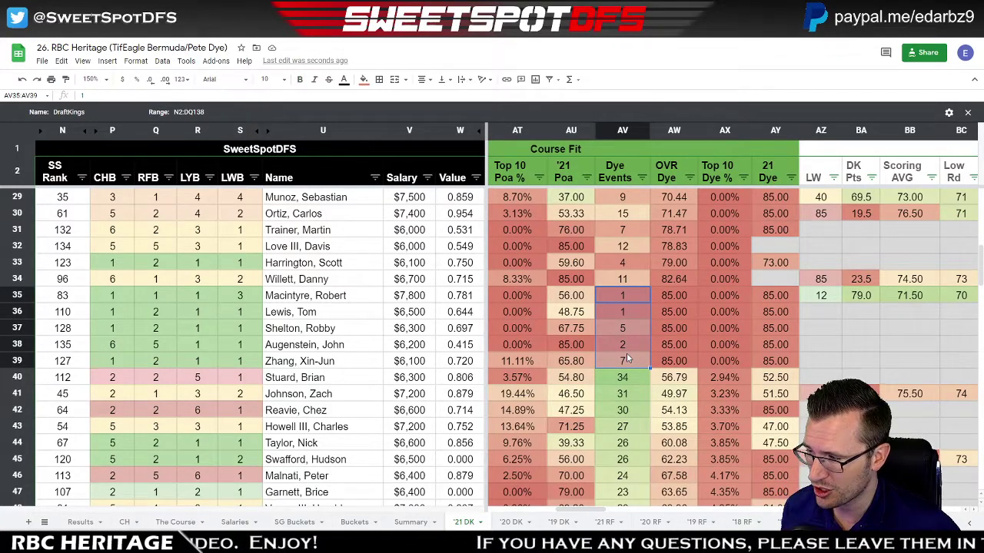
scroll(626, 357, "down", 1)
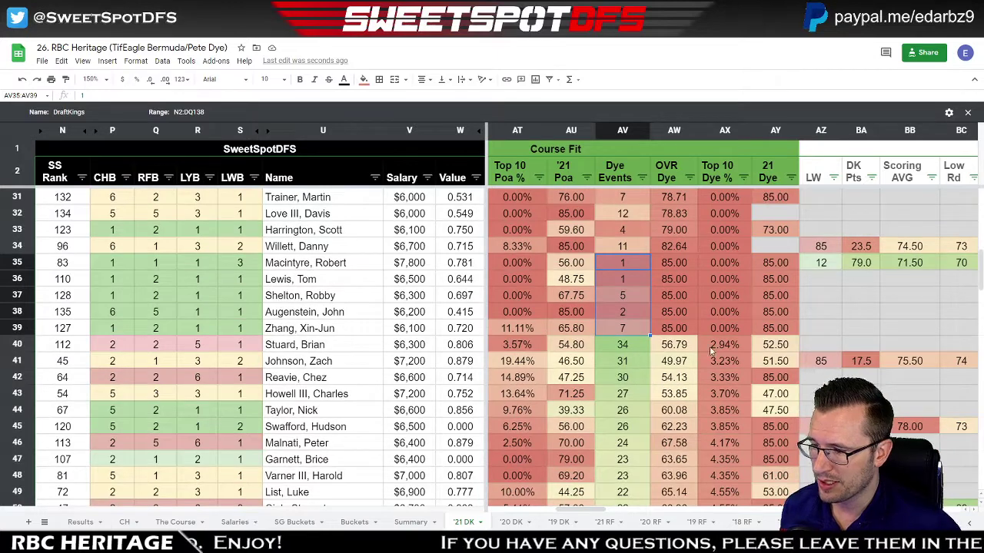
Highlight Brian Stuard's row, then select the block from Stuard to Jim Herman spanning Name through Top 10 Dye %.
left_click(28, 346)
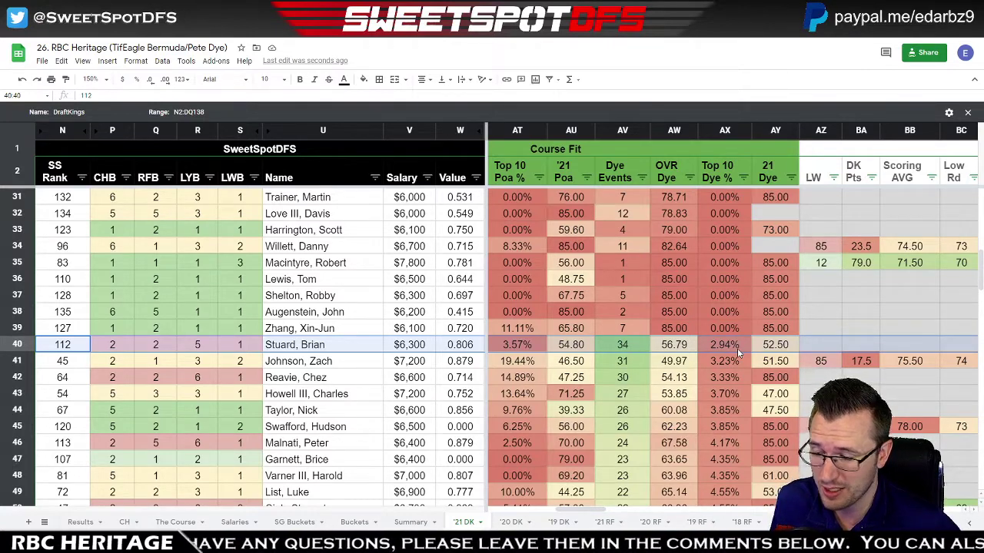
scroll(737, 348, "down", 2)
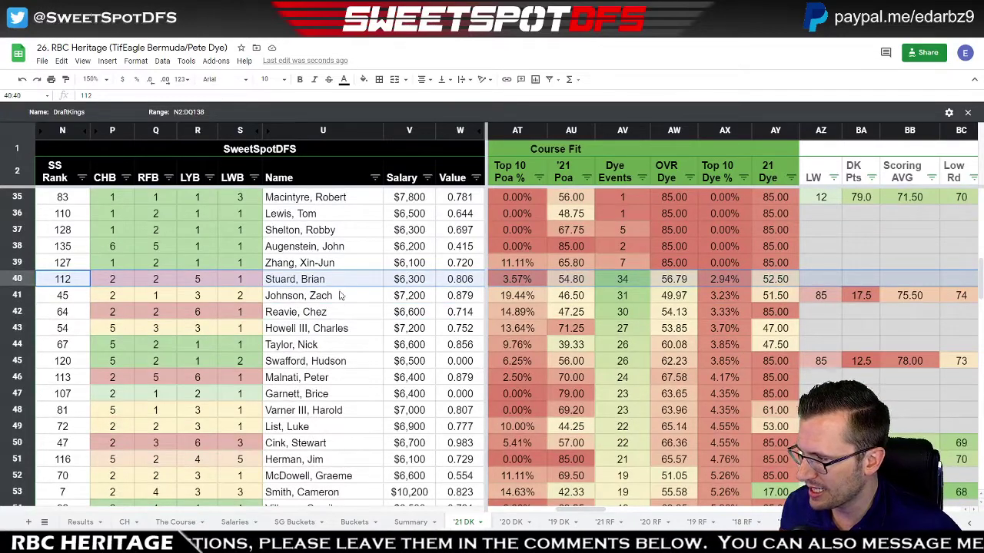
left_click_drag(338, 280, 738, 458)
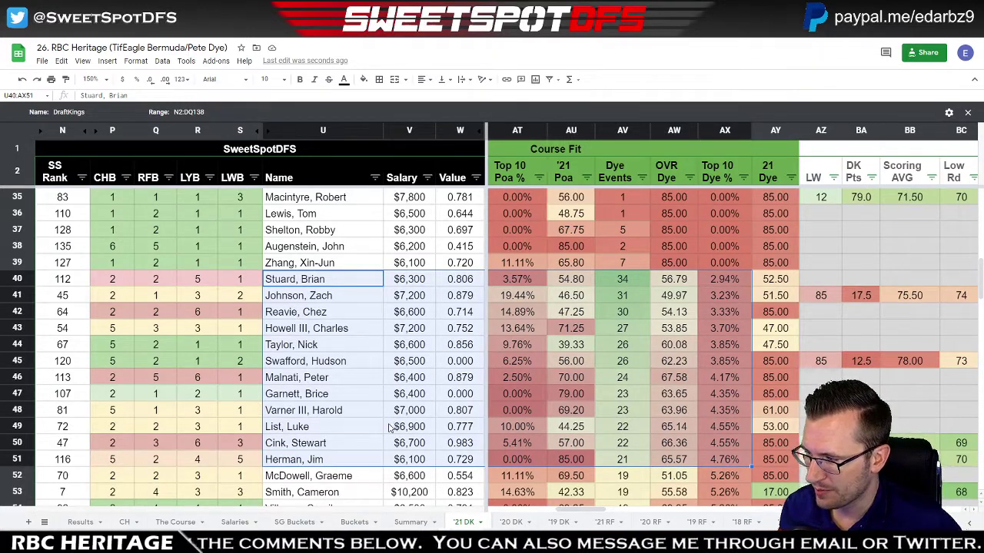
Single out the names of Carlos Ortiz, Sebastian Munoz, Wyndham Clark, Chris Kirk and Will Zalatoris among the golfers with 0.00% Top 10 Dye.
scroll(389, 428, "up", 2)
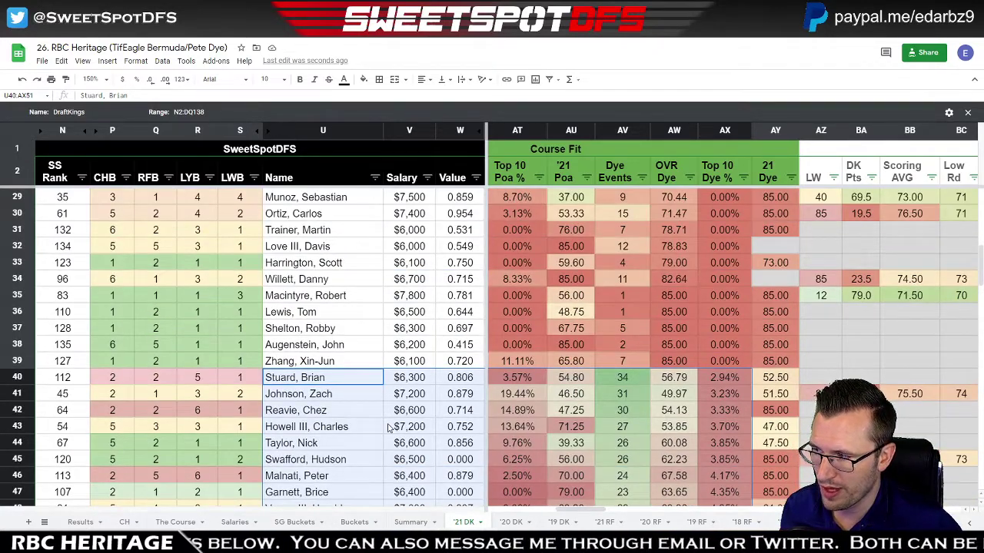
left_click(338, 213)
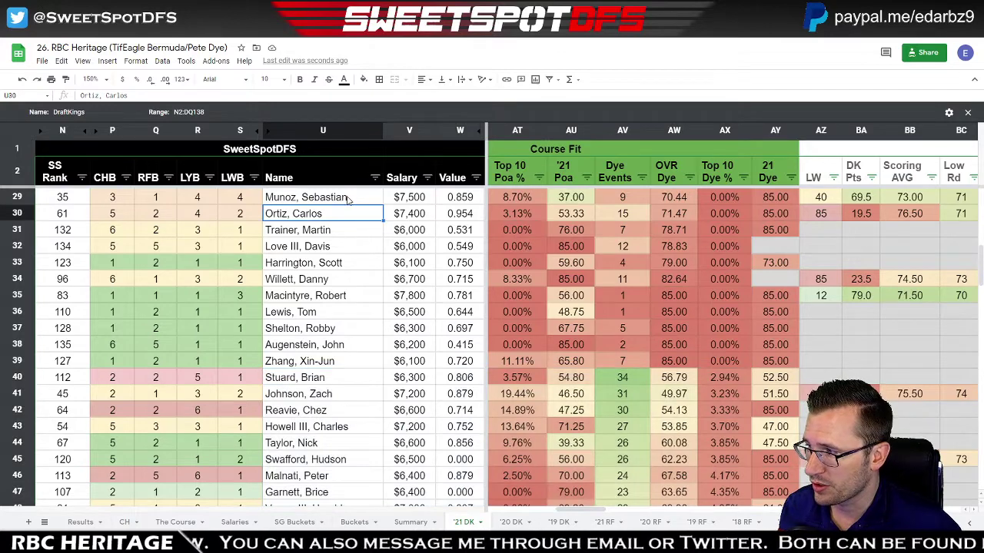
left_click_drag(347, 200, 348, 215)
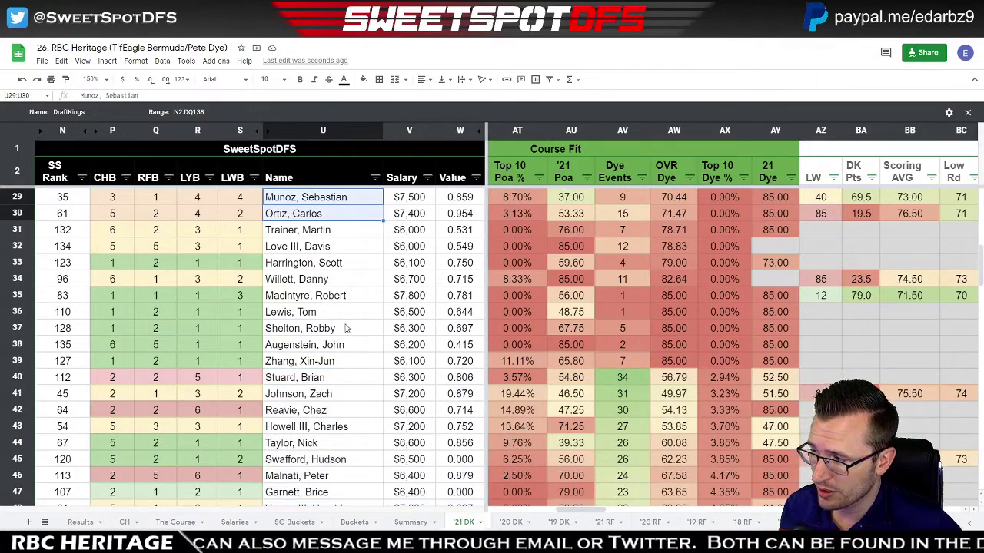
scroll(346, 328, "up", 4)
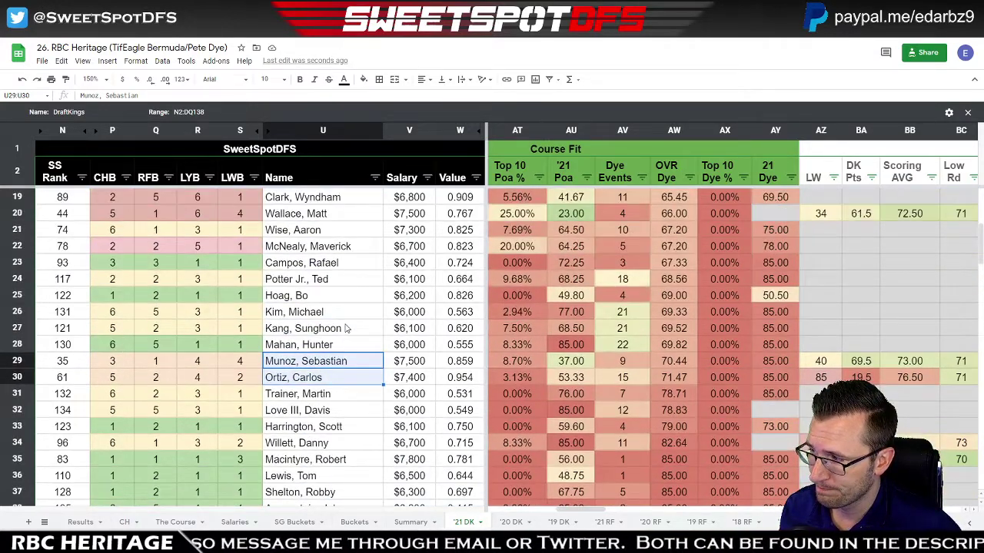
left_click(340, 198, "ctrl")
scroll(335, 292, "up", 3)
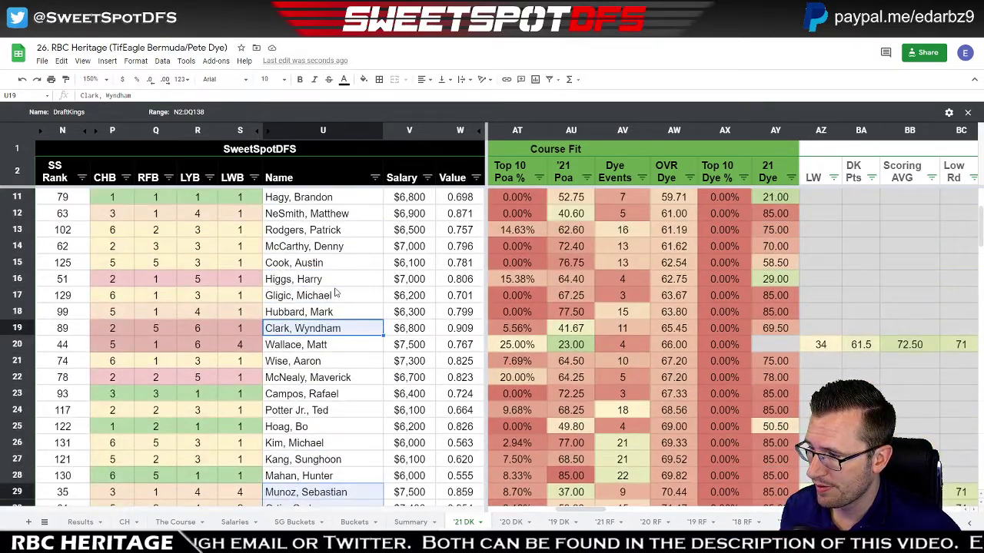
scroll(335, 292, "up", 1)
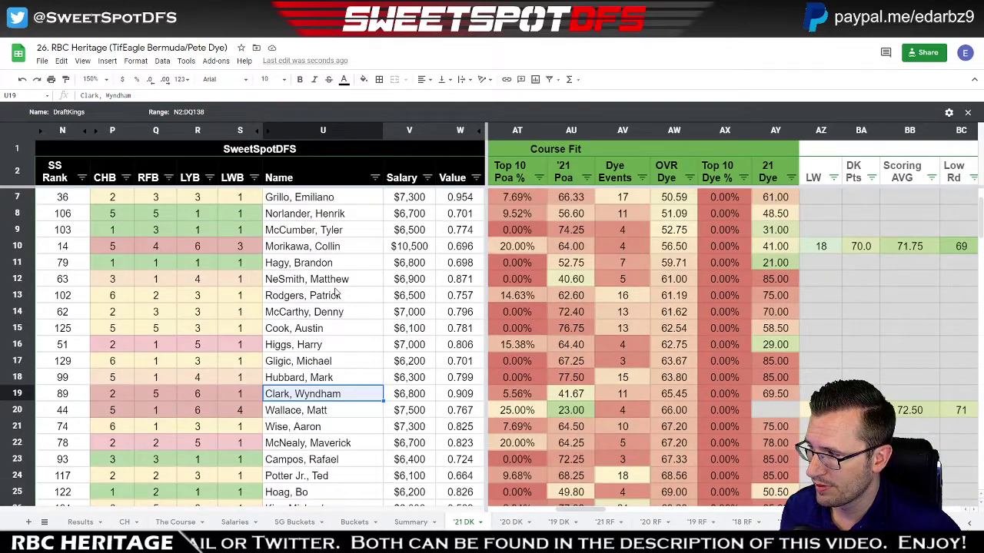
scroll(335, 292, "up", 1)
left_click(336, 253)
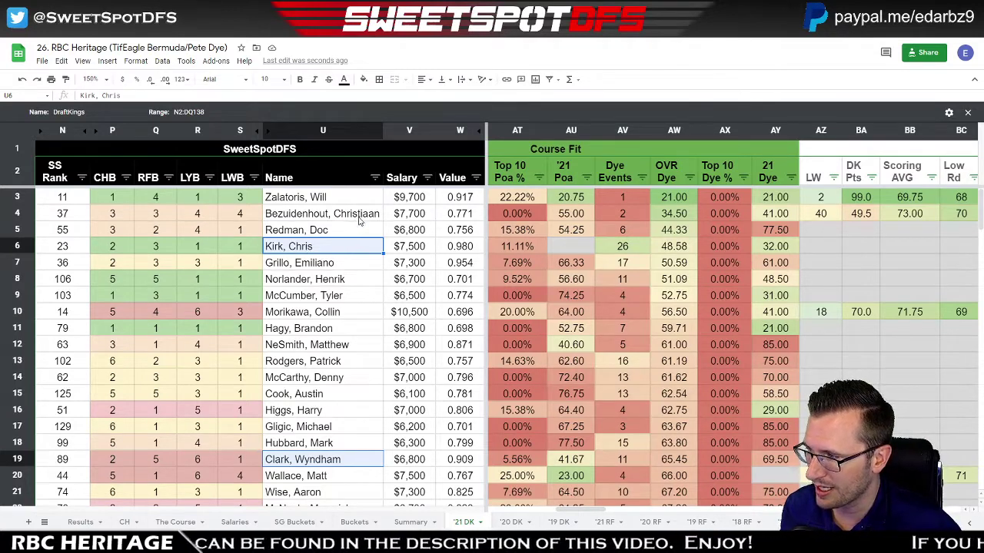
left_click(342, 198)
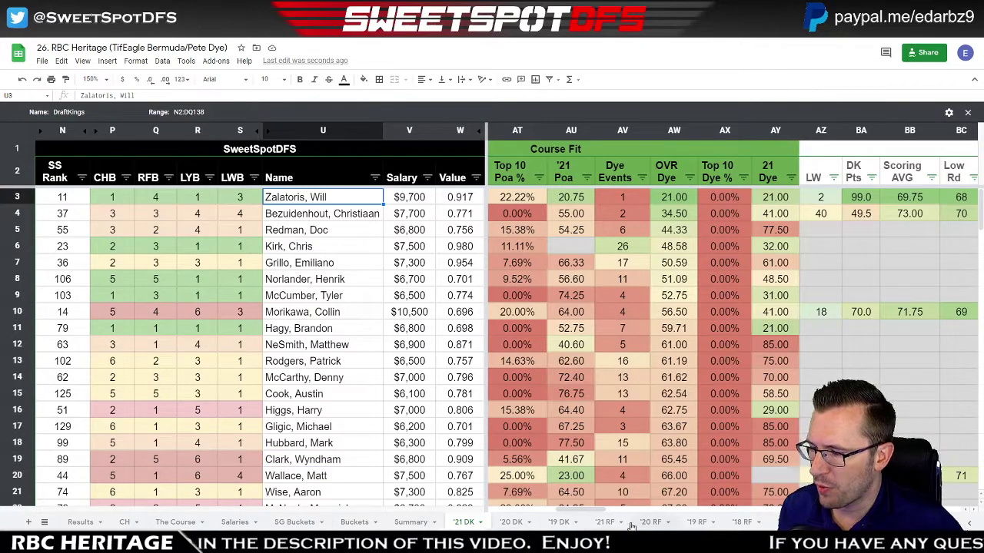
On the '20 DK sheet, apply the DraftKings filter view and hide the columns from DK Pts through Value.
left_click(510, 523)
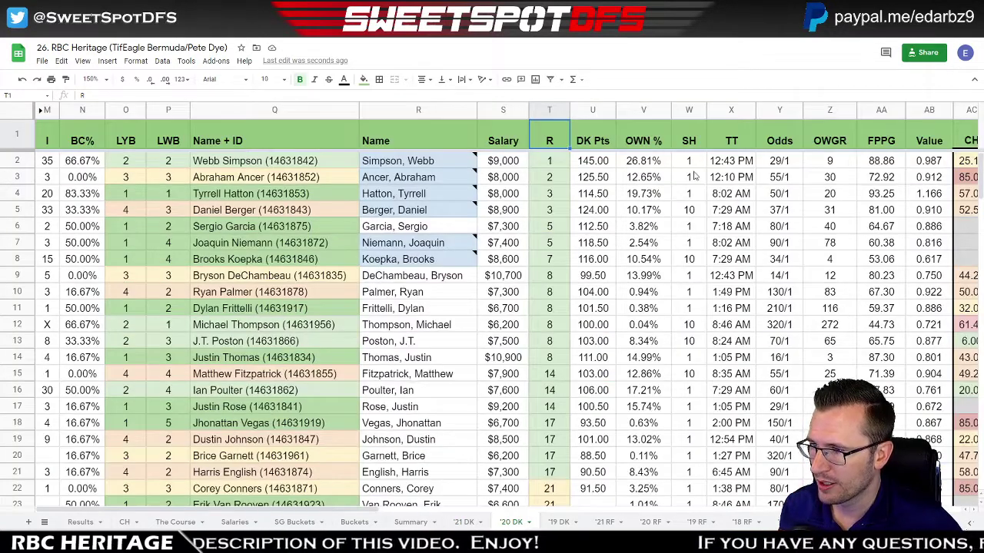
left_click(561, 80)
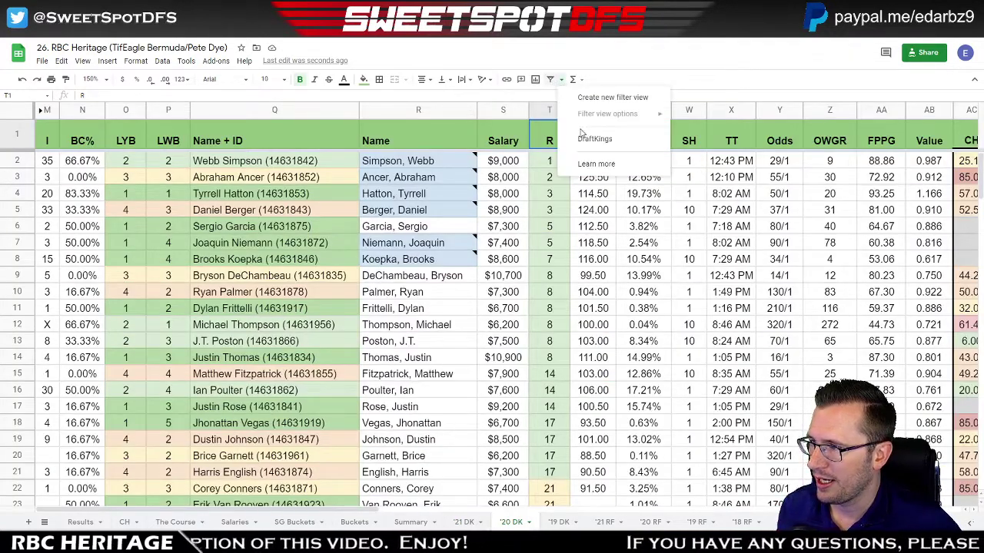
left_click(595, 139)
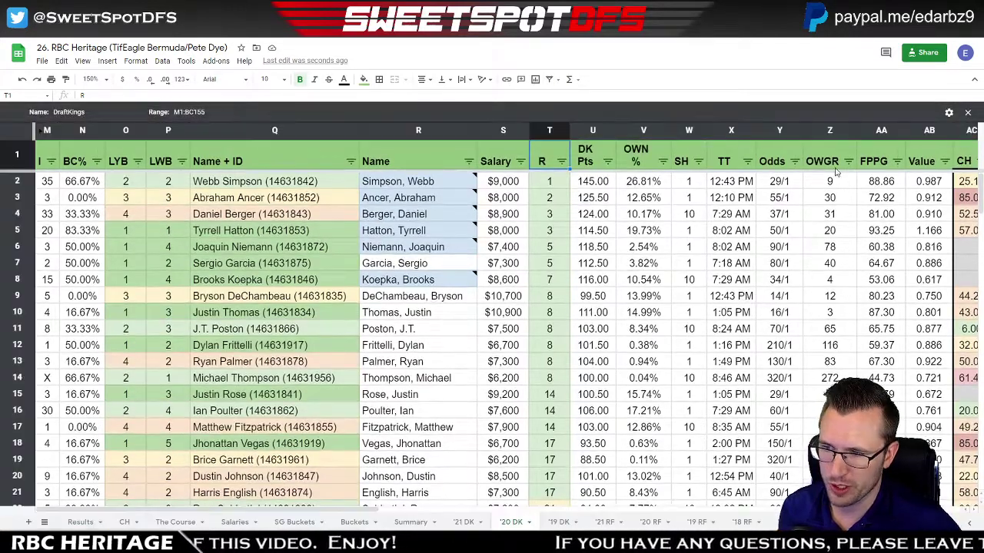
left_click_drag(769, 137, 596, 132)
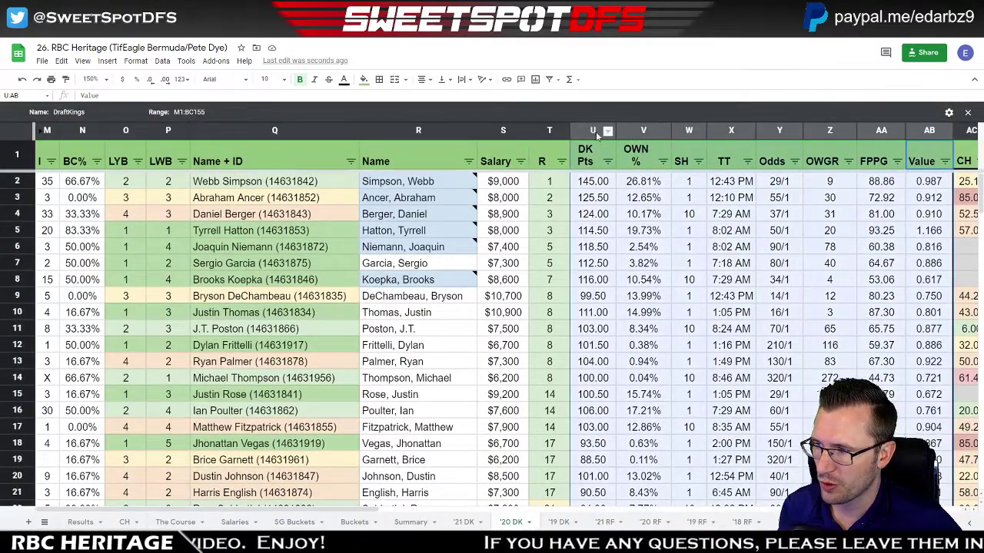
right_click(595, 131)
left_click(632, 232)
Check Tyrrell Hatton's Top 10 Dye %, then select the full rows of Hatton, Dylan Frittelli and Abraham Ancer to compare their Dye and Bermuda stats.
left_click(845, 230)
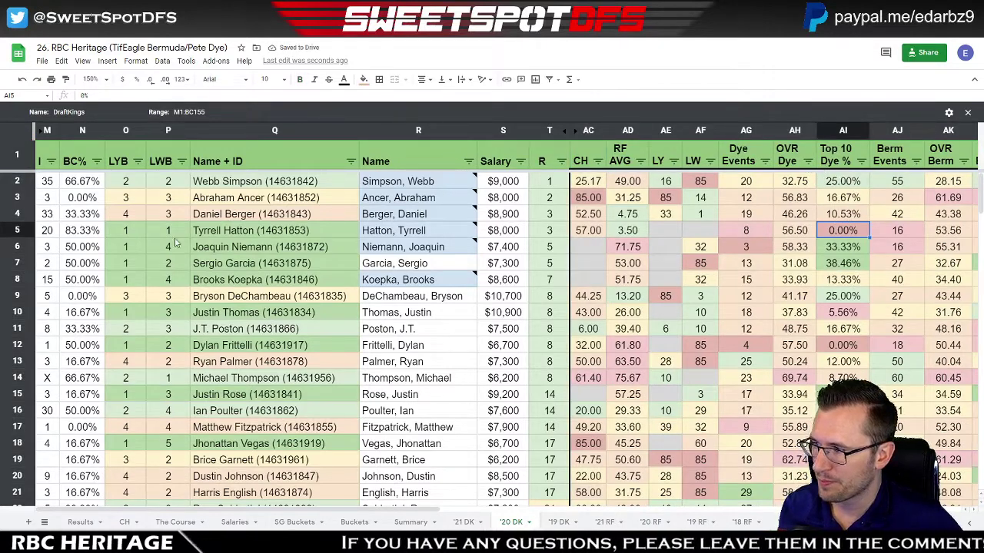
left_click(20, 229)
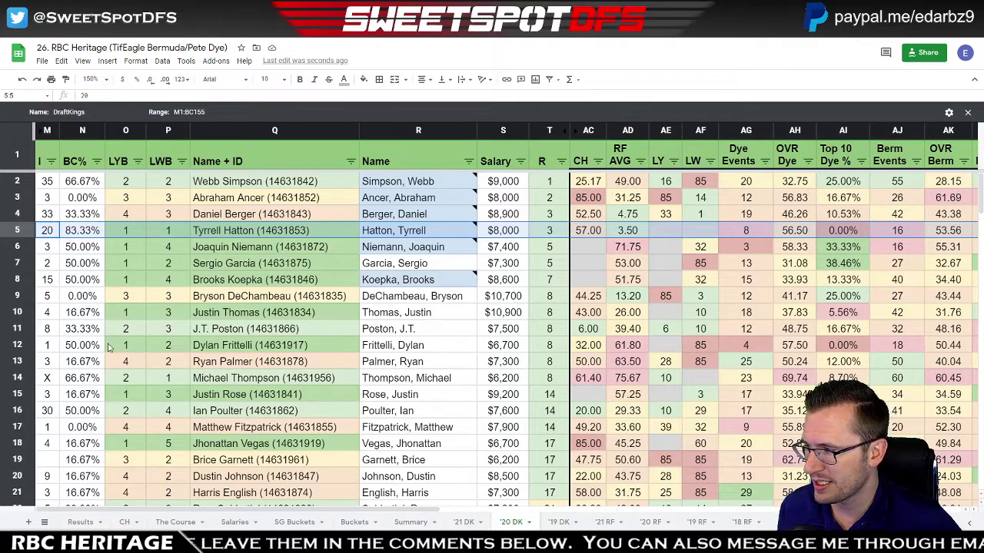
left_click(25, 344)
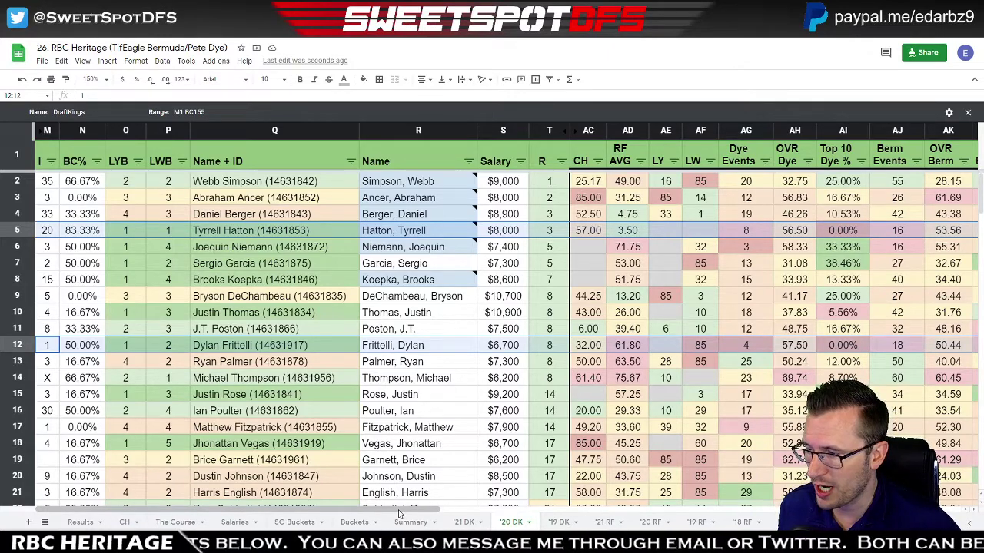
left_click_drag(399, 514, 484, 514)
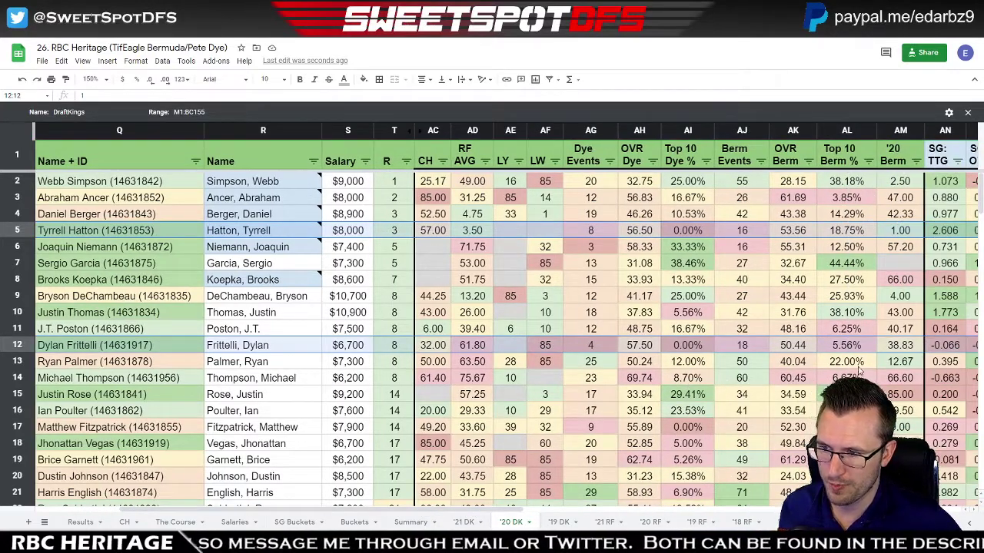
left_click(23, 198)
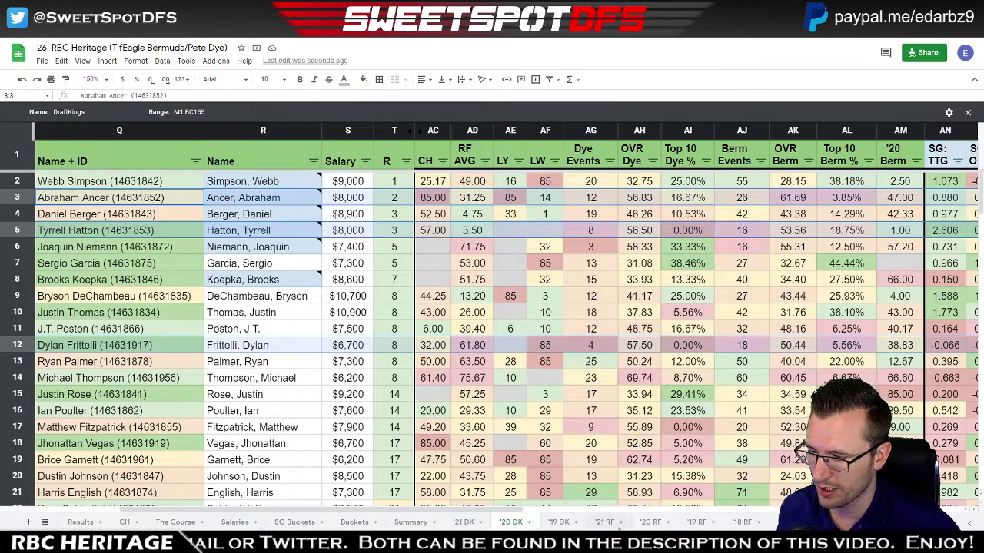
On the '19 DK sheet, hide the Odds, FPPG and Value columns.
left_click(559, 522)
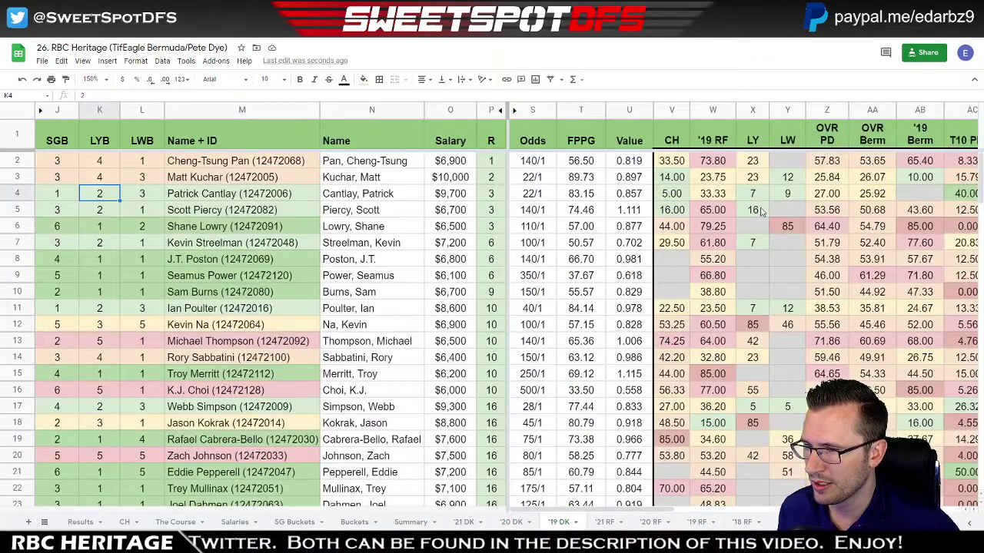
left_click_drag(533, 110, 627, 111)
right_click(627, 111)
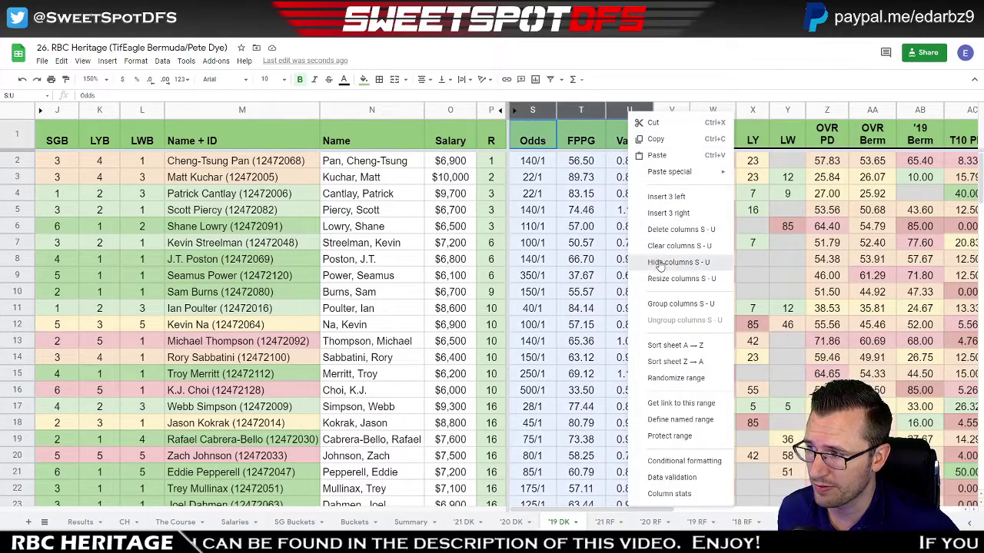
left_click(687, 264)
Examine the T10 PD % of Shane Lowry, Sam Burns and Michael Thompson, and the T10 Berm % of J.T. Poston and K.J. Choi.
left_click(807, 229)
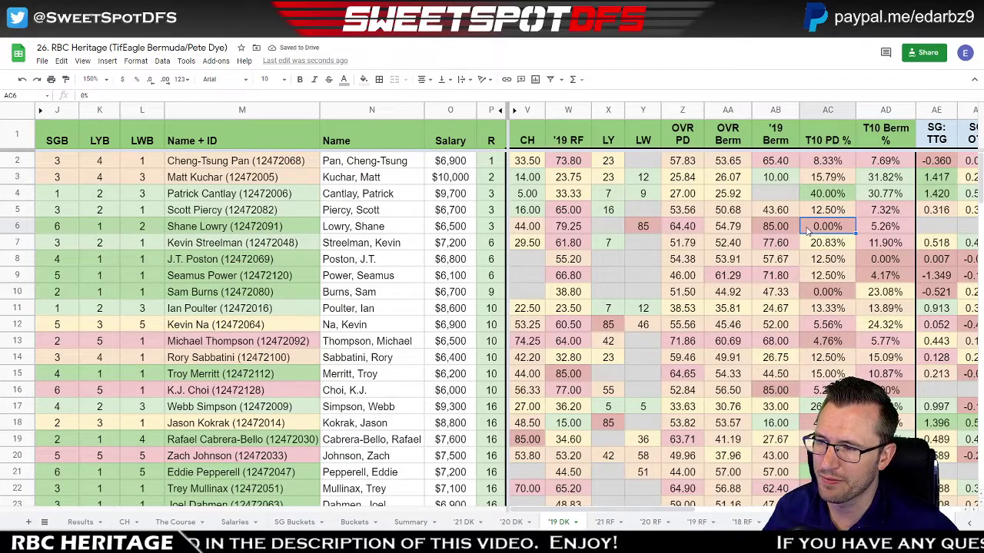
left_click(824, 110)
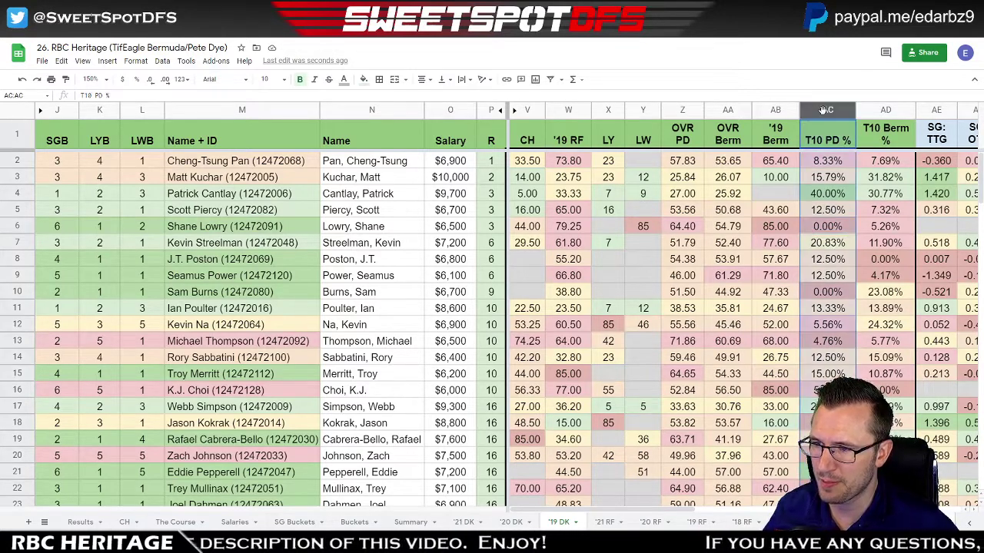
left_click(907, 142)
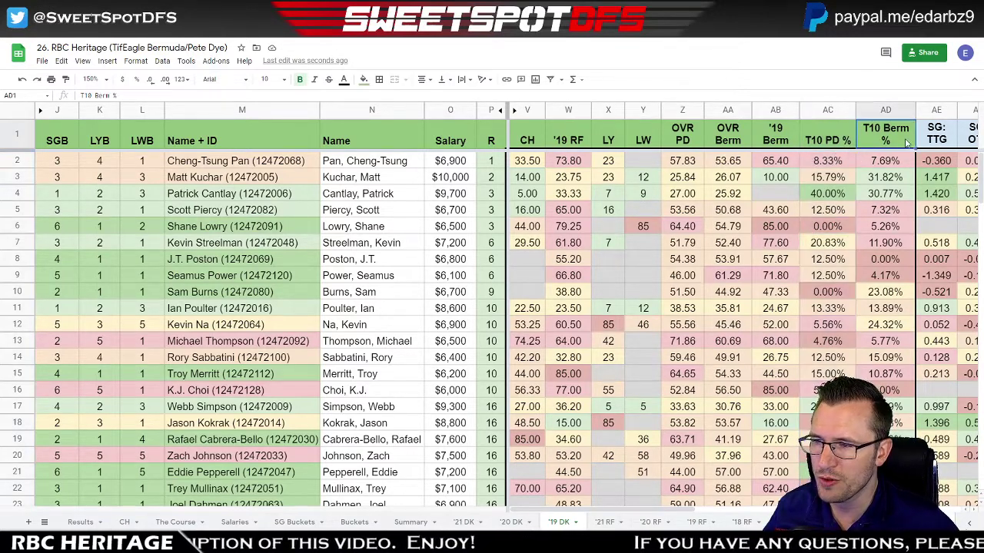
left_click(827, 226)
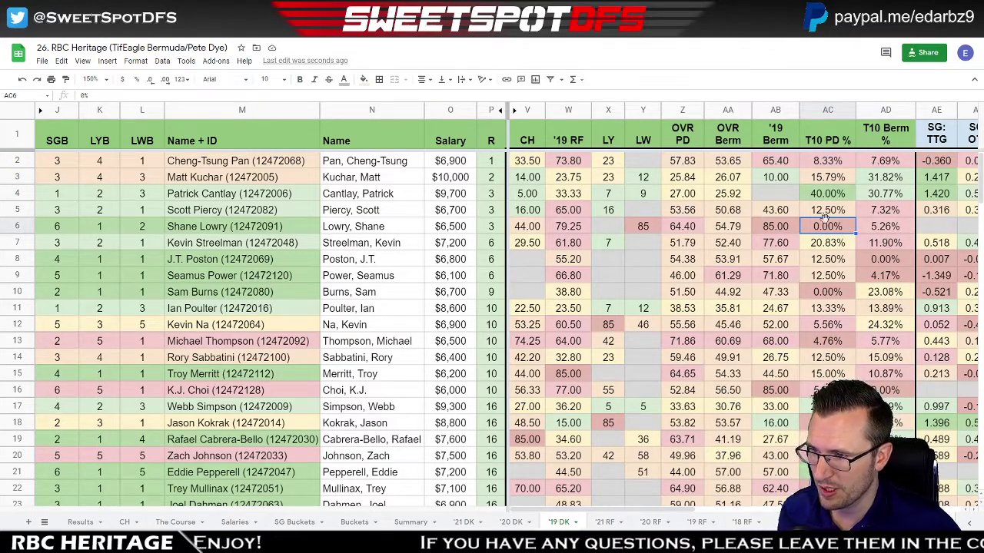
left_click(826, 293)
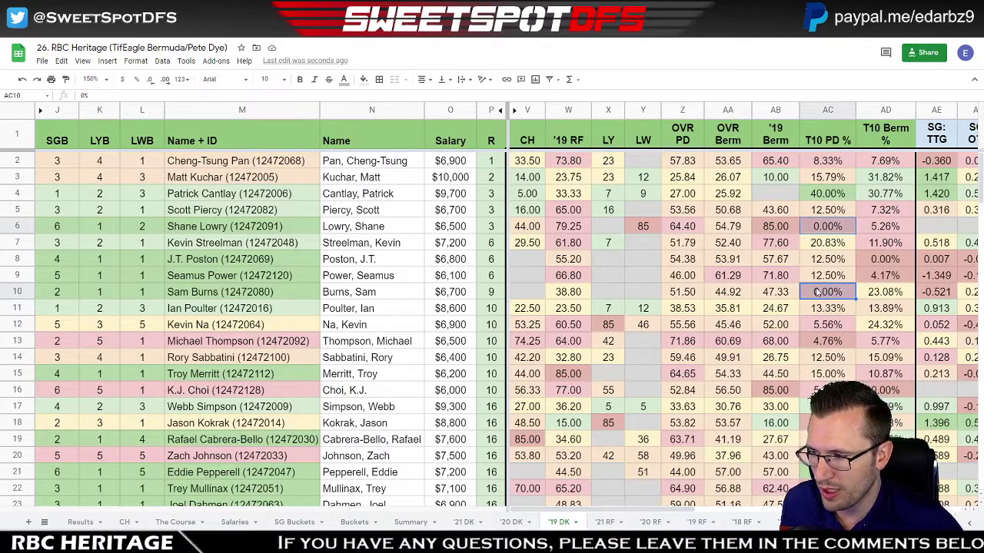
left_click(821, 345)
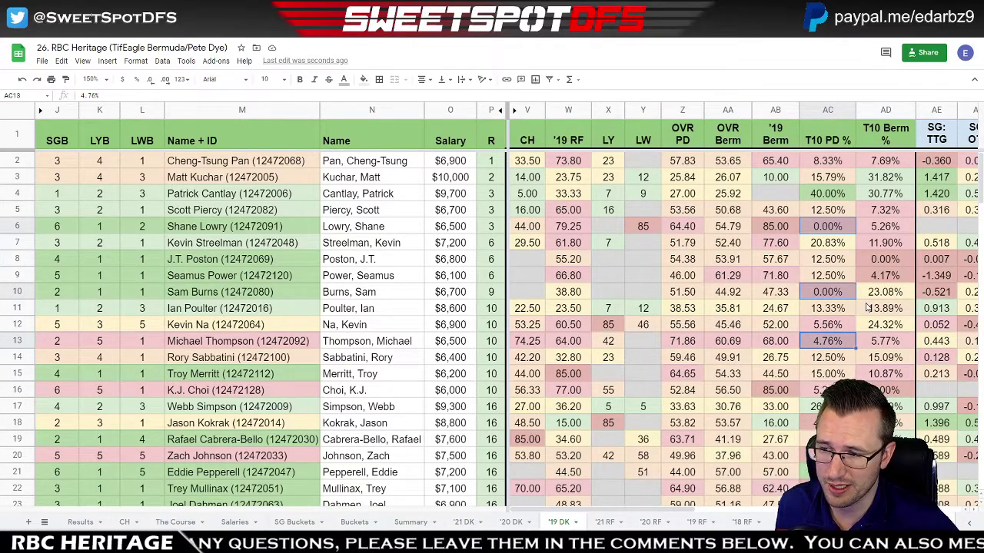
left_click(896, 259)
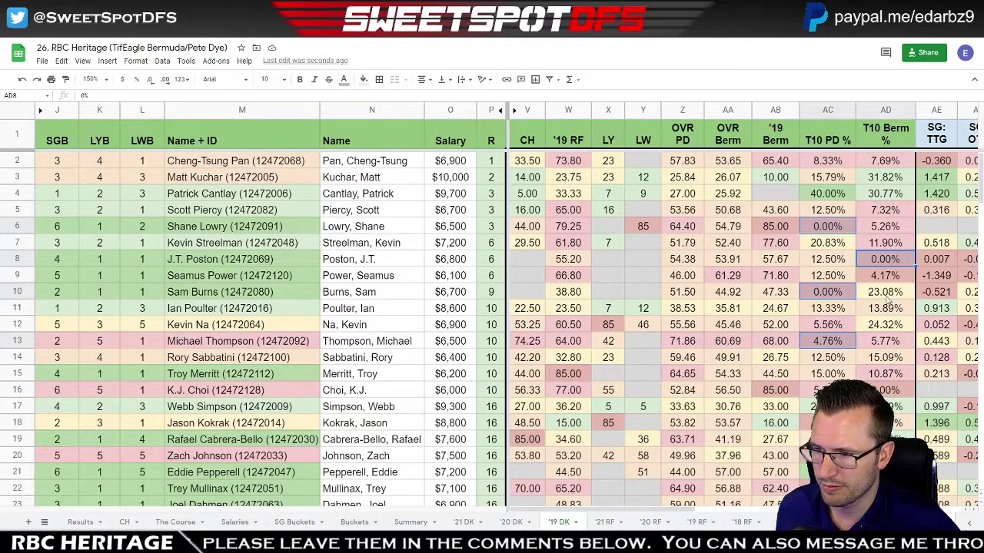
left_click(883, 391)
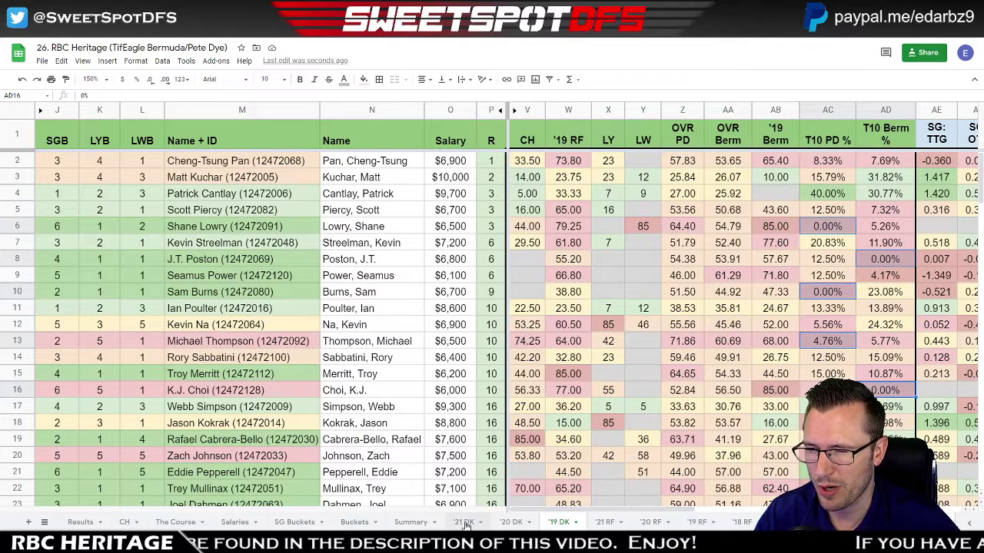
left_click(574, 164)
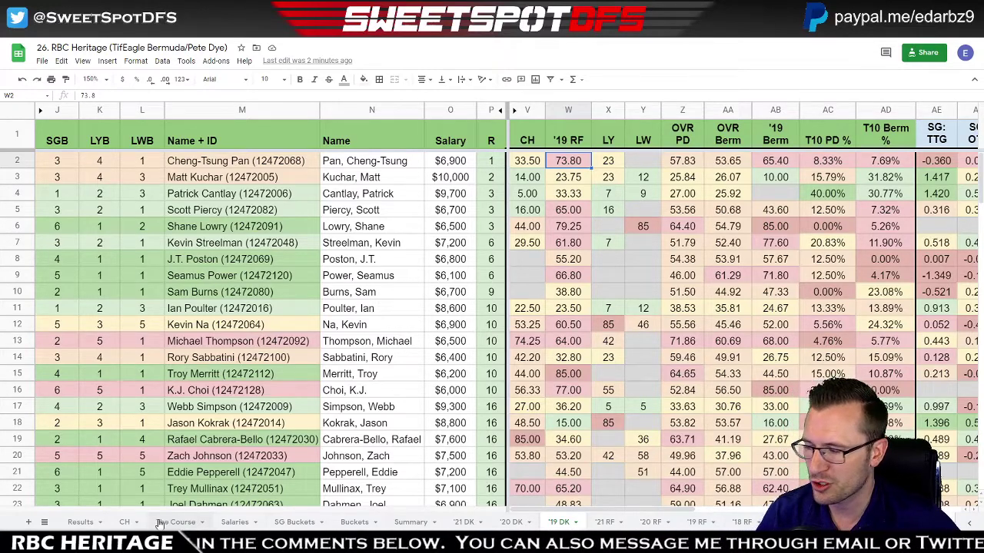
On the Summary sheet, review the Last Year bucket frequencies for the DNP, 1-20 and 80+ ranges.
left_click(411, 522)
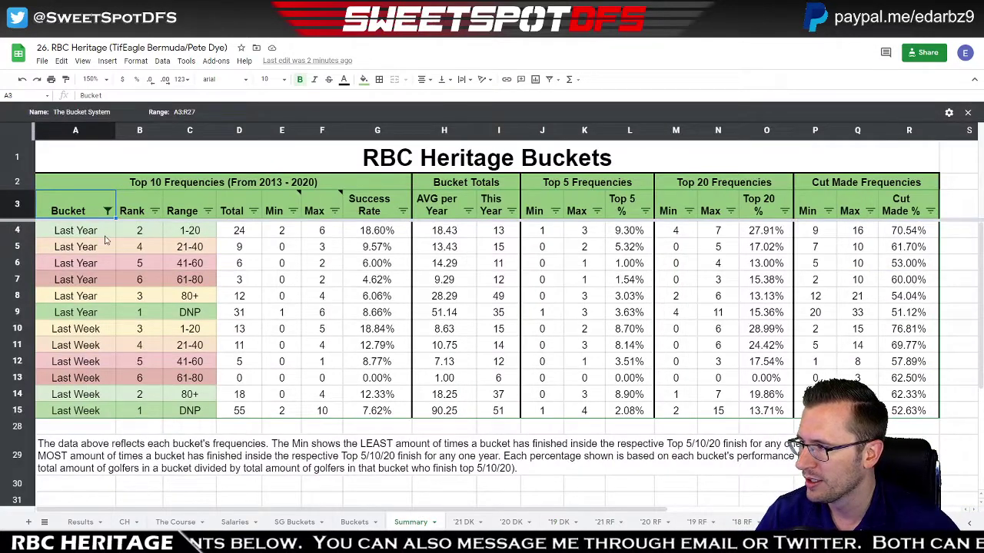
left_click_drag(82, 317, 365, 313)
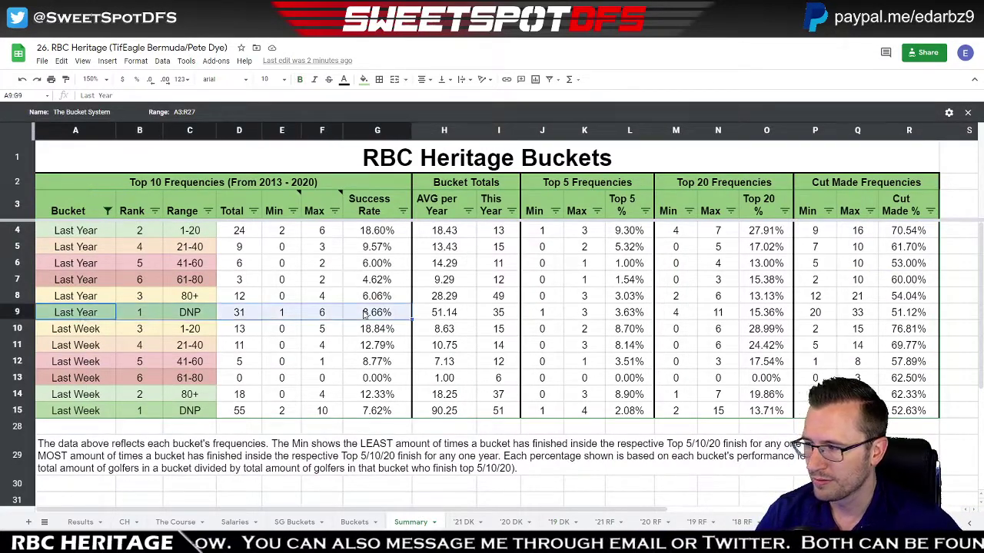
left_click(181, 314)
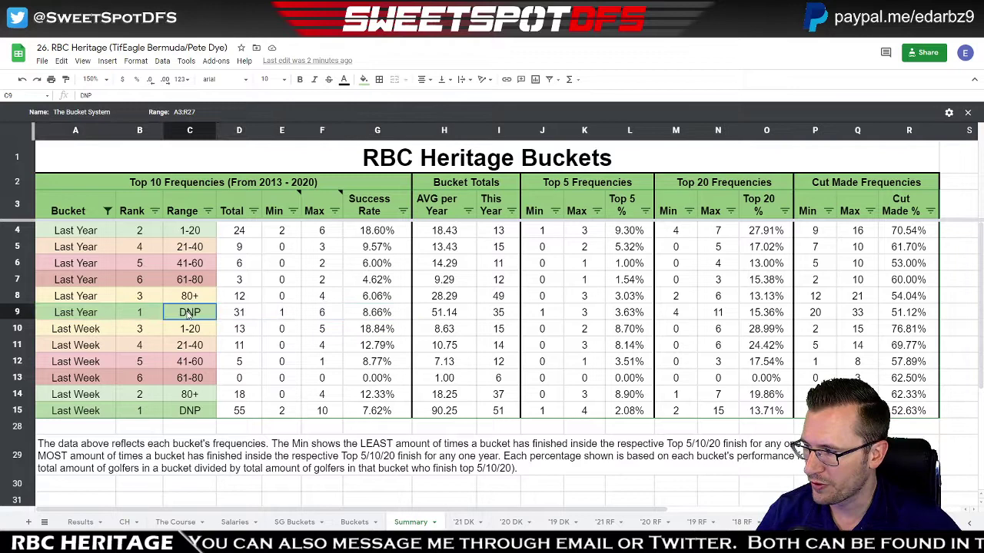
left_click(182, 231)
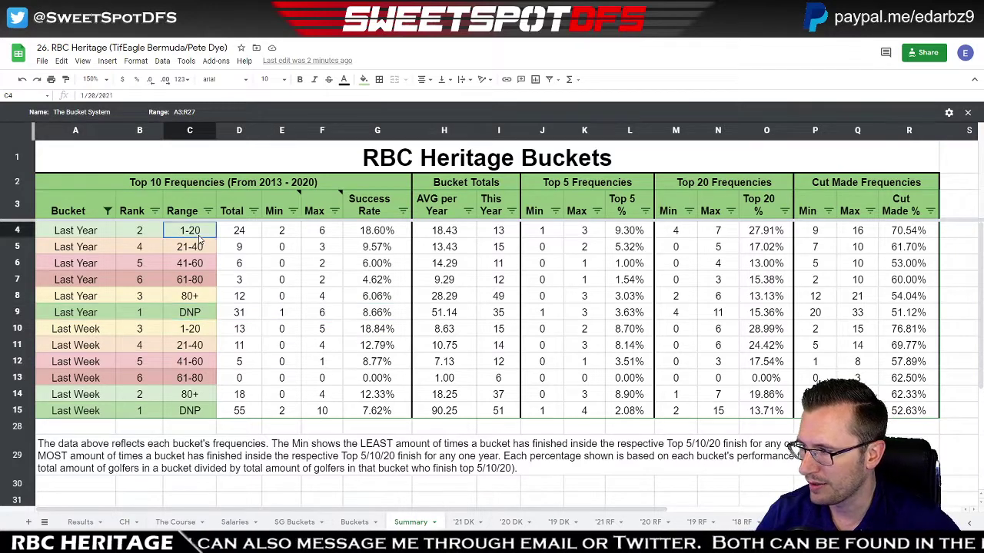
left_click(195, 298)
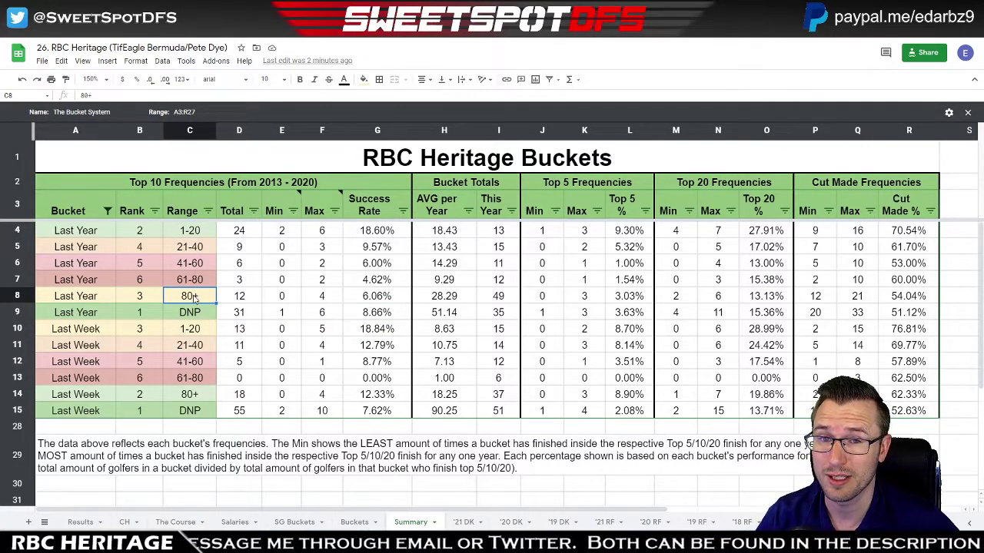